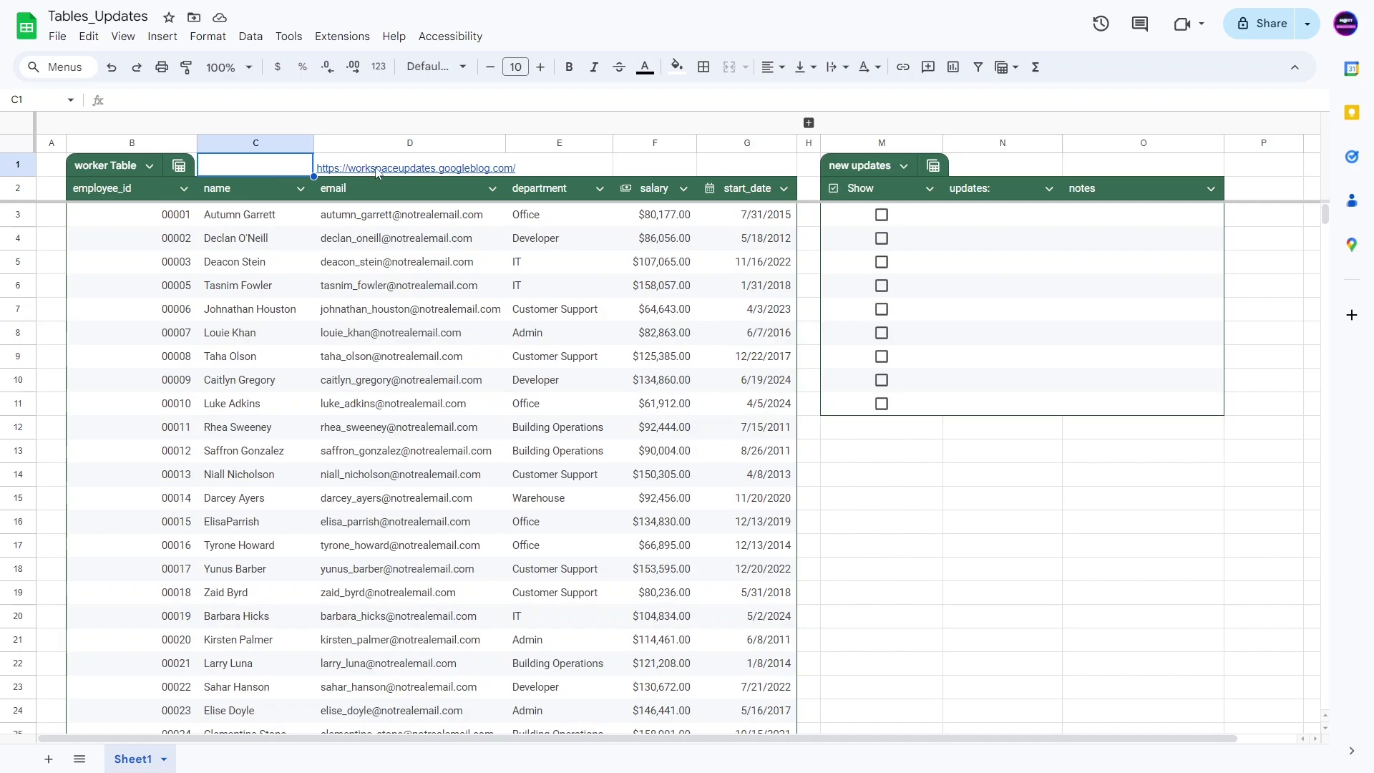
# Tick the Show checkbox in M3 of the new updates table
pyautogui.moveTo(376, 171)
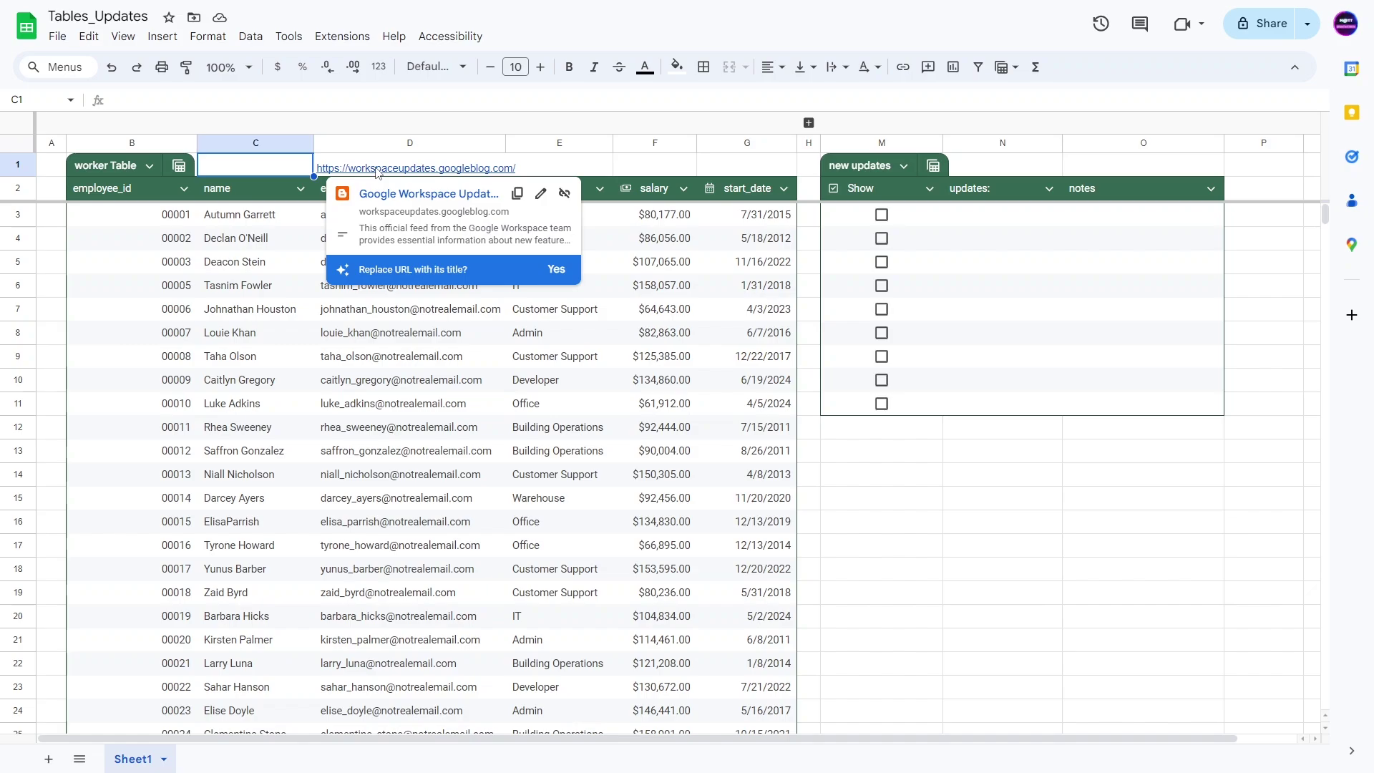
pyautogui.click(1026, 246)
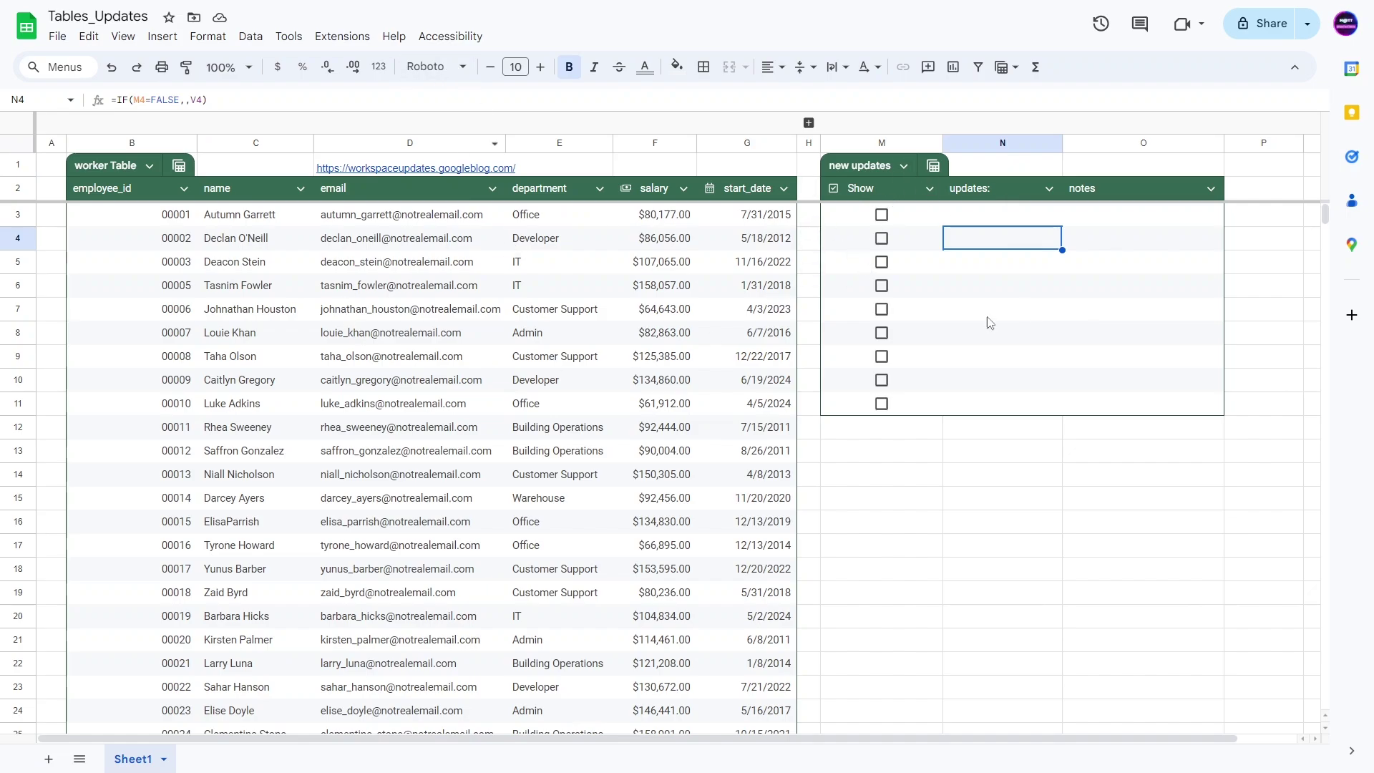
pyautogui.click(882, 216)
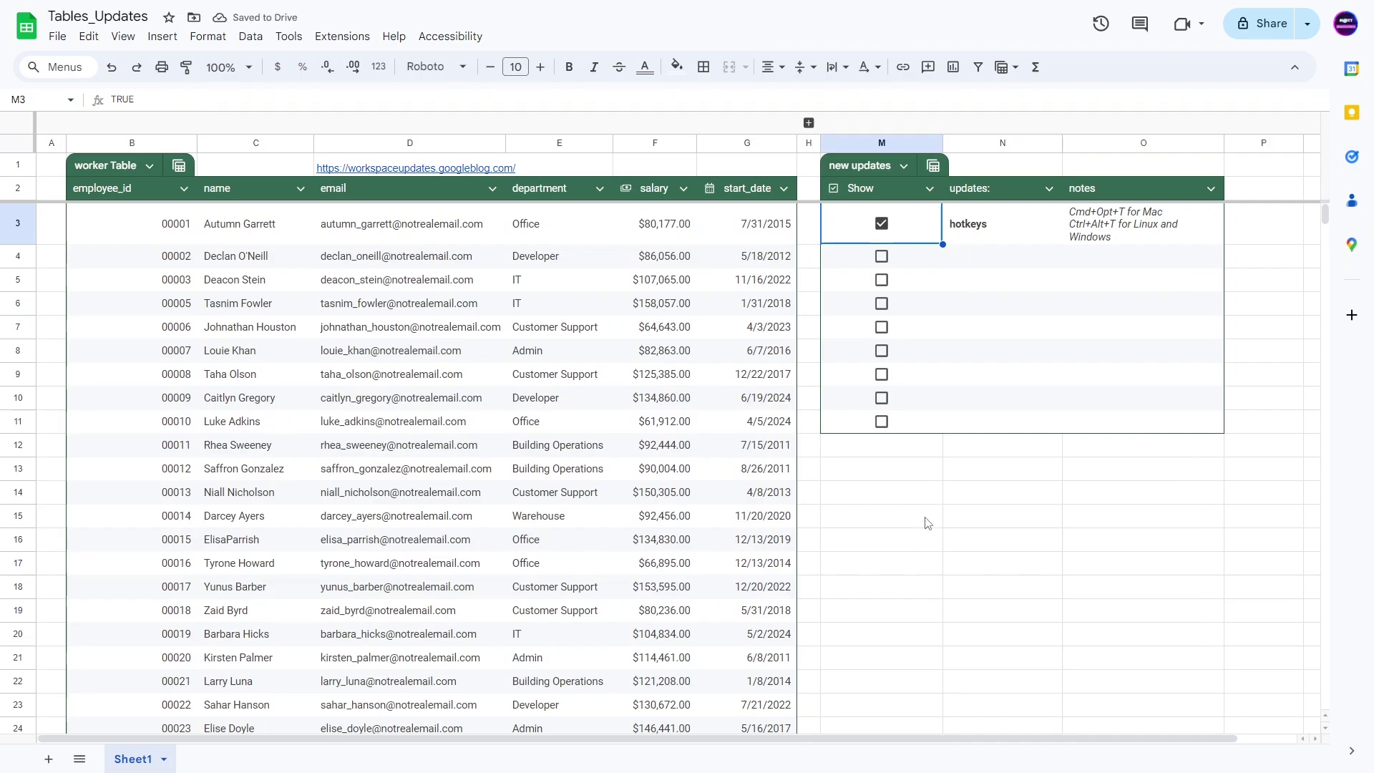
# Convert the empty range M13:N15 into a table
pyautogui.moveTo(912, 469); pyautogui.dragTo(1023, 514)
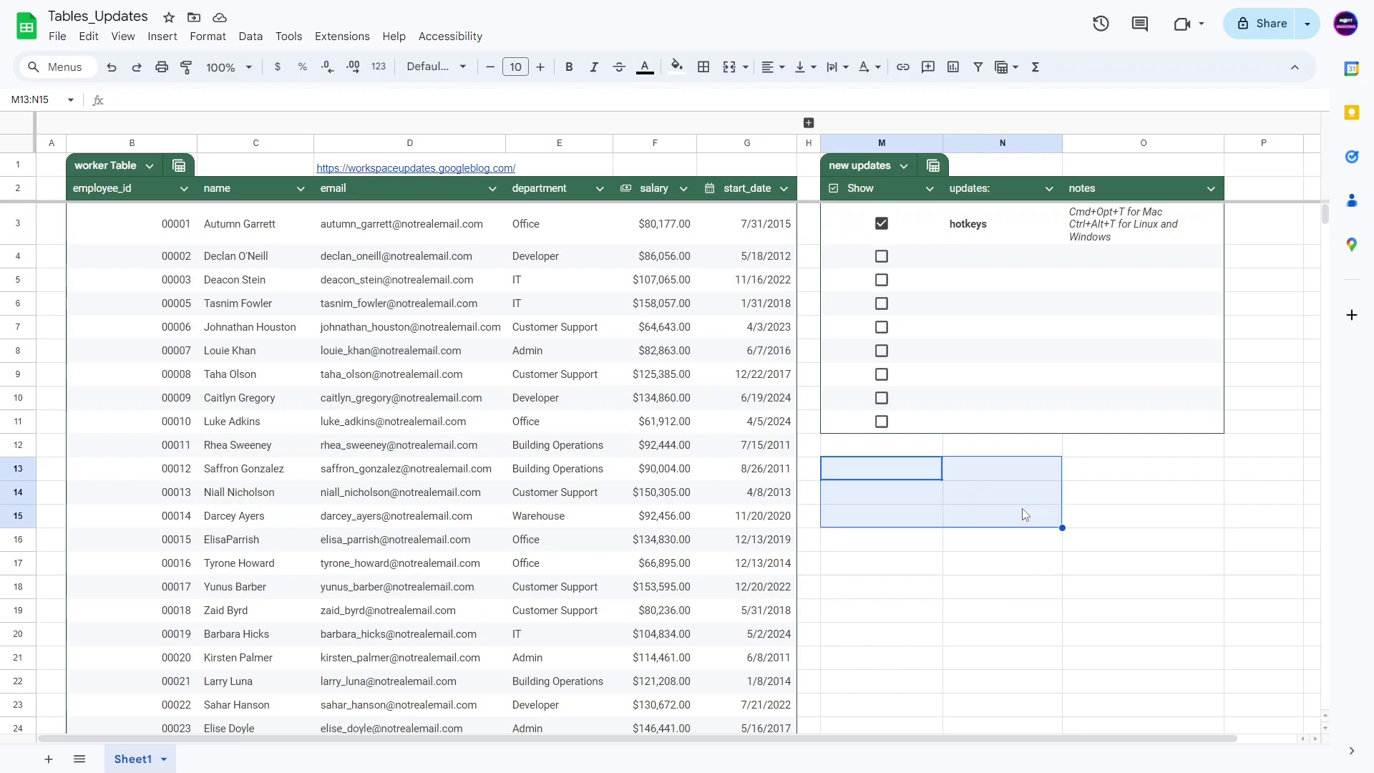
pyautogui.hotkey('ctrl', 'alt', 't')
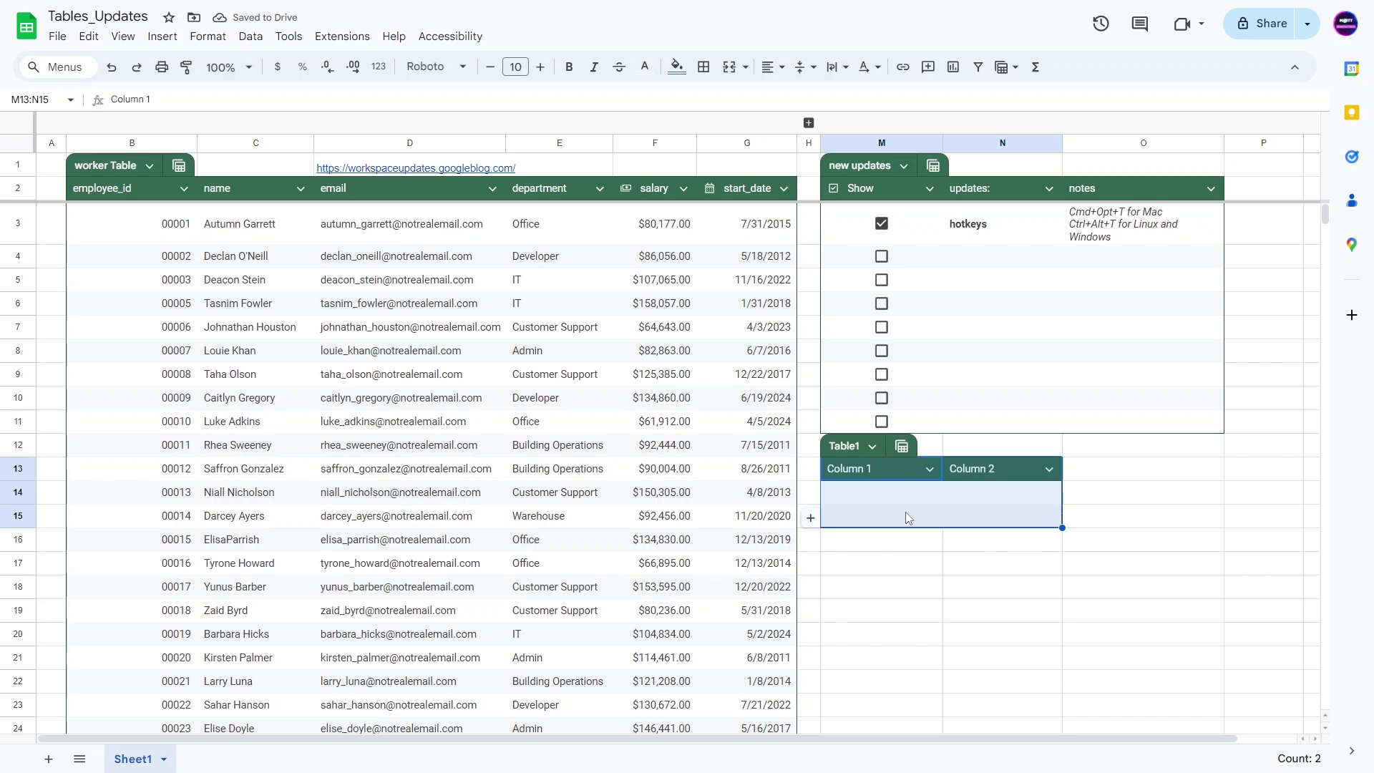
# Select the empty range M17:N19 and look up where the Convert to table command is offered for it
pyautogui.moveTo(881, 564); pyautogui.dragTo(966, 609)
pyautogui.rightClick(967, 607)
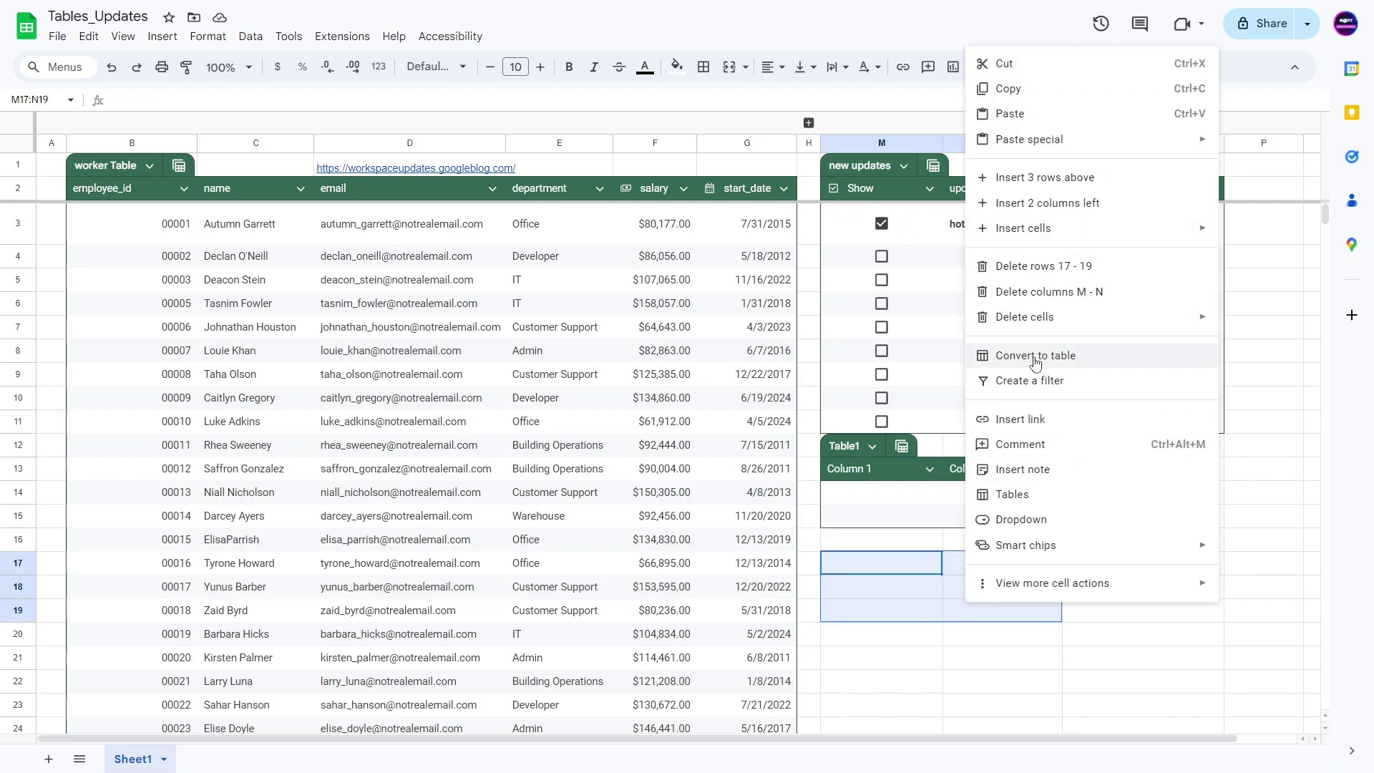
pyautogui.click(195, 36)
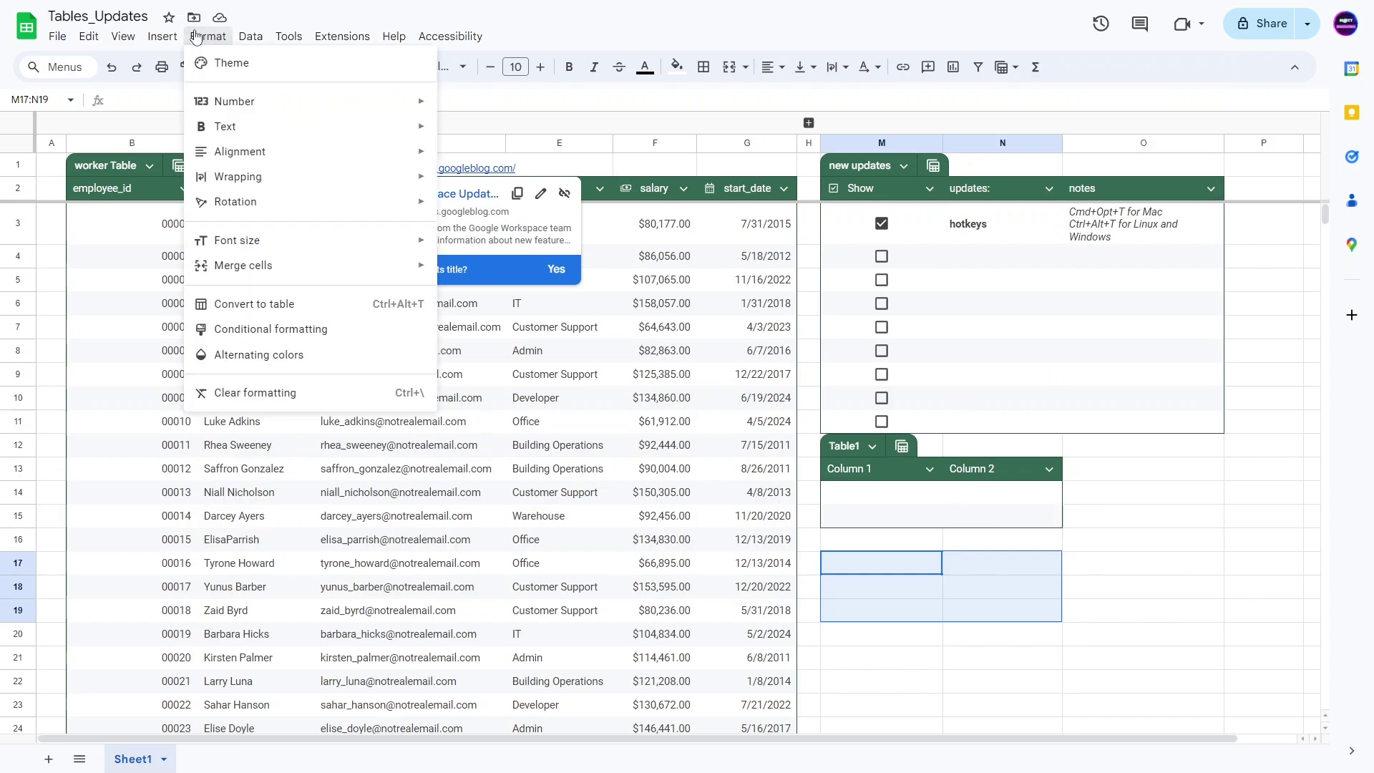
pyautogui.click(1002, 572)
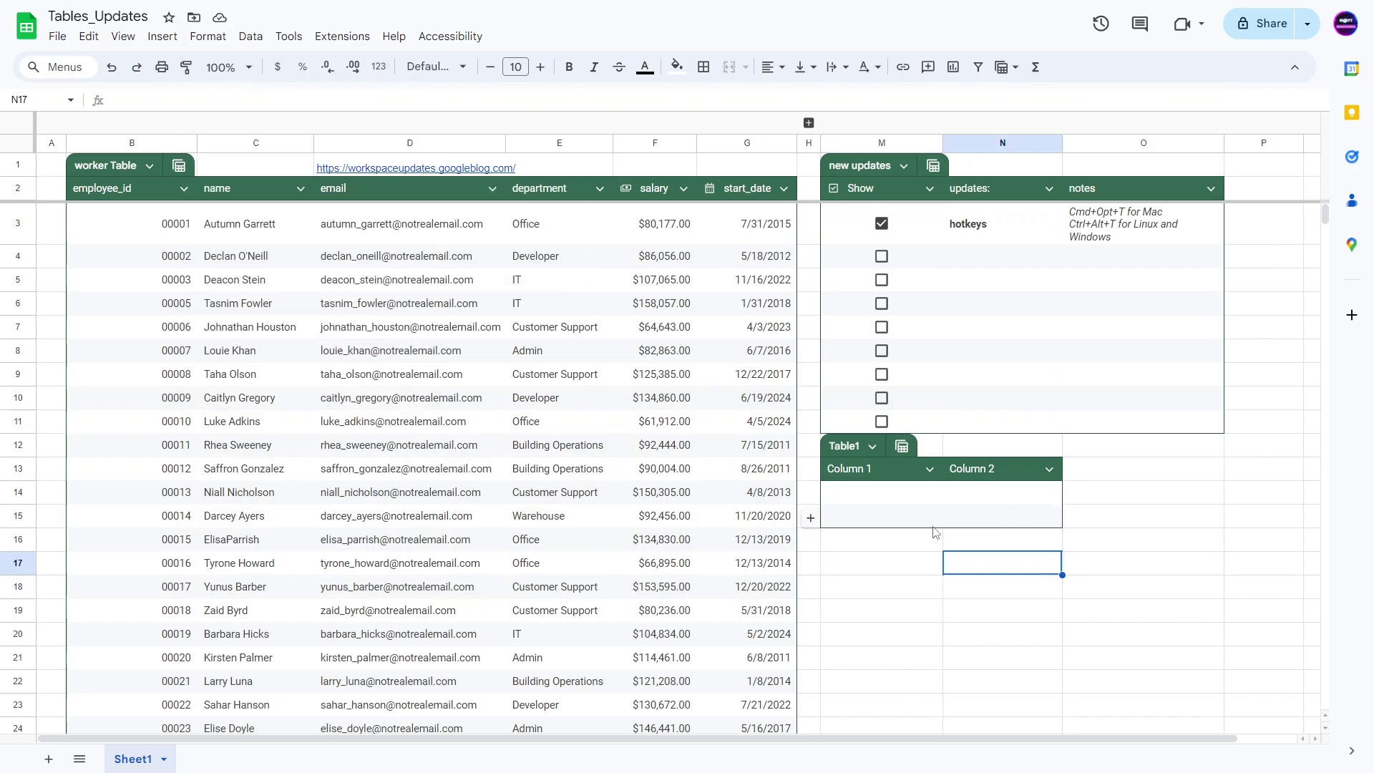
# Undo the table created in M13:N15 and tick the Show checkbox in M4 of the new updates table
pyautogui.hotkey('ctrl', 'z')
pyautogui.hotkey('ctrl', 'z')
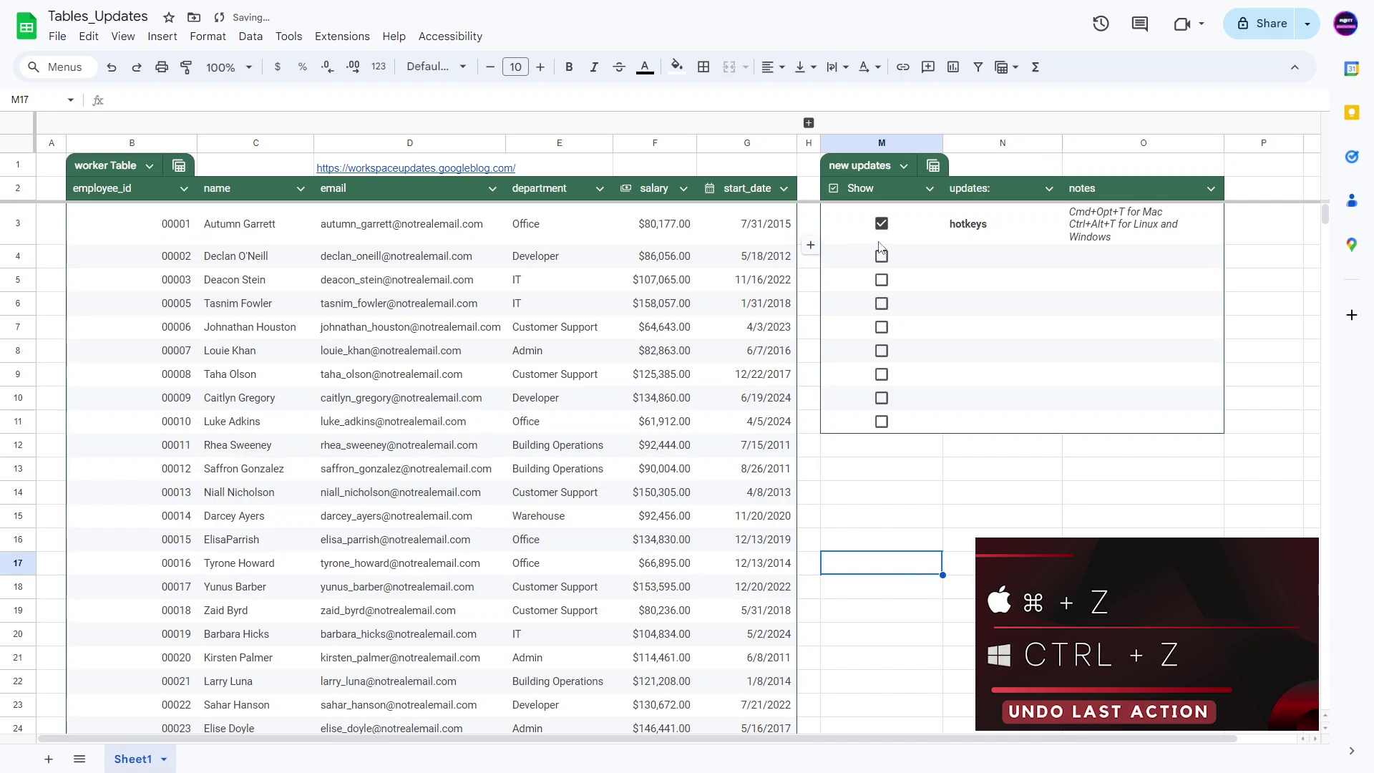
pyautogui.click(881, 256)
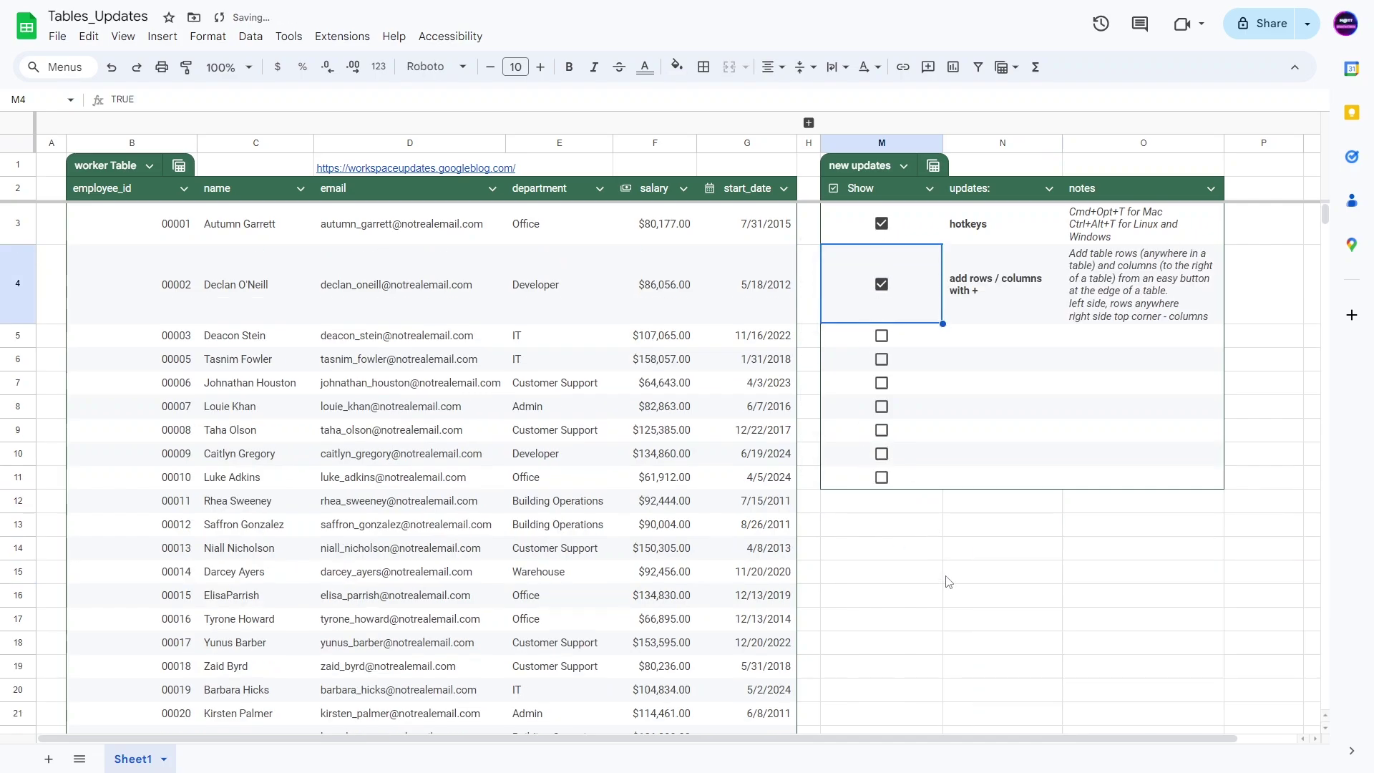
# Insert a table row below row 5 of the worker Table and enter the missing employee ID in B6
pyautogui.click(120, 265)
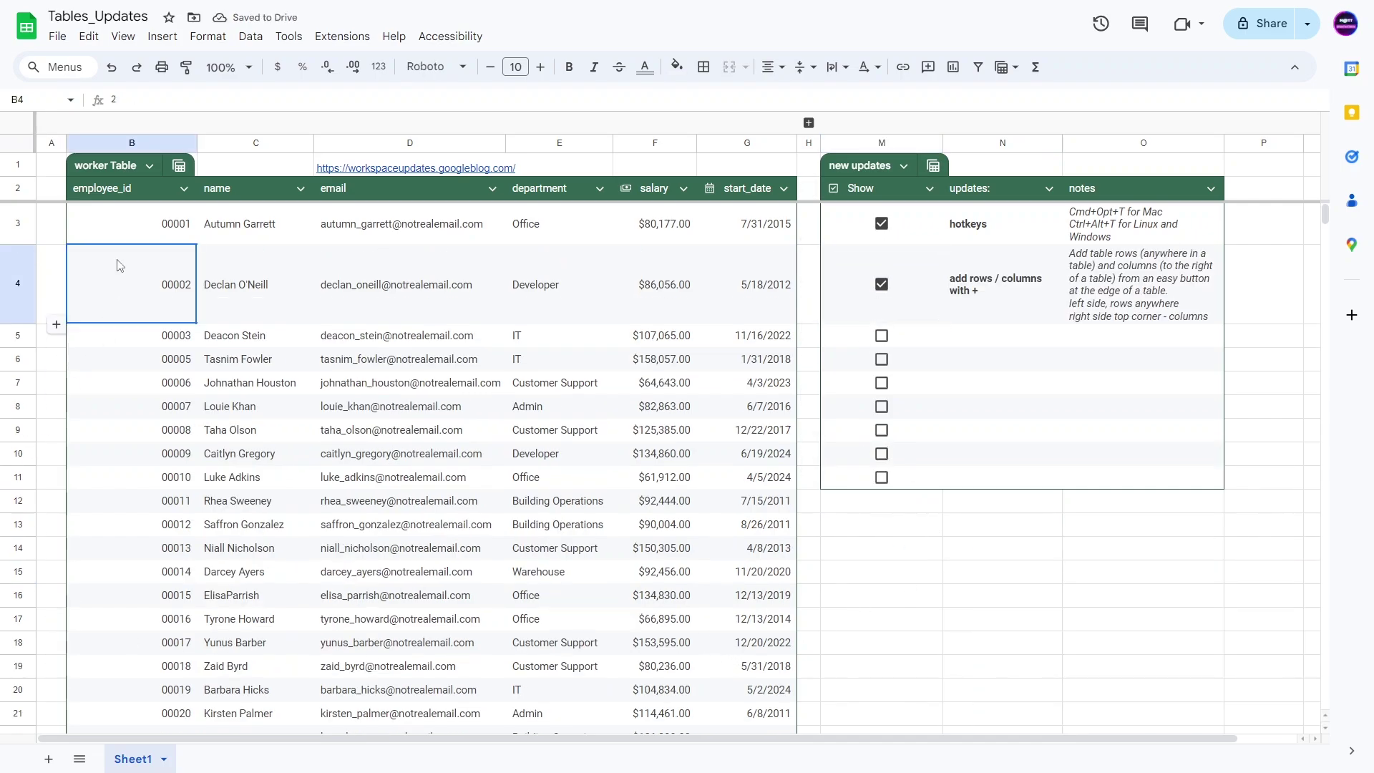
pyautogui.click(163, 337)
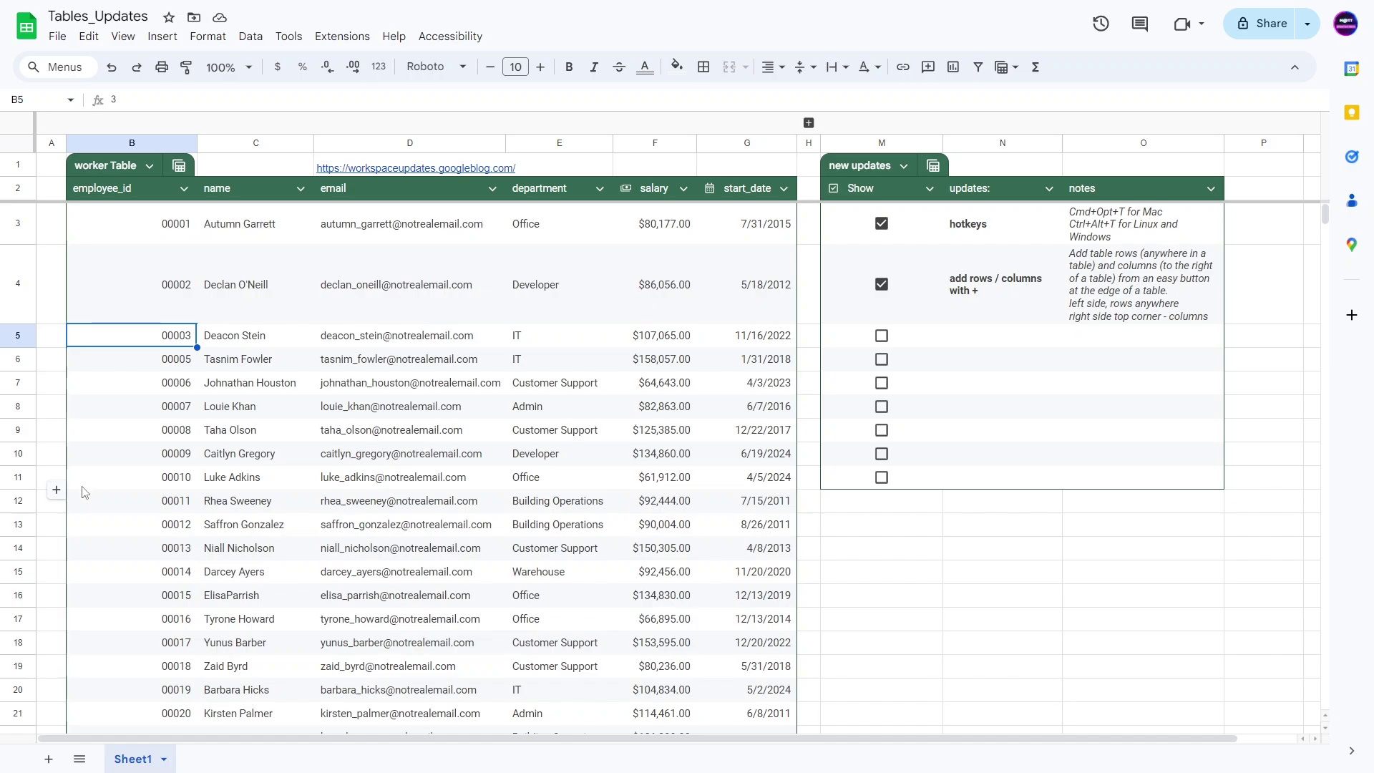
pyautogui.click(56, 349)
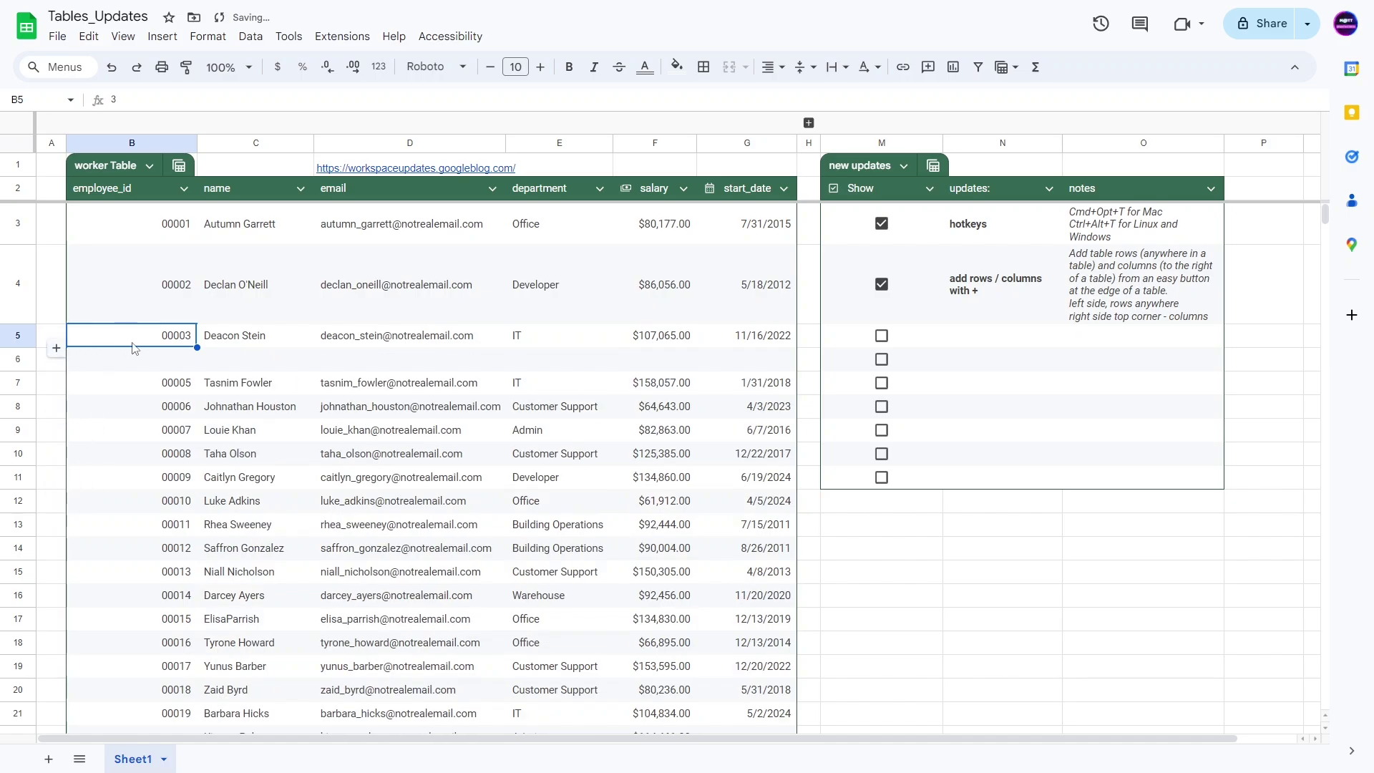
pyautogui.click(143, 358)
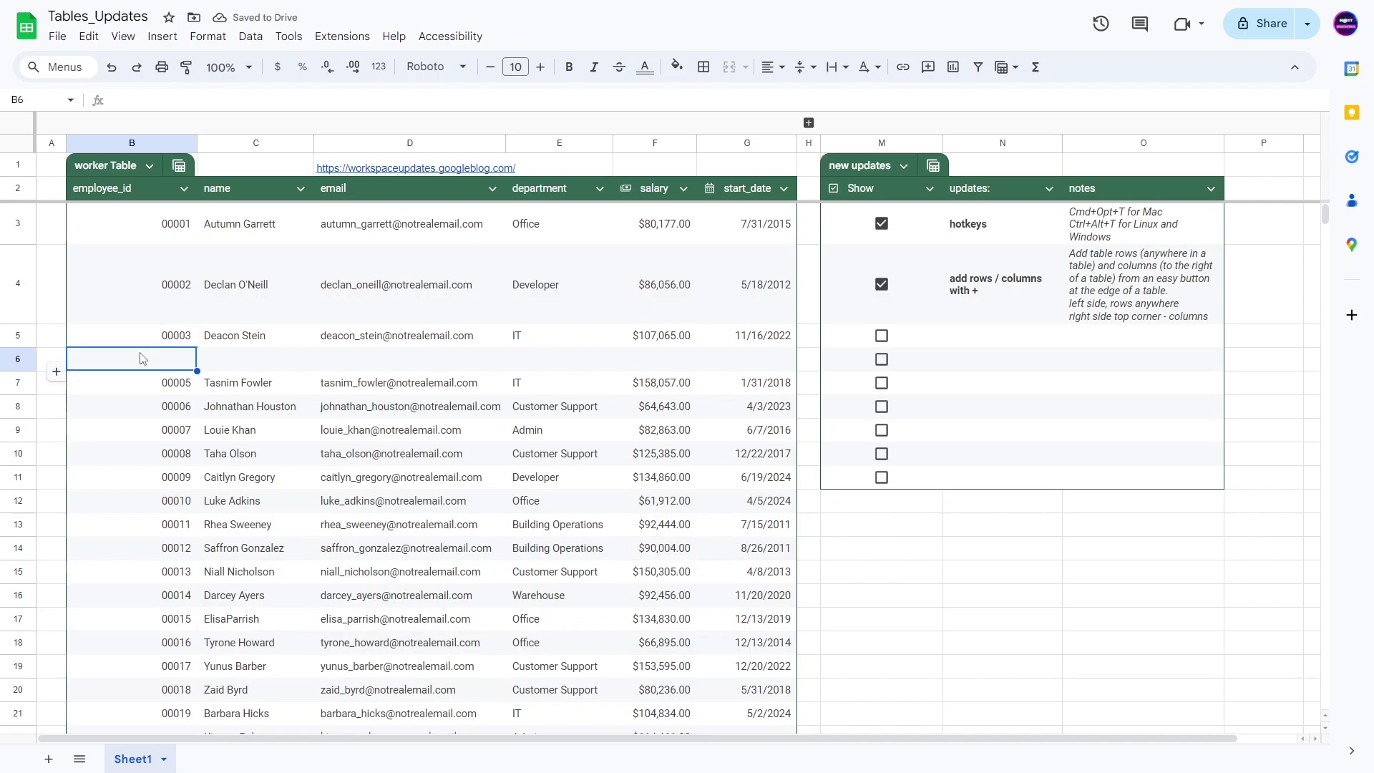
pyautogui.write('00004')
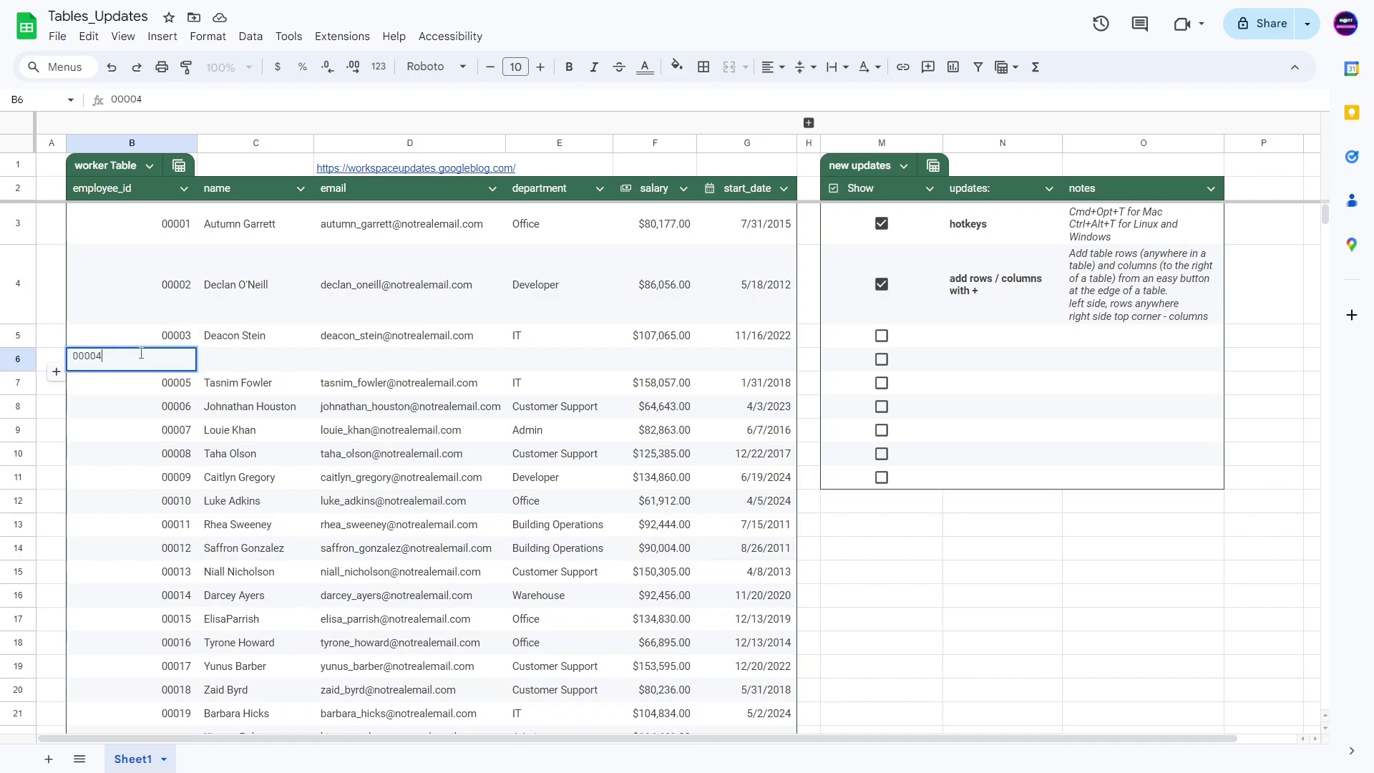
pyautogui.press('Tab')
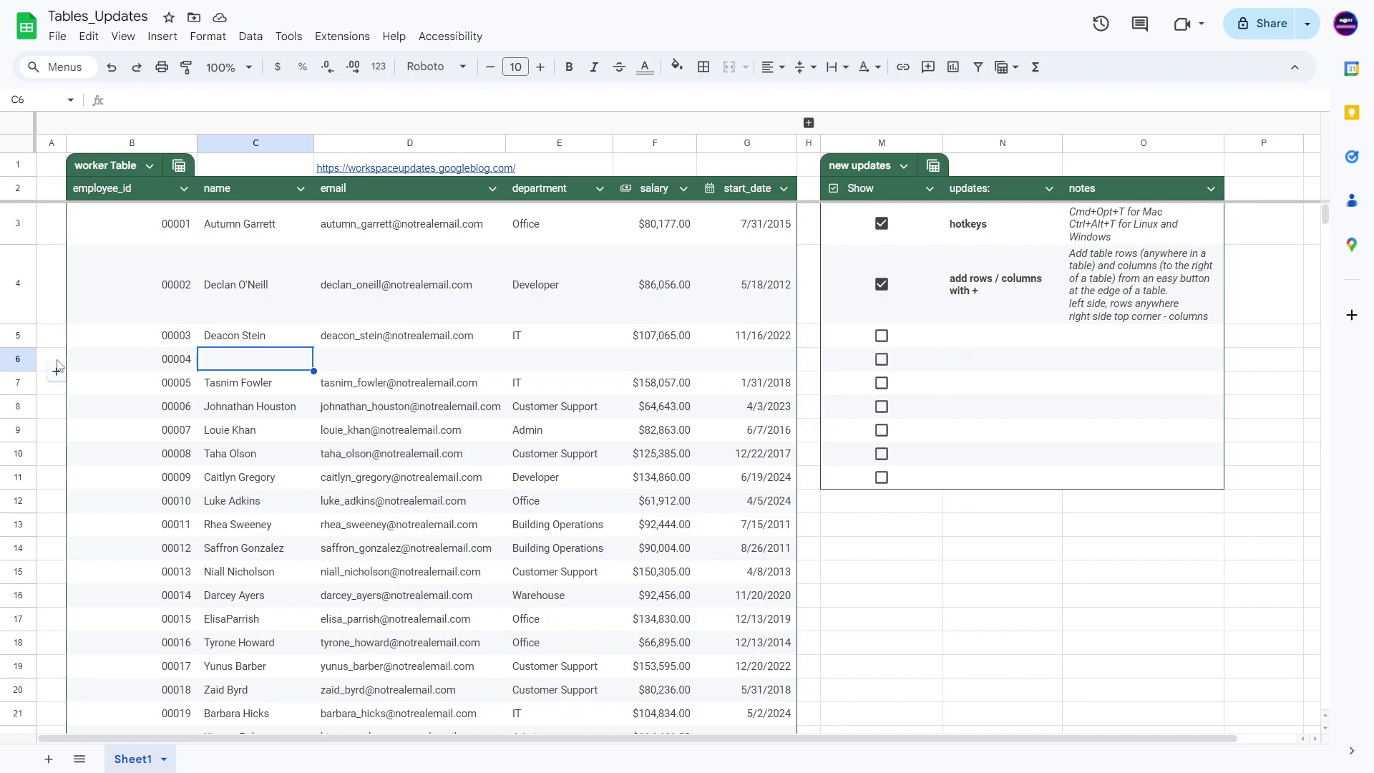
# Insert another table row below row 6, and undo both row insertions together with the entered employee ID
pyautogui.click(56, 371)
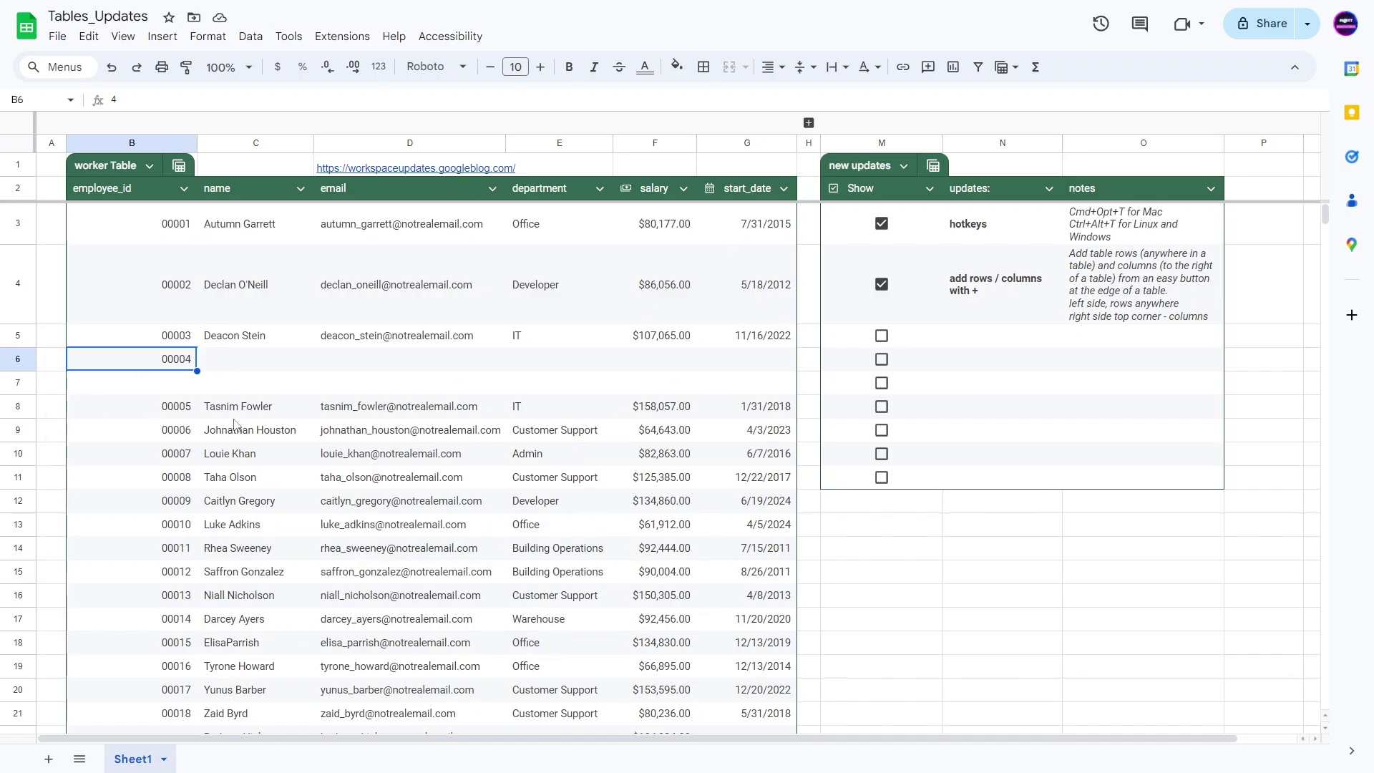
pyautogui.moveTo(145, 384)
pyautogui.hotkey('ctrl', 'z')
pyautogui.hotkey('ctrl', 'z')
pyautogui.hotkey('ctrl', 'z')
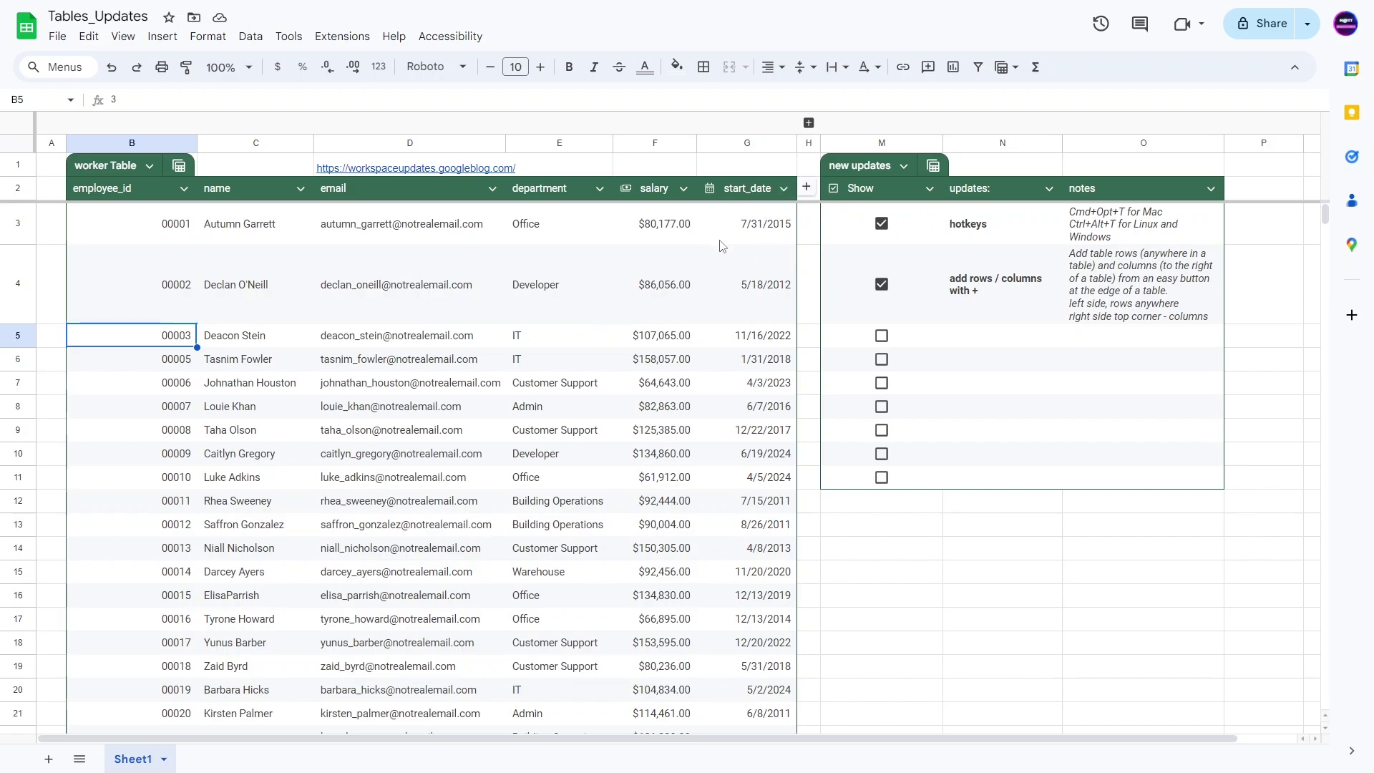
# Add four columns to the end of the worker Table, after start_date, and expand the collapsed column group I:L
pyautogui.click(807, 189)
pyautogui.press('Down')
pyautogui.press('Down')
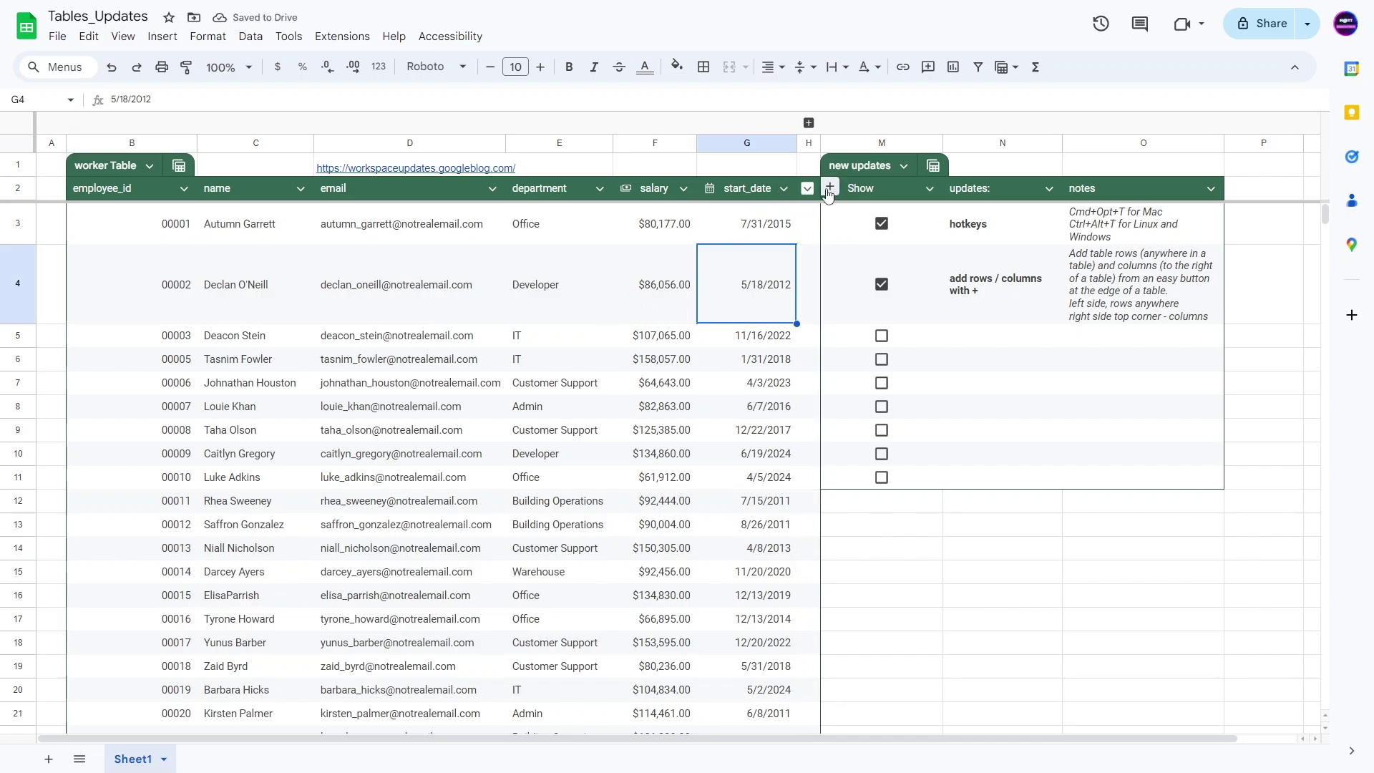
pyautogui.click(807, 191)
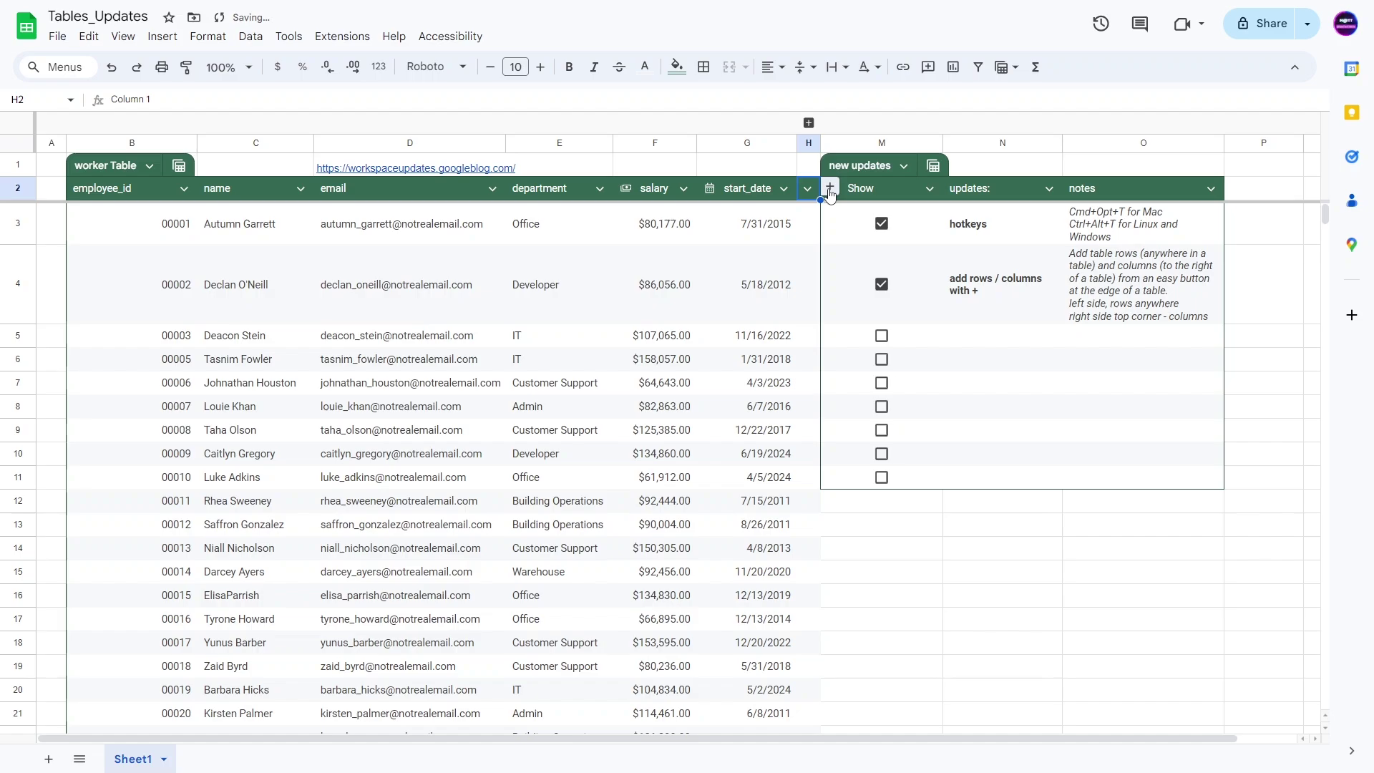
pyautogui.click(809, 122)
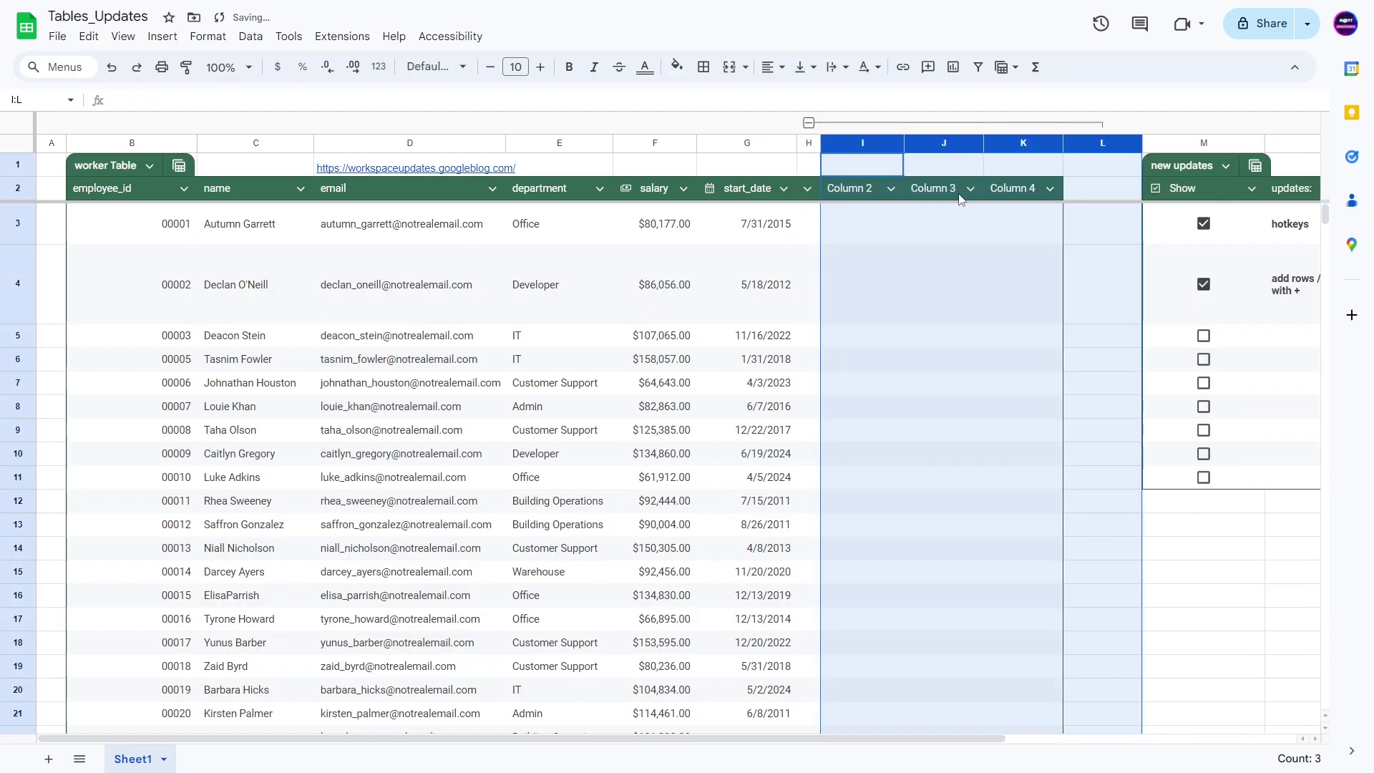
pyautogui.click(791, 221)
pyautogui.click(803, 223)
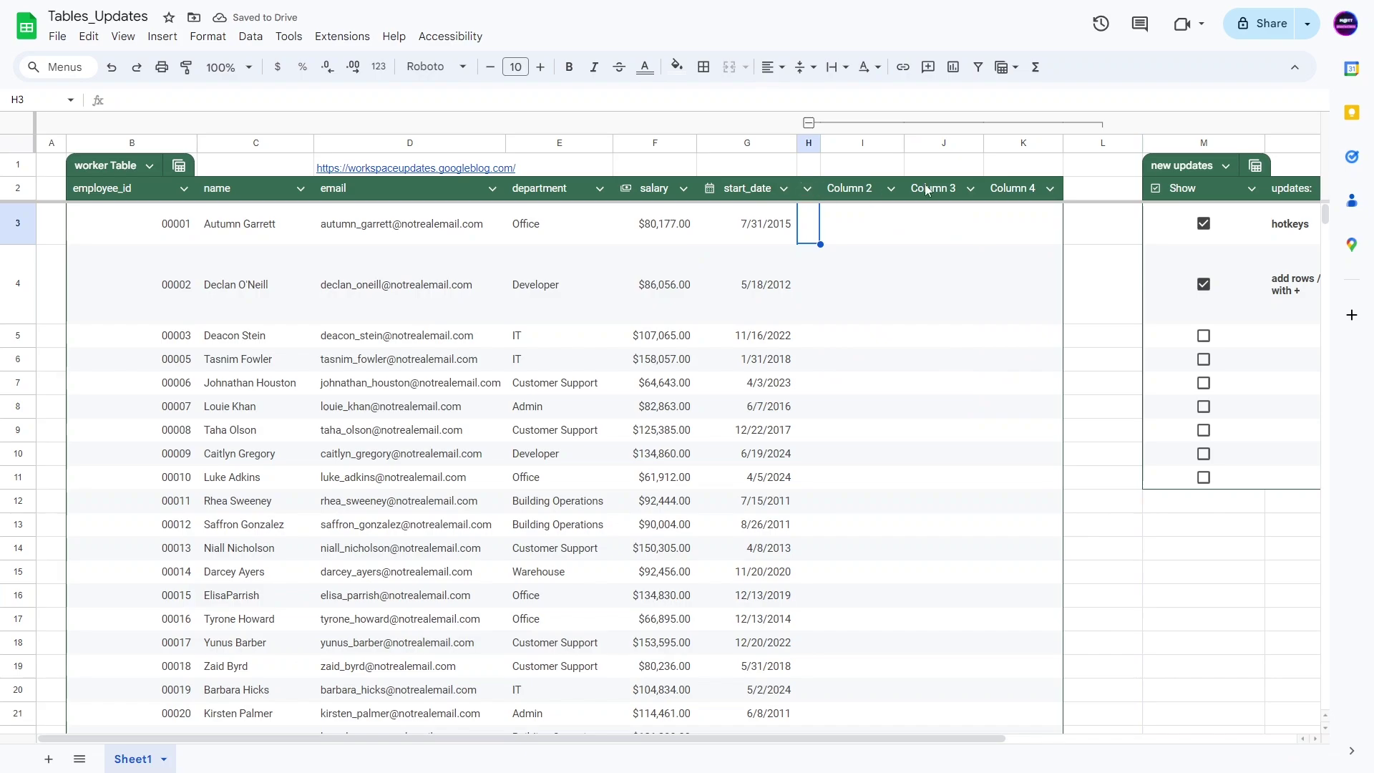
pyautogui.moveTo(1064, 190); pyautogui.dragTo(1130, 188)
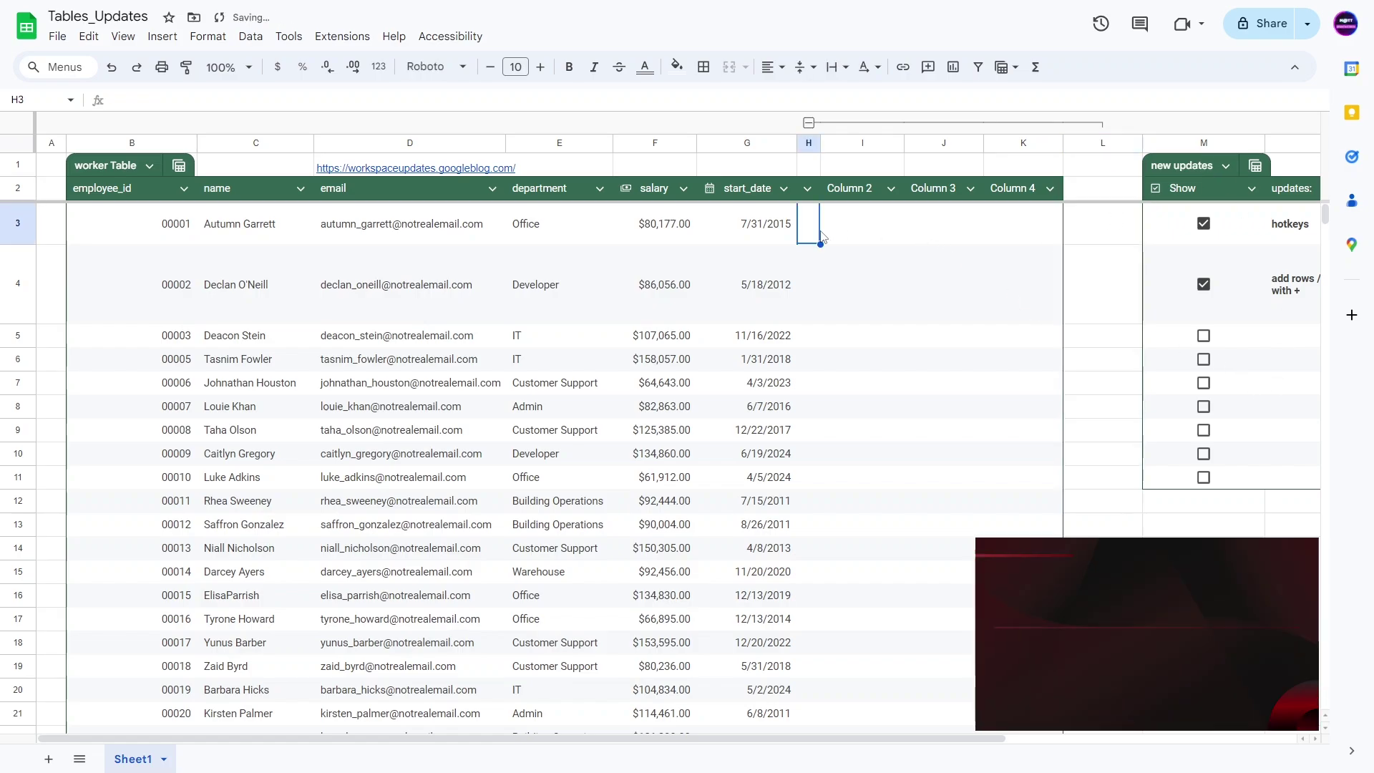
# Undo the columns added to the worker Table and the expansion of the column group
pyautogui.hotkey('ctrl', 'z')
pyautogui.hotkey('ctrl', 'z')
pyautogui.hotkey('ctrl', 'z')
pyautogui.hotkey('ctrl', 'z')
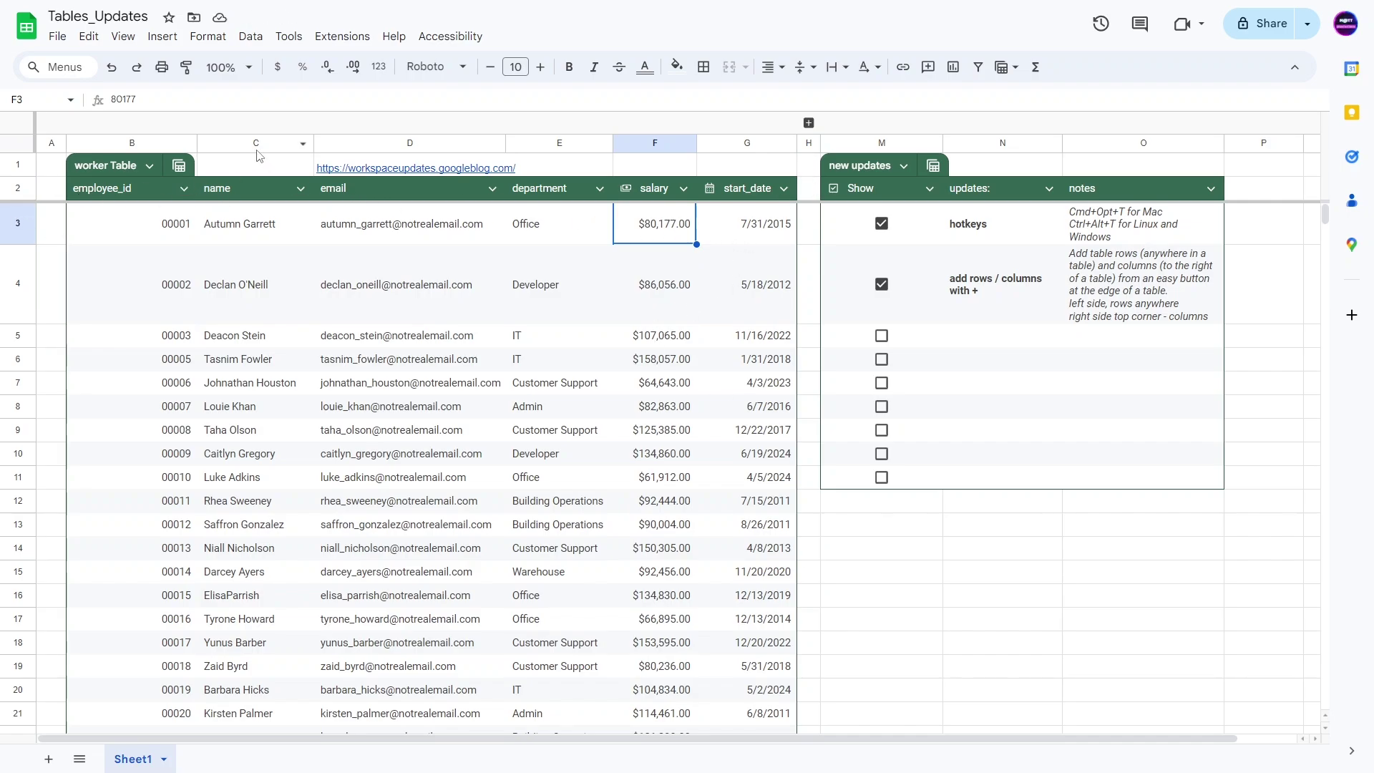
# Insert one table column before the name column, and expand and collapse column group I:L to check the table's last column
pyautogui.click(259, 195)
pyautogui.rightClick(262, 191)
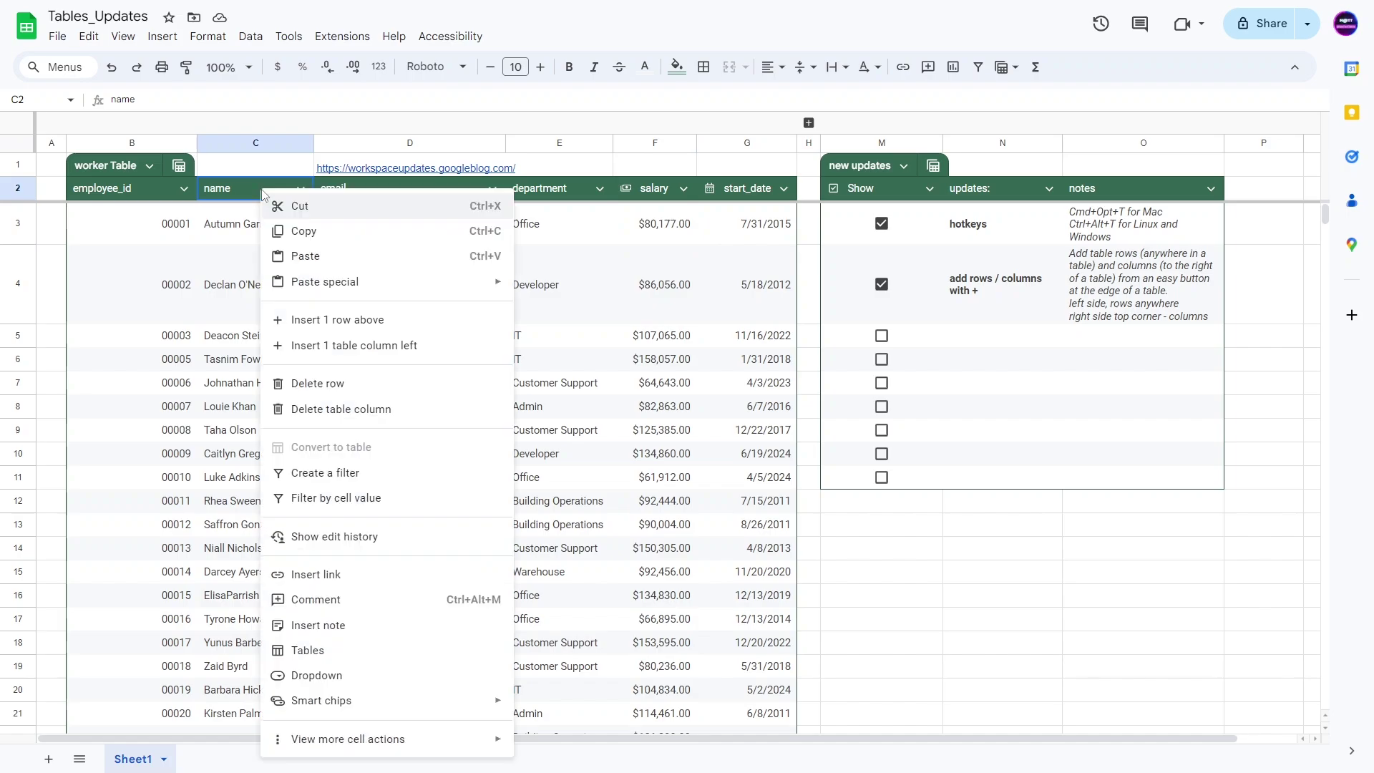
pyautogui.click(327, 355)
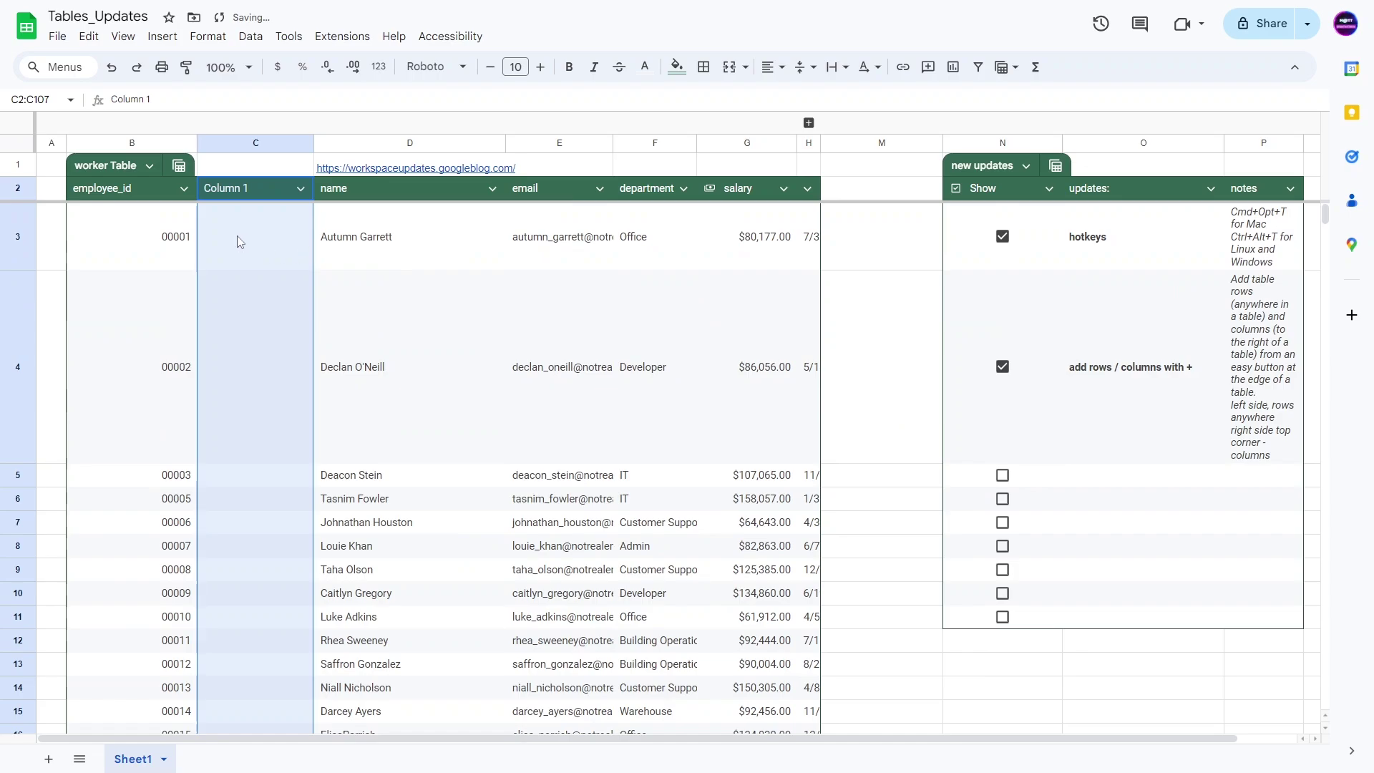
pyautogui.click(809, 122)
pyautogui.click(816, 191)
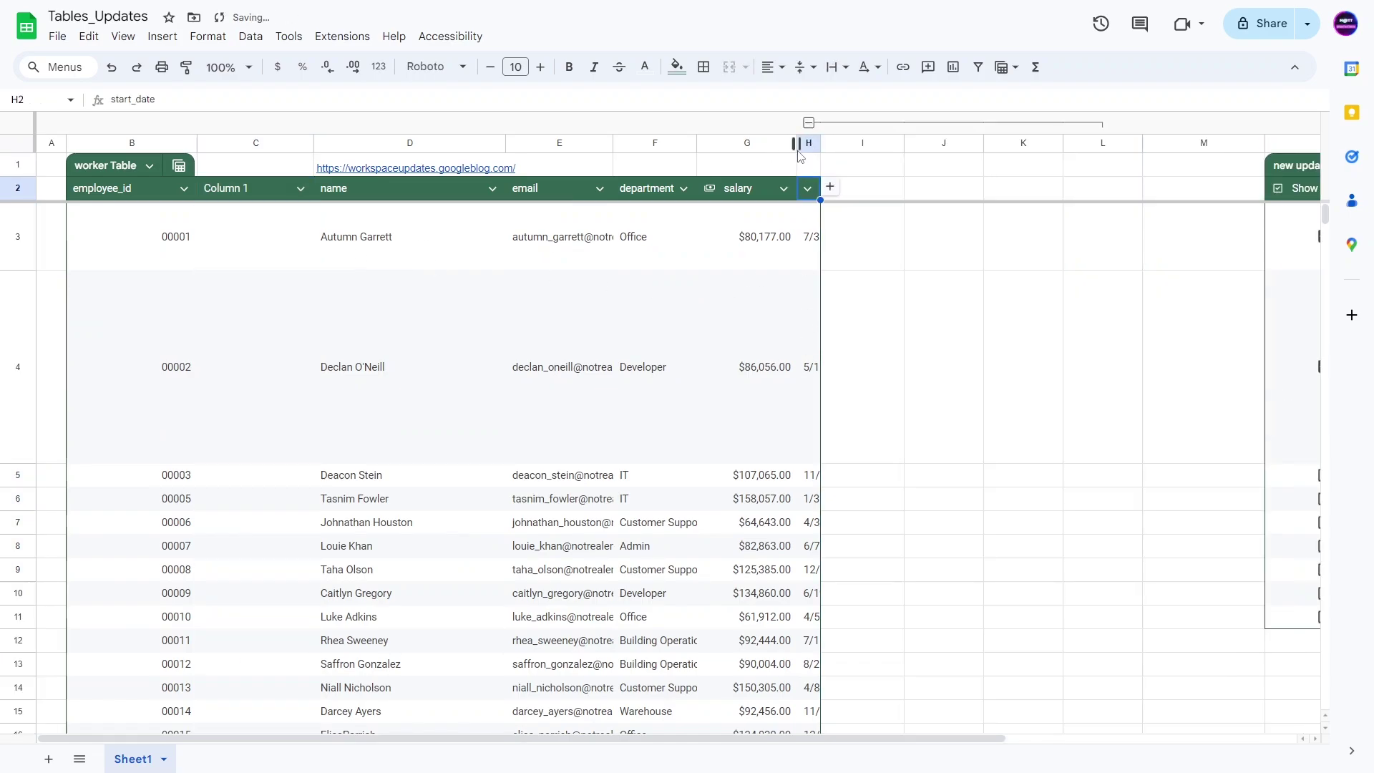
pyautogui.click(808, 123)
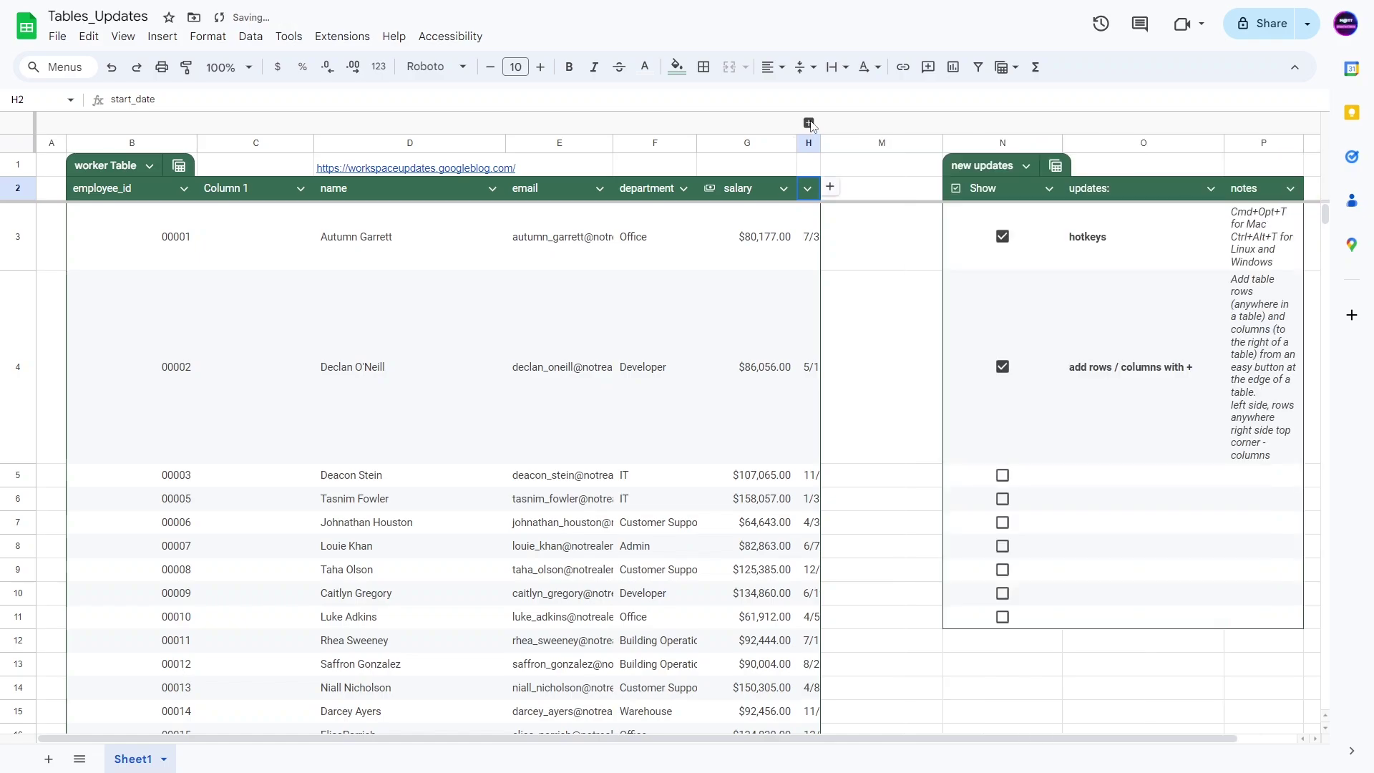
# Undo the column inserted before name and the changes to the column group
pyautogui.click(498, 246)
pyautogui.hotkey('ctrl', 'z')
pyautogui.hotkey('ctrl', 'z')
pyautogui.hotkey('ctrl', 'z')
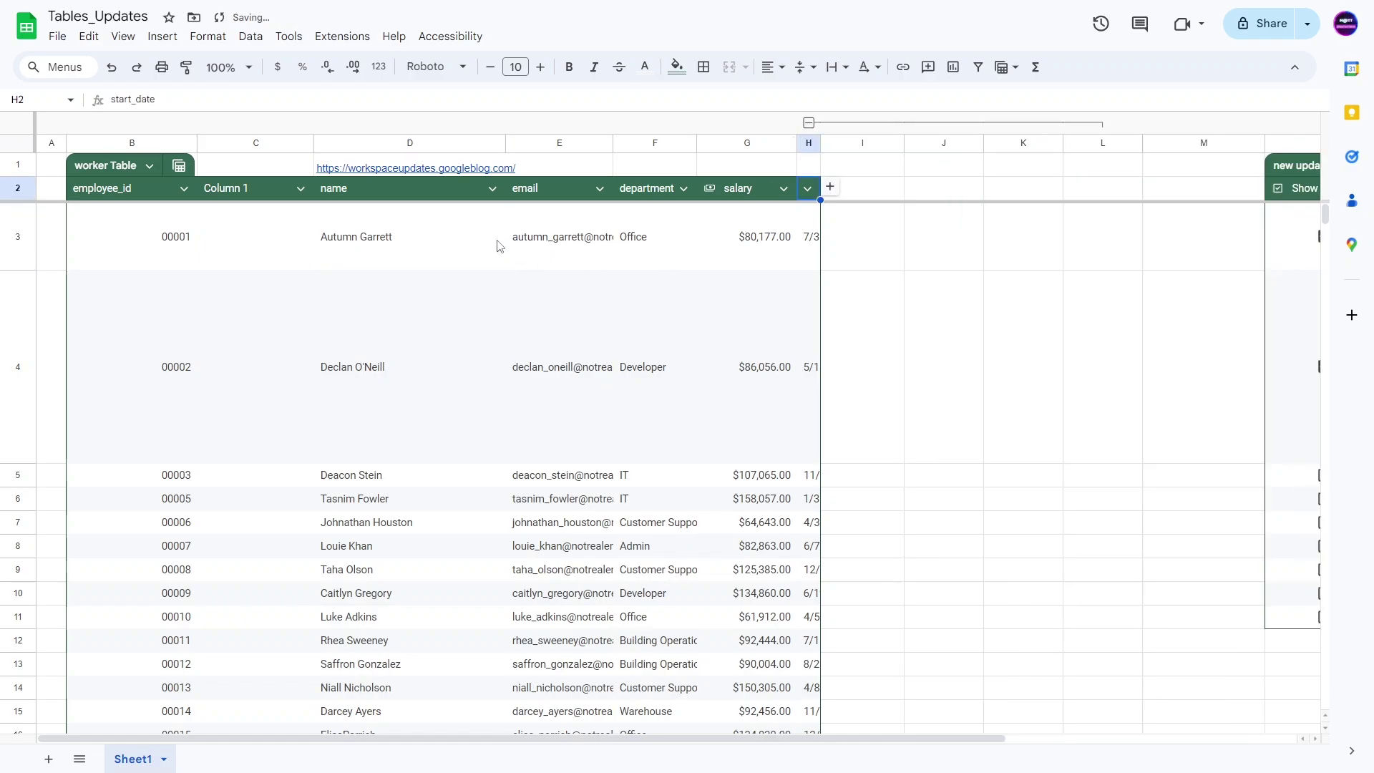
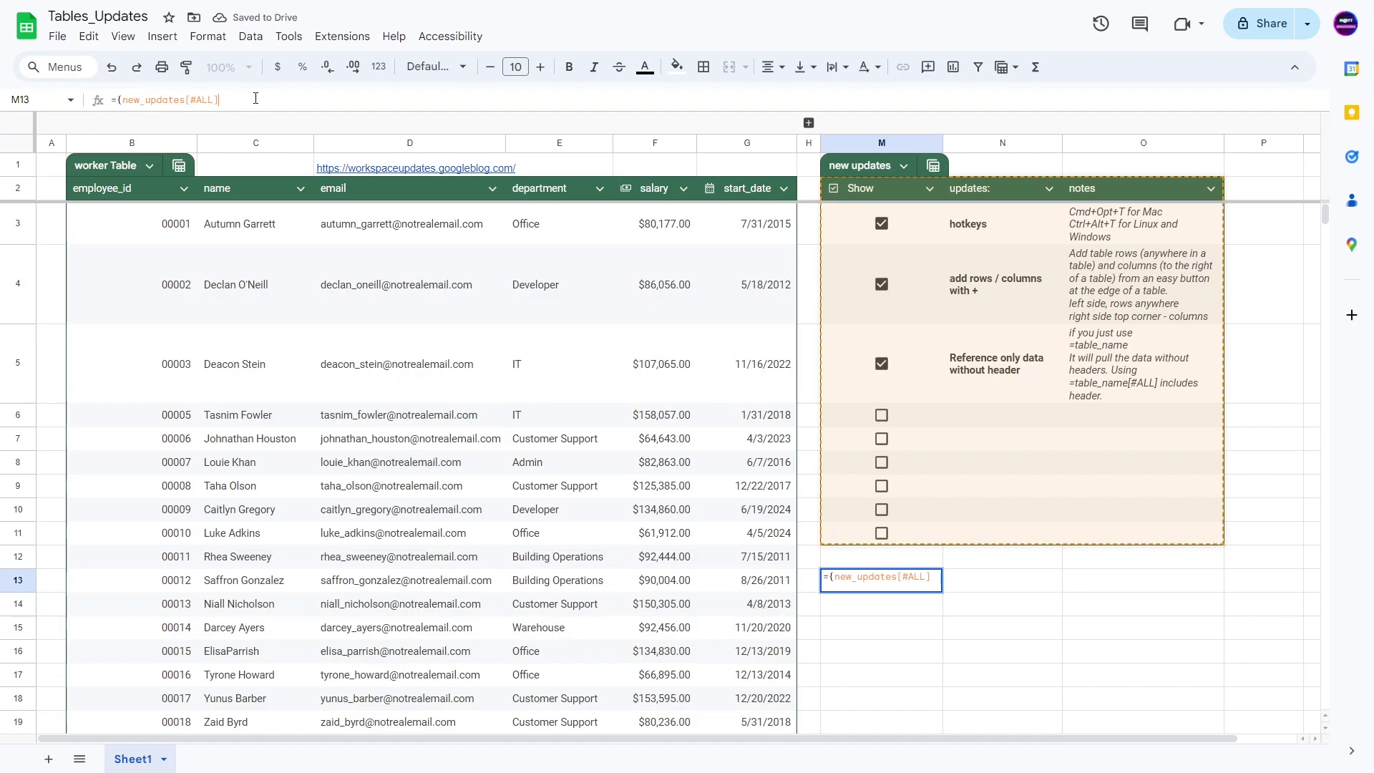
# Reference the entire new updates table with its headers in M13 using ={new_updates[#ALL]} and review the output
pyautogui.press('Return')
pyautogui.scroll(-3, 961, 577)
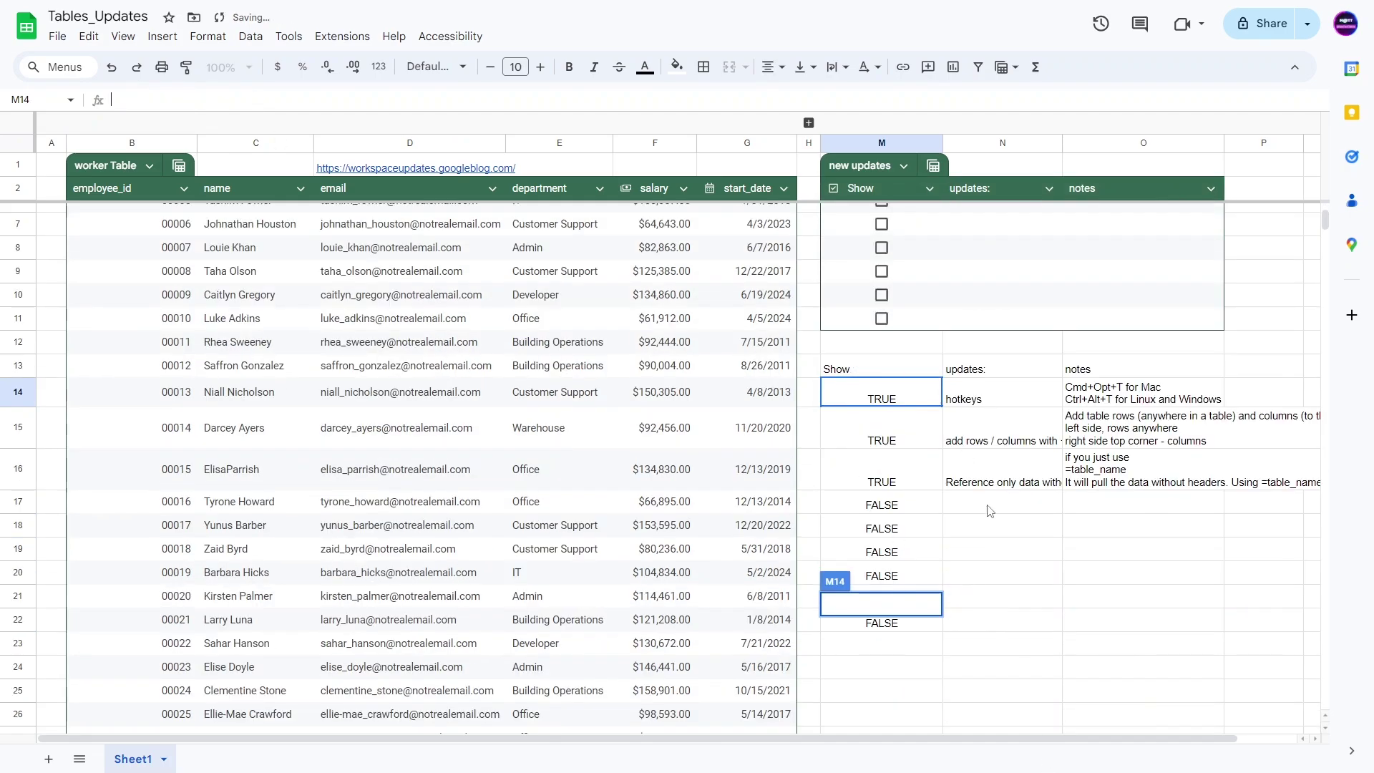
pyautogui.scroll(2, 987, 513)
pyautogui.press('Down')
pyautogui.press('Down')
pyautogui.press('Return')
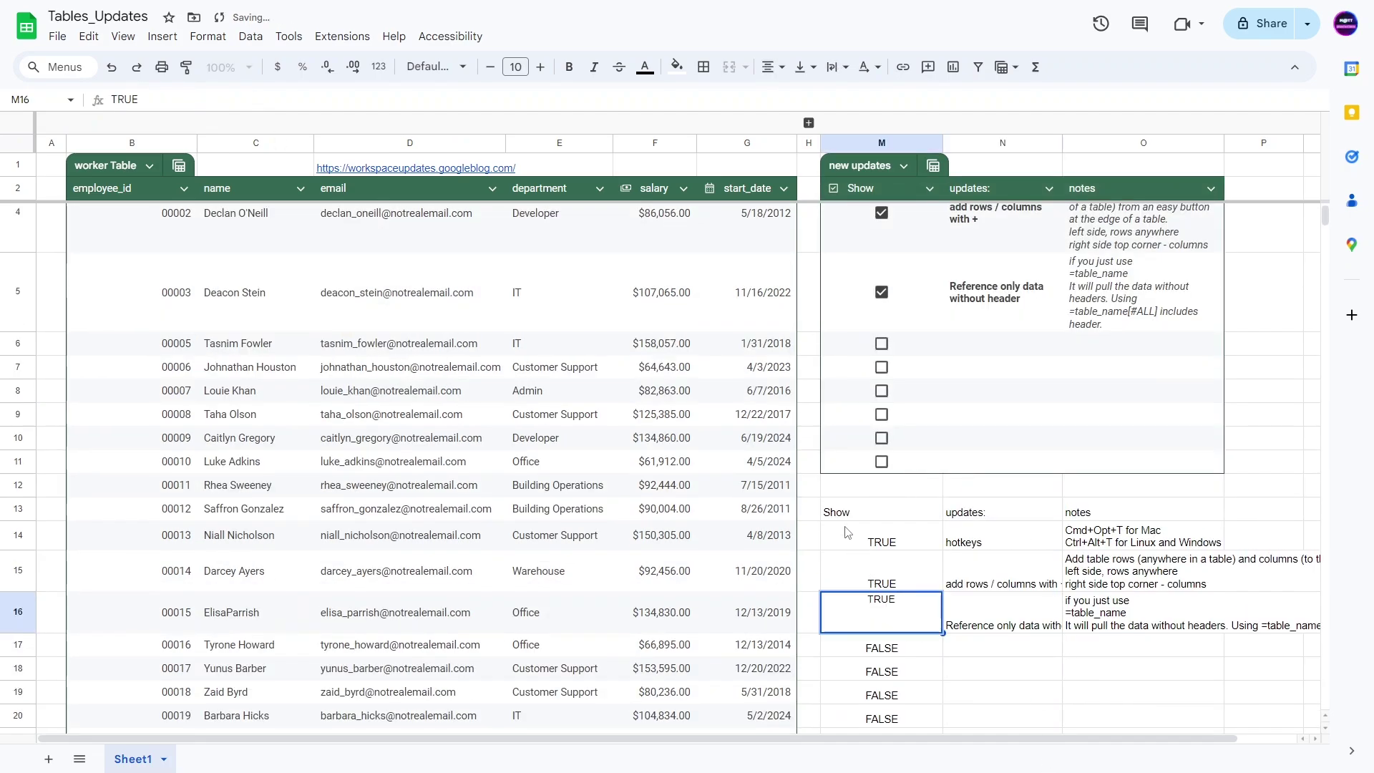
# Remove [#ALL] from the formula in M13 so it reads ={new_updates}
pyautogui.click(871, 515)
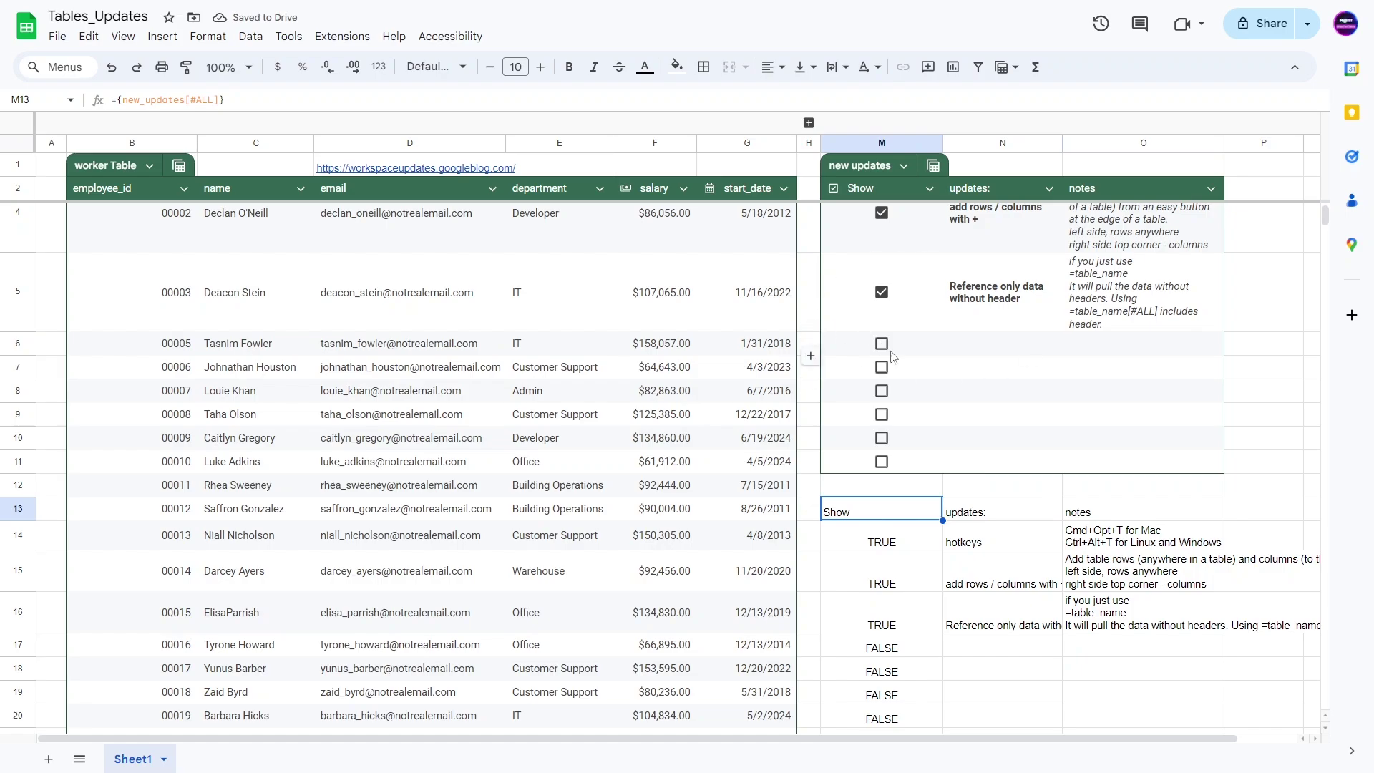
pyautogui.click(198, 99)
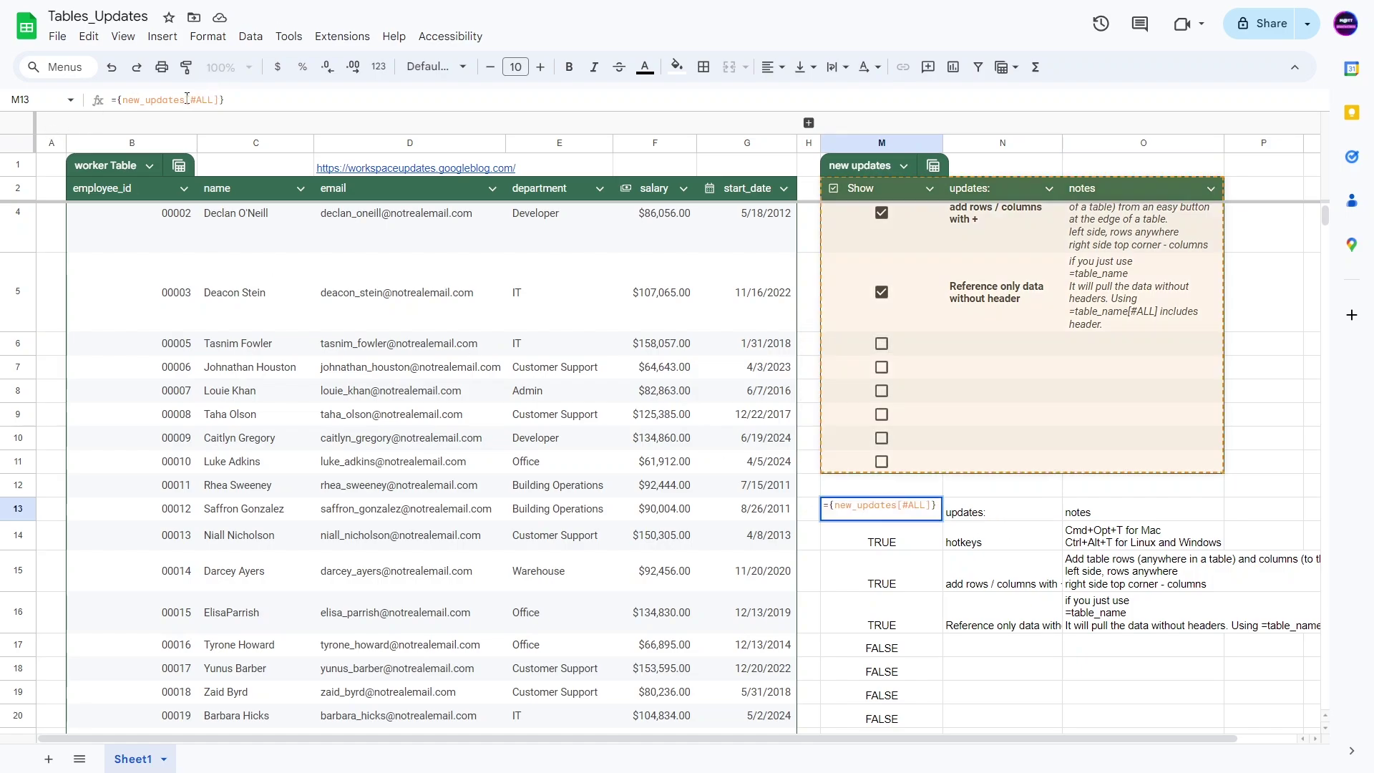
pyautogui.moveTo(187, 99); pyautogui.dragTo(216, 101)
pyautogui.press('BackSpace')
pyautogui.press('Return')
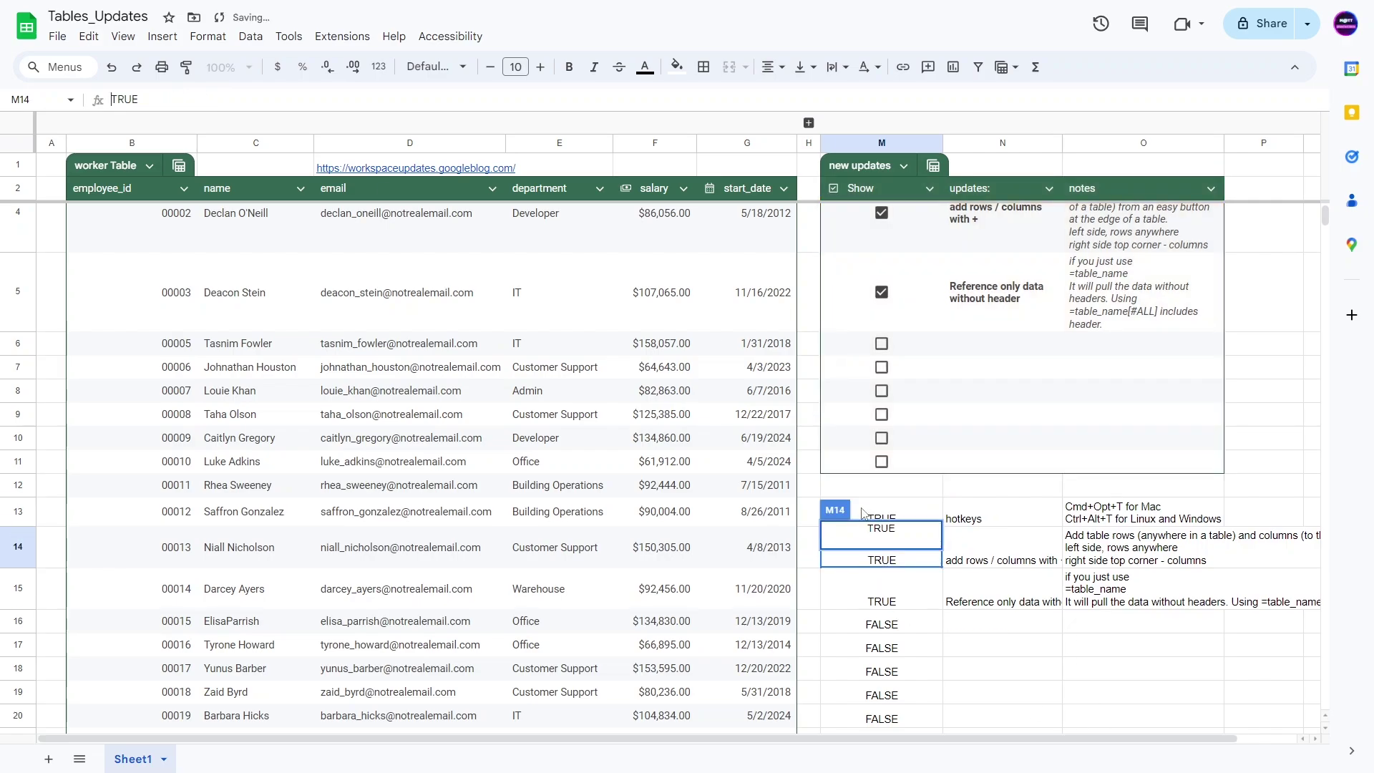
# Inspect the ={new_updates} formula in M13 and the headerless data it returns
pyautogui.doubleClick(863, 513)
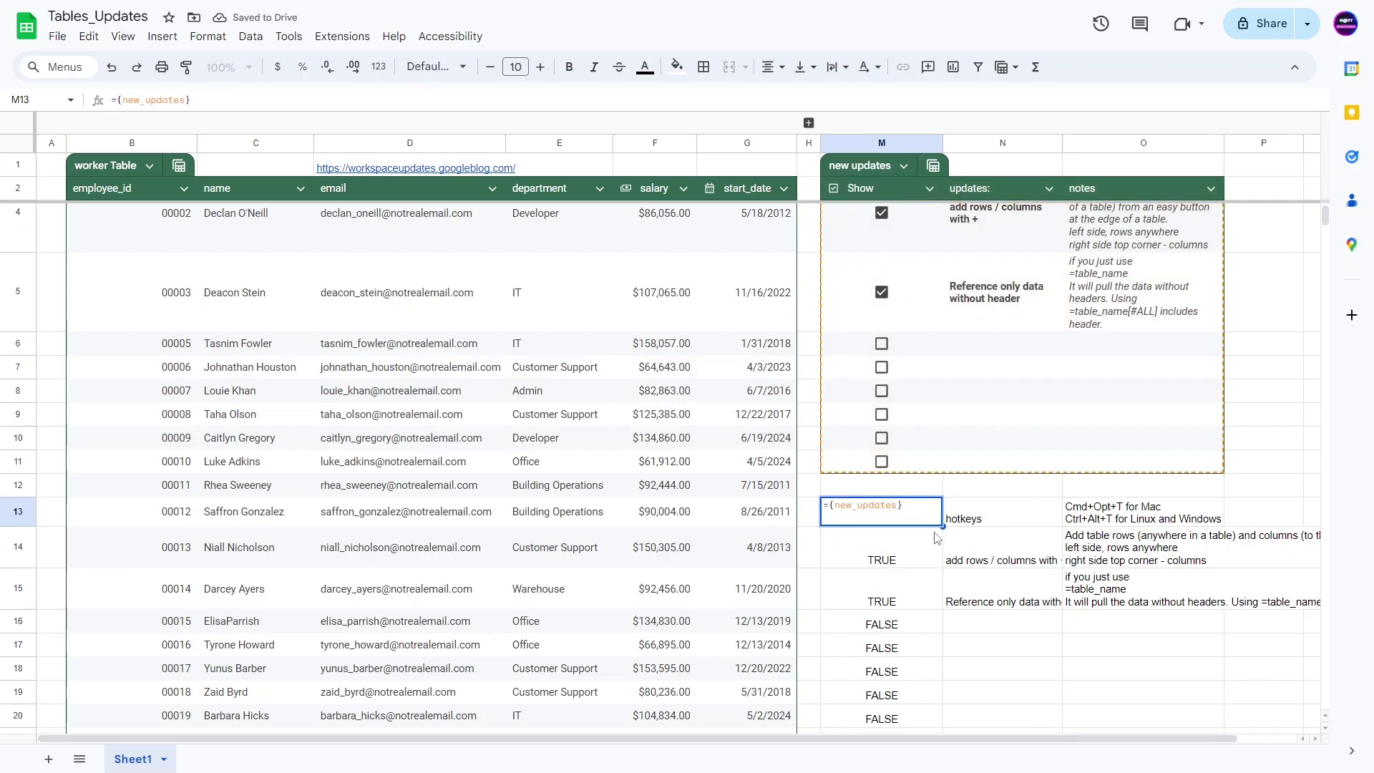
pyautogui.click(994, 562)
pyautogui.click(883, 521)
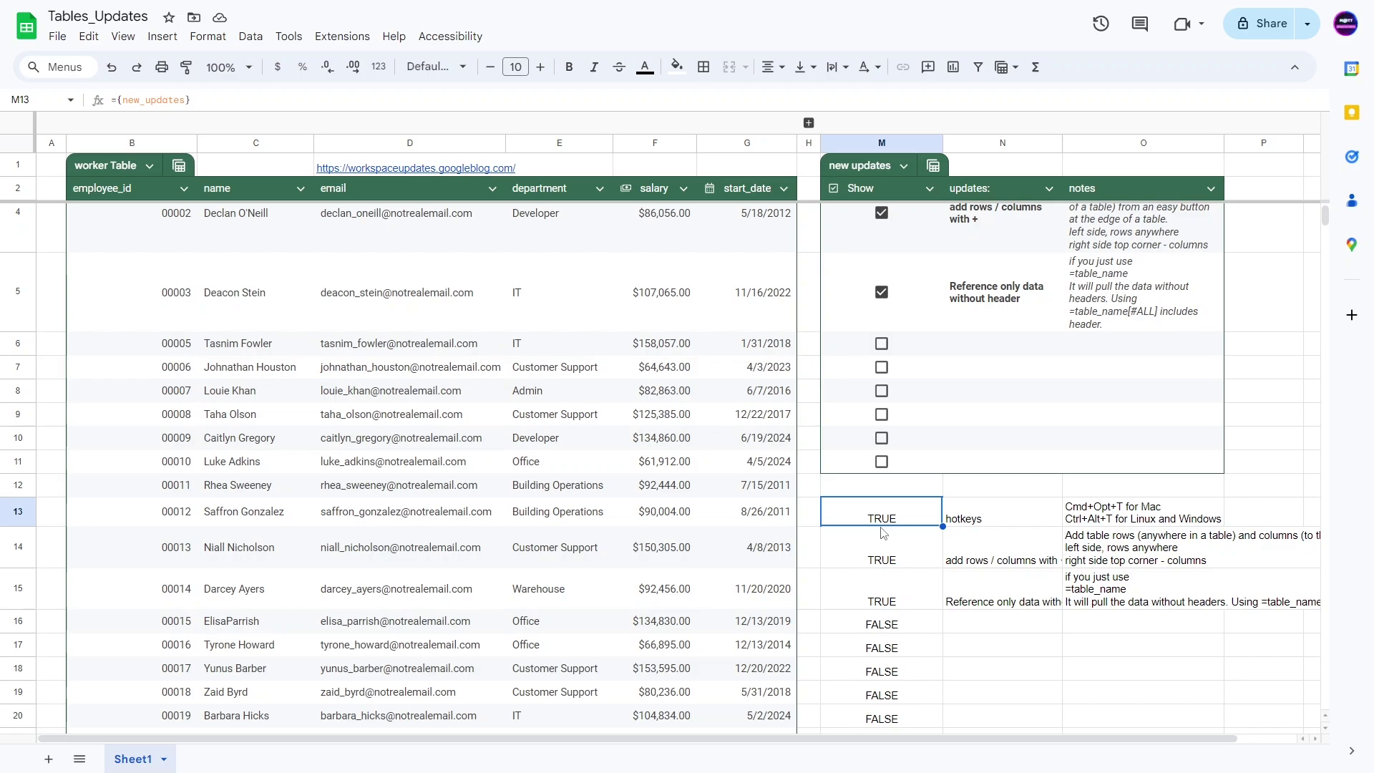
# Change the formula in M13 to ={new_updates[Show]} to reference only the Show column, and review the output
pyautogui.click(184, 100)
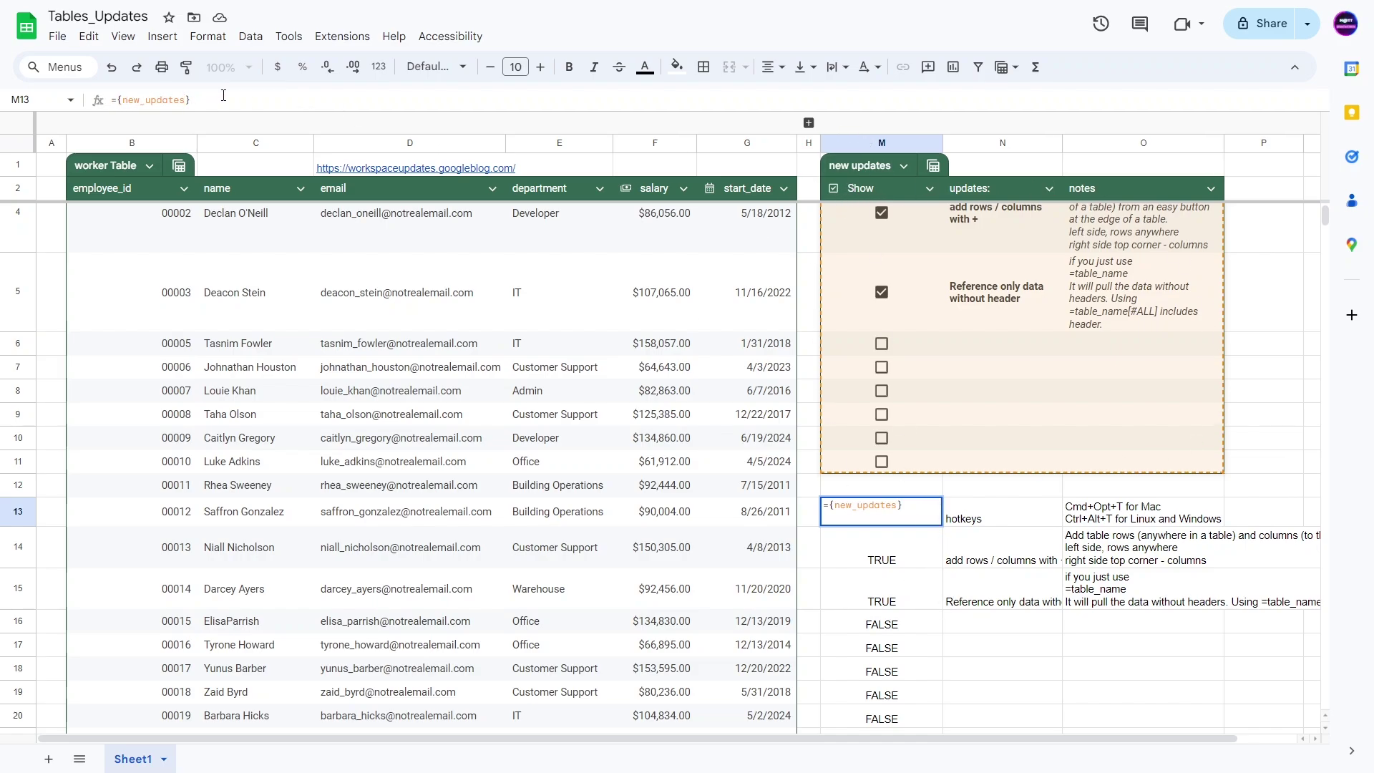
pyautogui.write('[')
pyautogui.click(191, 156)
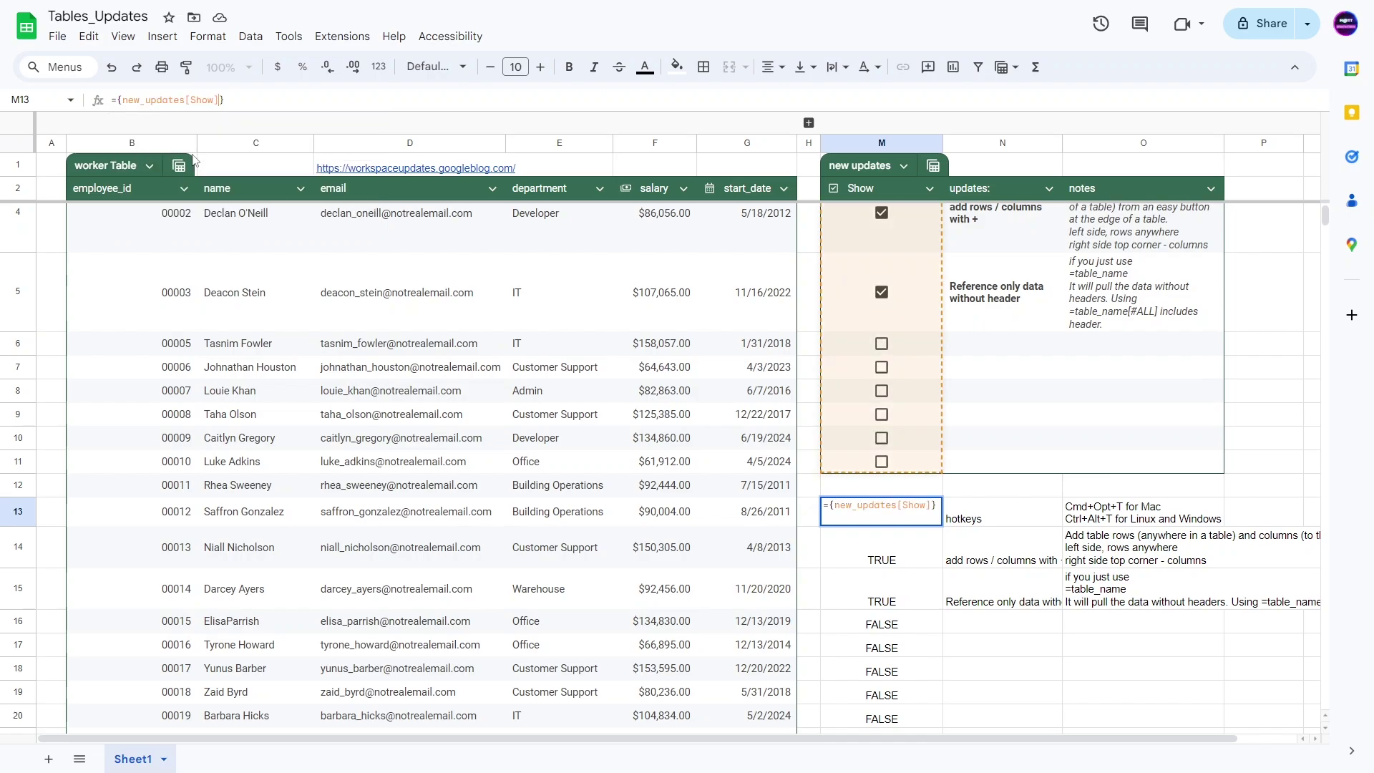
pyautogui.press('Return')
pyautogui.moveTo(882, 509); pyautogui.dragTo(882, 700)
pyautogui.press('Return')
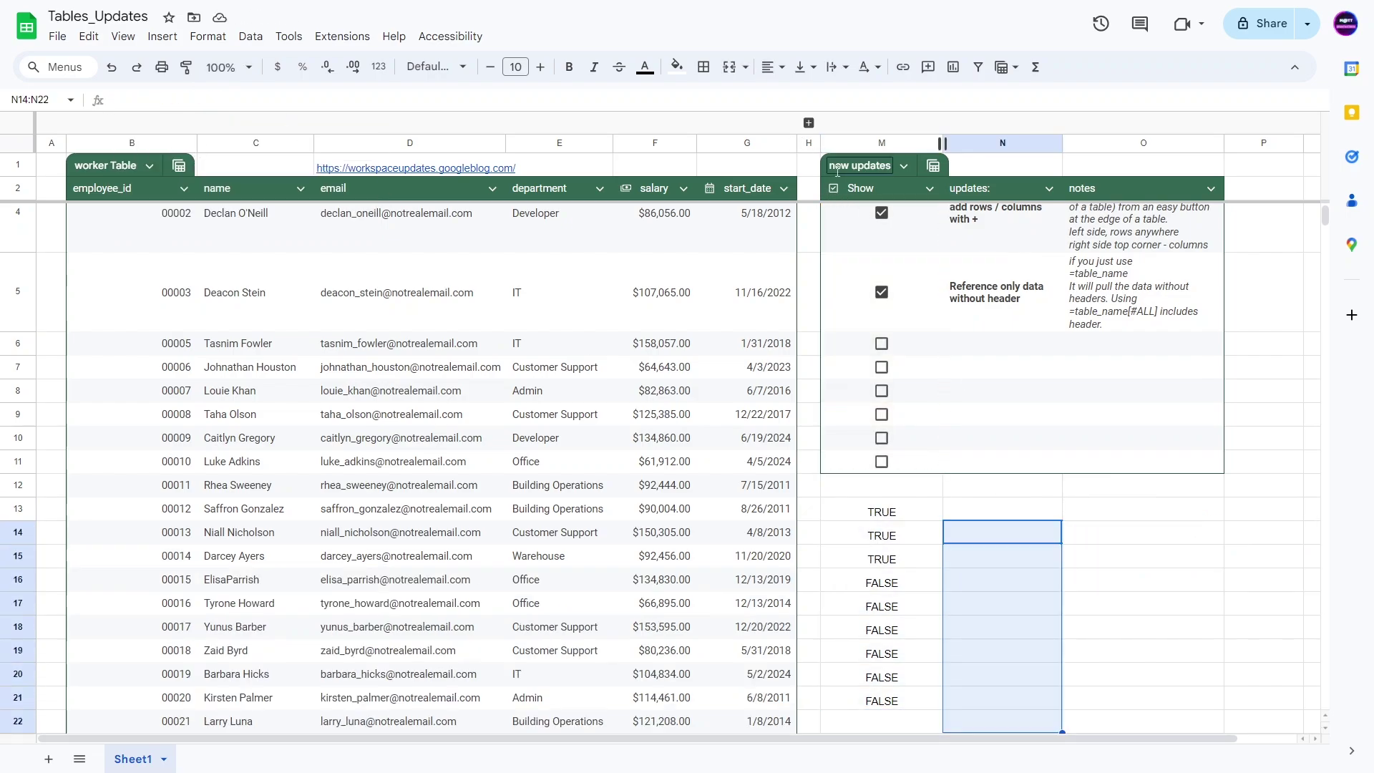
pyautogui.click(864, 514)
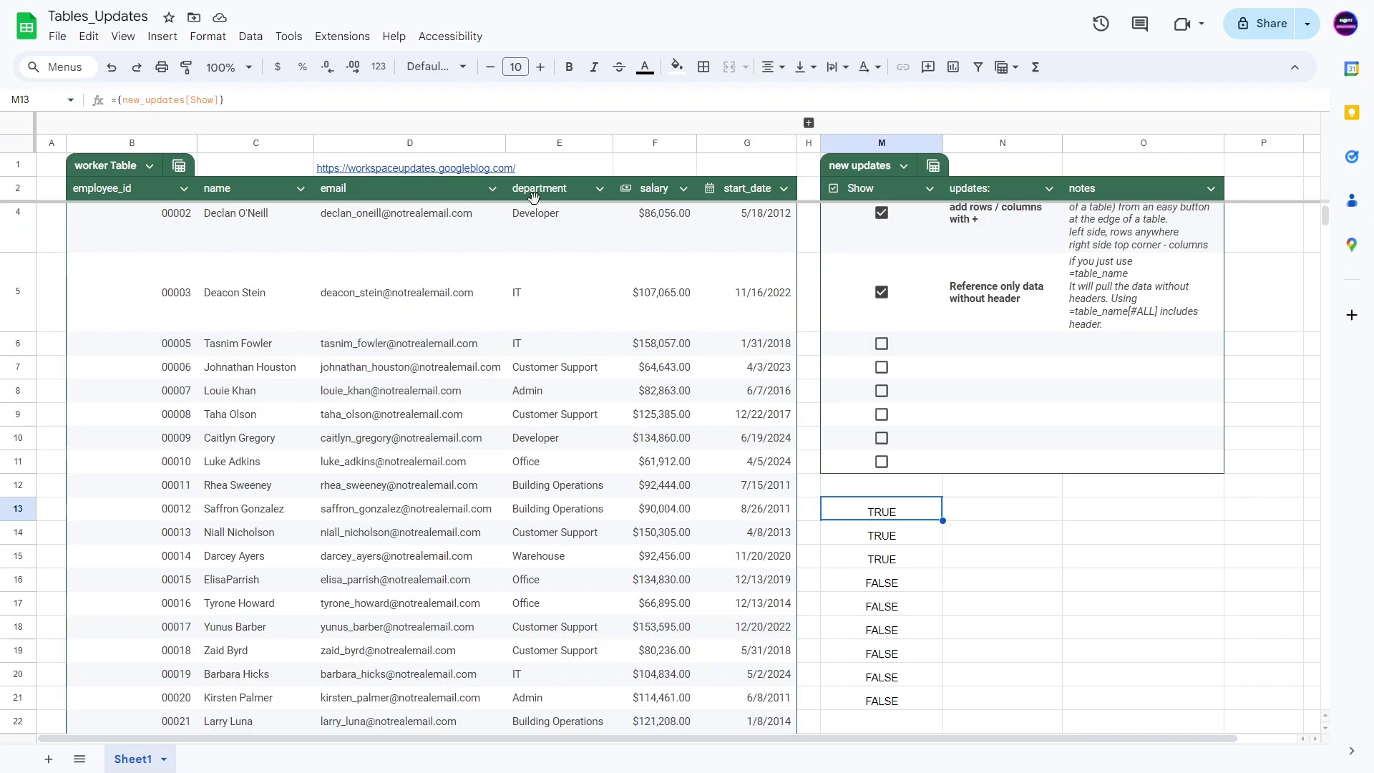
# Clear the formula from M13 and tick the Show checkbox in row 6 of the new updates table
pyautogui.click(115, 99)
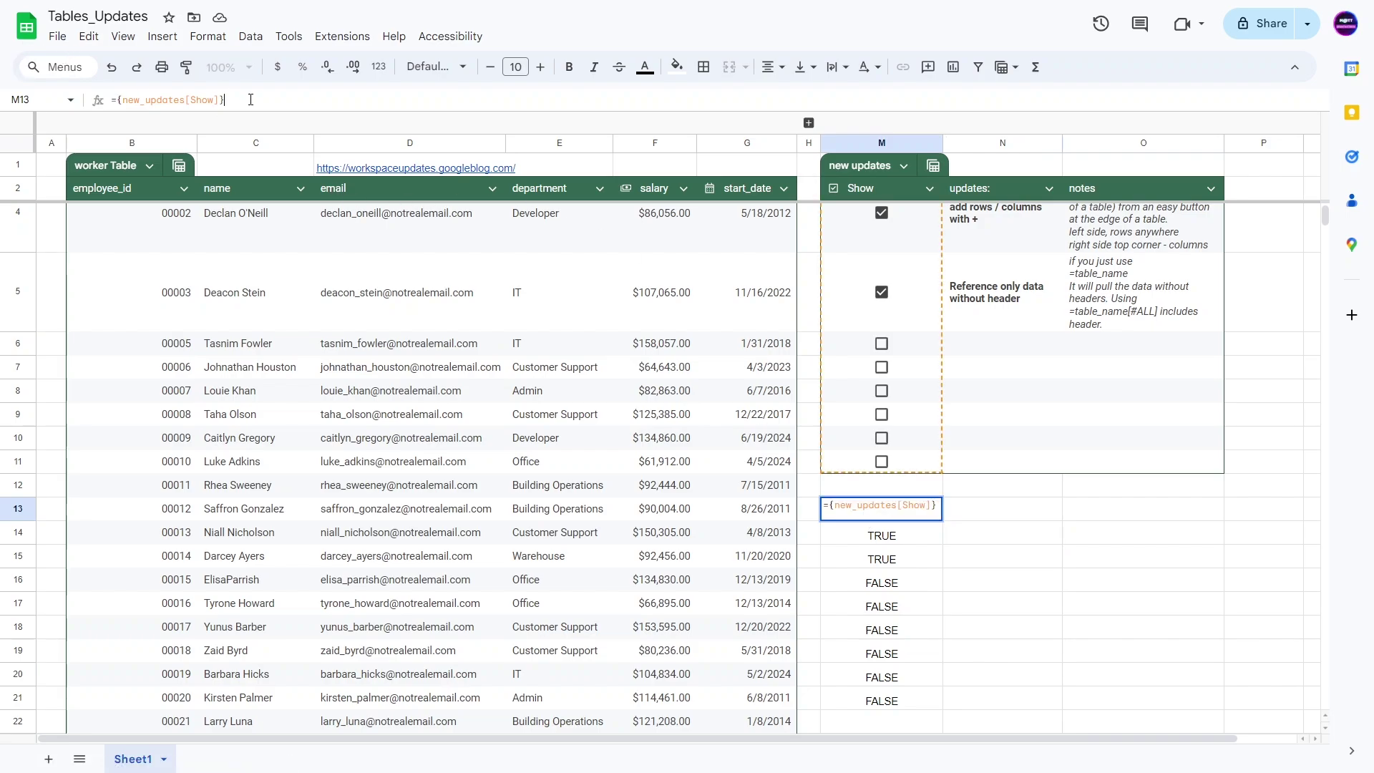
pyautogui.hotkey('ctrl', 'a')
pyautogui.press('BackSpace')
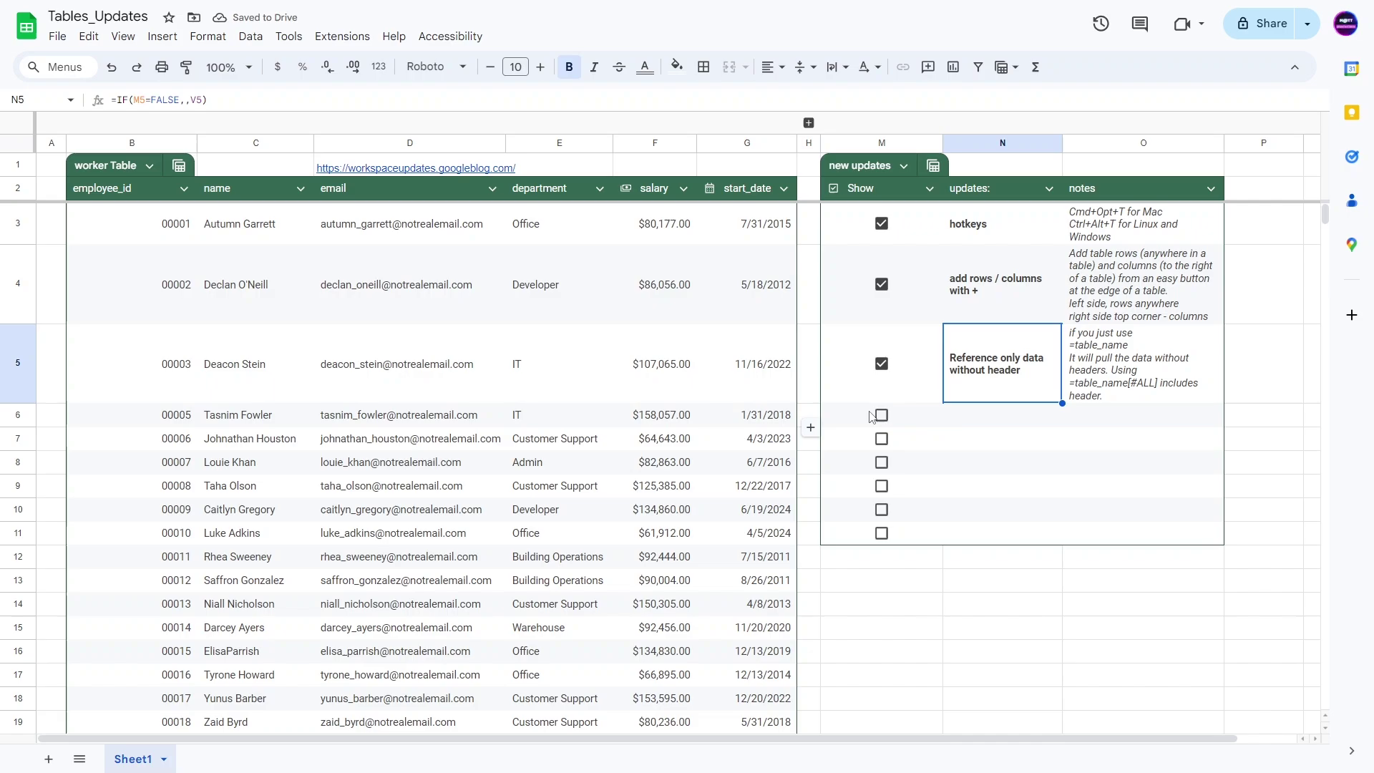
pyautogui.click(876, 416)
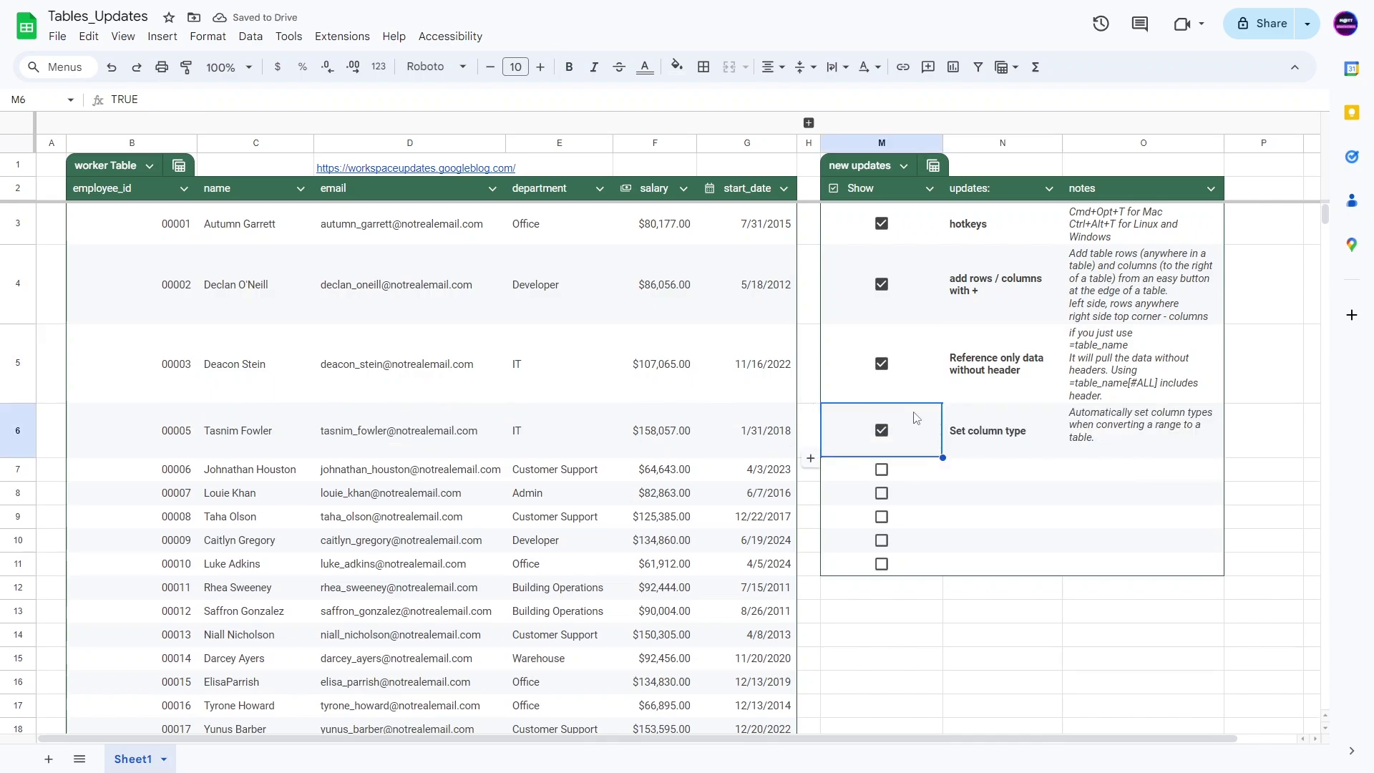
# Copy the department, salary and start_date cells E2:G6 from worker Table and paste them at M13
pyautogui.click(539, 195)
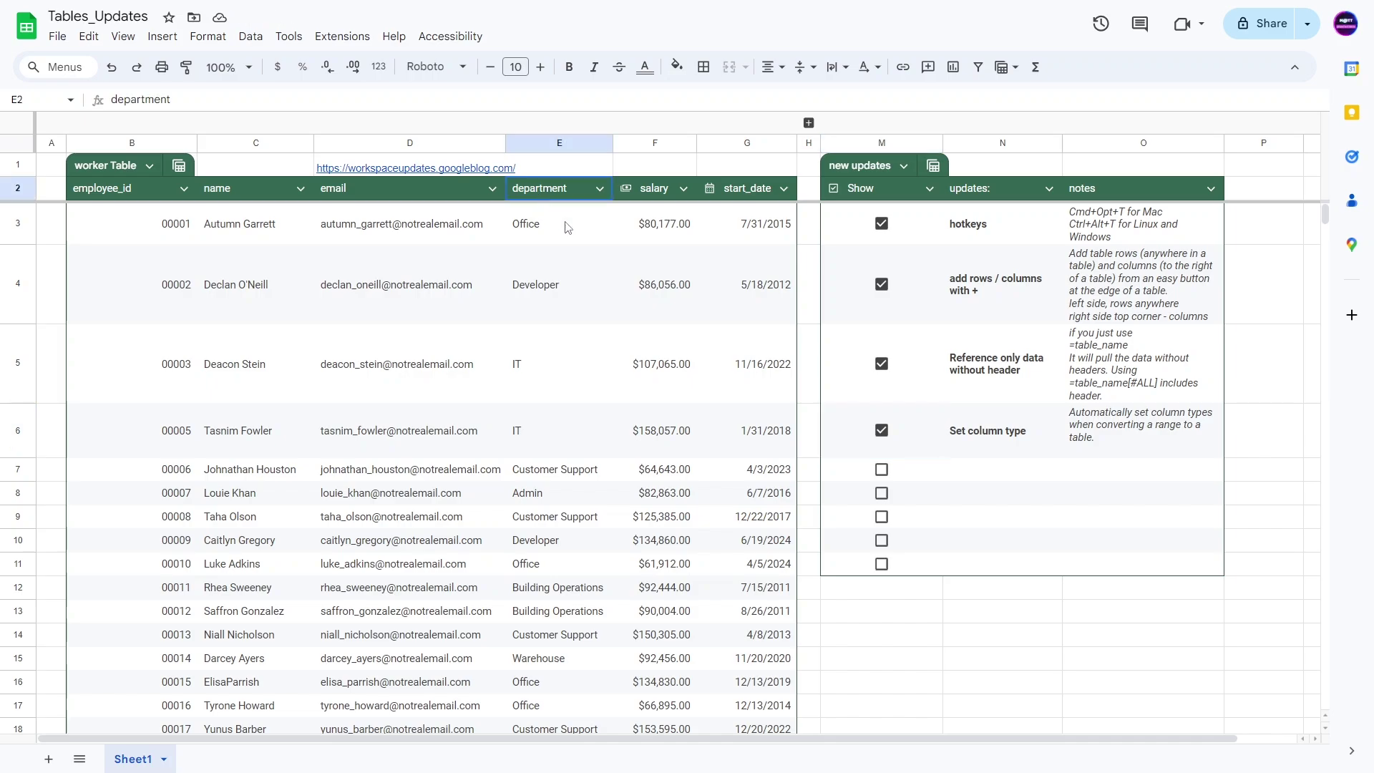
pyautogui.moveTo(567, 227); pyautogui.dragTo(749, 439)
pyautogui.hotkey('ctrl', 'c')
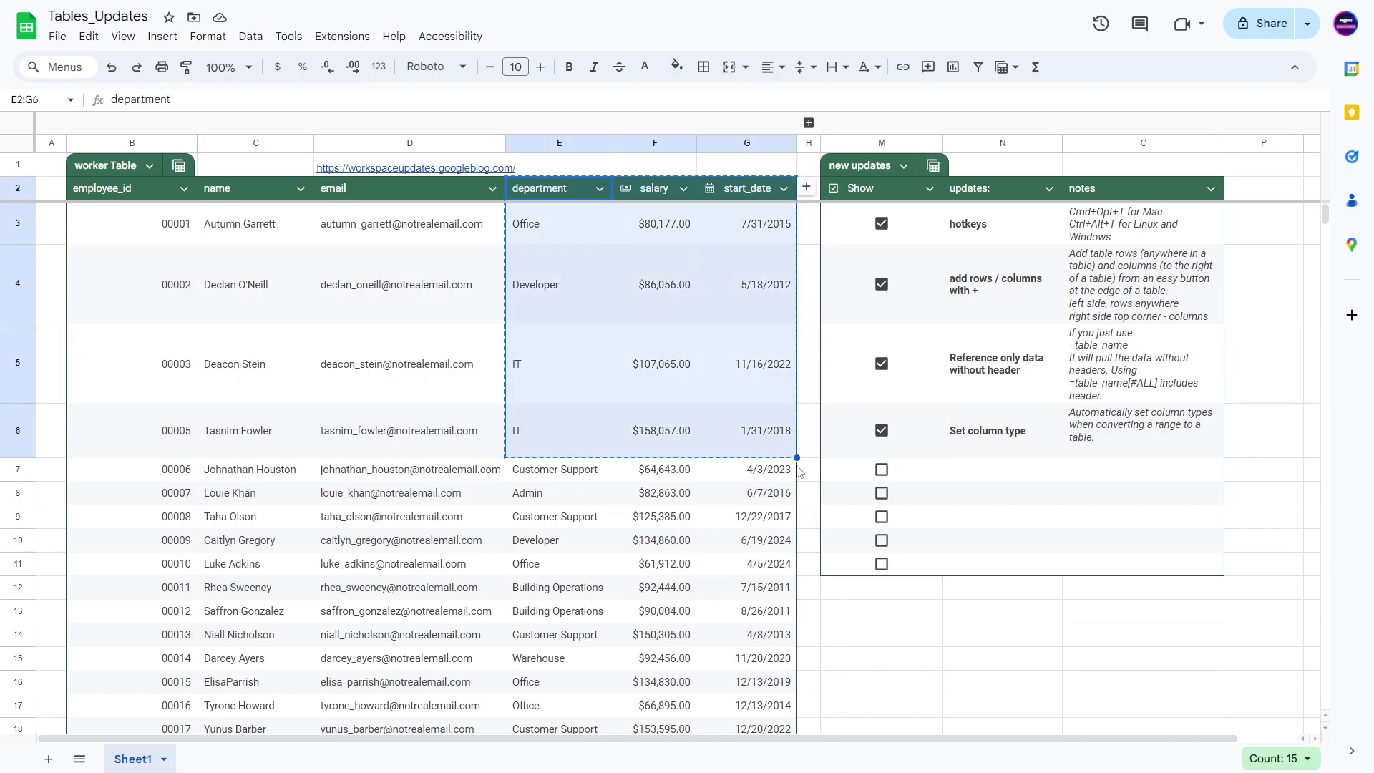
pyautogui.click(880, 610)
pyautogui.hotkey('ctrl', 'v')
pyautogui.scroll(-2, 930, 577)
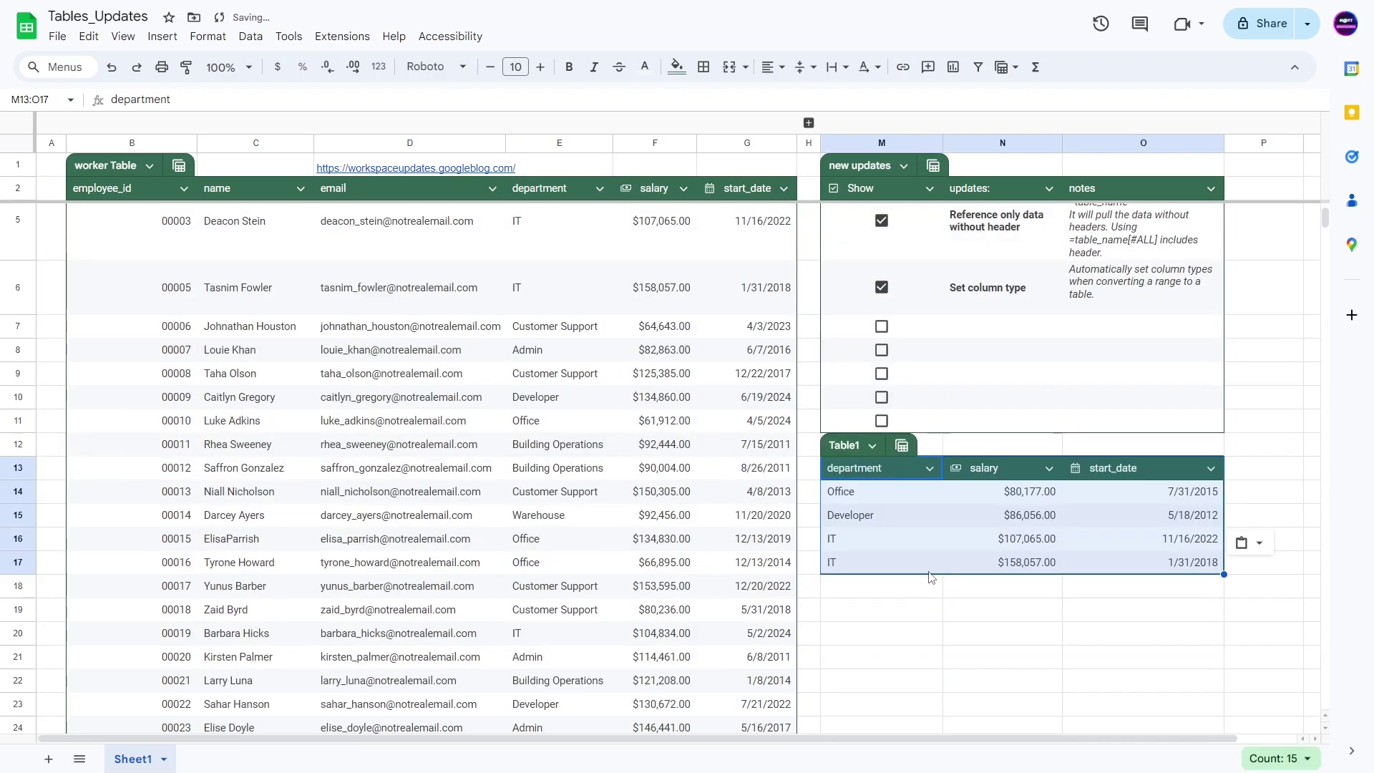
# Revert the pasted table to unformatted data, and convert the range M13:O17 back to a table
pyautogui.click(871, 445)
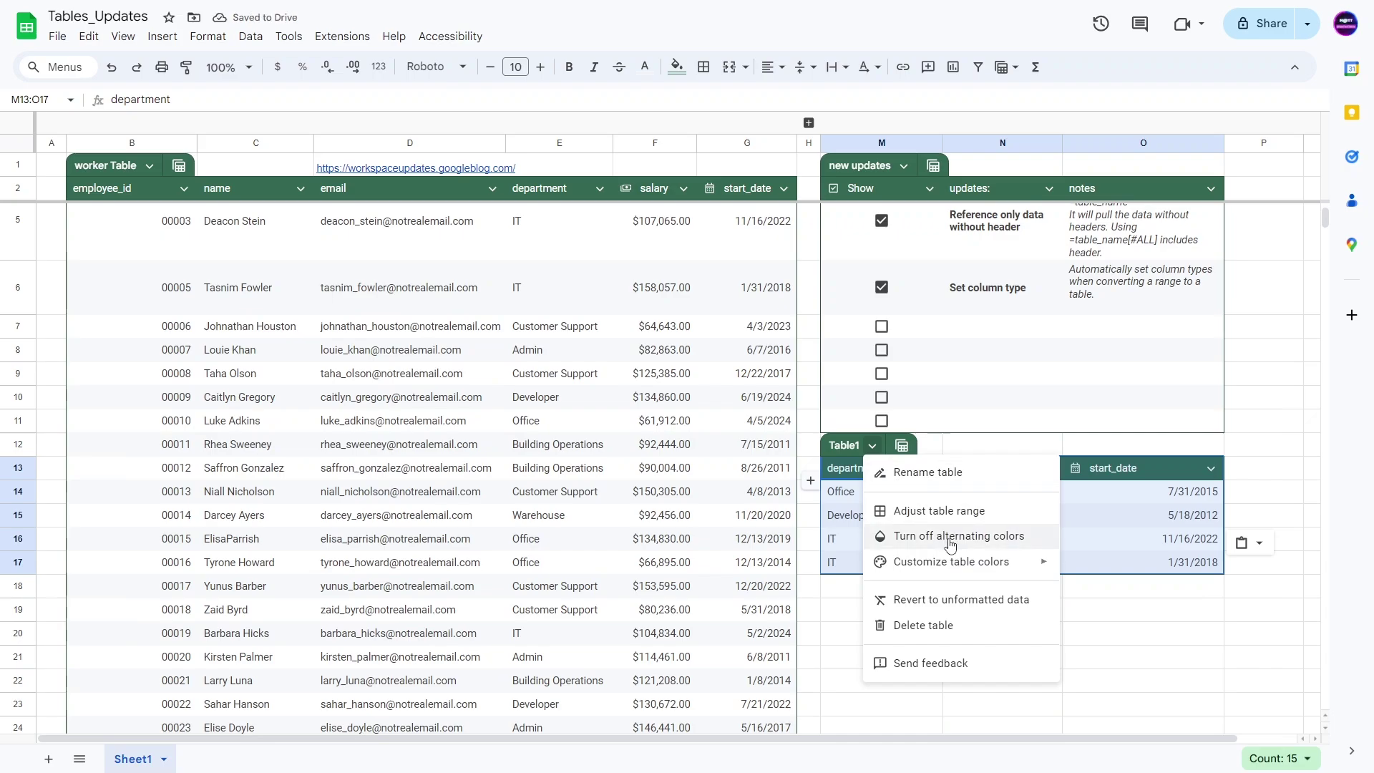
pyautogui.click(946, 601)
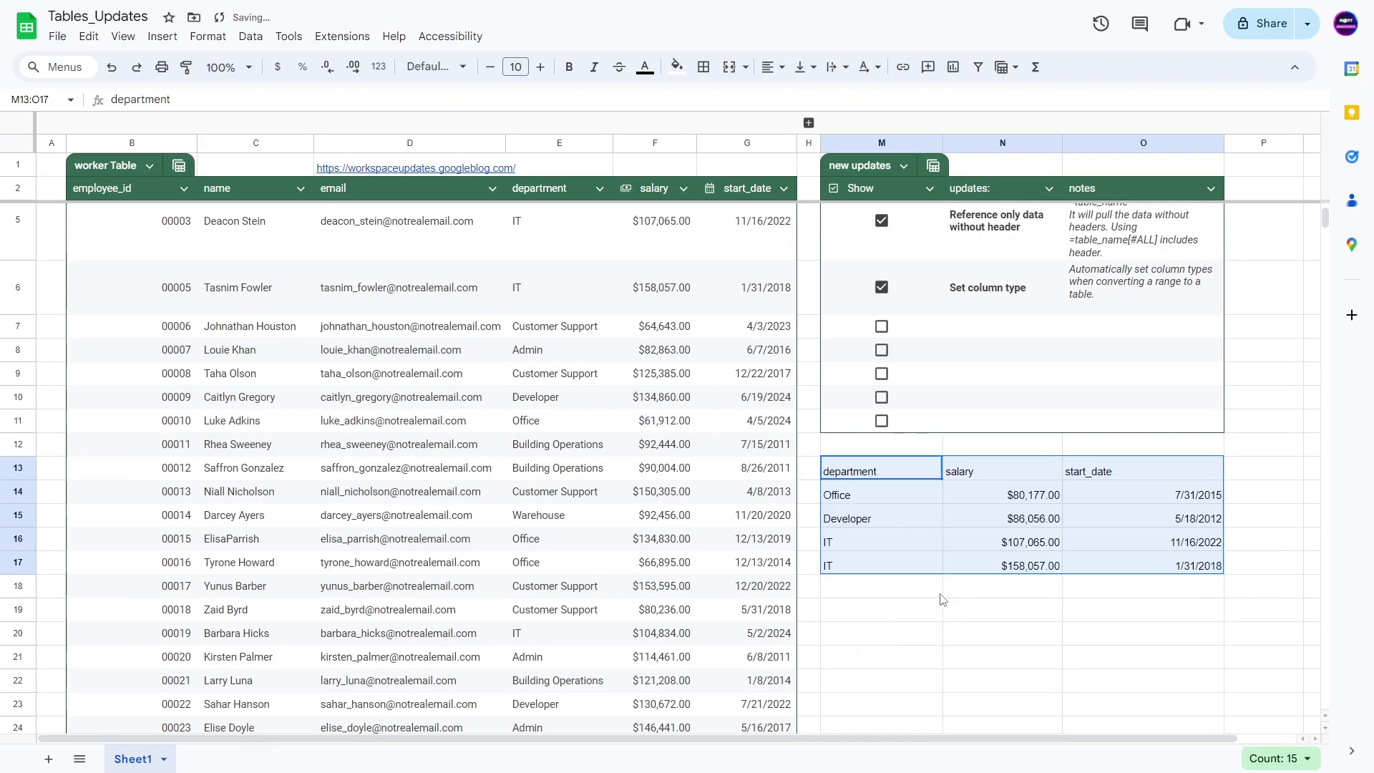
pyautogui.rightClick(933, 526)
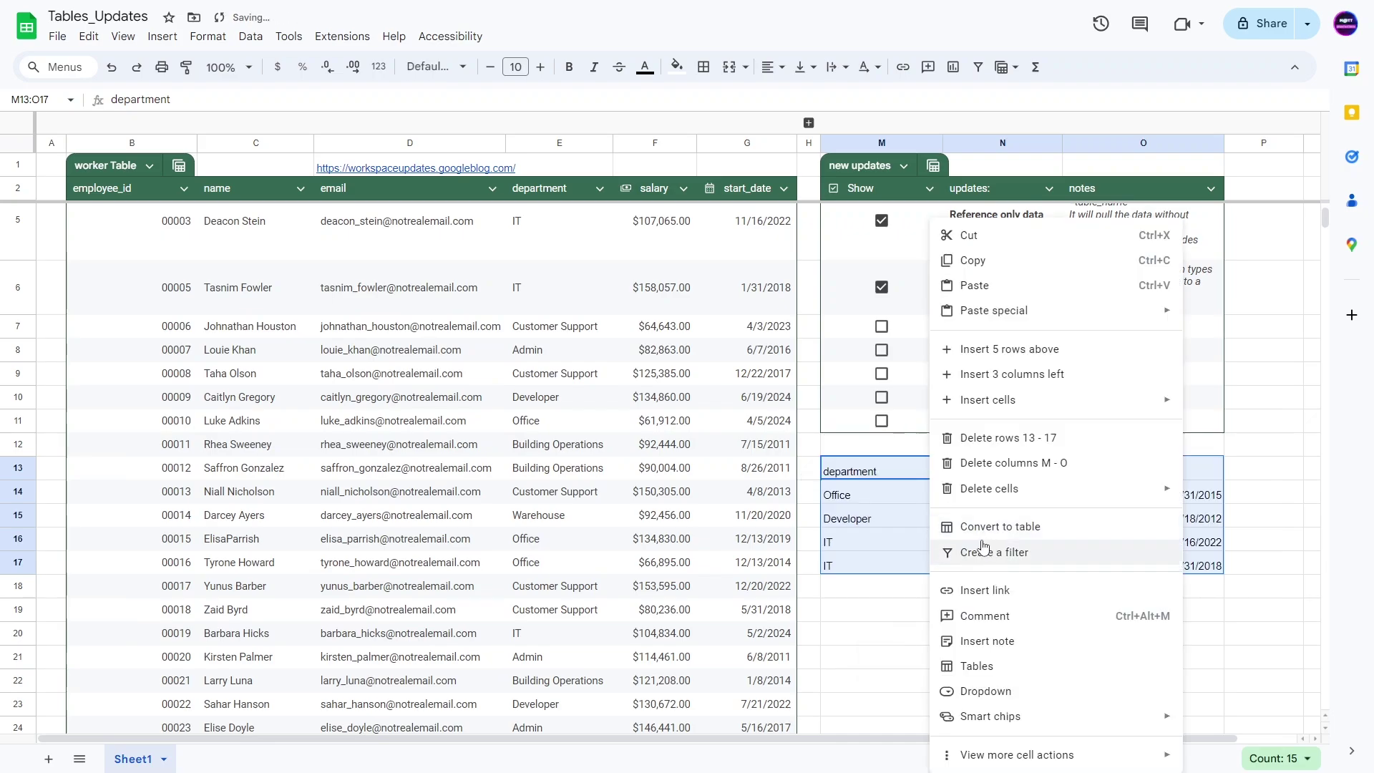
pyautogui.click(946, 527)
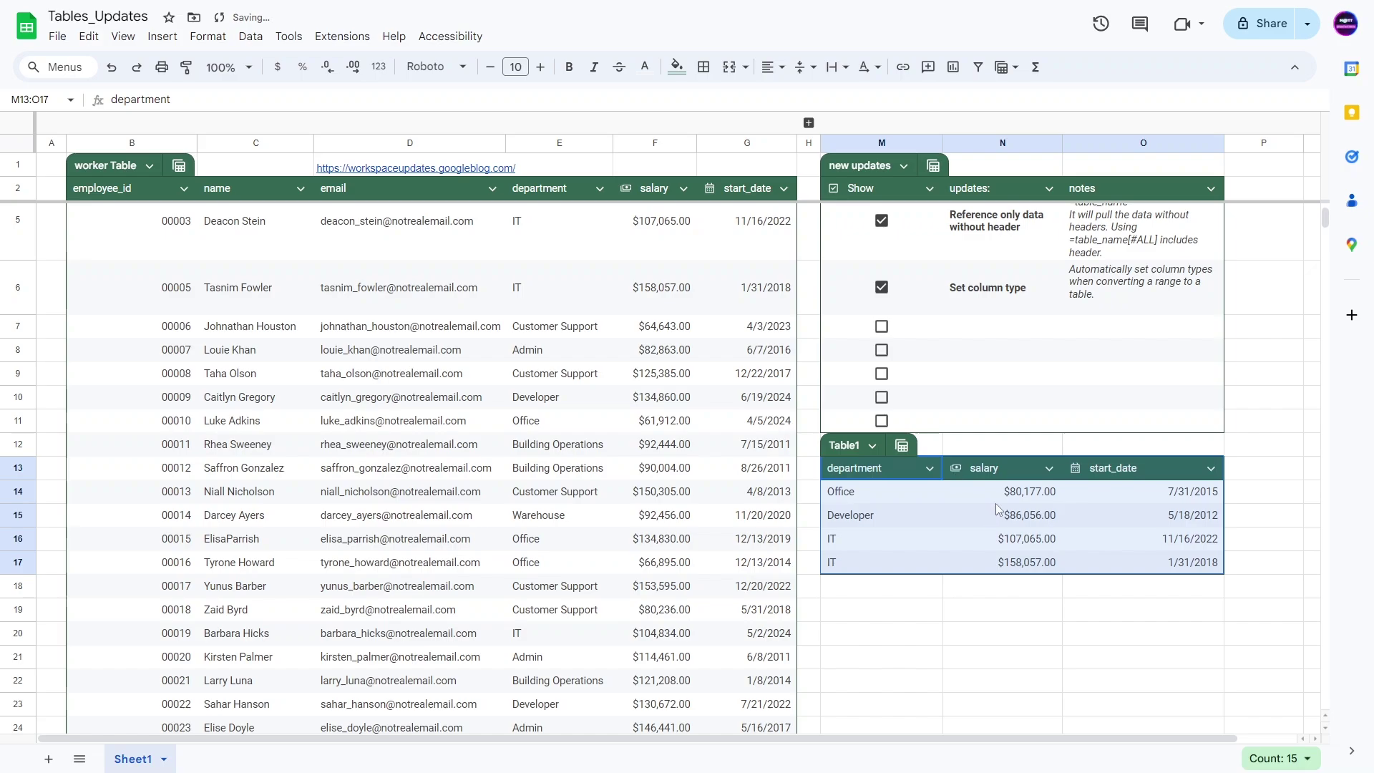
pyautogui.click(999, 545)
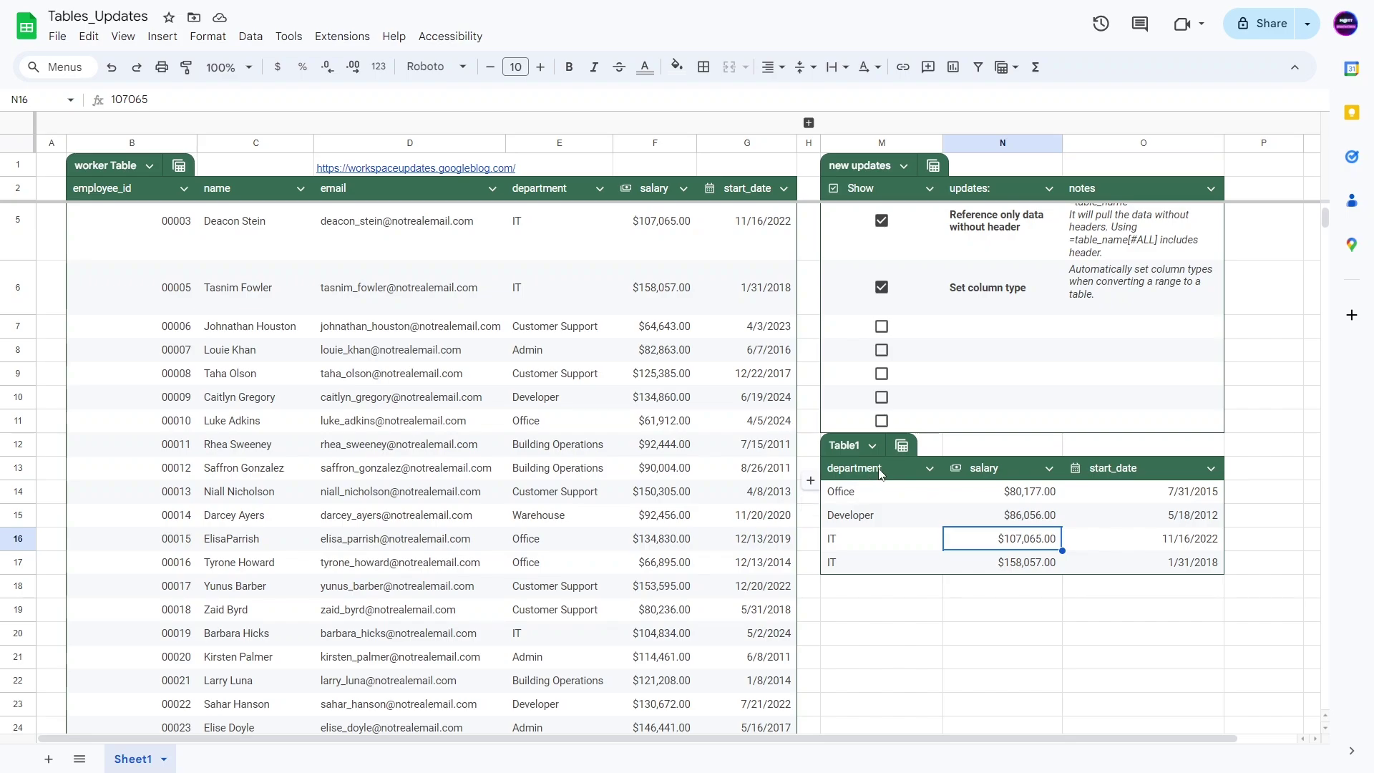
# Undo the conversion to a table, the revert to unformatted data and the paste at M13
pyautogui.hotkey('ctrl', 'z')
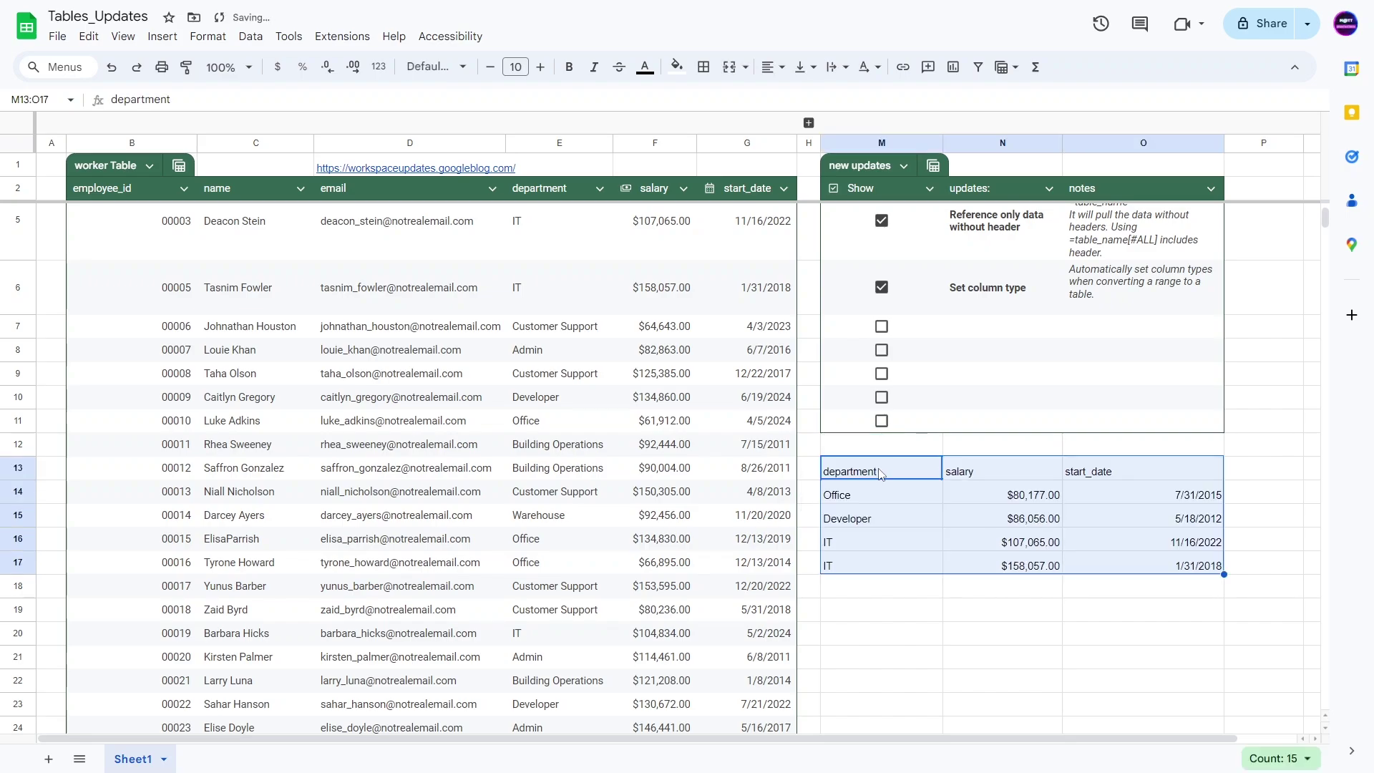
pyautogui.hotkey('ctrl', 'z')
pyautogui.hotkey('ctrl', 'z')
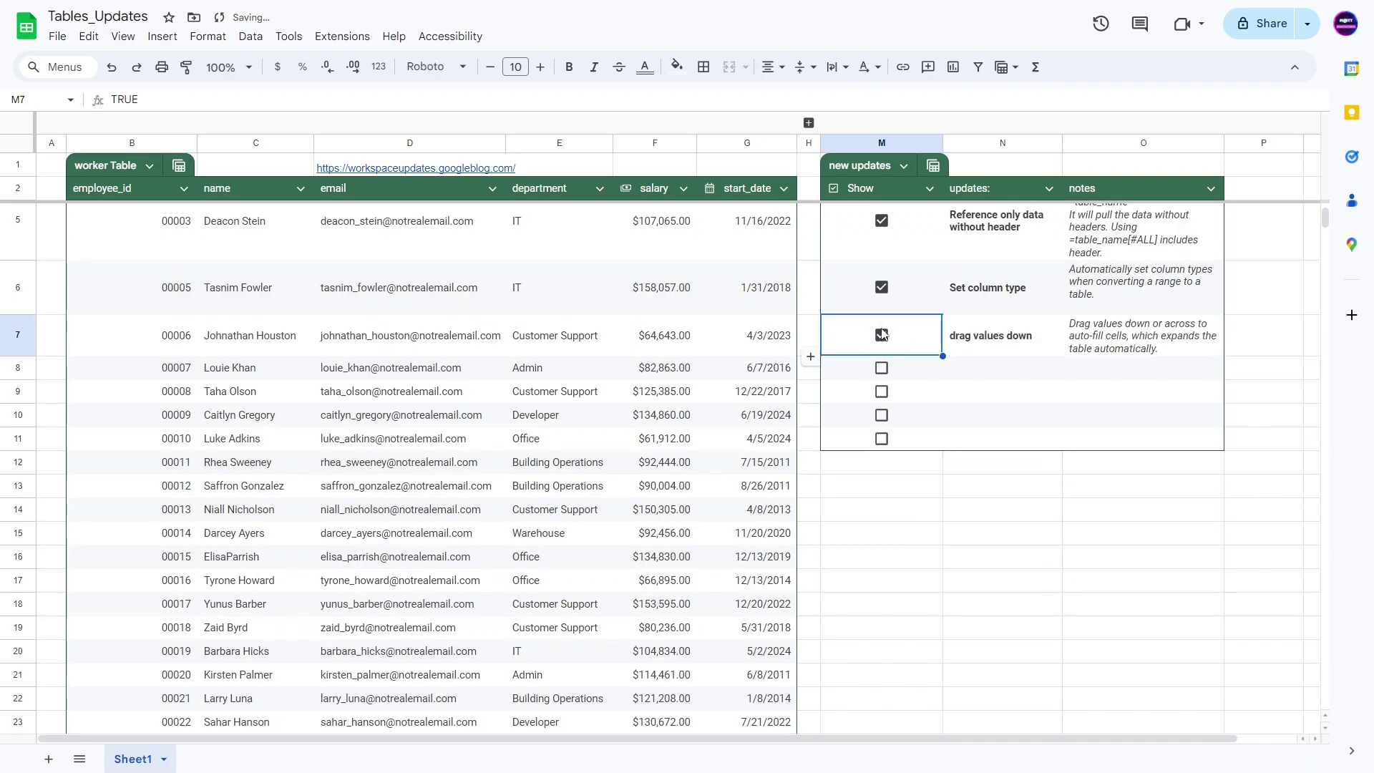
# Auto-fill the employee_id series below the last row of worker Table through B106, adding IDs 00102 to 00105
pyautogui.click(870, 517)
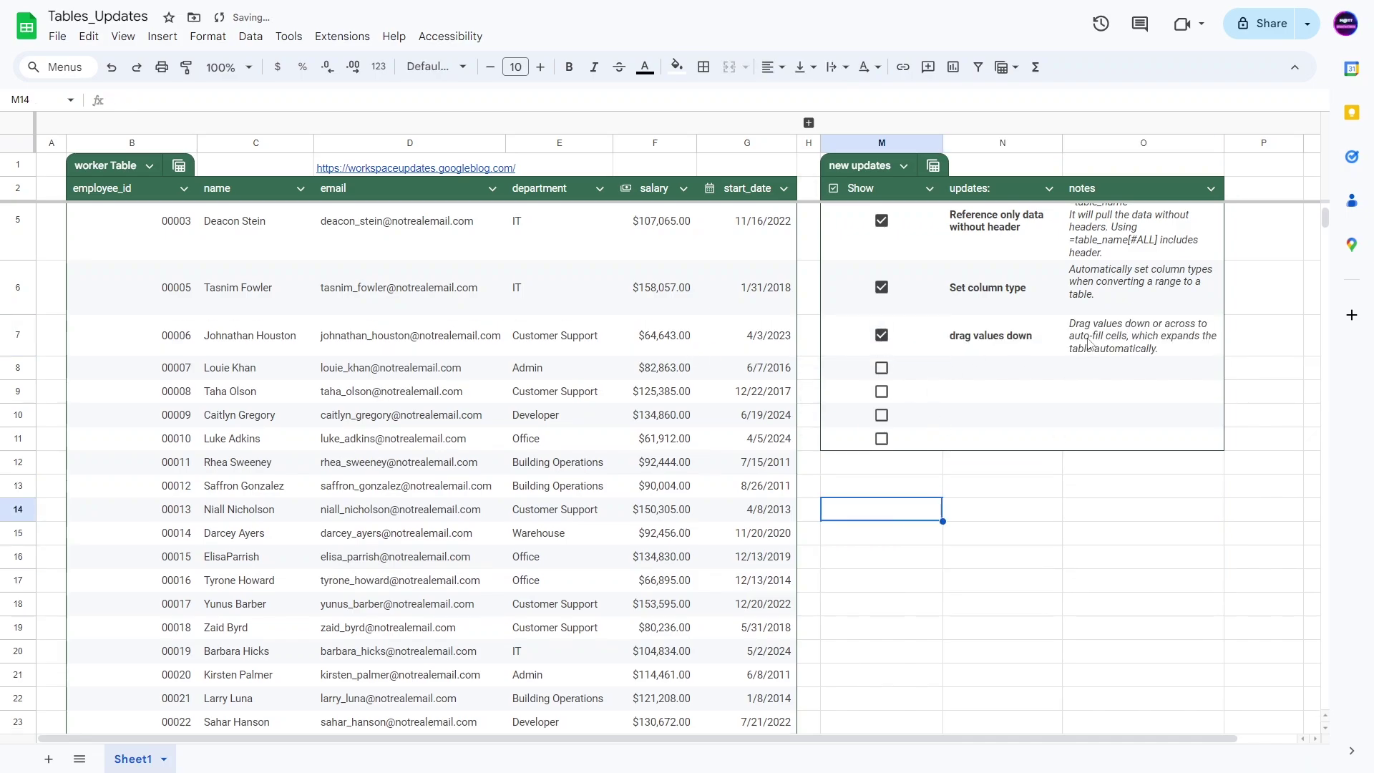
pyautogui.scroll(-10, 132, 536)
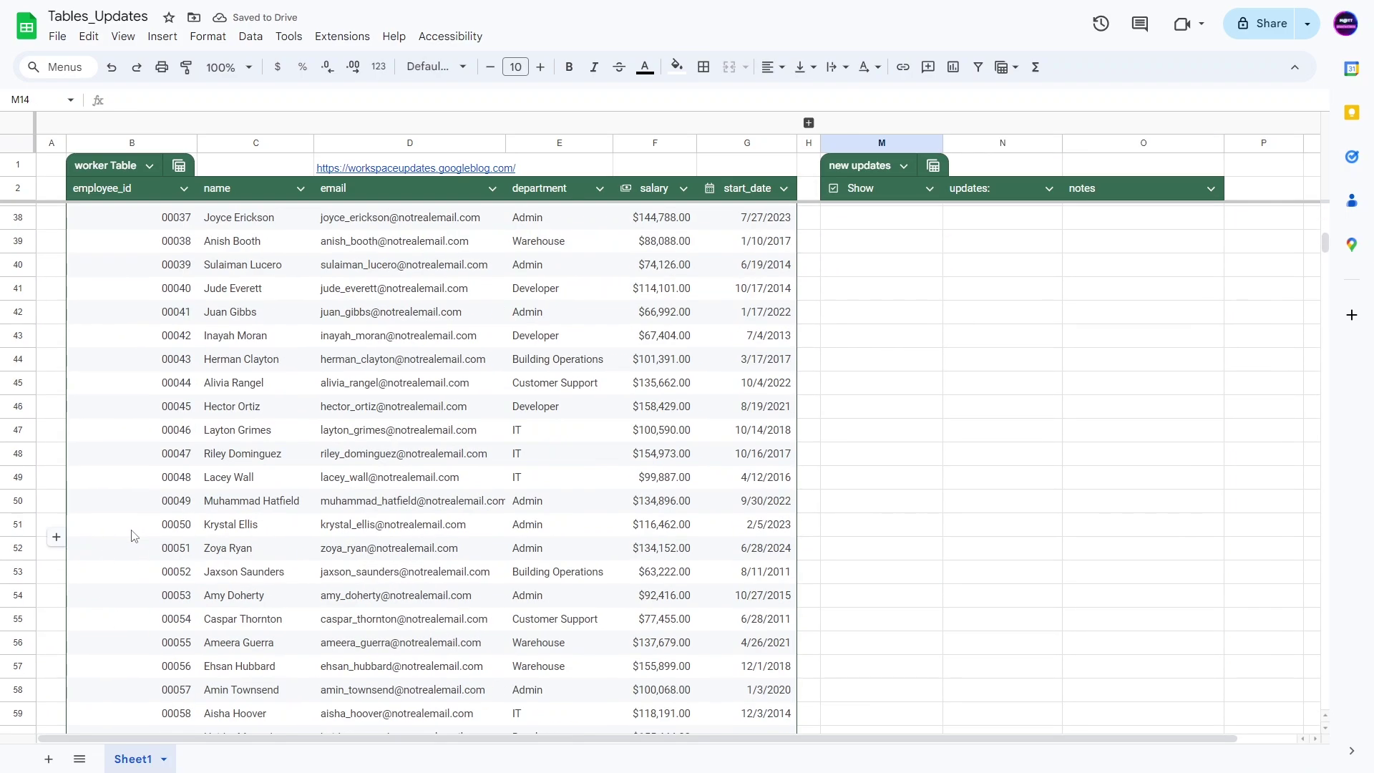
pyautogui.scroll(-18, 132, 535)
pyautogui.scroll(1, 141, 425)
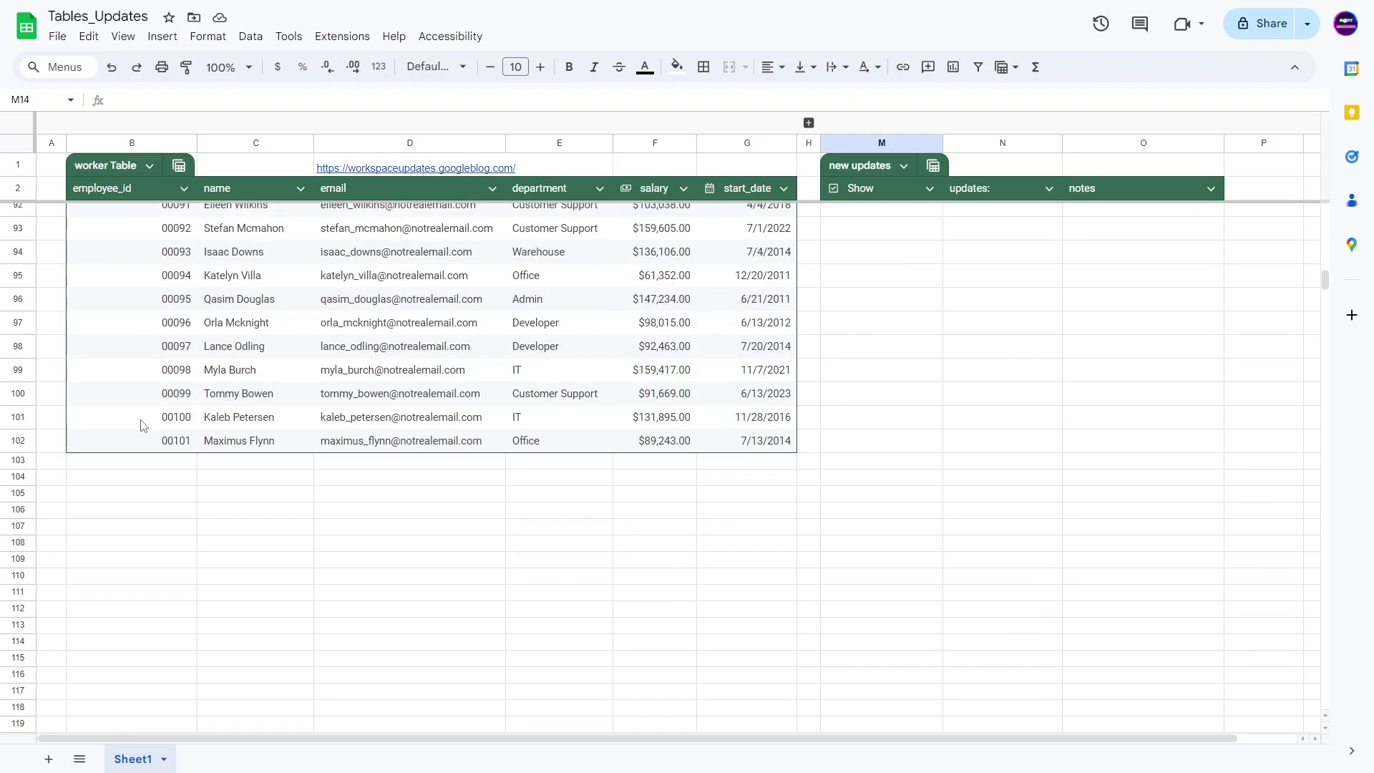
pyautogui.scroll(1, 141, 425)
pyautogui.moveTo(151, 370); pyautogui.dragTo(198, 605)
pyautogui.click(244, 544)
pyautogui.click(172, 536)
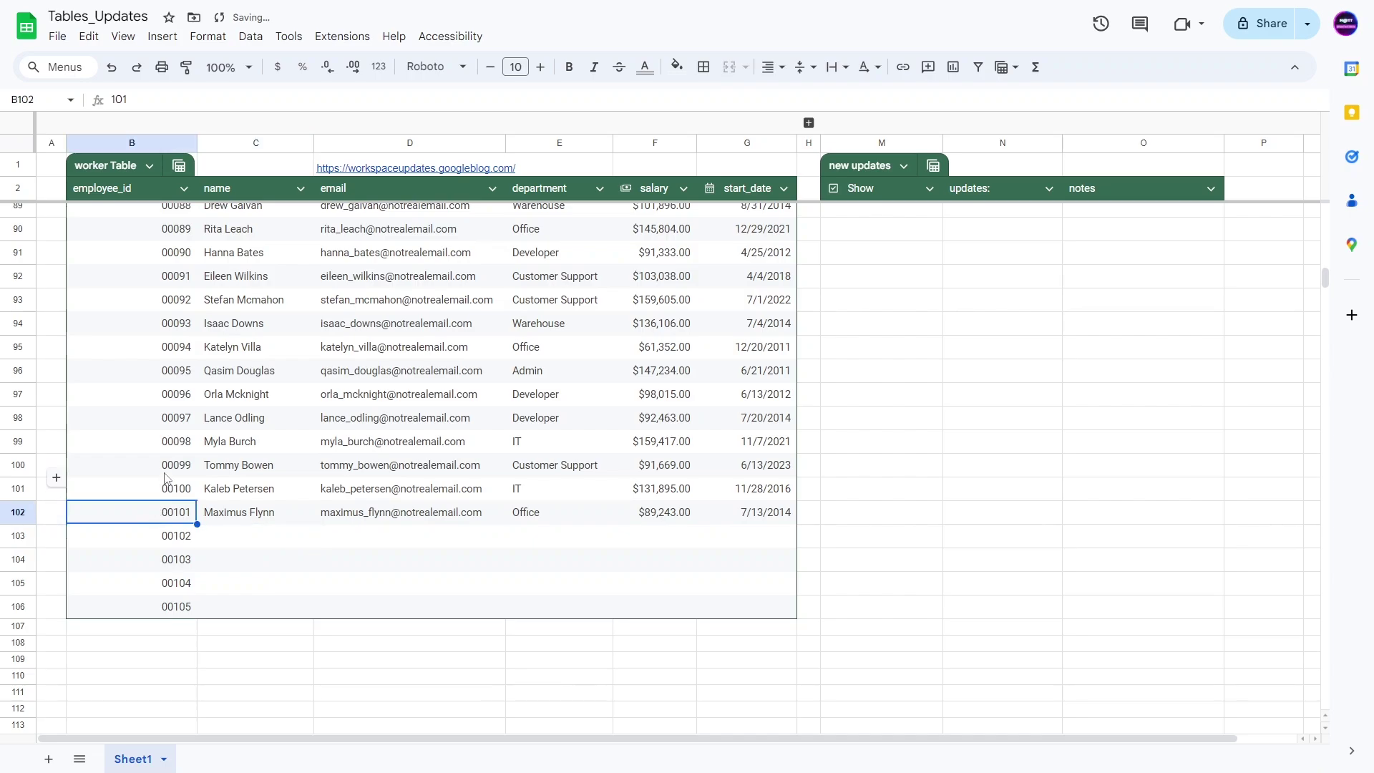
# Examine the source IDs in B98:B102 and the rows added at the end of worker Table
pyautogui.moveTo(172, 418); pyautogui.dragTo(177, 510)
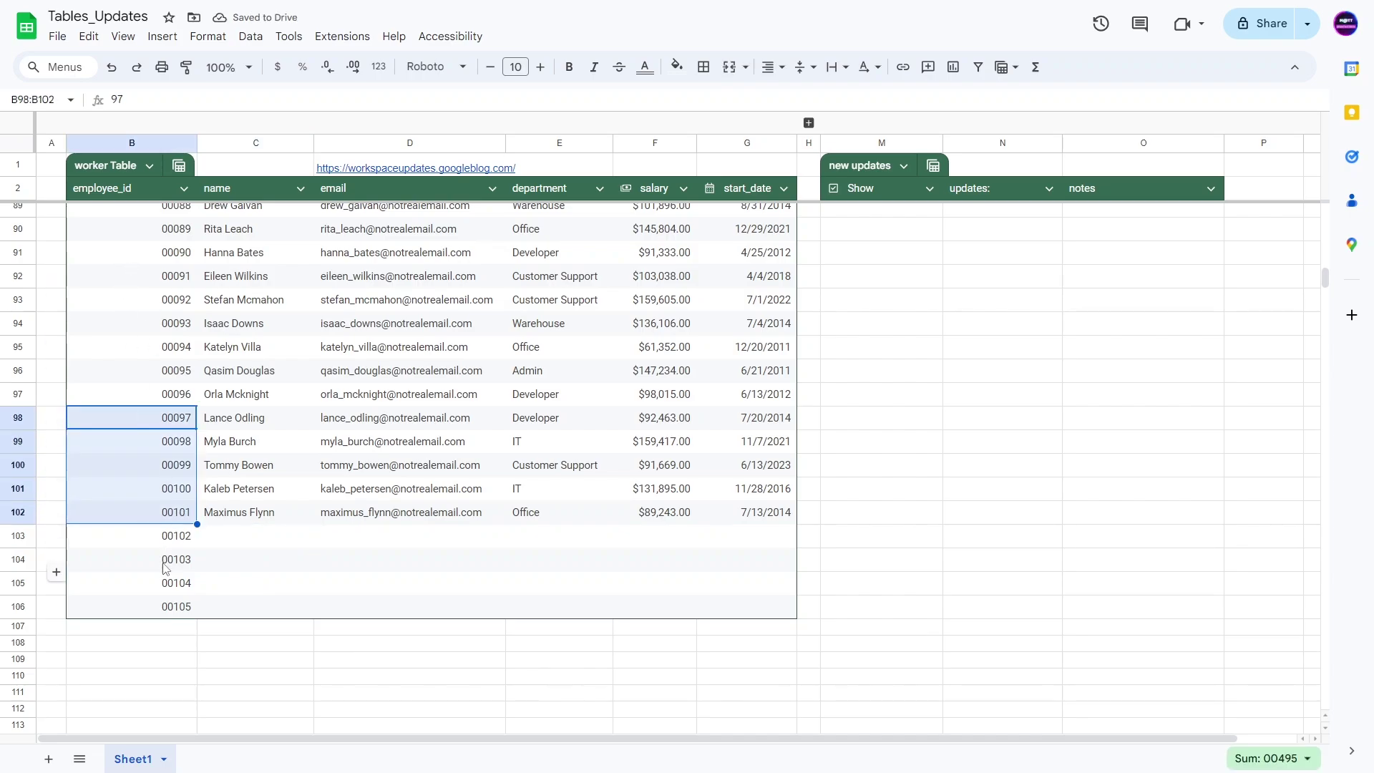
pyautogui.click(255, 542)
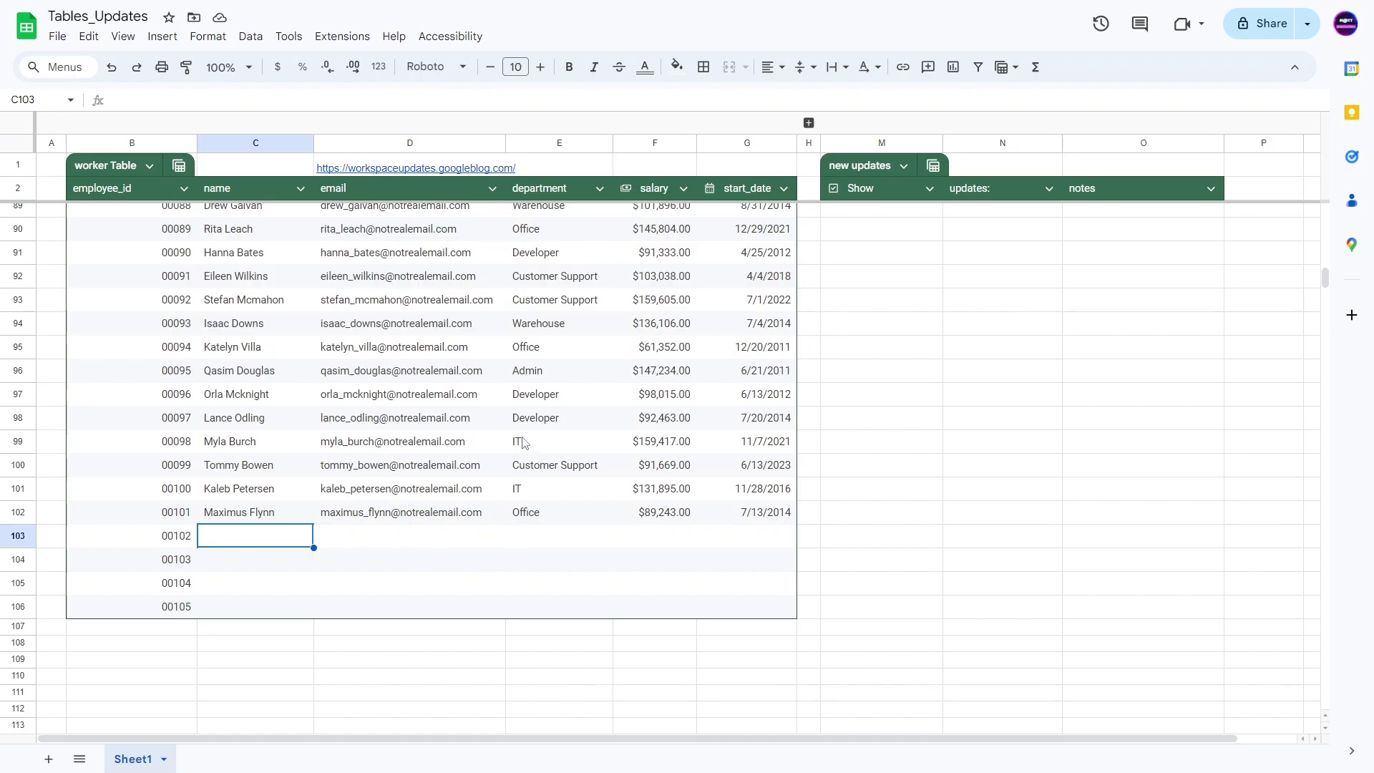
pyautogui.click(1021, 378)
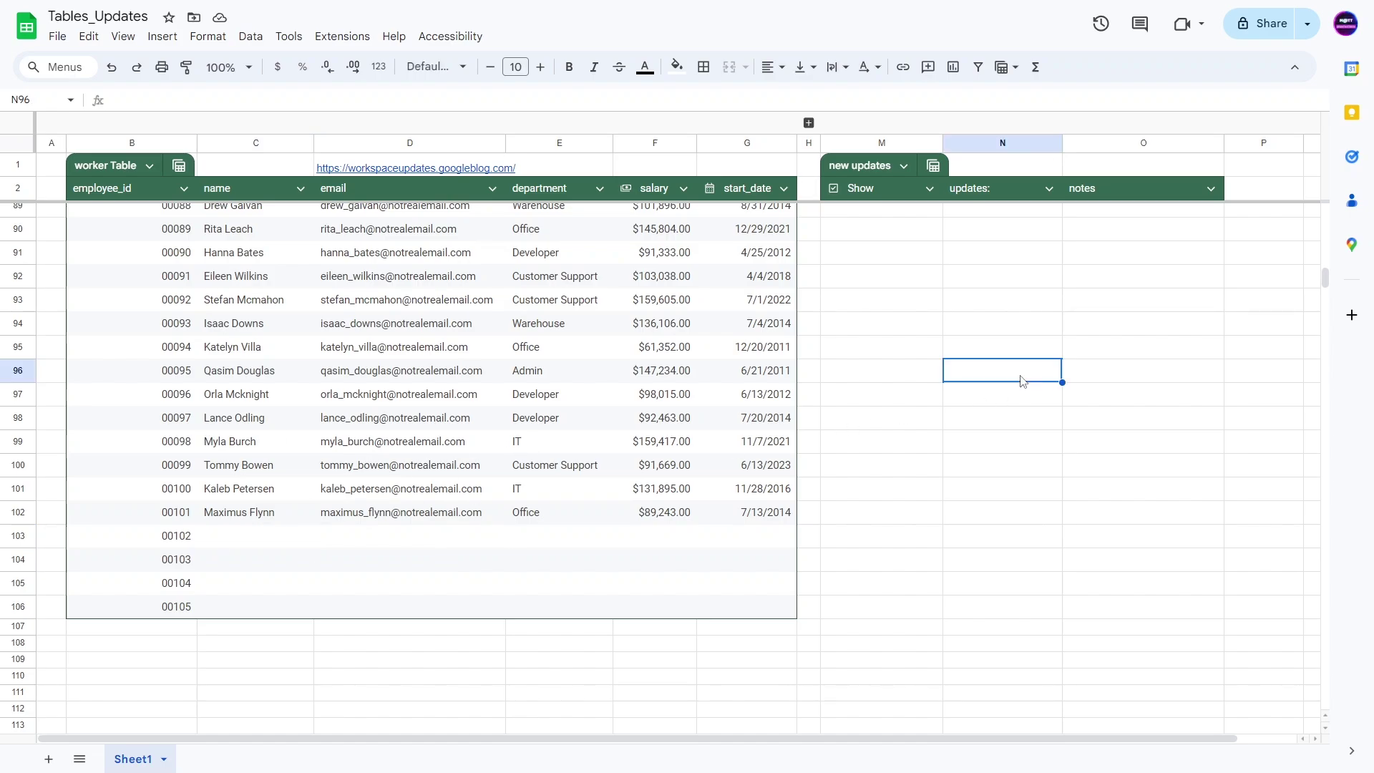
pyautogui.click(396, 547)
# Auto-fill the updates: formulas in N8:N11 of the new updates table down through row 15
pyautogui.scroll(3, 1140, 294)
pyautogui.click(1141, 295)
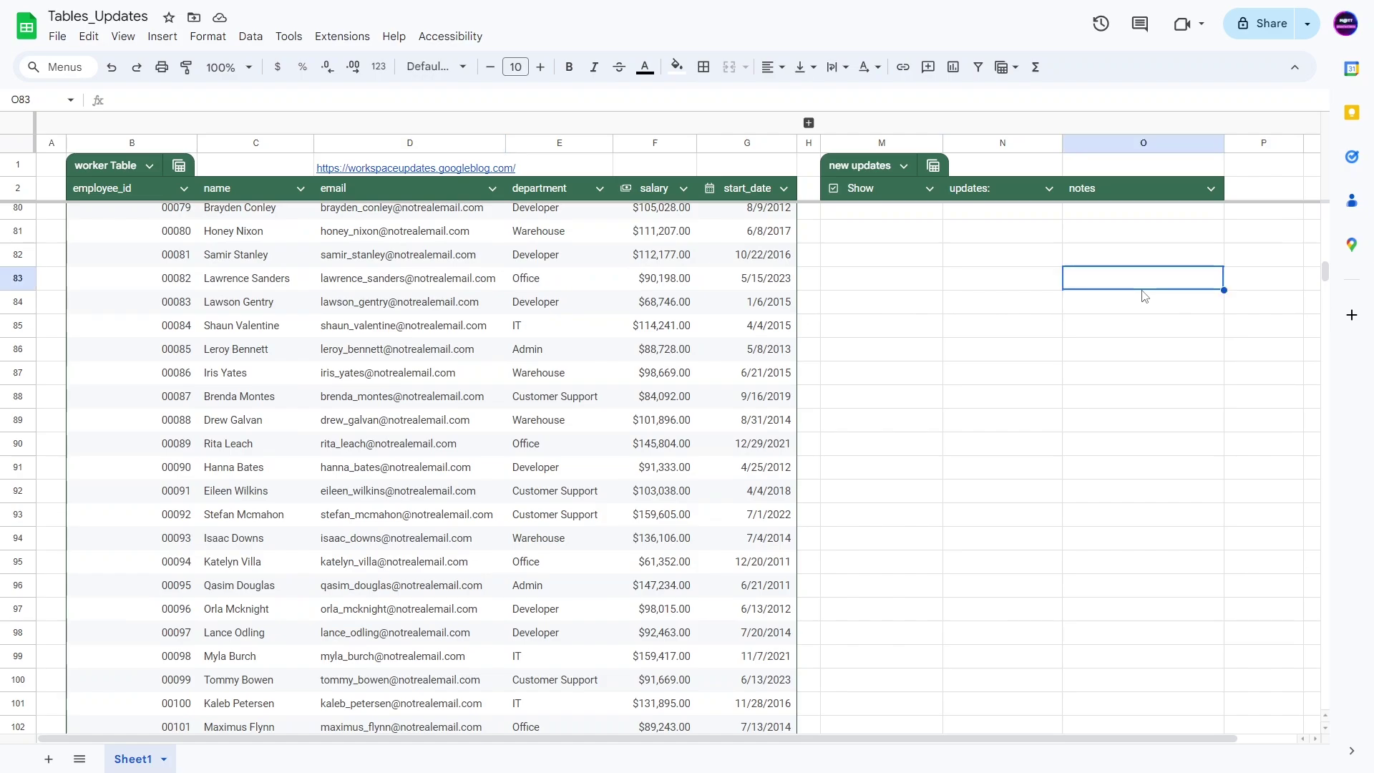
pyautogui.hotkey('ctrl', 'Up')
pyautogui.press('Left')
pyautogui.press('Up')
pyautogui.press('Up')
pyautogui.press('Up')
pyautogui.press('Up')
pyautogui.press('Up')
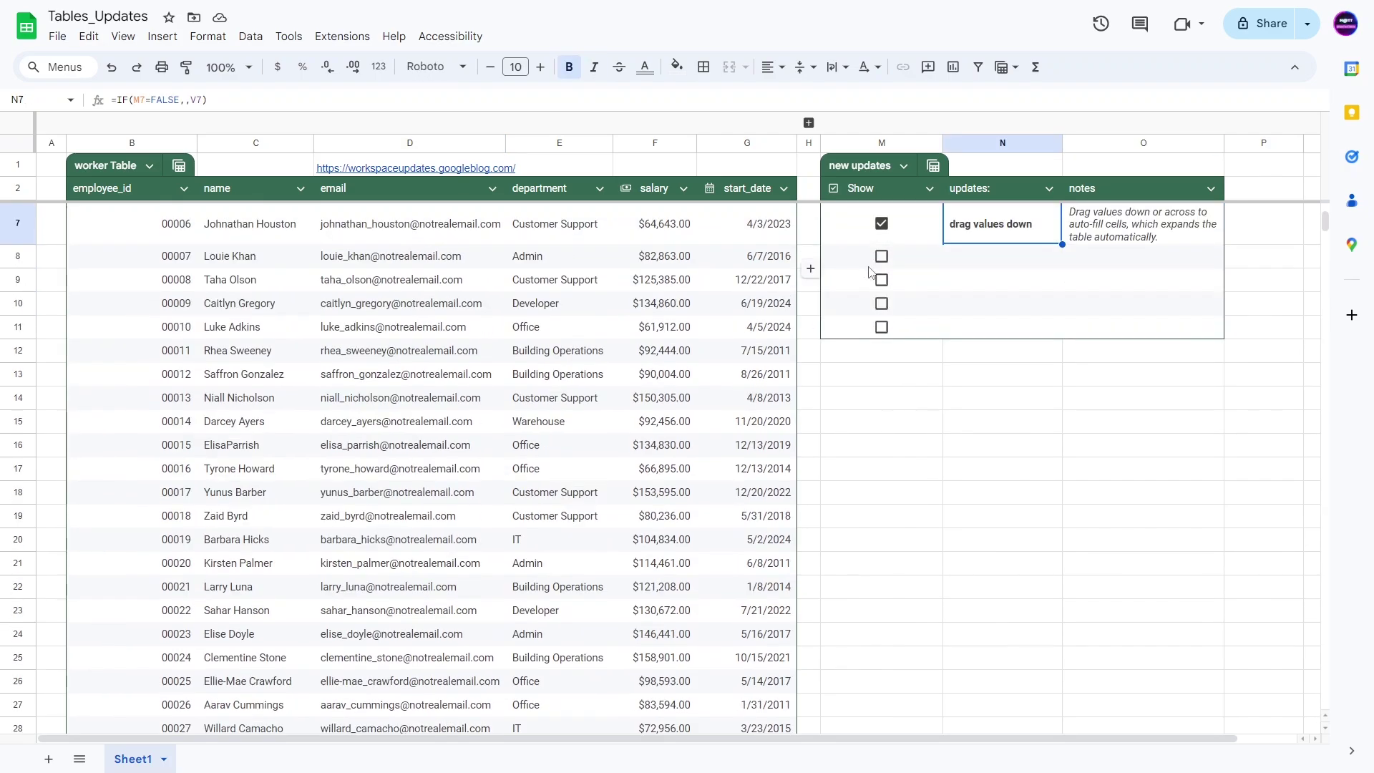
pyautogui.moveTo(978, 307); pyautogui.dragTo(1008, 352)
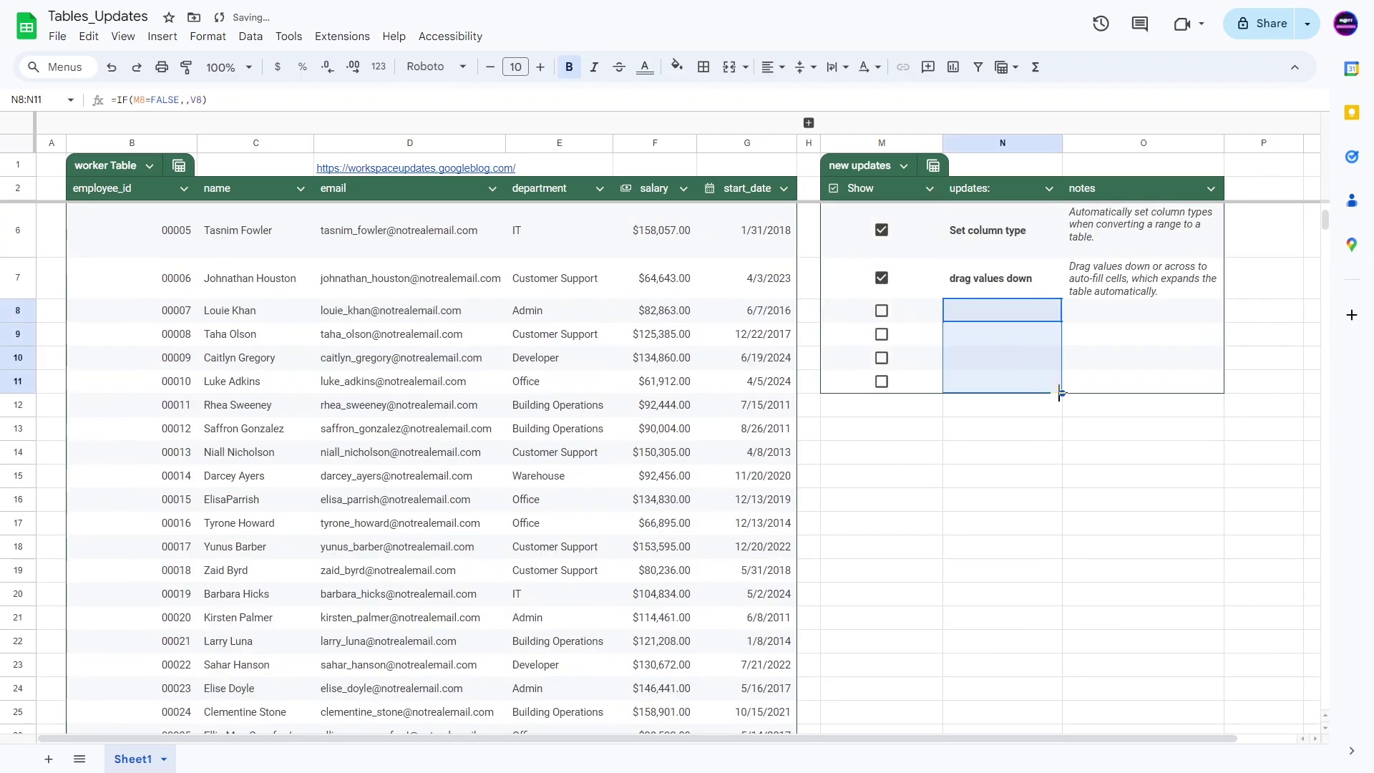
pyautogui.moveTo(1060, 392); pyautogui.dragTo(1059, 483)
# Check the formulas in N12 through N14 and O14 of the expanded new updates table
pyautogui.click(970, 404)
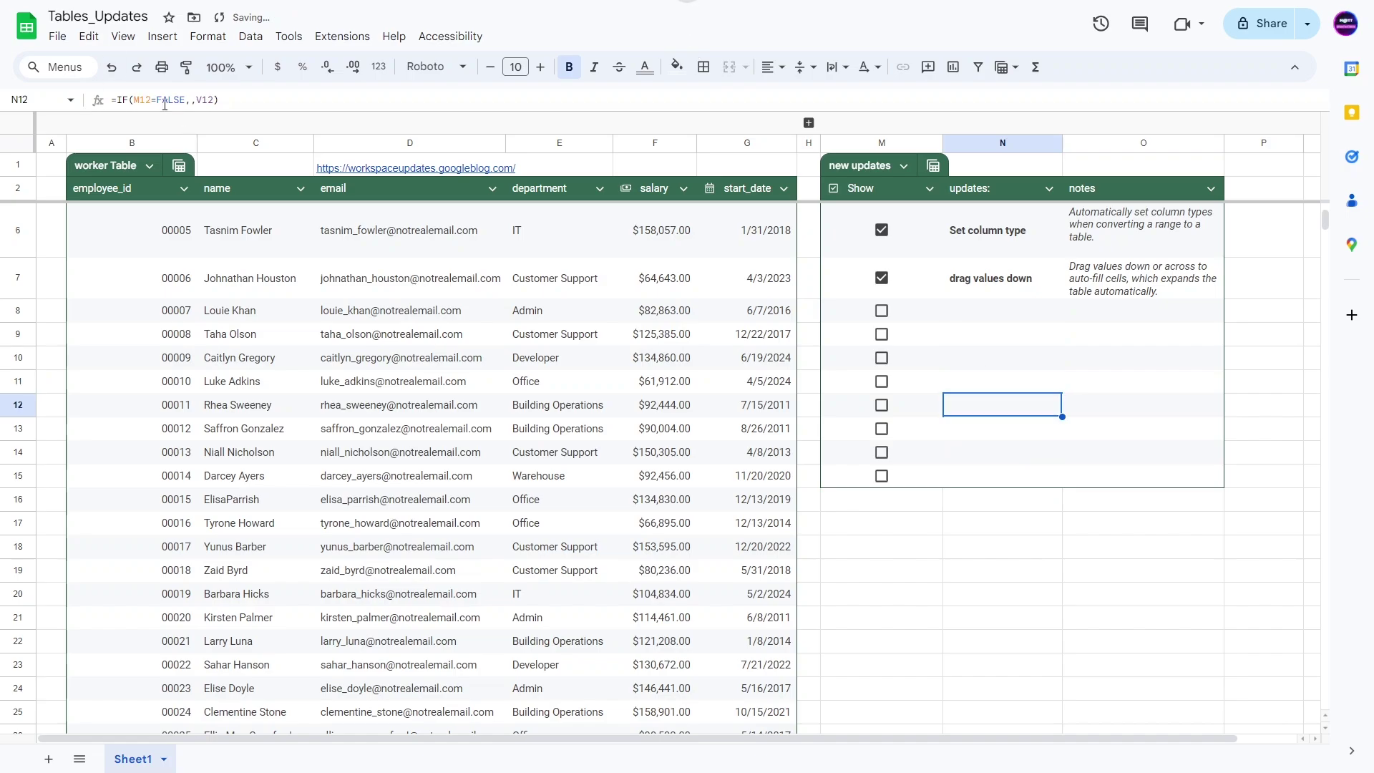
pyautogui.press('Down')
pyautogui.press('Down')
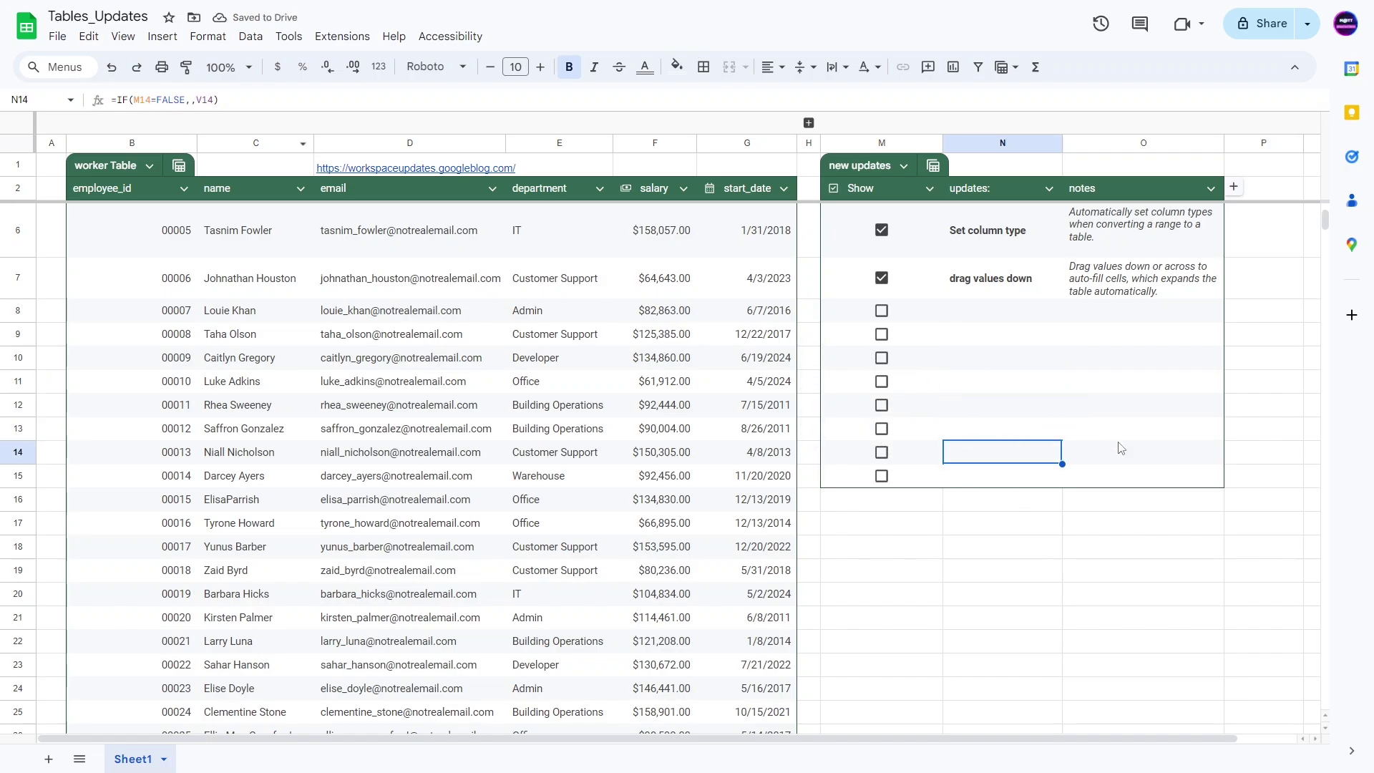
pyautogui.click(1121, 448)
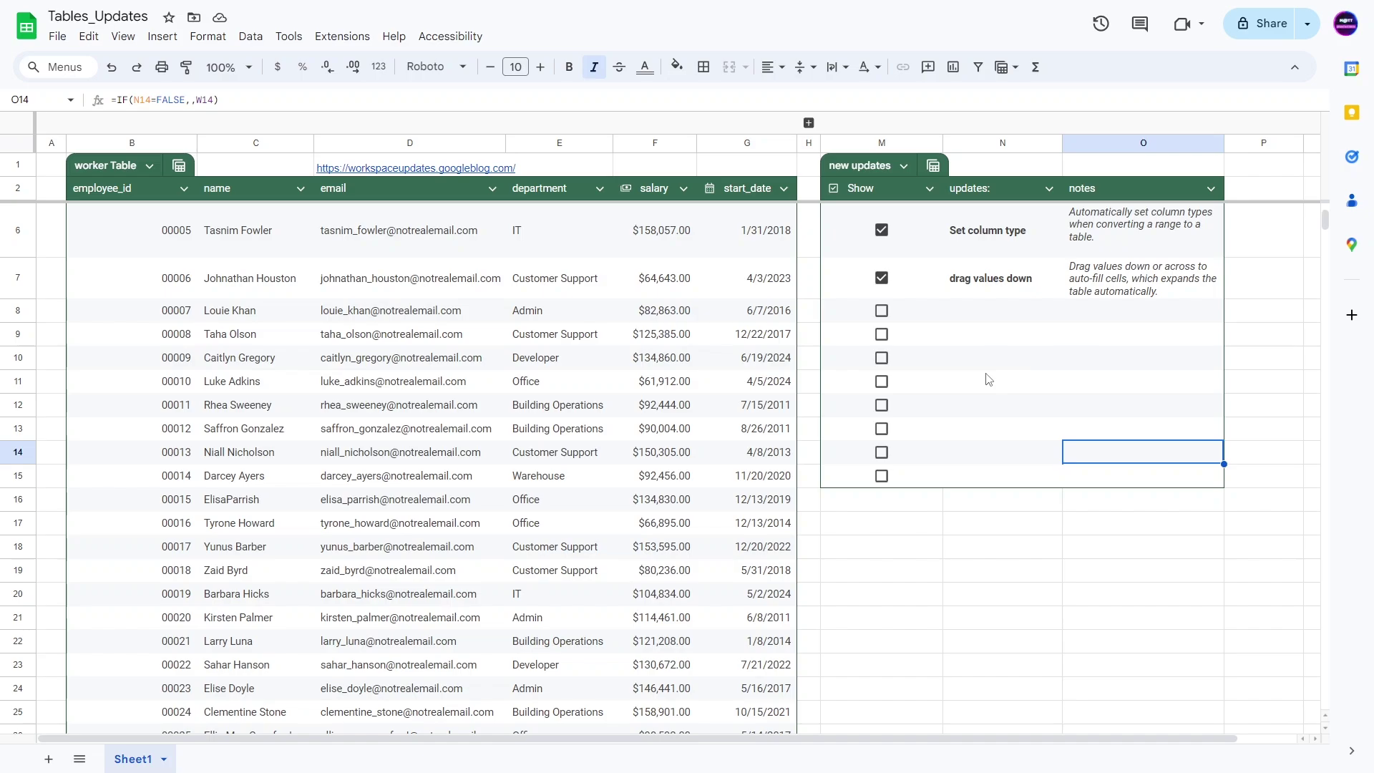
# Undo the fill that expanded the new updates table, and tick the Show checkbox in row 8
pyautogui.hotkey('ctrl', 'z')
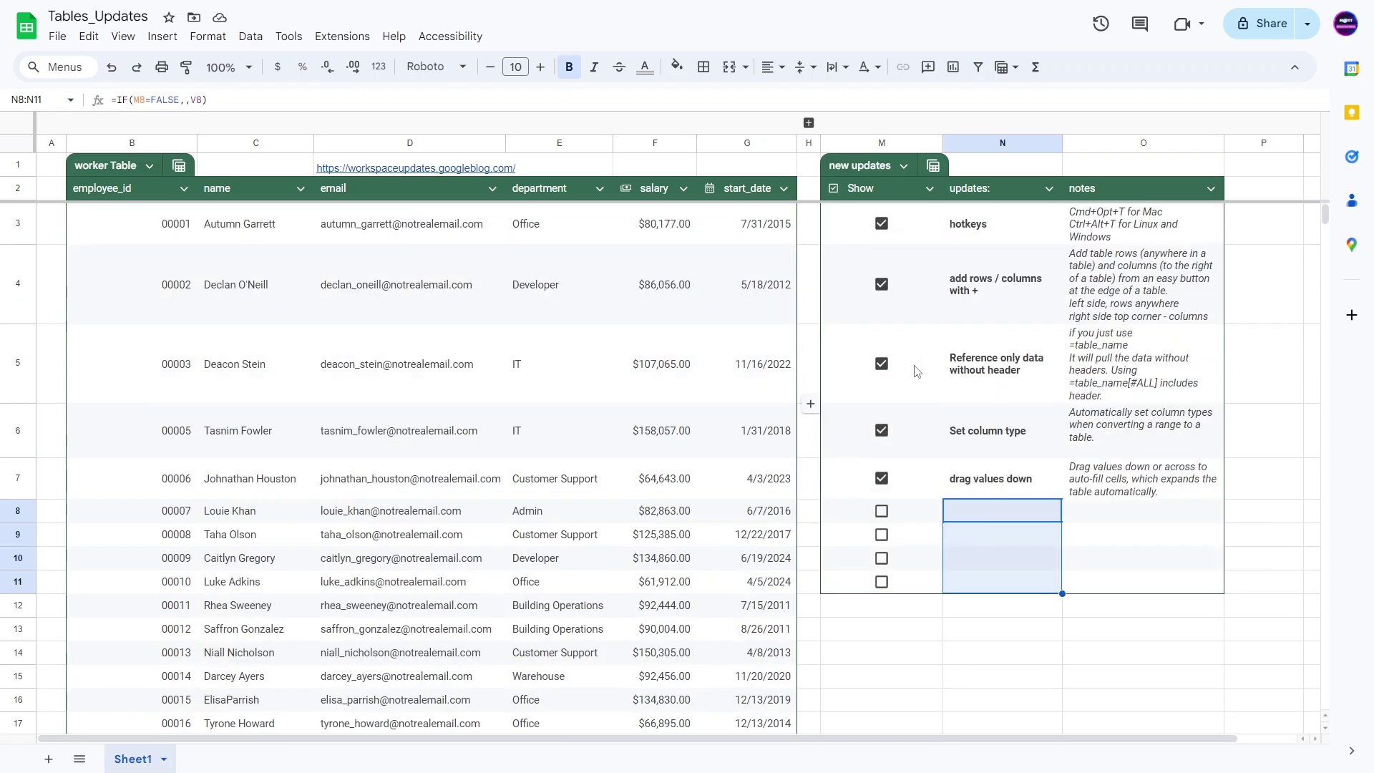
pyautogui.scroll(3, 914, 368)
pyautogui.click(881, 512)
pyautogui.click(959, 571)
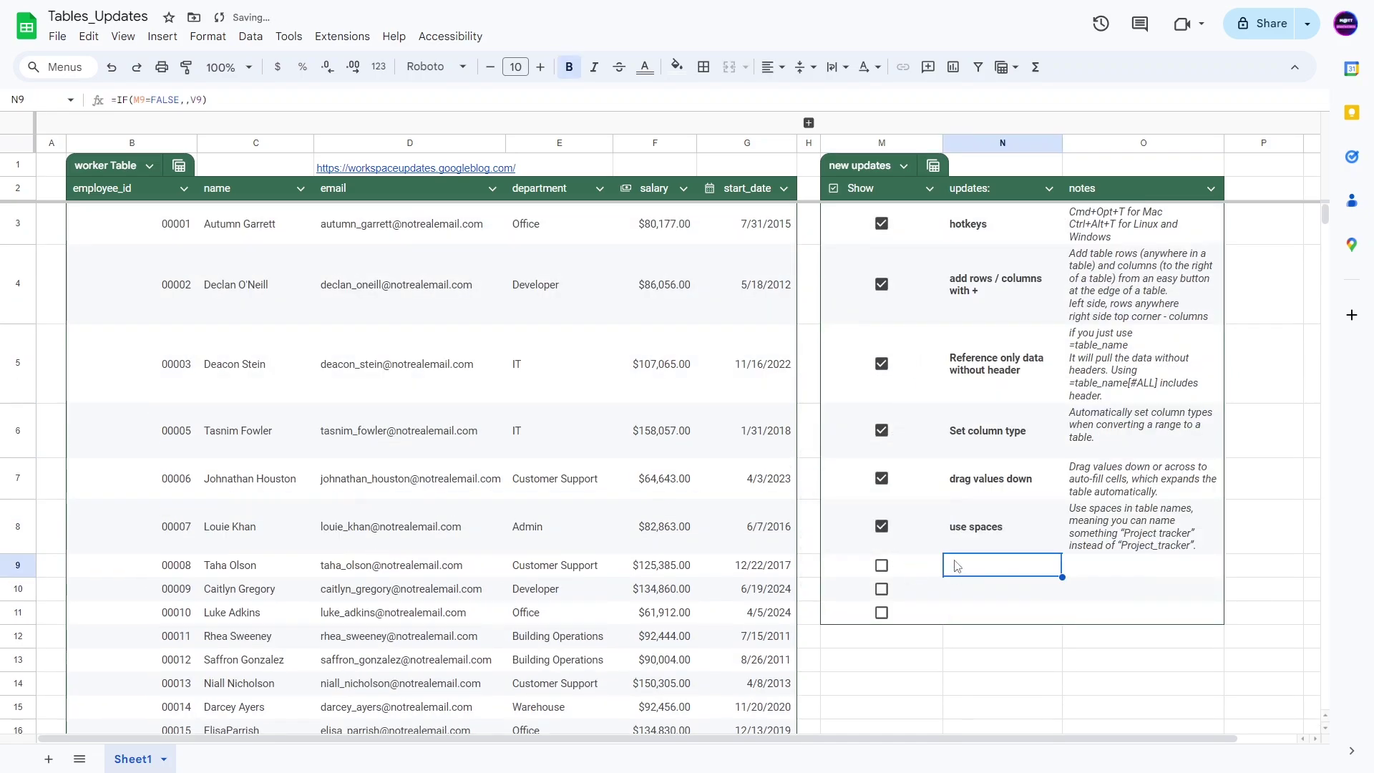
pyautogui.click(965, 534)
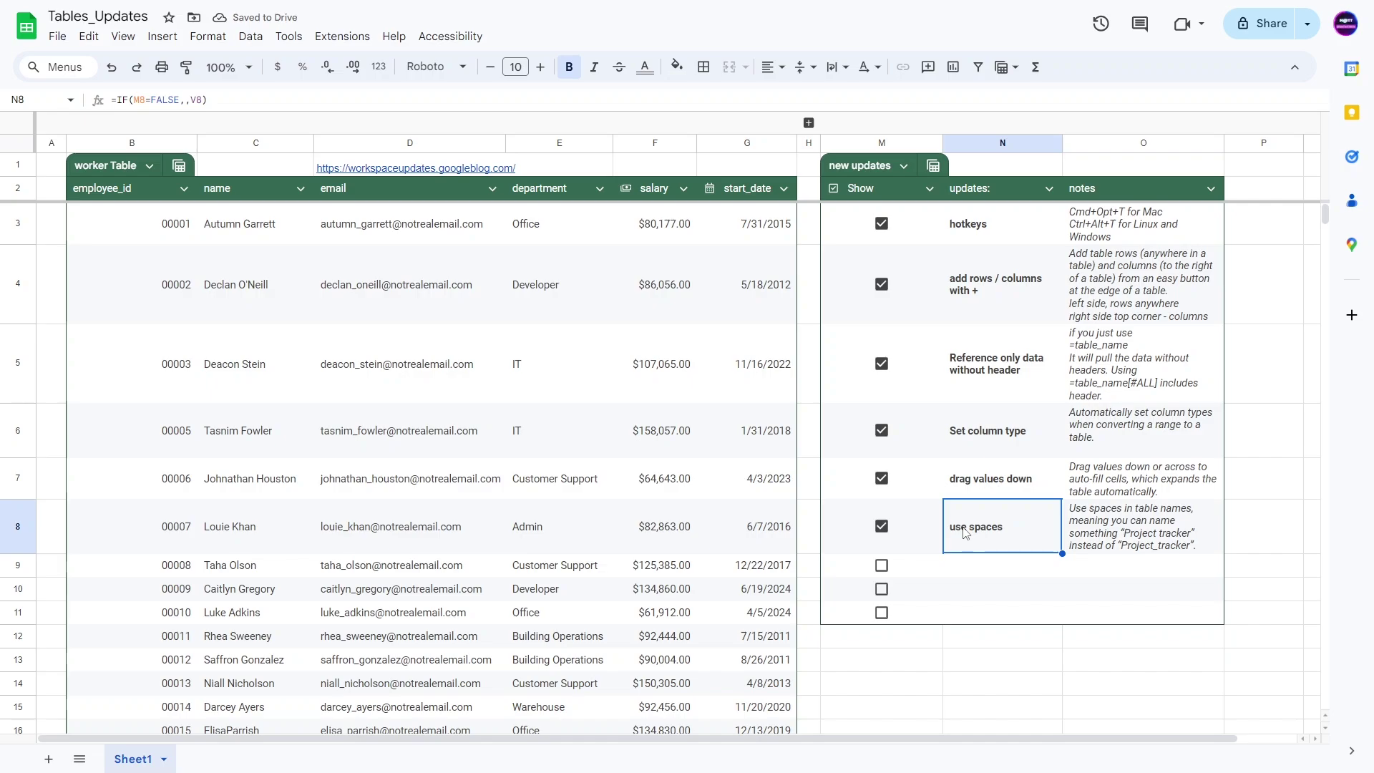
# Examine the spaces in the worker Table and new updates table names
pyautogui.click(111, 166)
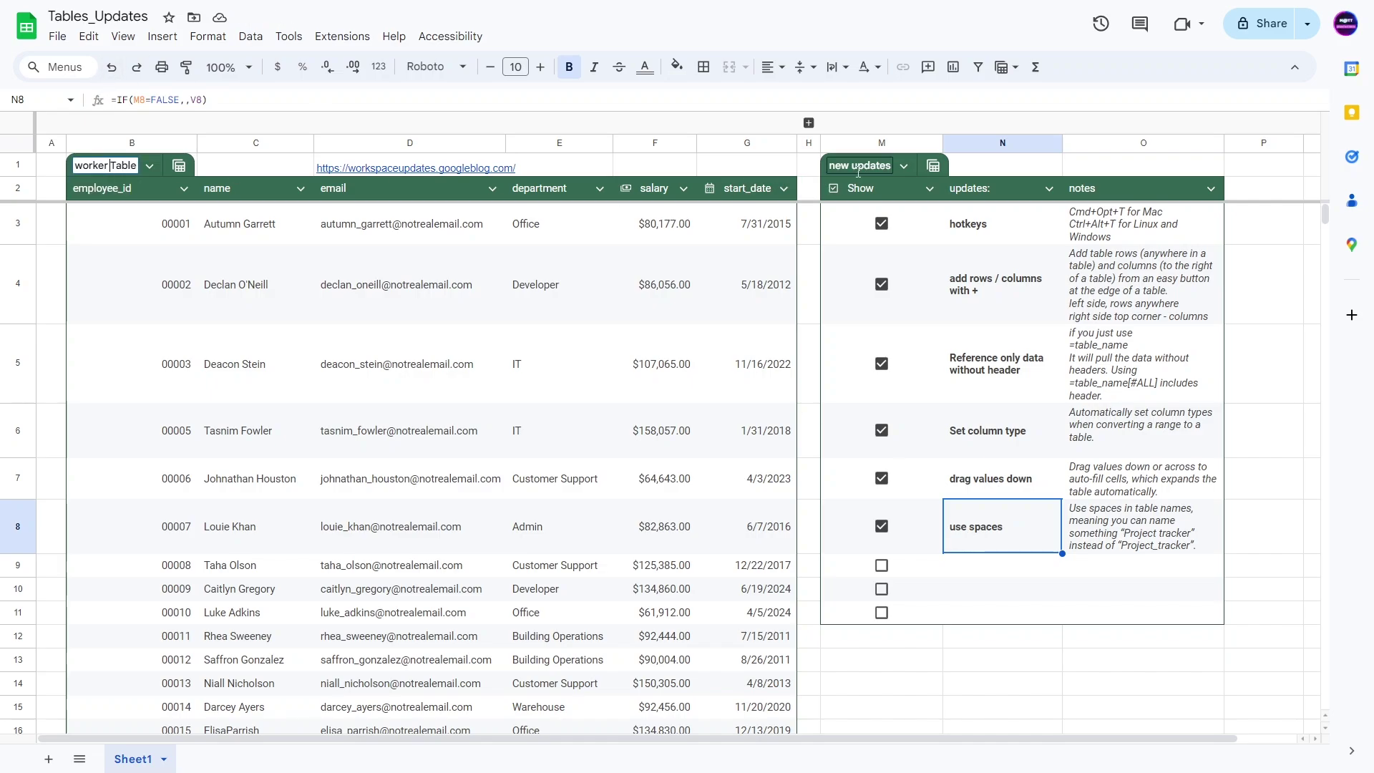
pyautogui.press('Tab')
pyautogui.click(102, 160)
pyautogui.scroll(-5, 923, 579)
pyautogui.scroll(4, 870, 488)
# Look up the suggested table references for =work in M13, and discard the entry
pyautogui.click(911, 598)
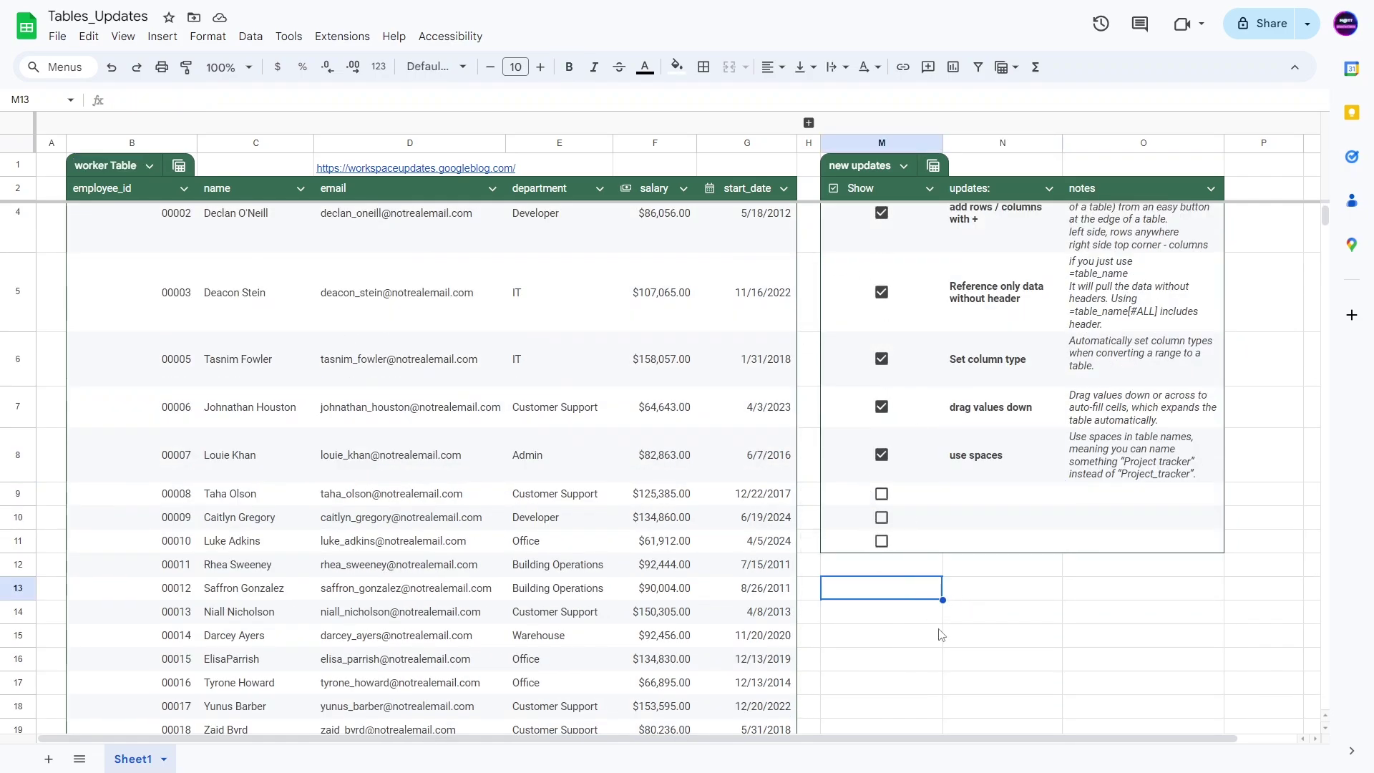
pyautogui.write('=work')
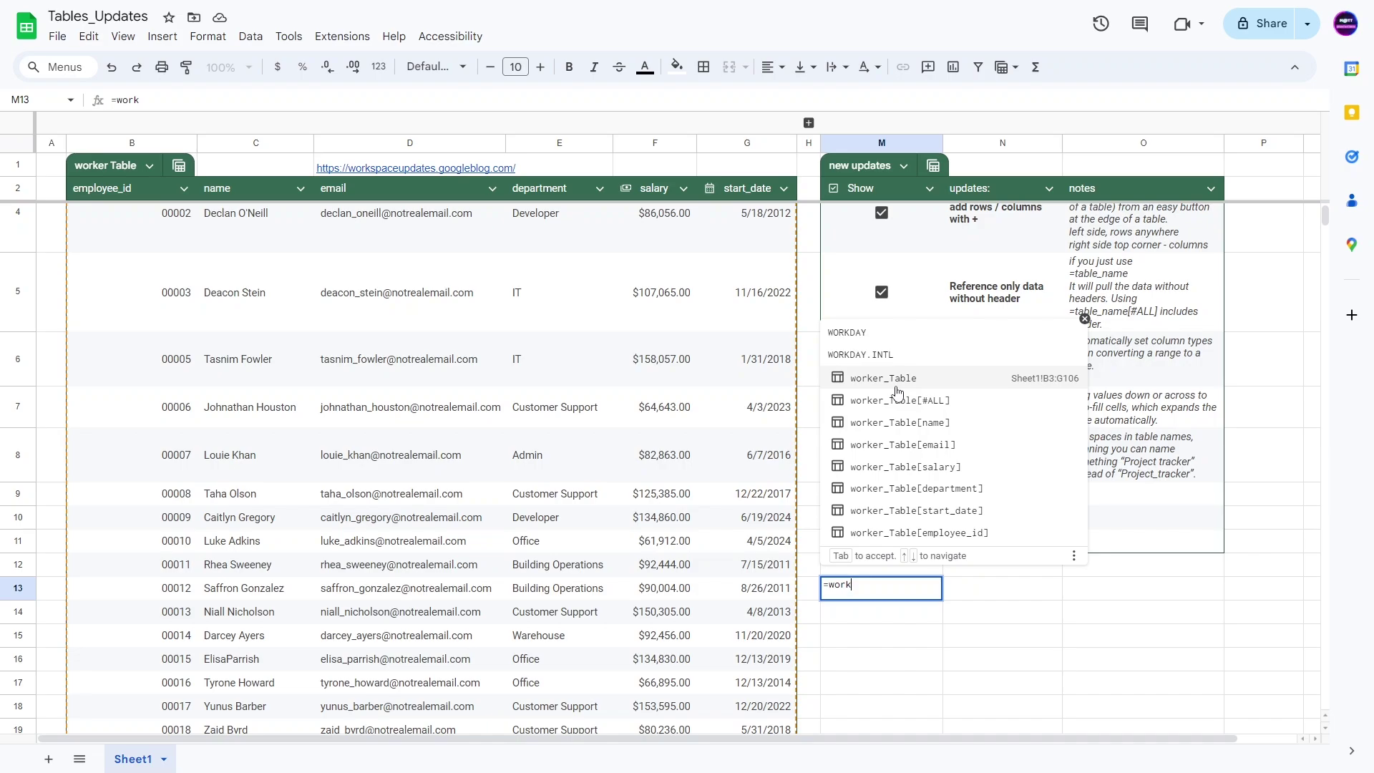
pyautogui.press('BackSpace')
pyautogui.press('BackSpace')
pyautogui.press('BackSpace')
pyautogui.press('BackSpace')
pyautogui.press('BackSpace')
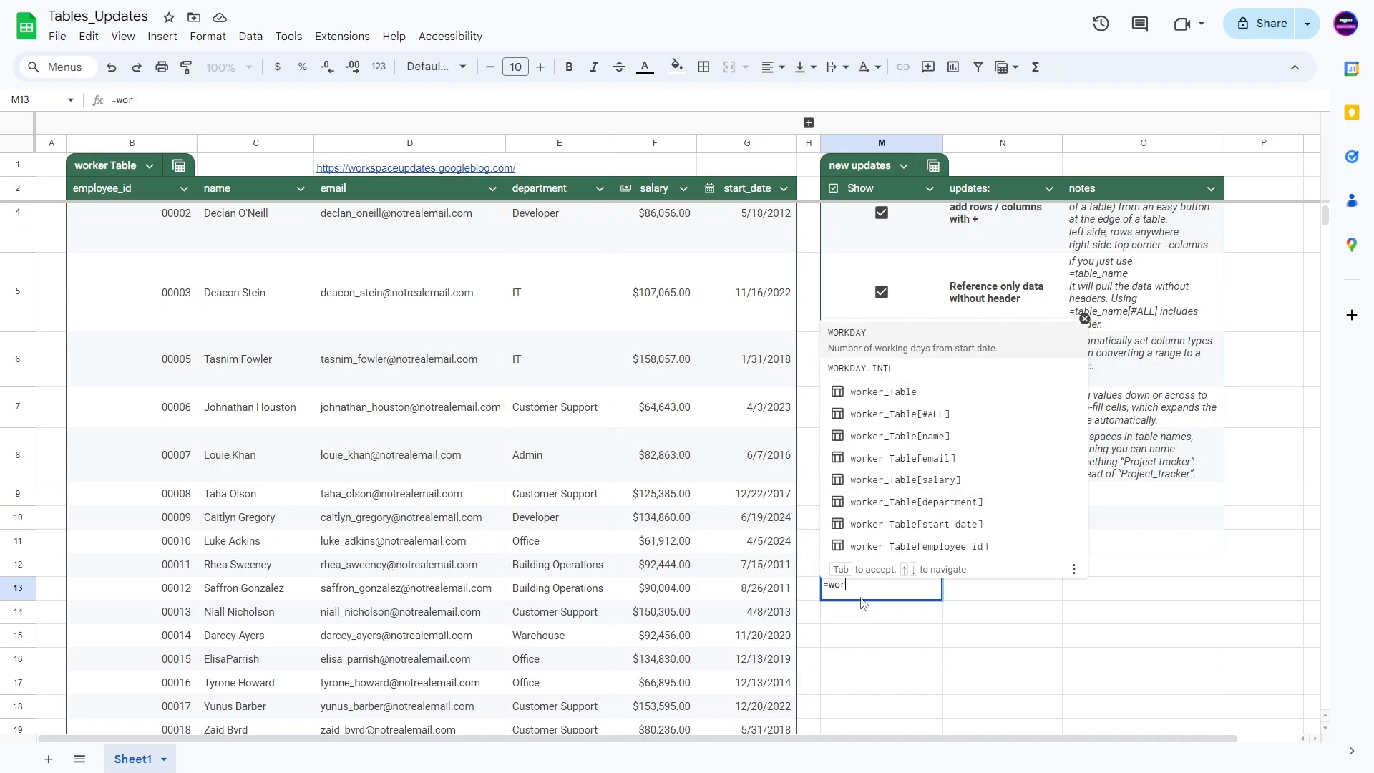
pyautogui.press('Return')
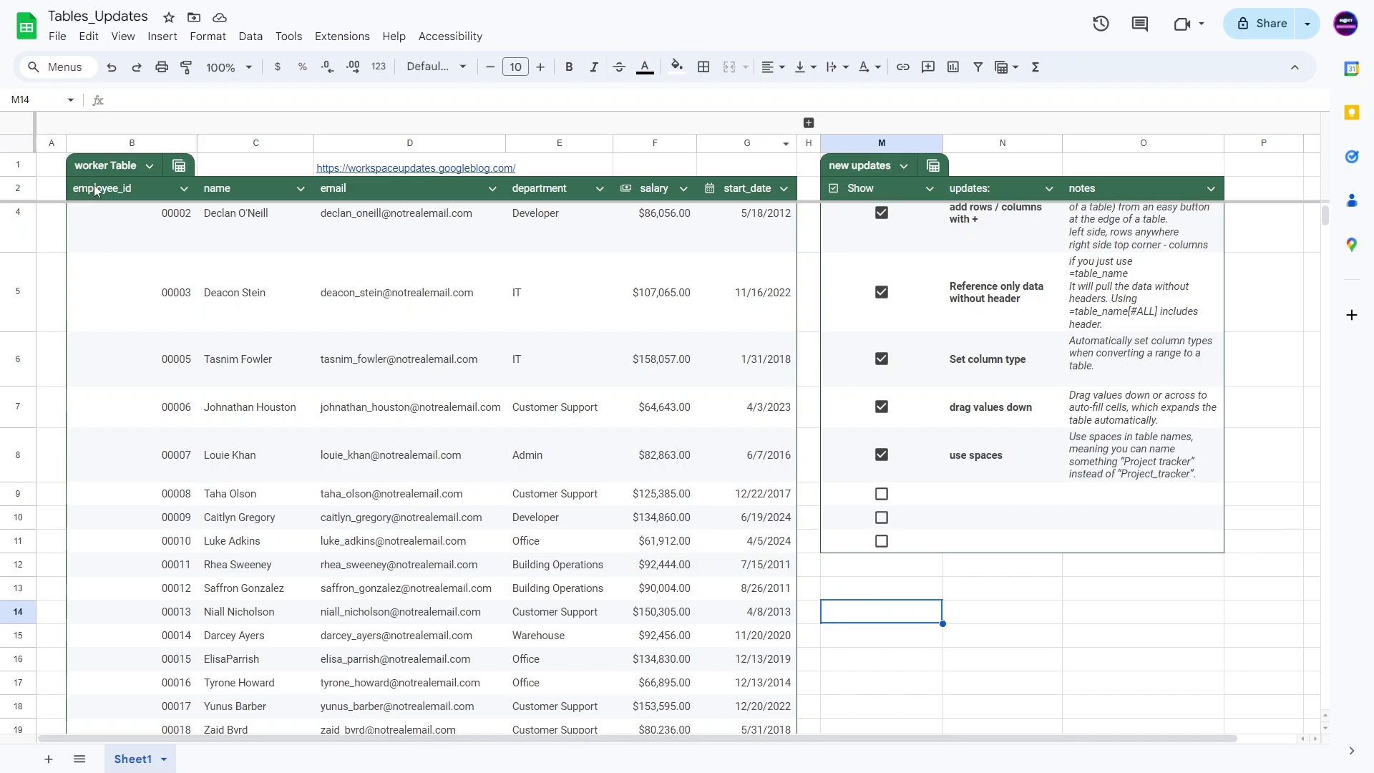
# Tick the Show checkbox in row 9 and select the IMPORTRANGE() notes in O9
pyautogui.click(883, 495)
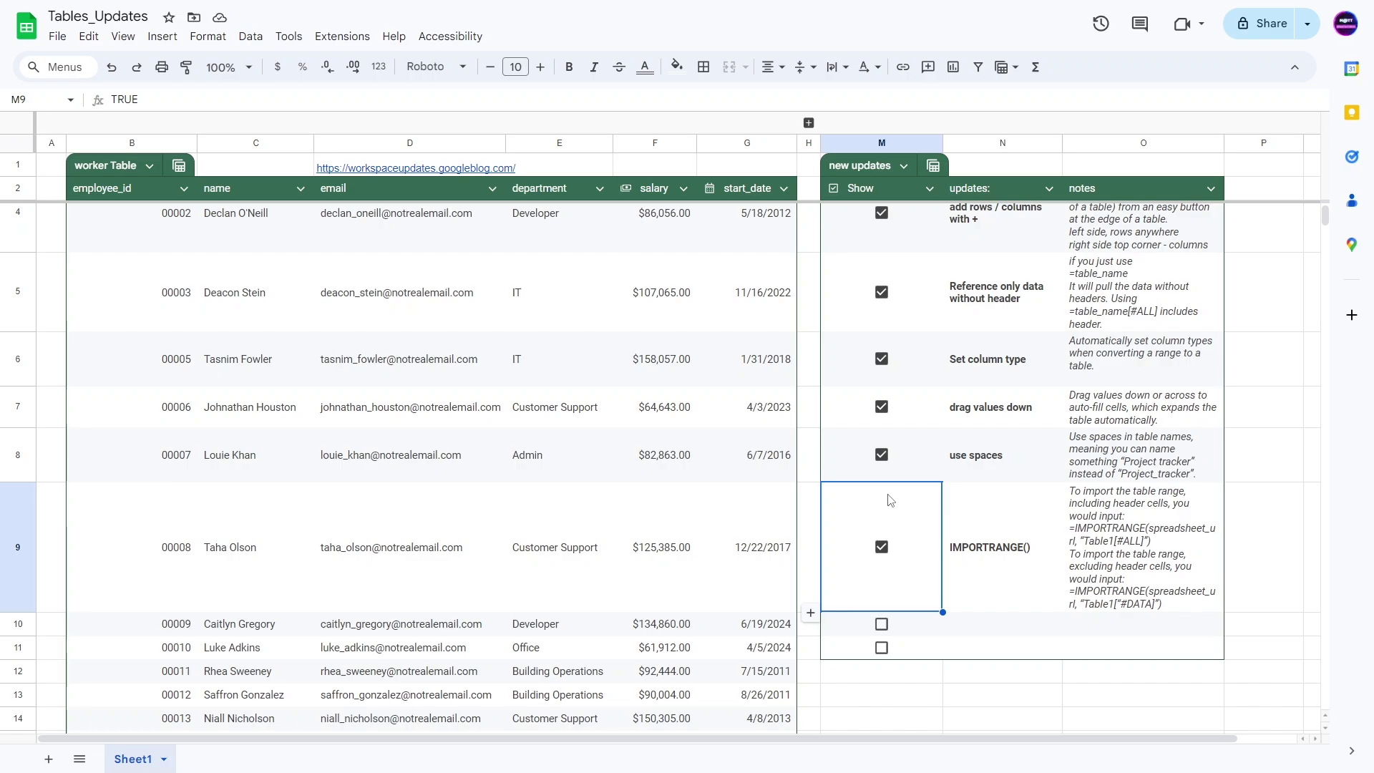
pyautogui.click(1099, 553)
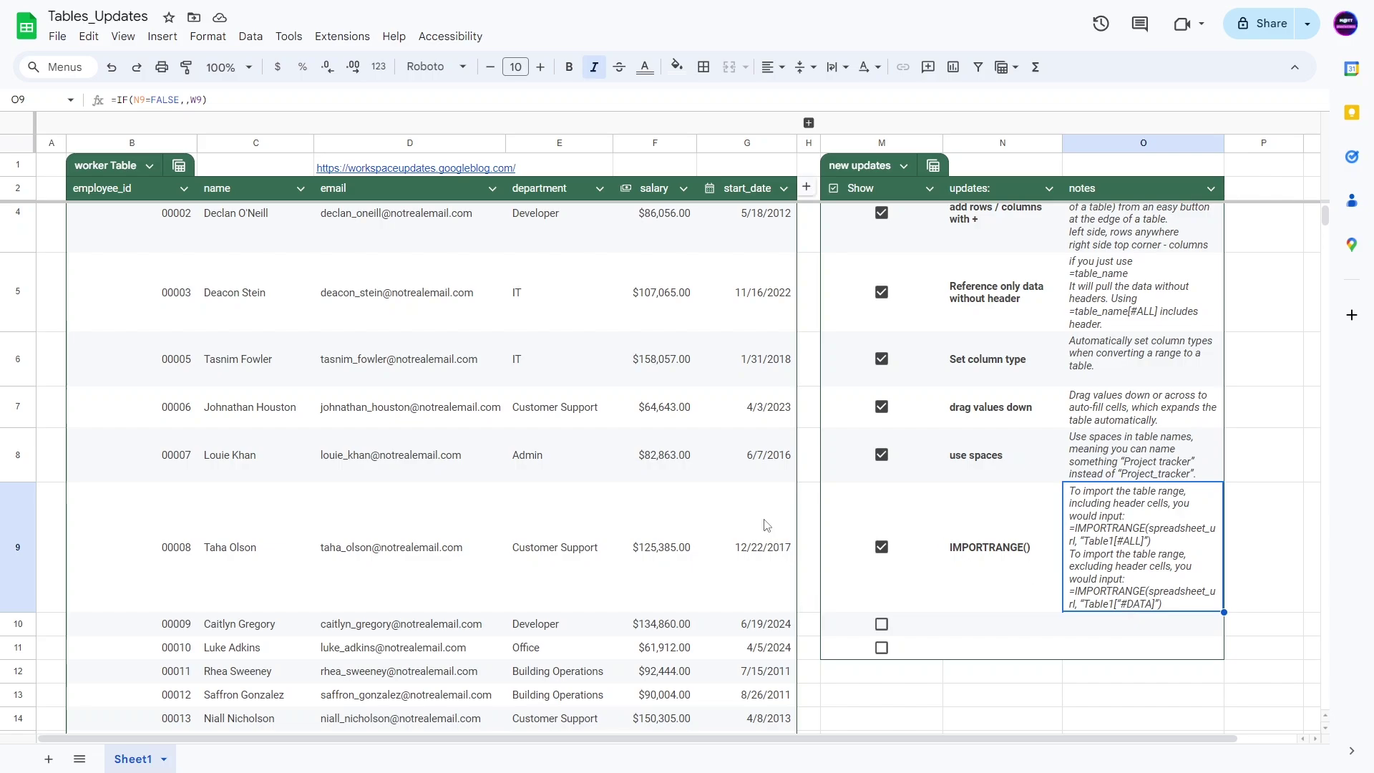
# Copy the Tables_Updates spreadsheet URL up to the end of the spreadsheet ID, leaving out the /edit part
pyautogui.press('F11')
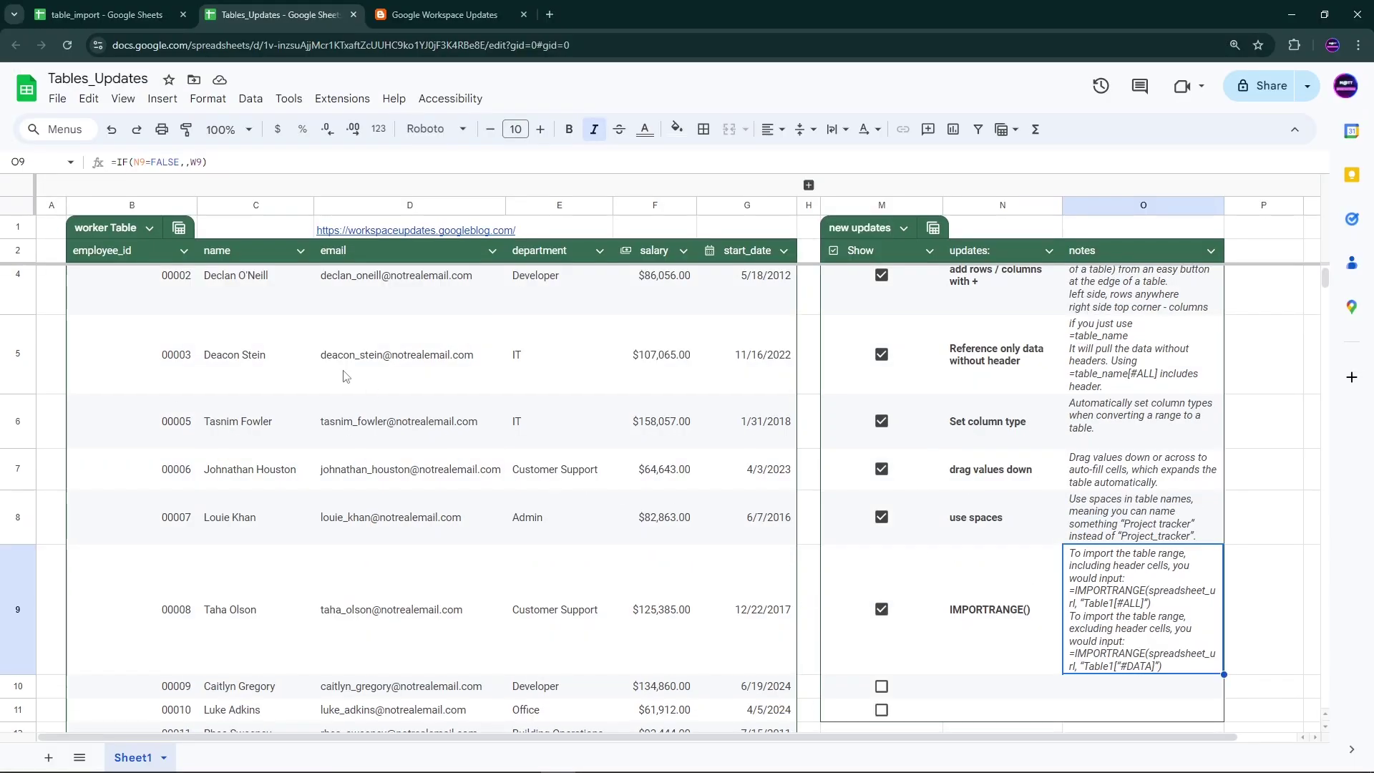
pyautogui.click(136, 48)
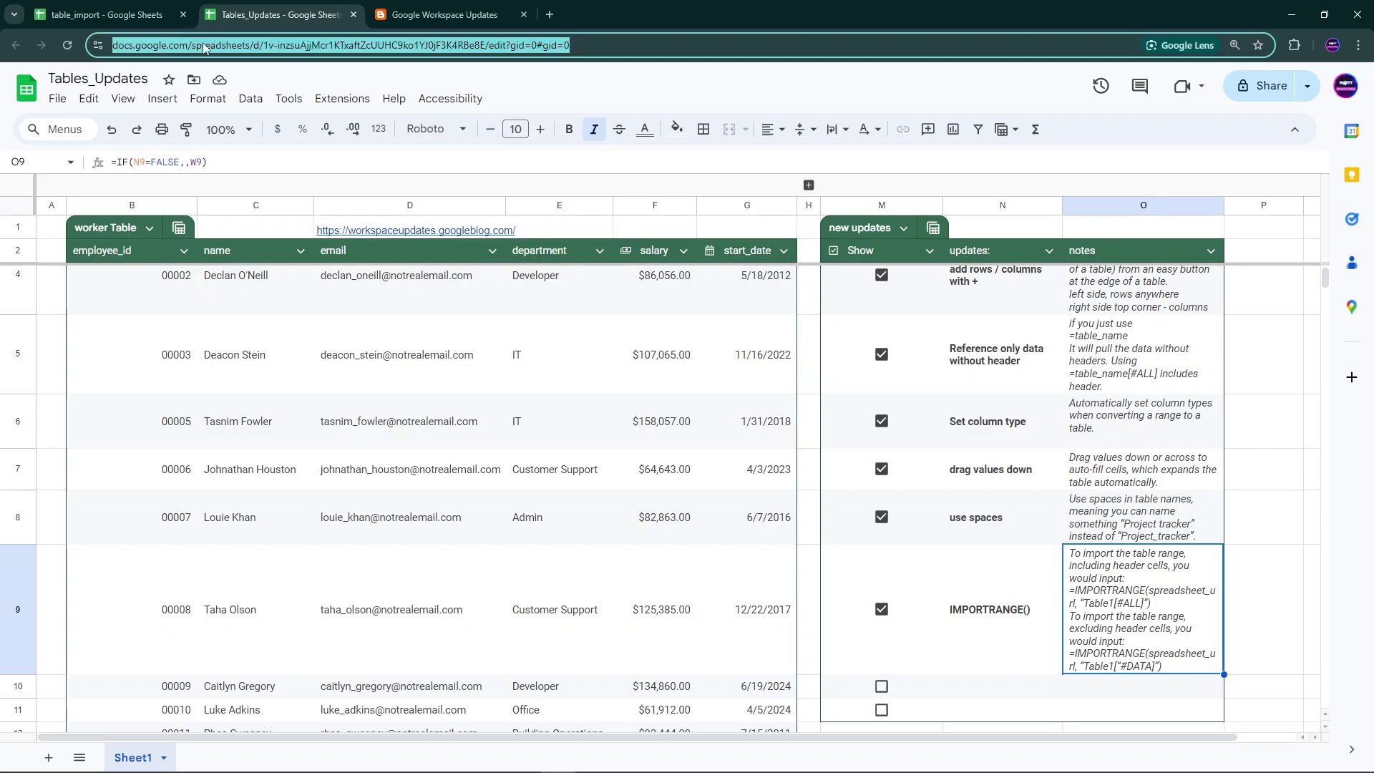
pyautogui.click(489, 46)
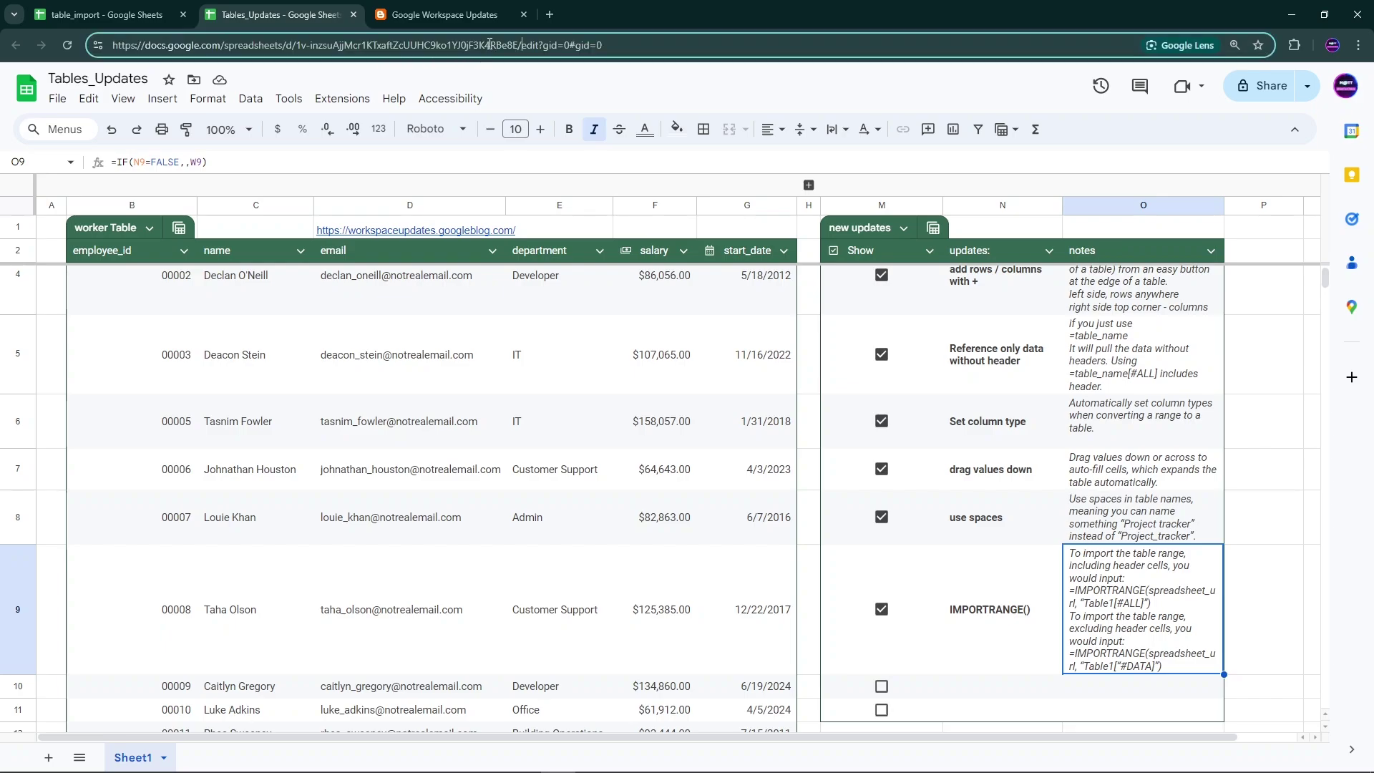
pyautogui.moveTo(520, 44); pyautogui.dragTo(107, 43)
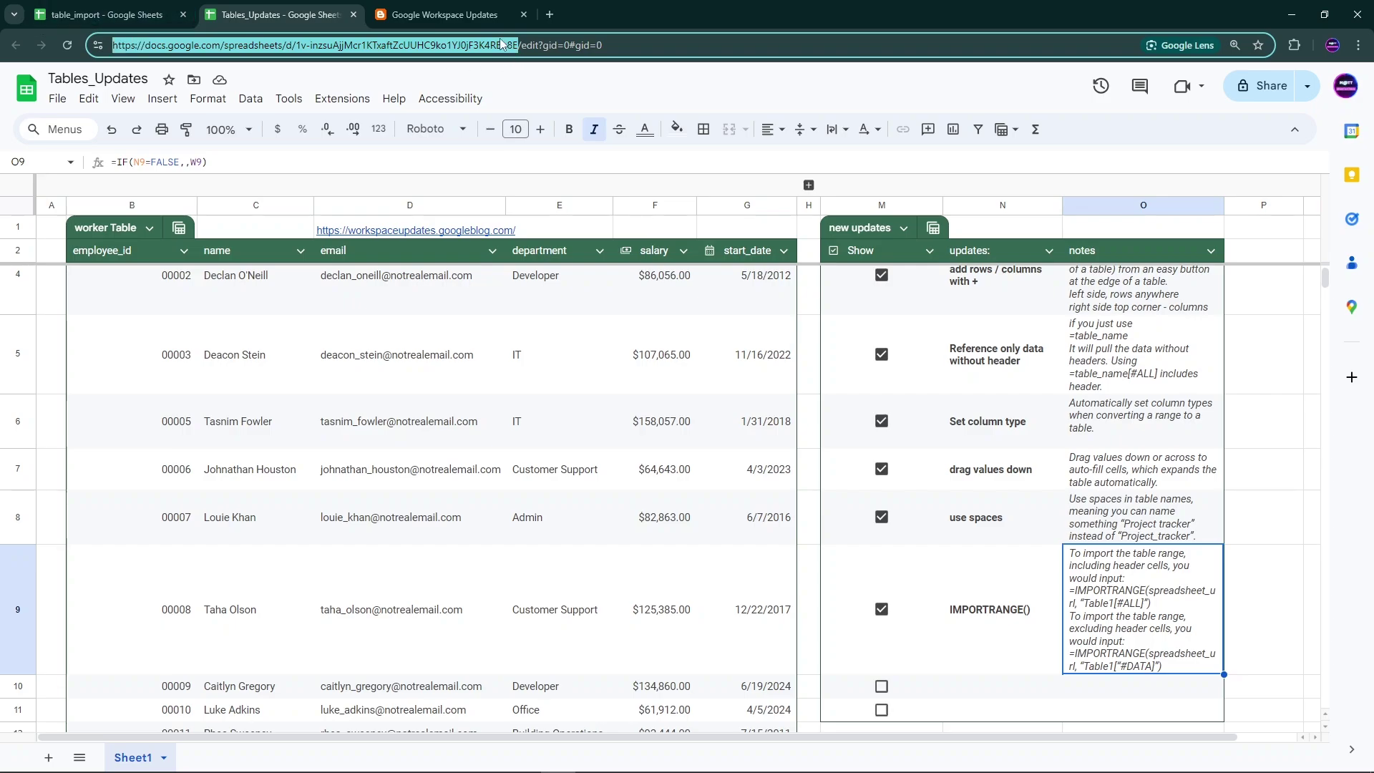
pyautogui.hotkey('ctrl', 'c')
pyautogui.press('F11')
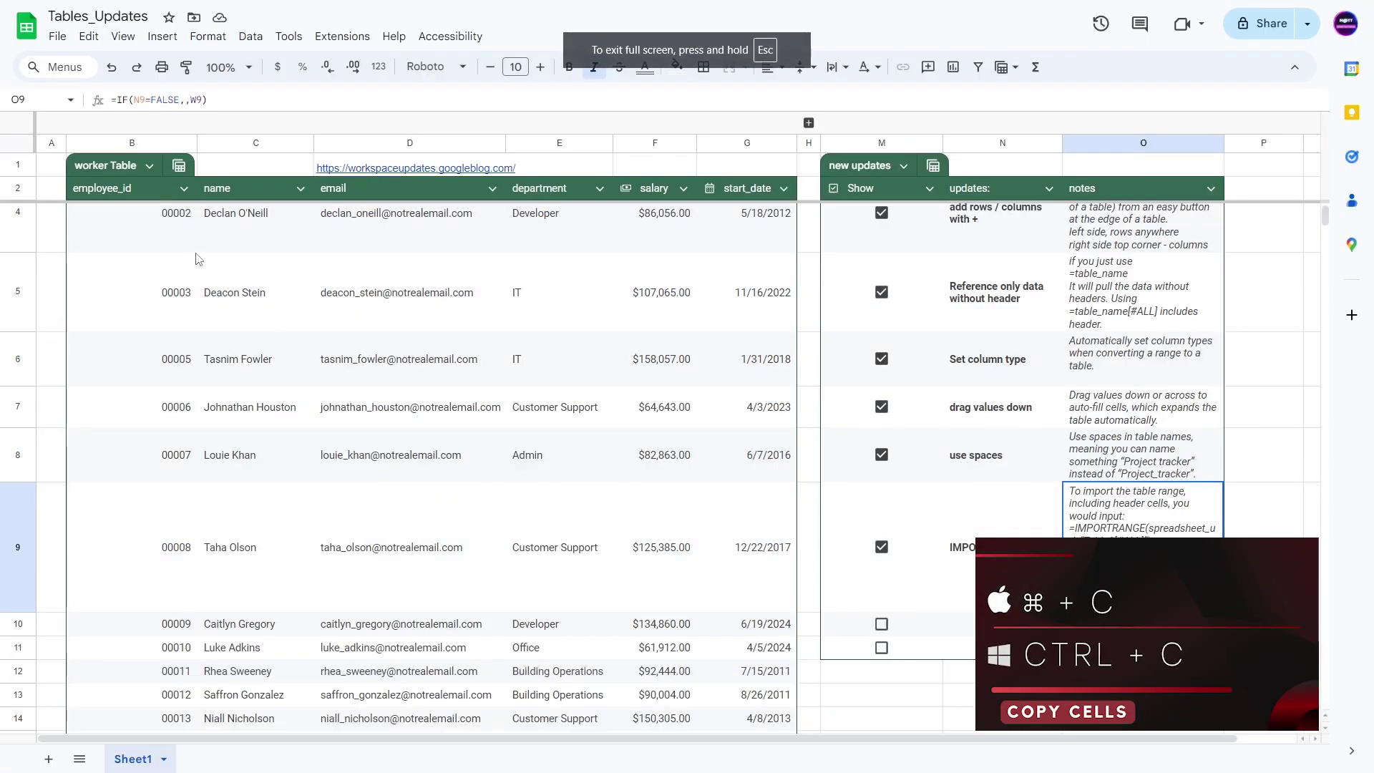
# Switch to the table_import spreadsheet and start an IMPORTRANGE formula in B2 with the copied URL in quotes
pyautogui.hotkey('ctrl', 'Tab')
pyautogui.click(143, 166)
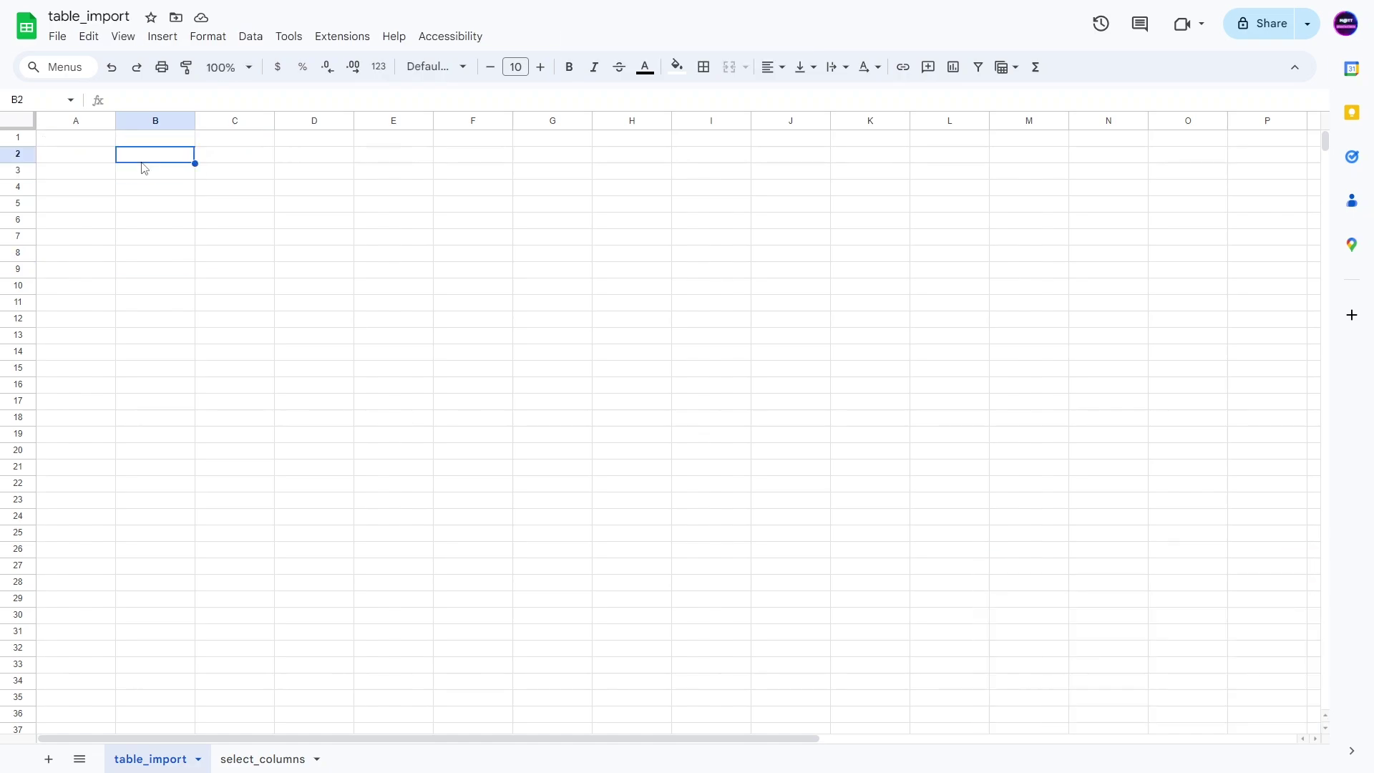
pyautogui.write('=importrang')
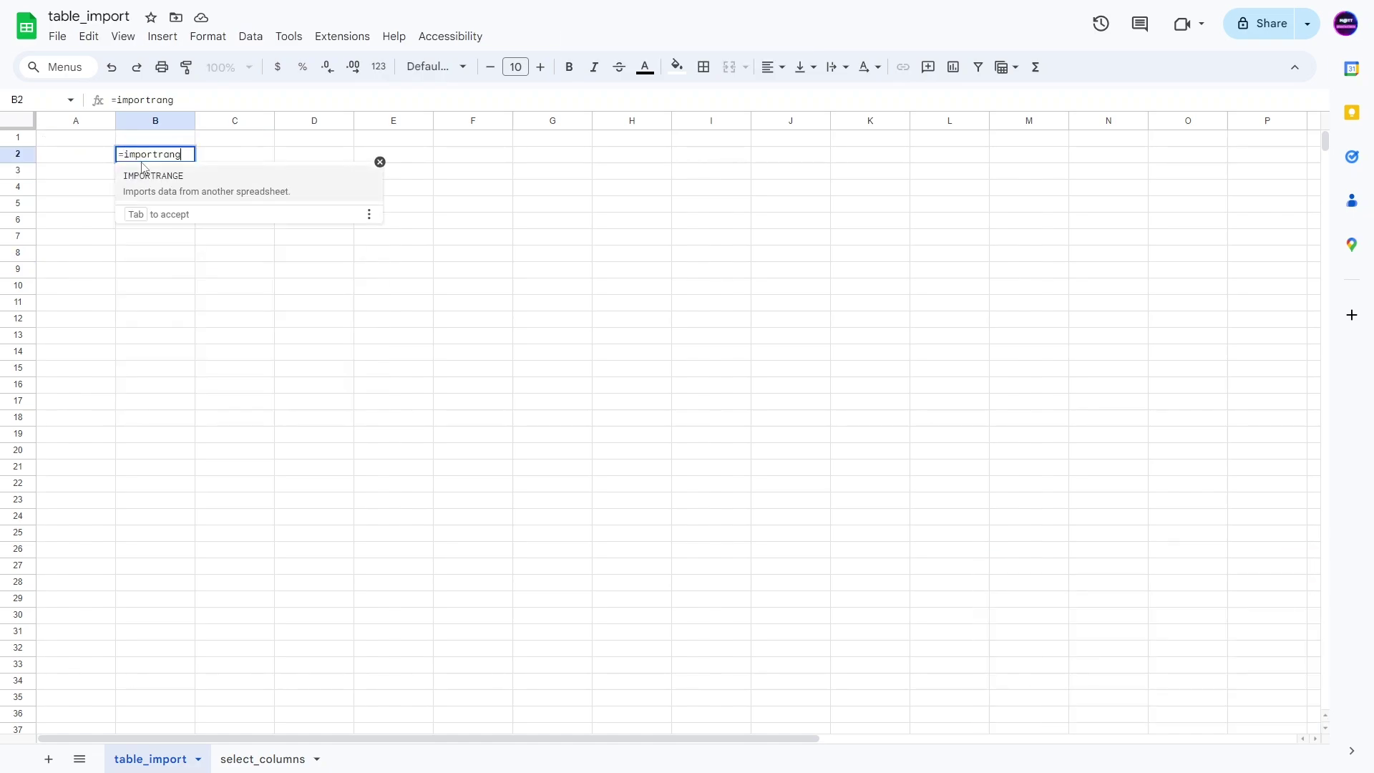
pyautogui.press('Tab')
pyautogui.write('"')
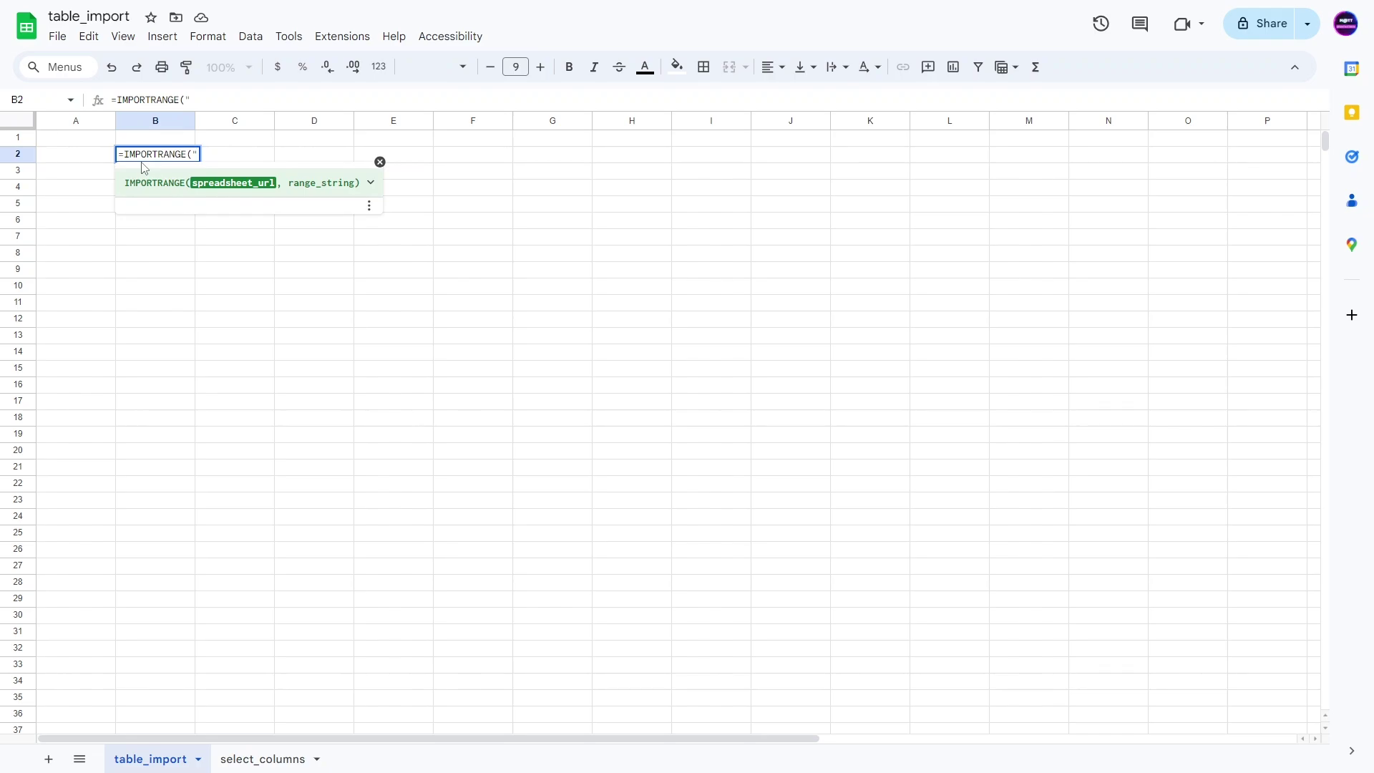
pyautogui.write('"')
pyautogui.hotkey('ctrl', 'v')
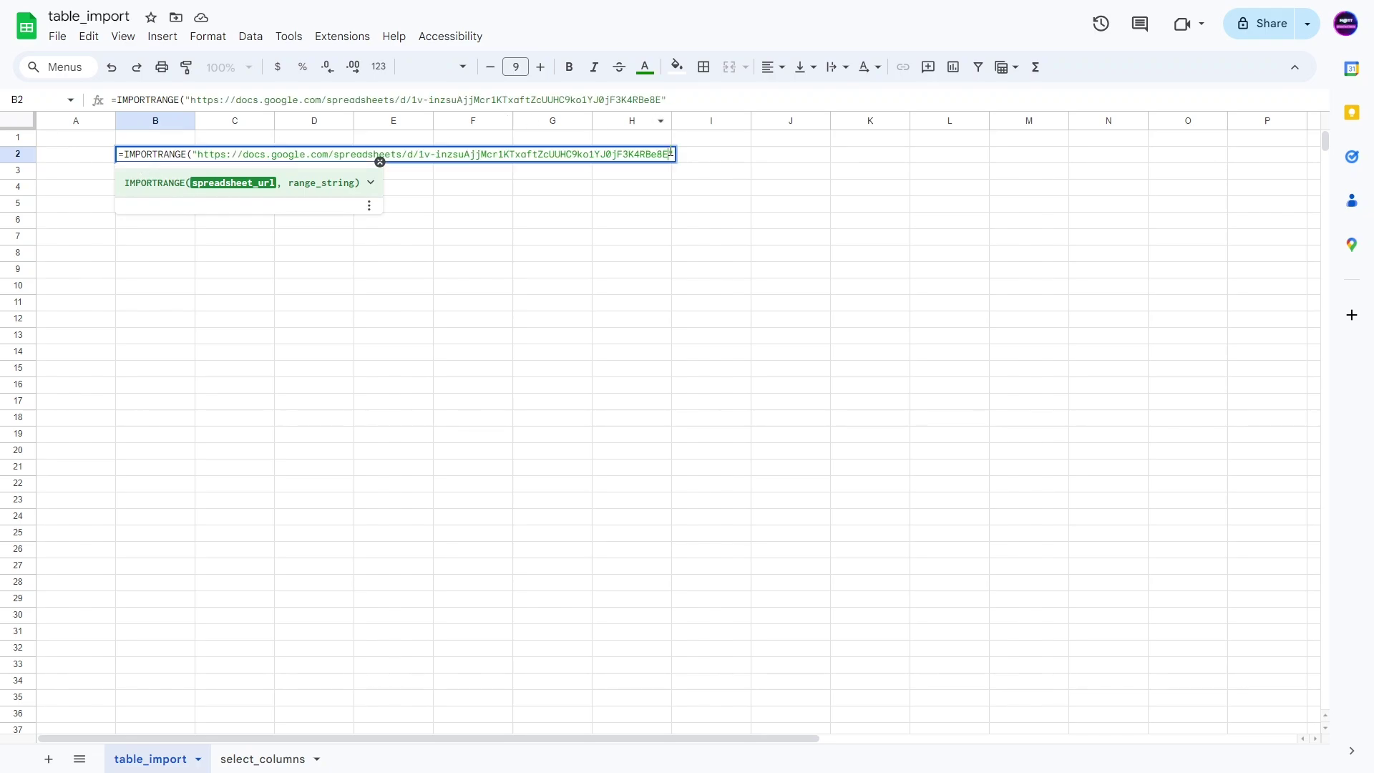
# Complete the IMPORTRANGE formula in B2 with the range string "Worker_table[#ALL]"
pyautogui.write(',')
pyautogui.click(371, 182)
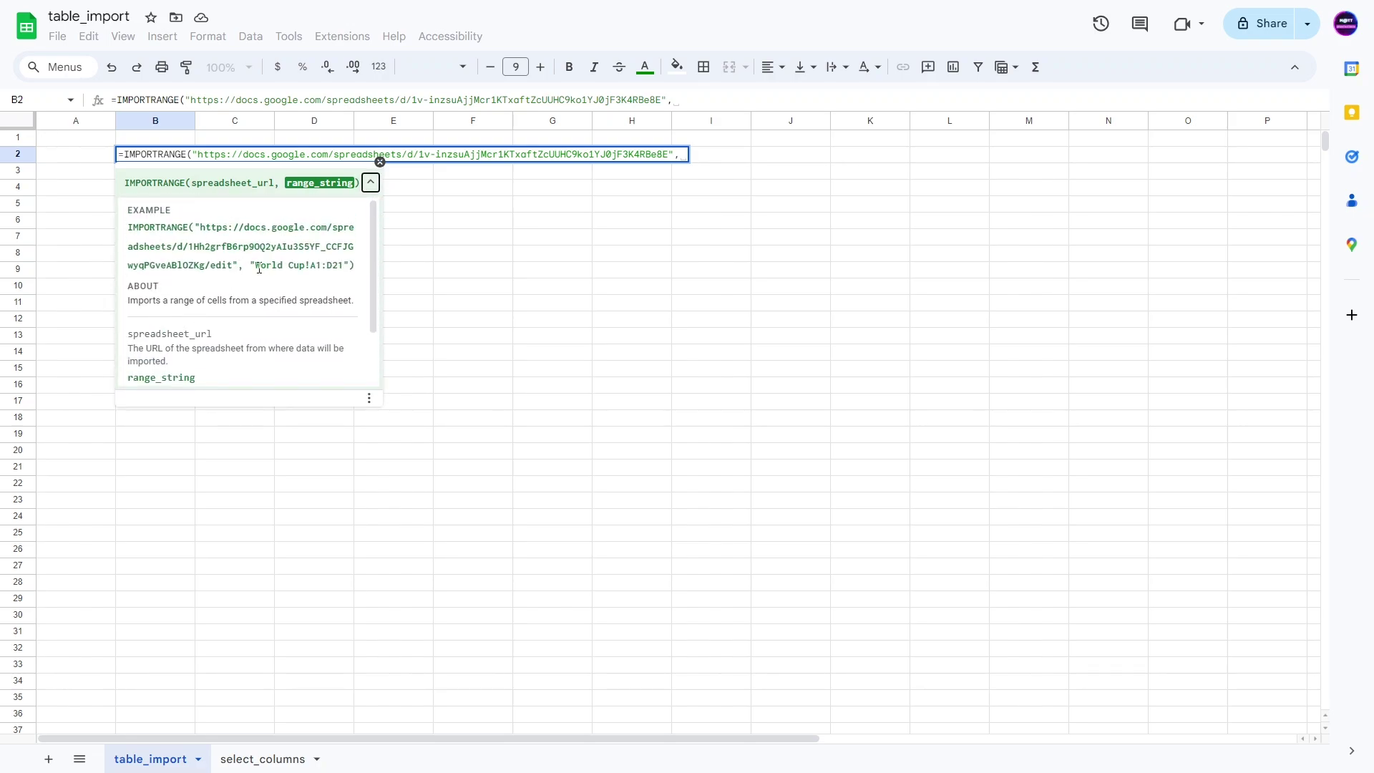
pyautogui.click(678, 101)
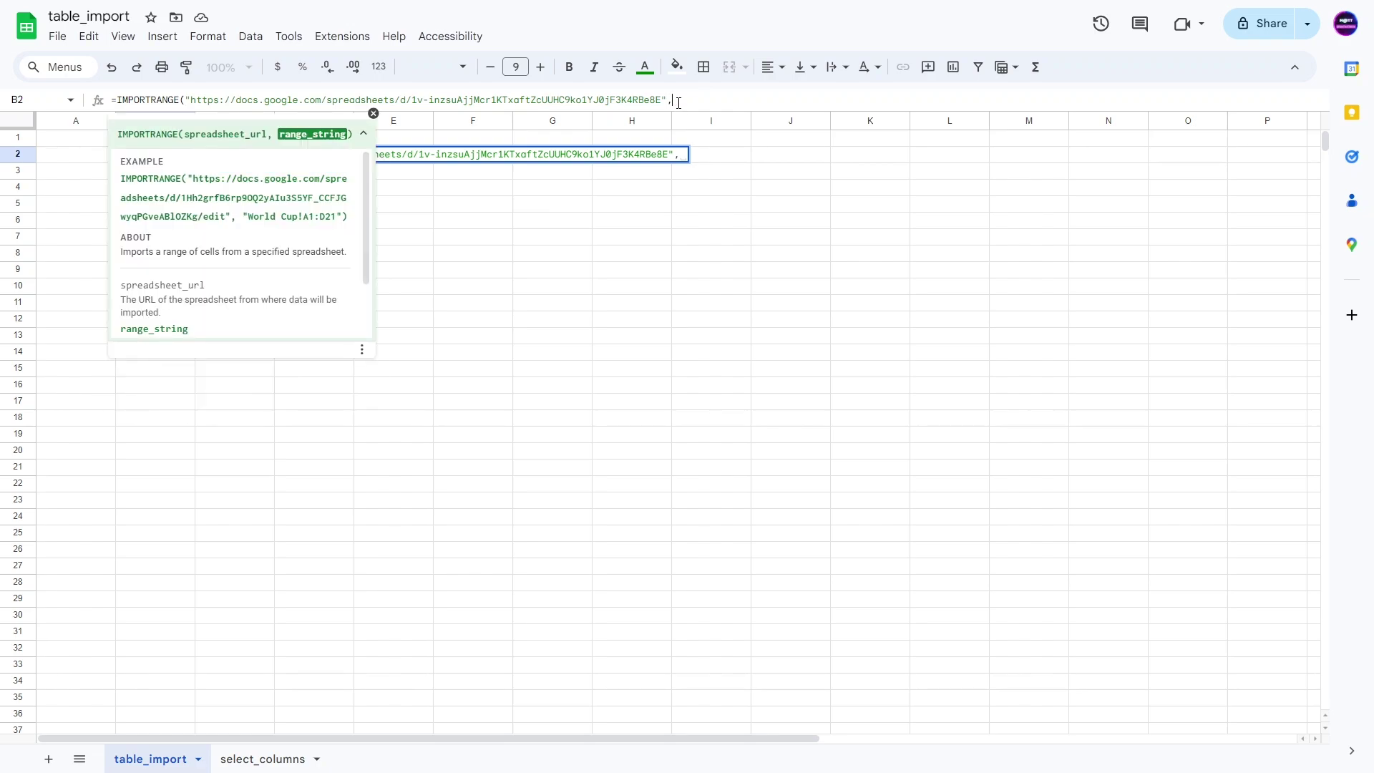
pyautogui.write(',"Worker_table')
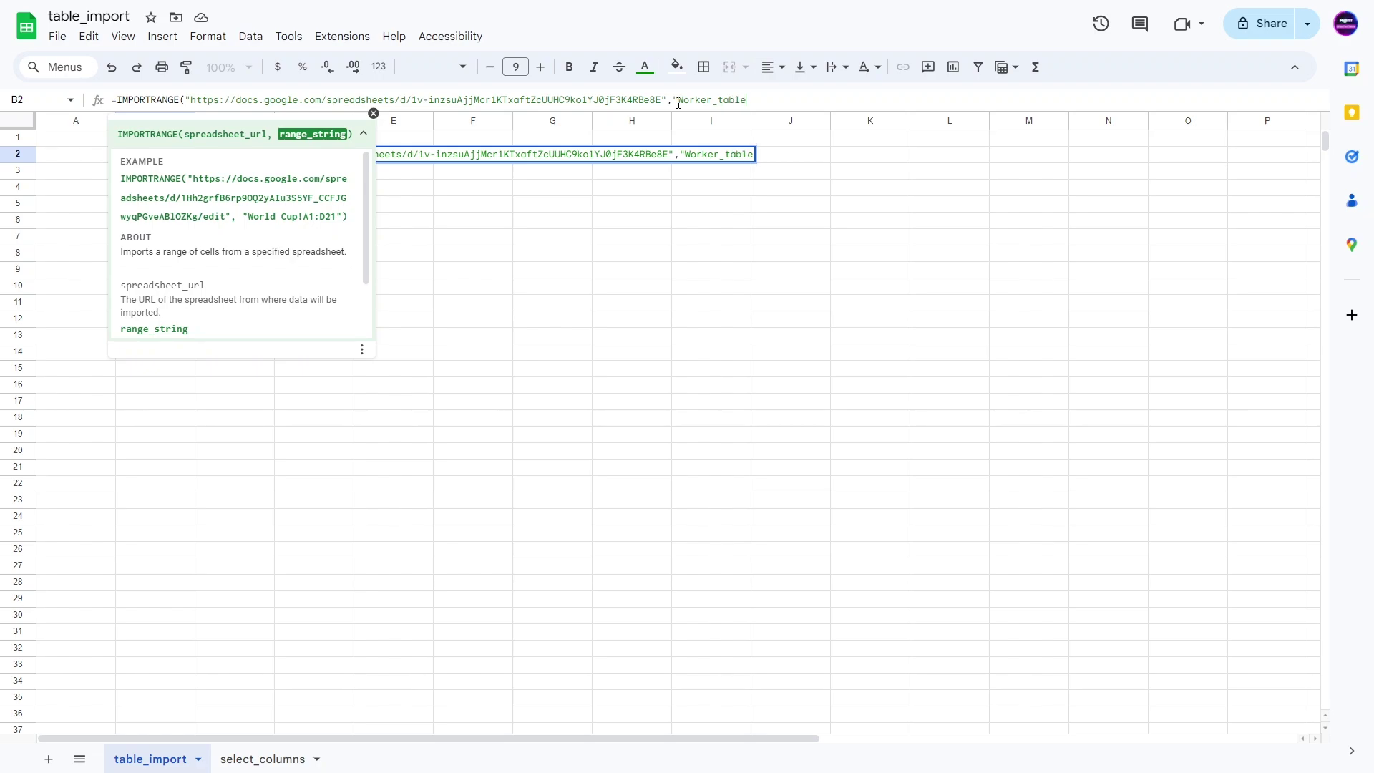
pyautogui.write('[#ALL]")')
pyautogui.press('Return')
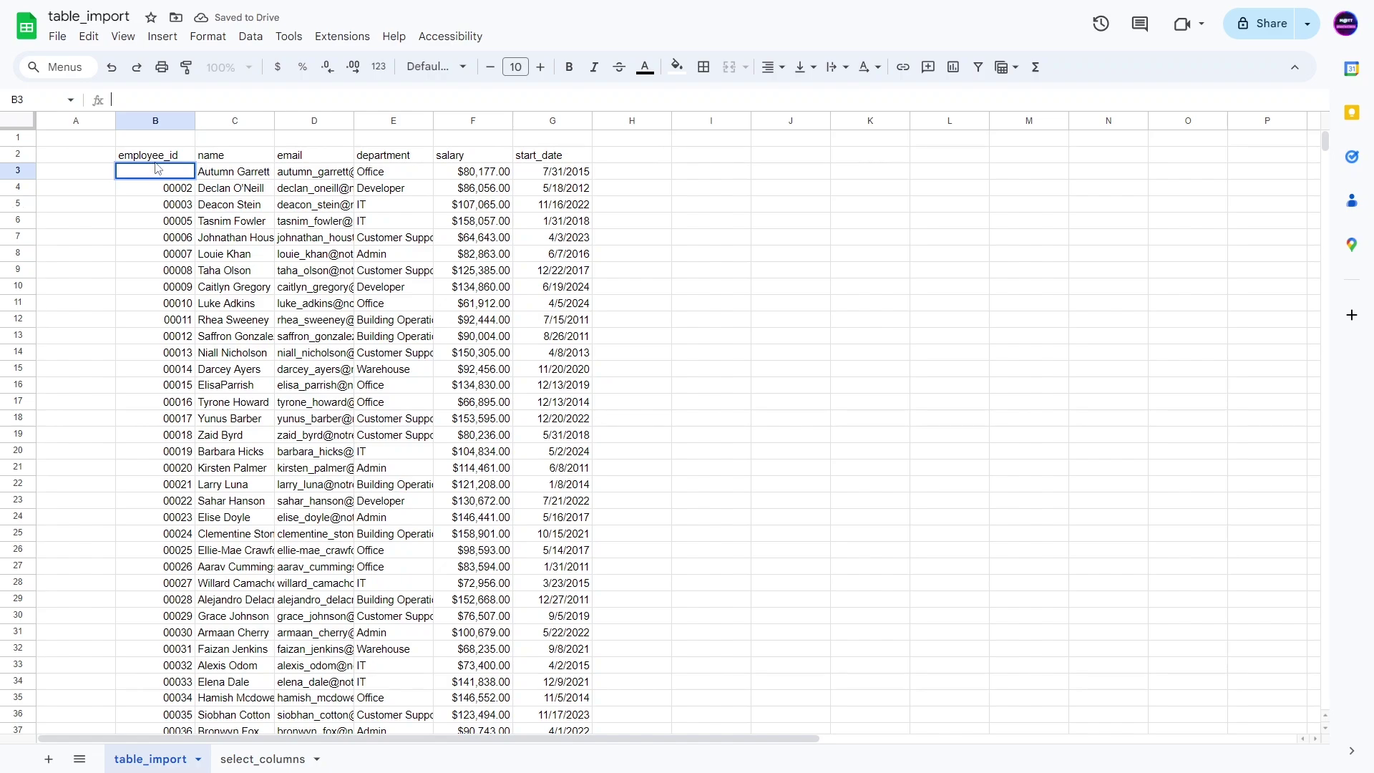
# Examine the imported worker data from its header row down to the last rows
pyautogui.click(155, 156)
pyautogui.click(128, 249)
pyautogui.click(93, 224)
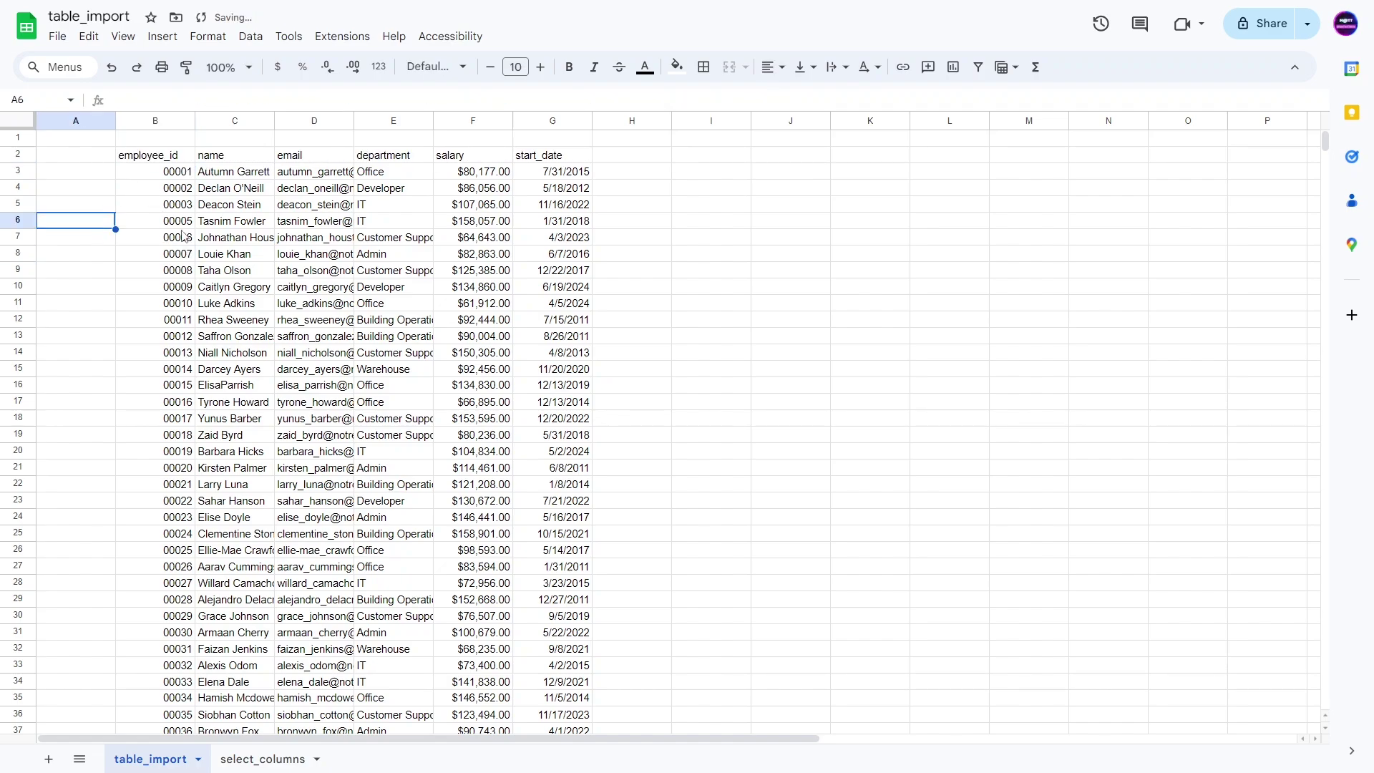
pyautogui.scroll(-20, 182, 236)
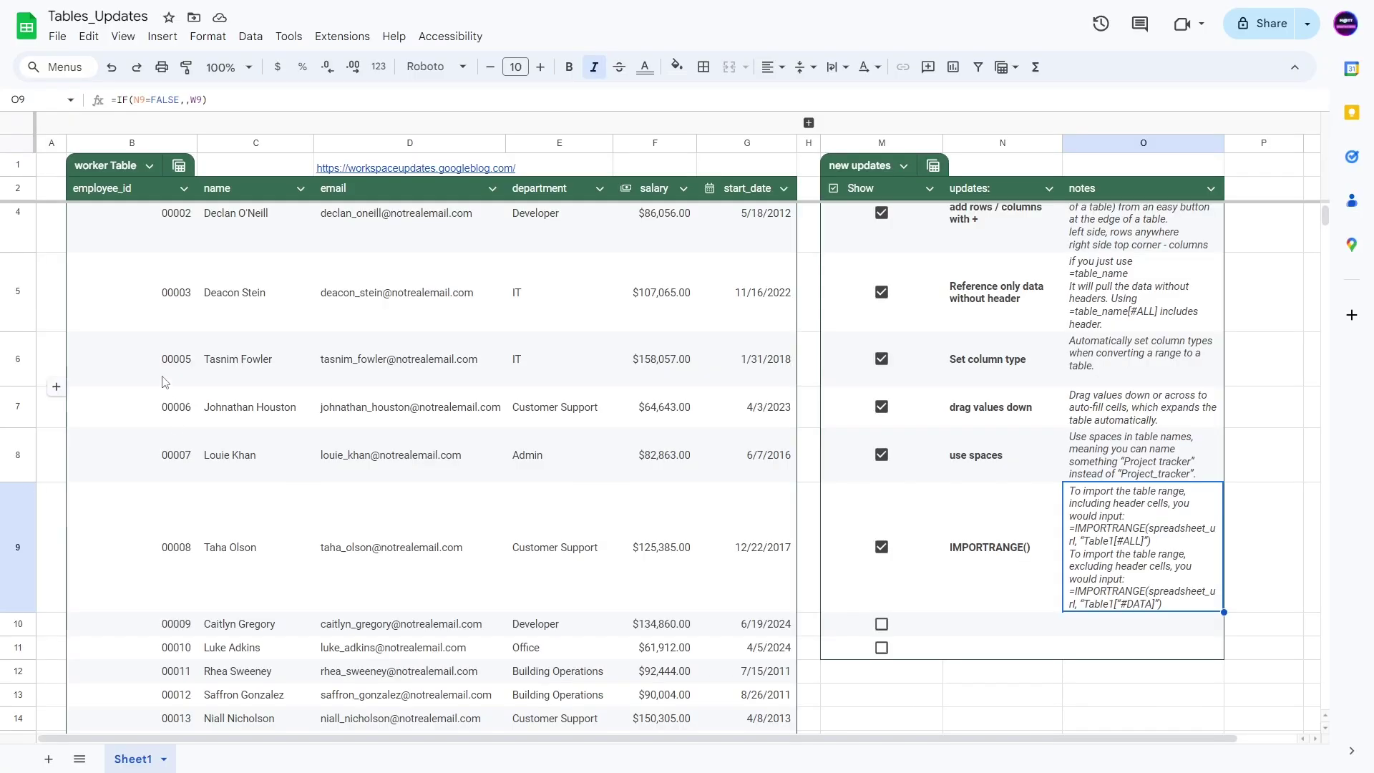
# In Tables_Updates, auto-fill the employee_id column of worker Table from row 106 down through row 113
pyautogui.click(159, 337)
pyautogui.hotkey('ctrl', 'Down')
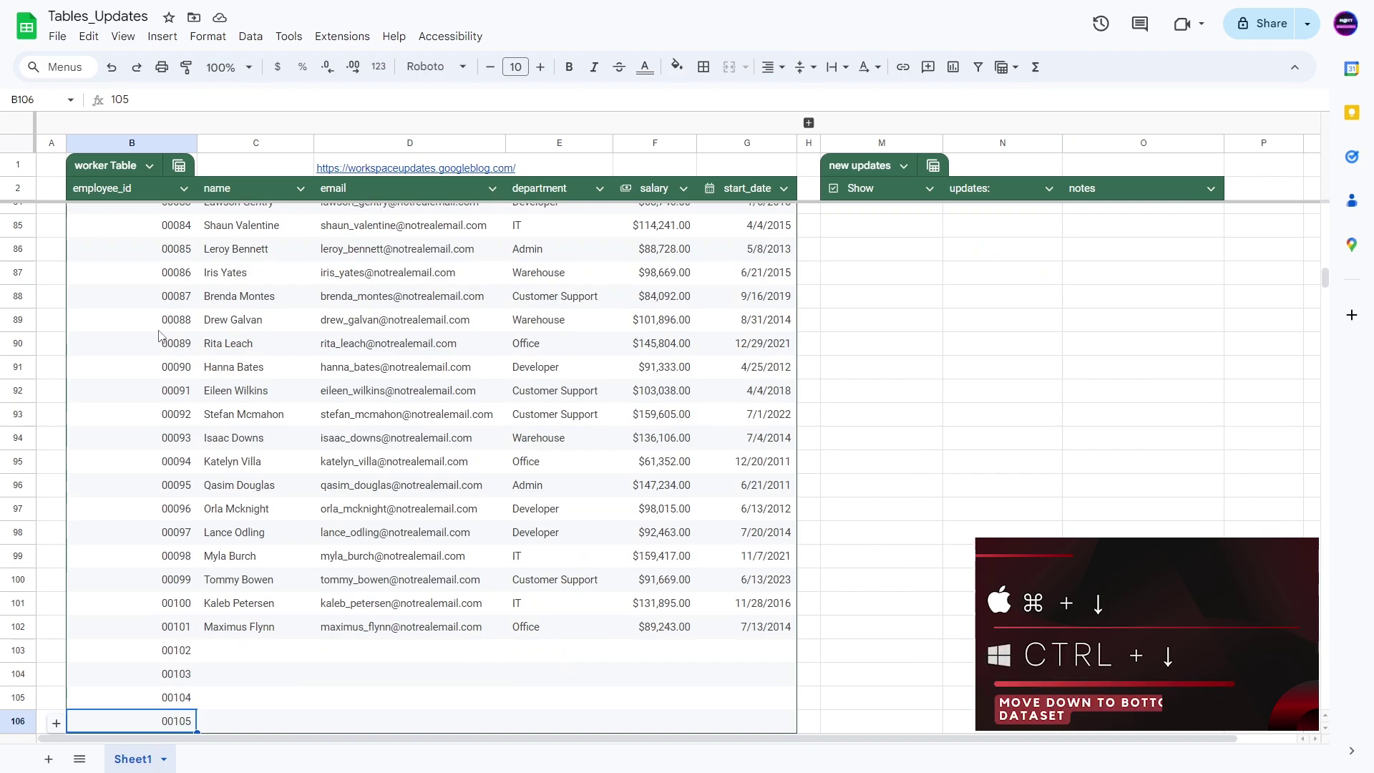
pyautogui.scroll(-4, 156, 528)
pyautogui.moveTo(158, 316); pyautogui.dragTo(195, 602)
pyautogui.click(261, 554)
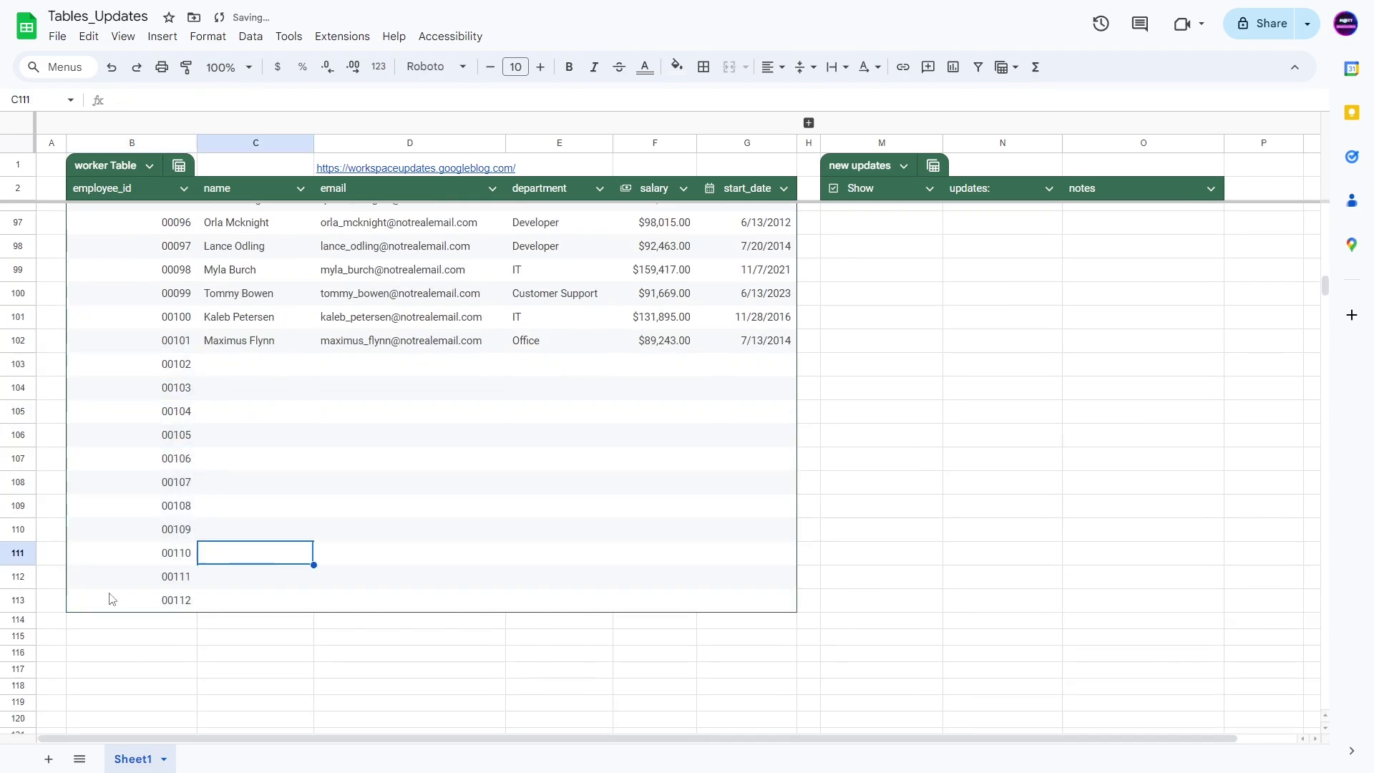
pyautogui.click(311, 409)
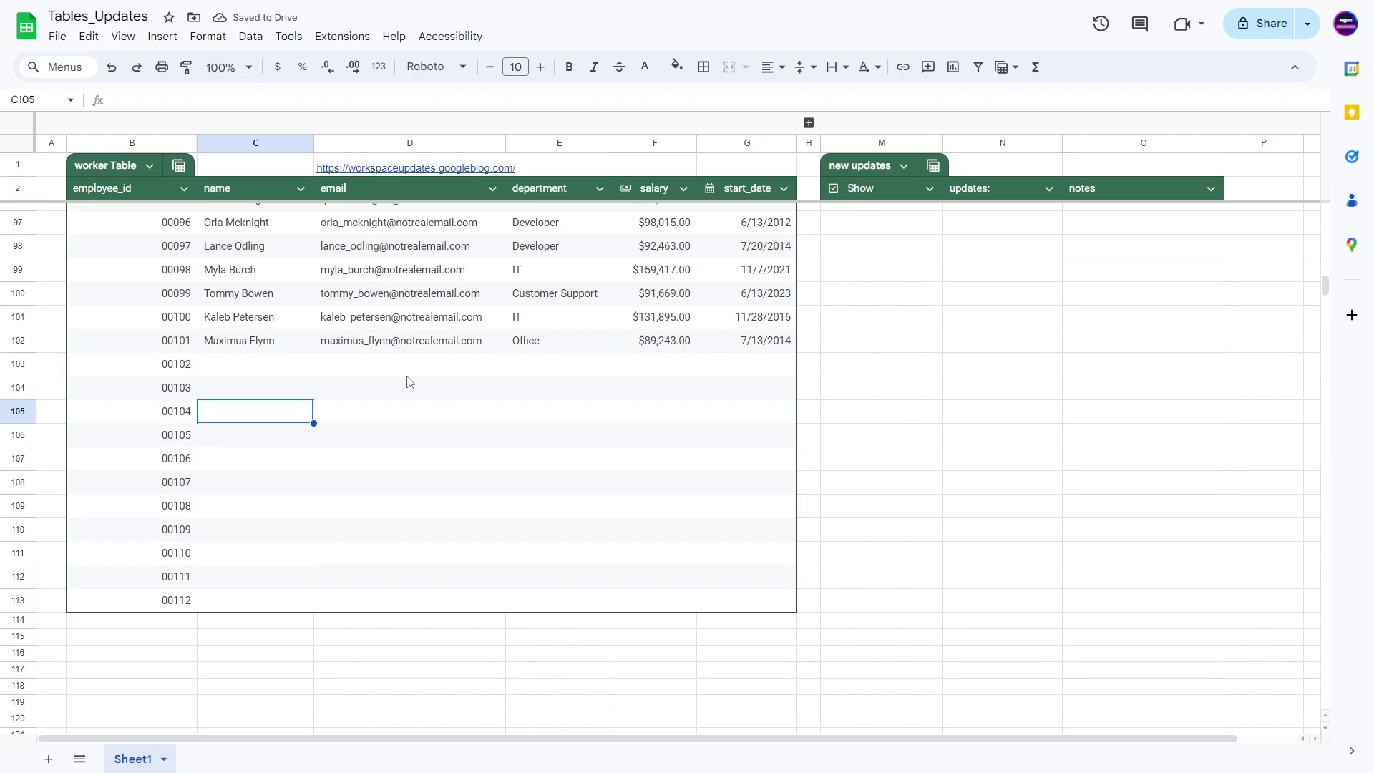
# Switch back to the table_import spreadsheet and copy the text of the IMPORTRANGE formula in B2
pyautogui.hotkey('ctrl', 'Tab')
pyautogui.scroll(20, 227, 259)
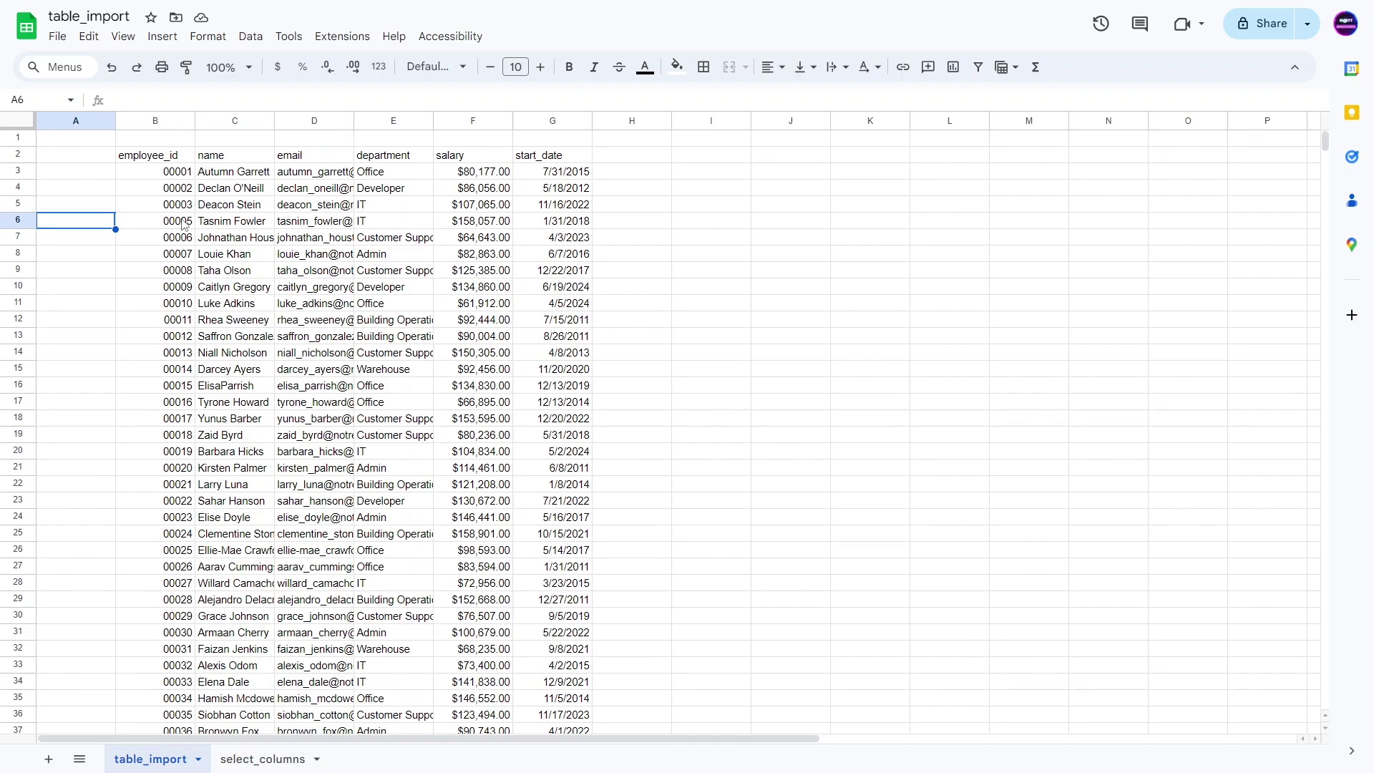
pyautogui.click(161, 157)
pyautogui.click(147, 100)
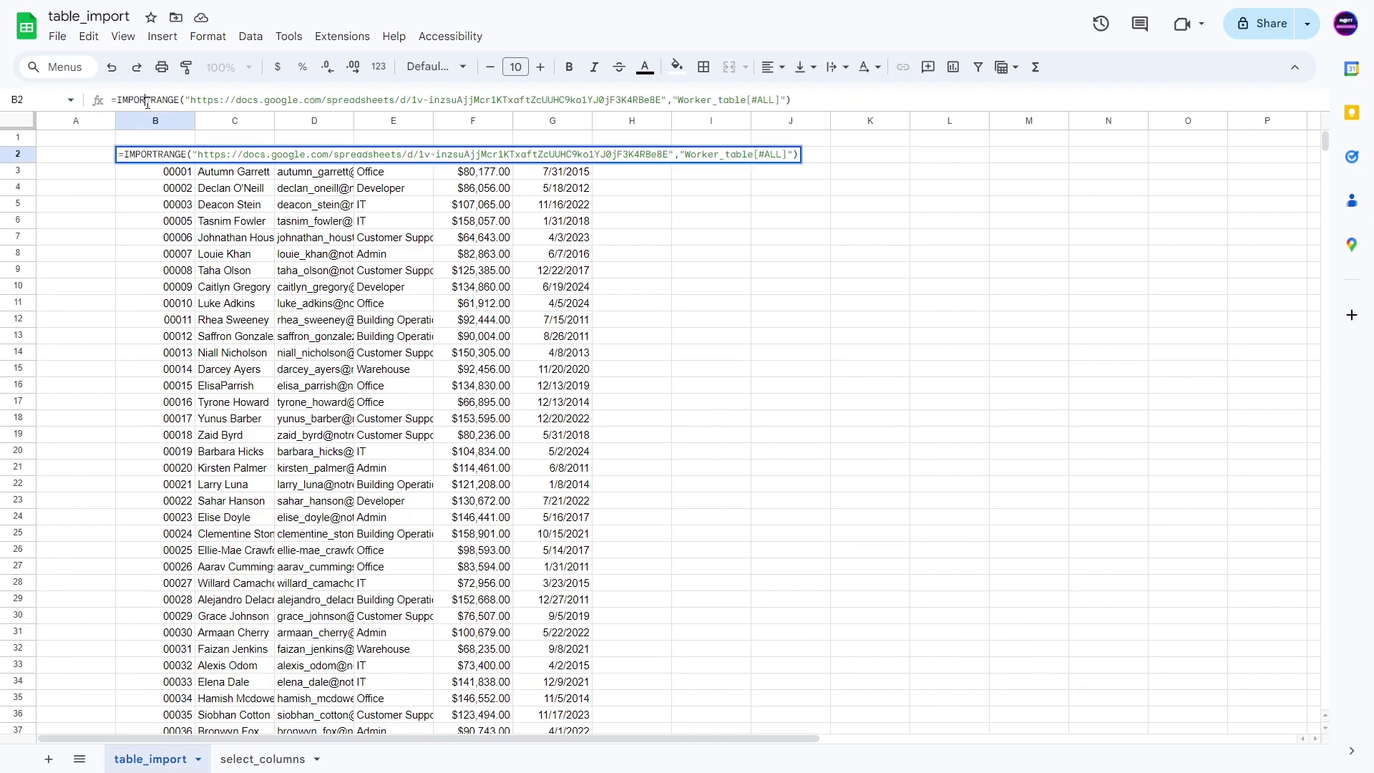
pyautogui.hotkey('ctrl', 'a')
pyautogui.hotkey('ctrl', 'c')
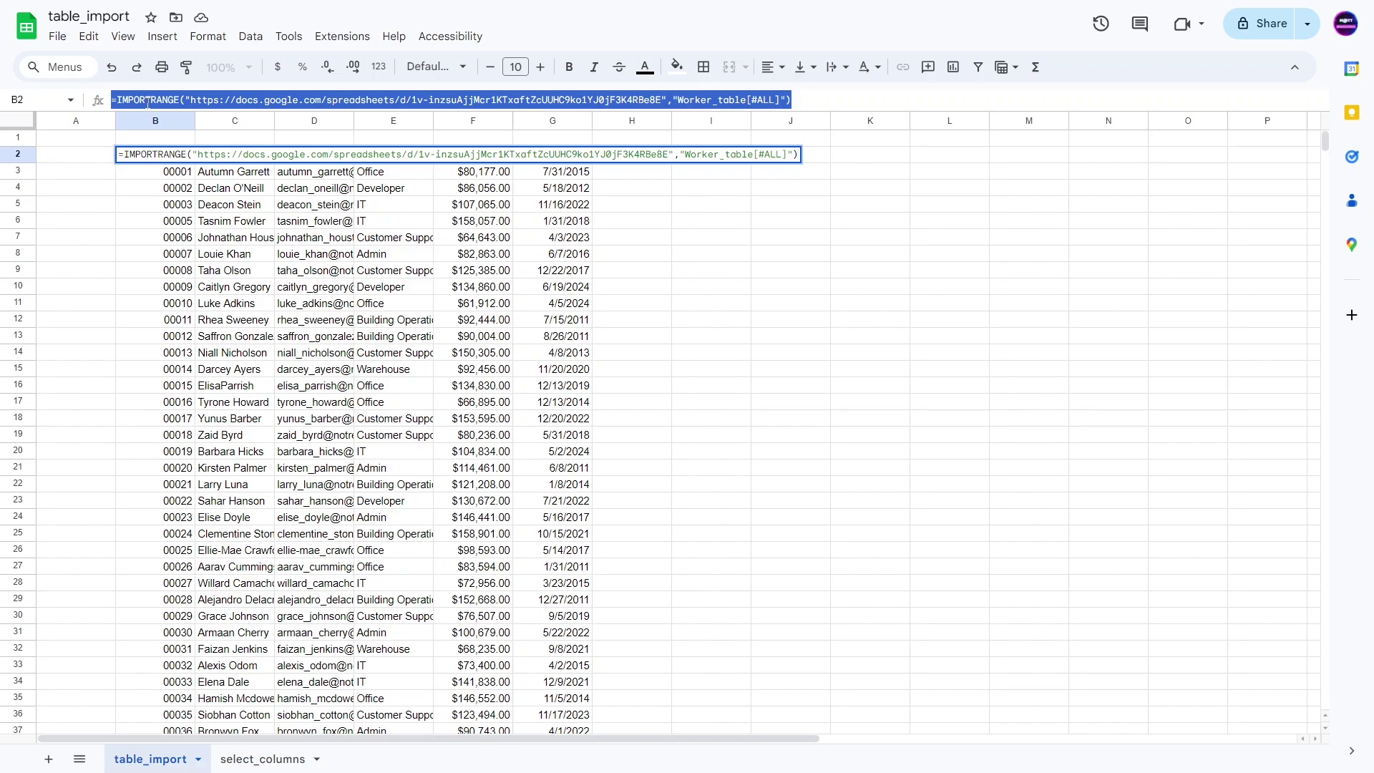
pyautogui.press('Return')
# Paste the copied IMPORTRANGE formula into I2 and change its range string to "Worker_table[#DATA]"
pyautogui.click(697, 159)
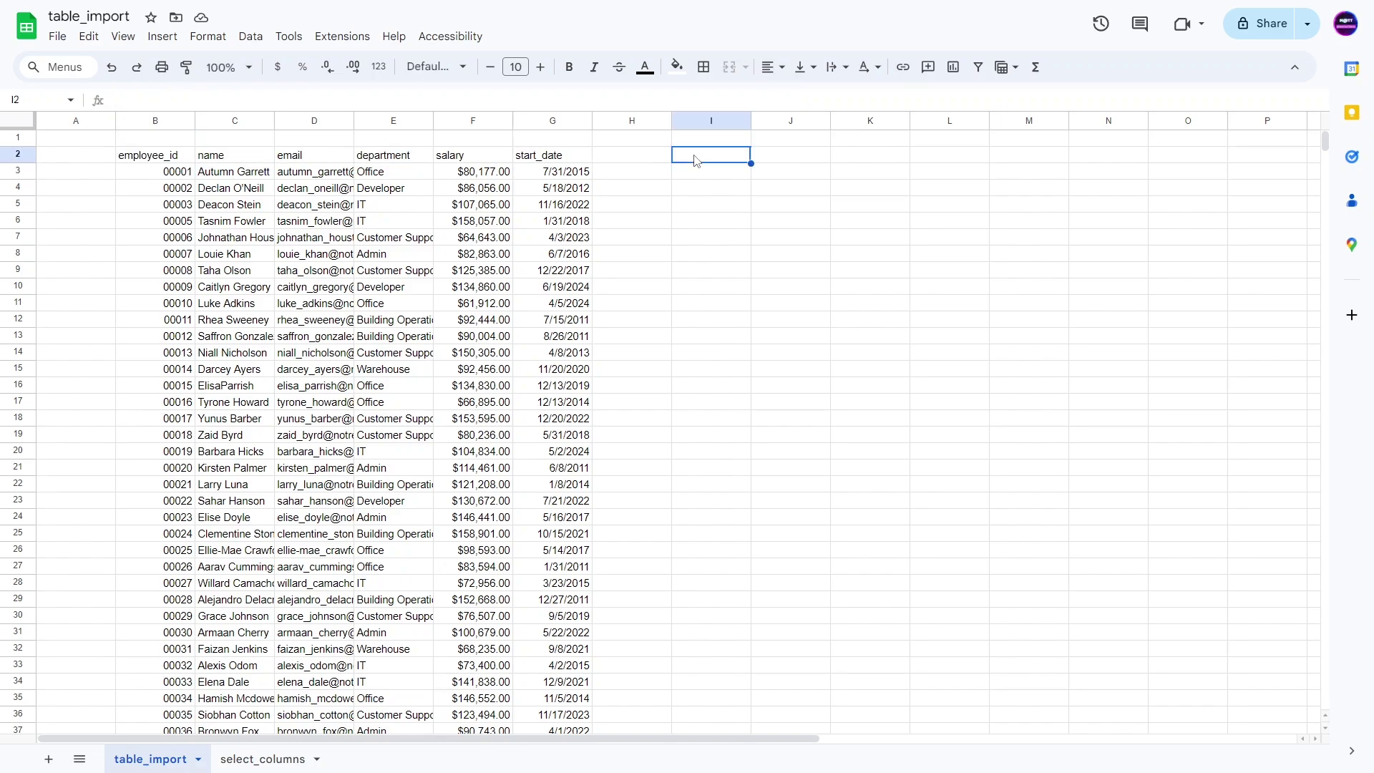
pyautogui.write('b')
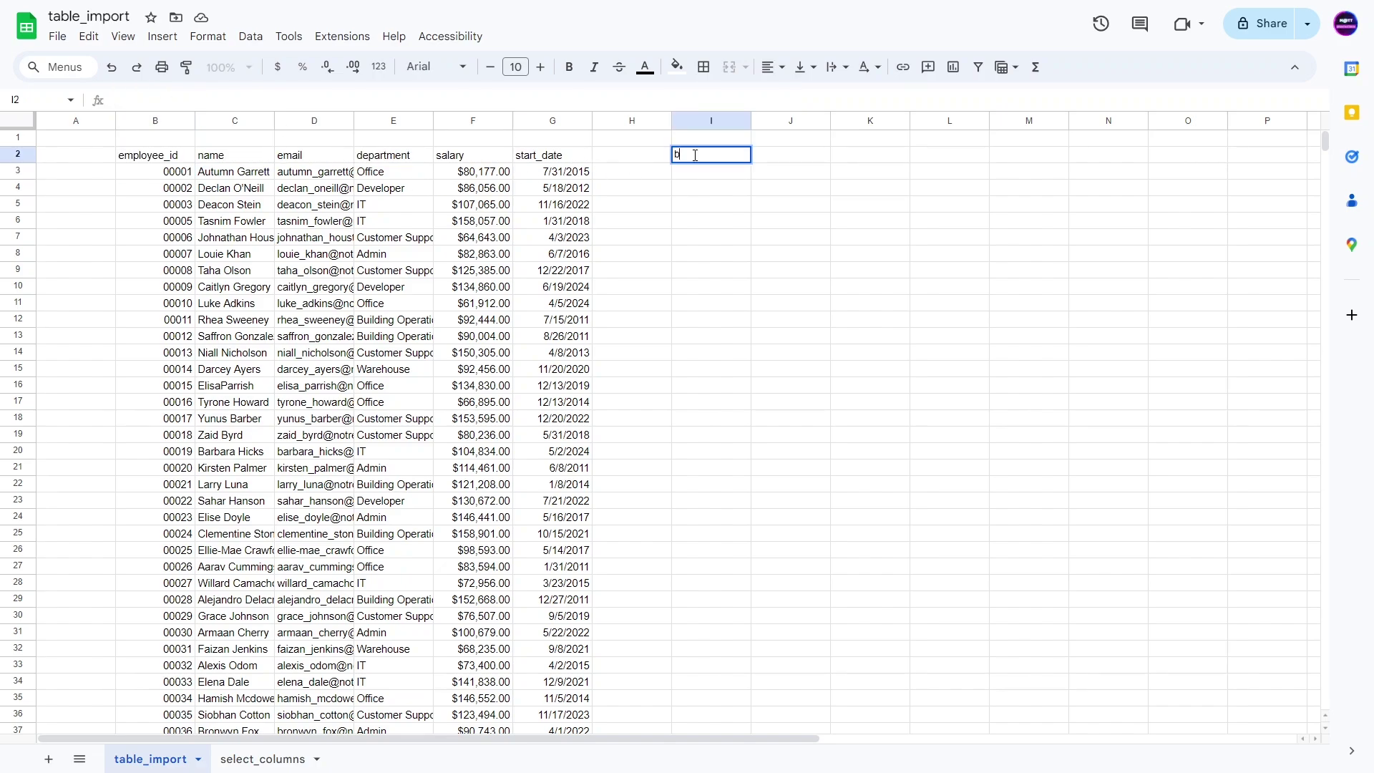
pyautogui.hotkey('ctrl', 'v')
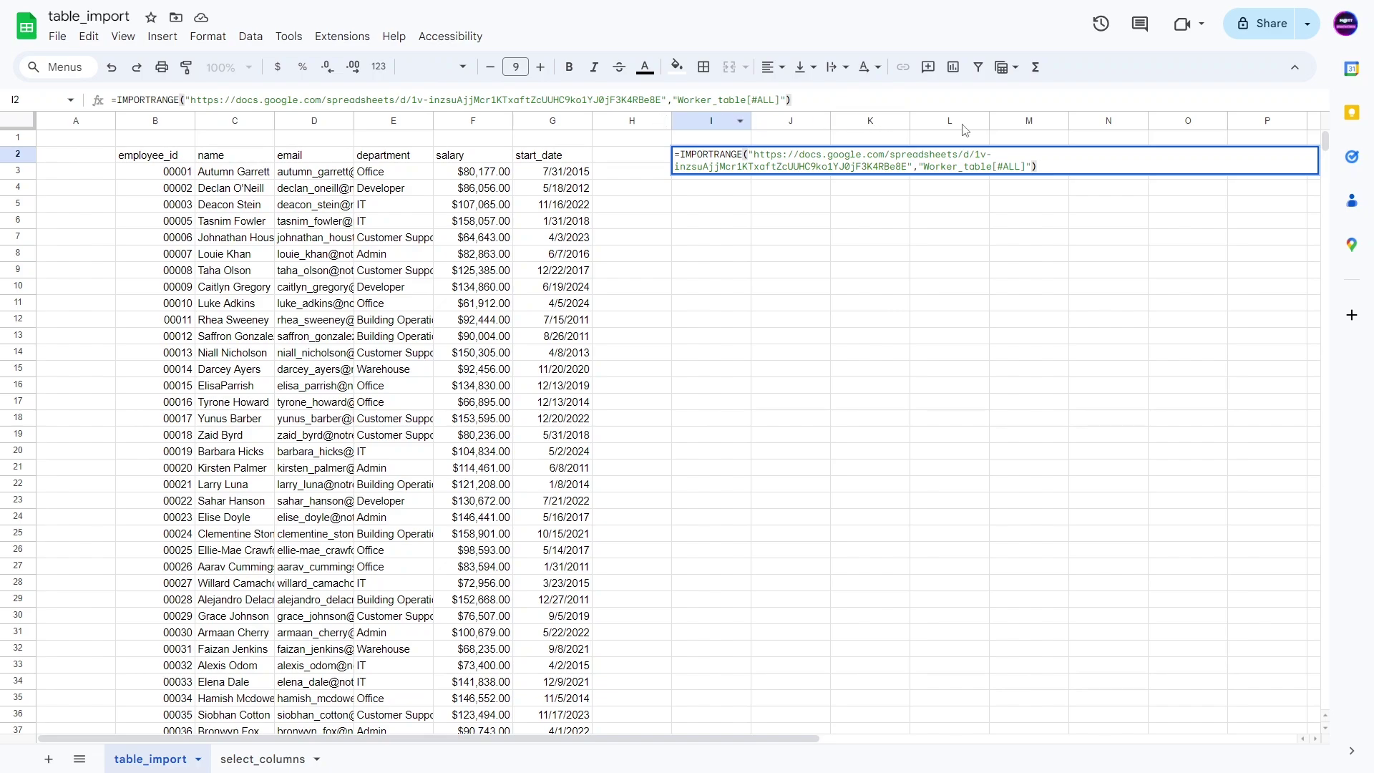
pyautogui.moveTo(1002, 166); pyautogui.dragTo(1022, 168)
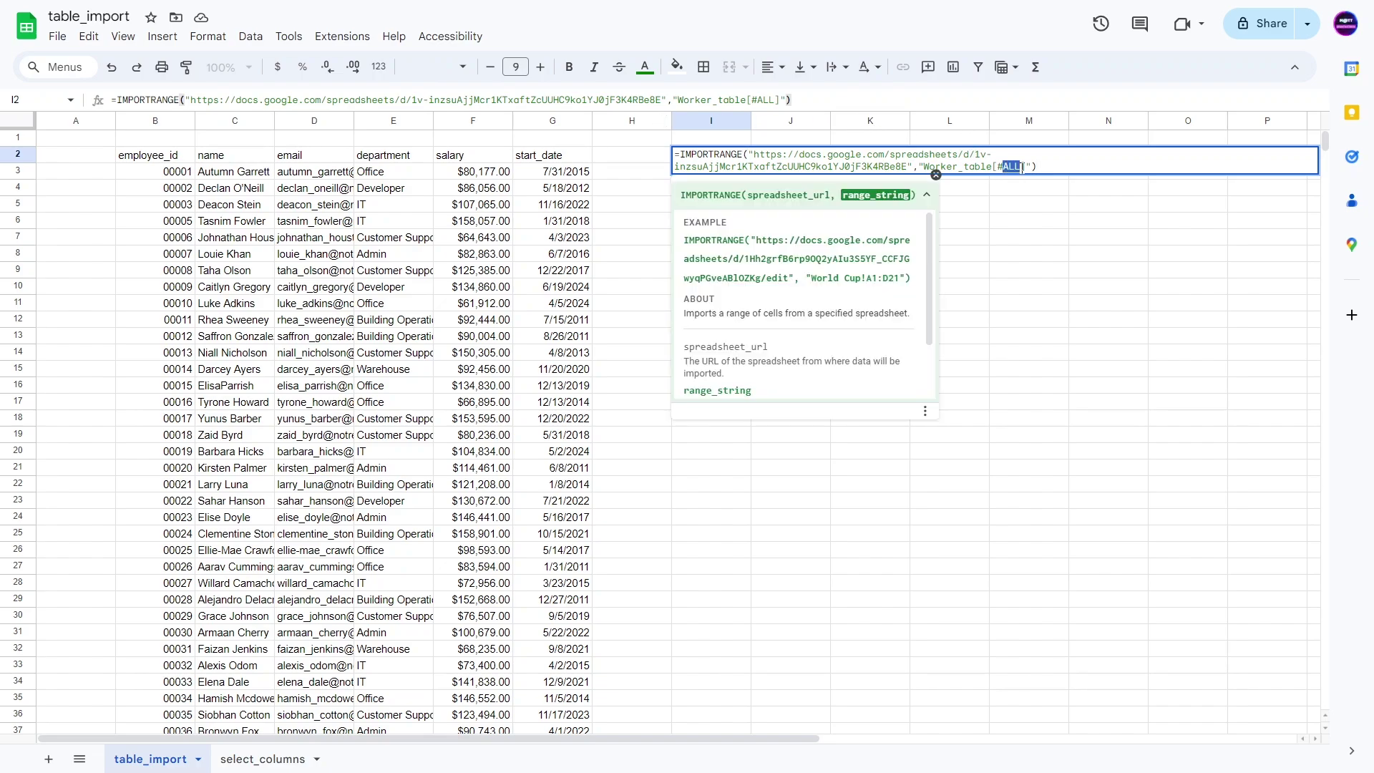
pyautogui.write('DATA')
pyautogui.press('Return')
# Commit the I2 formula and retry the import with the lowercase range string "Worker_table[#data]"
pyautogui.click(709, 337)
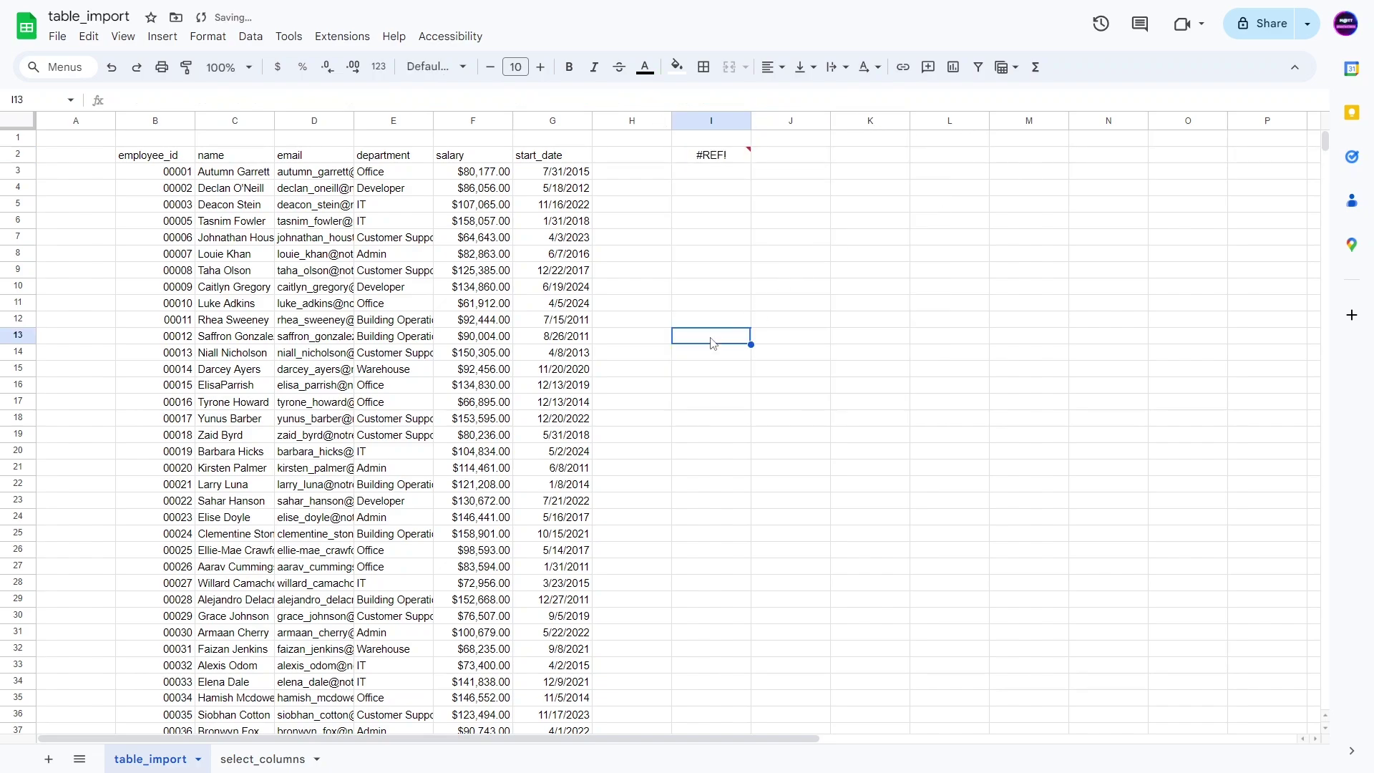
pyautogui.click(708, 162)
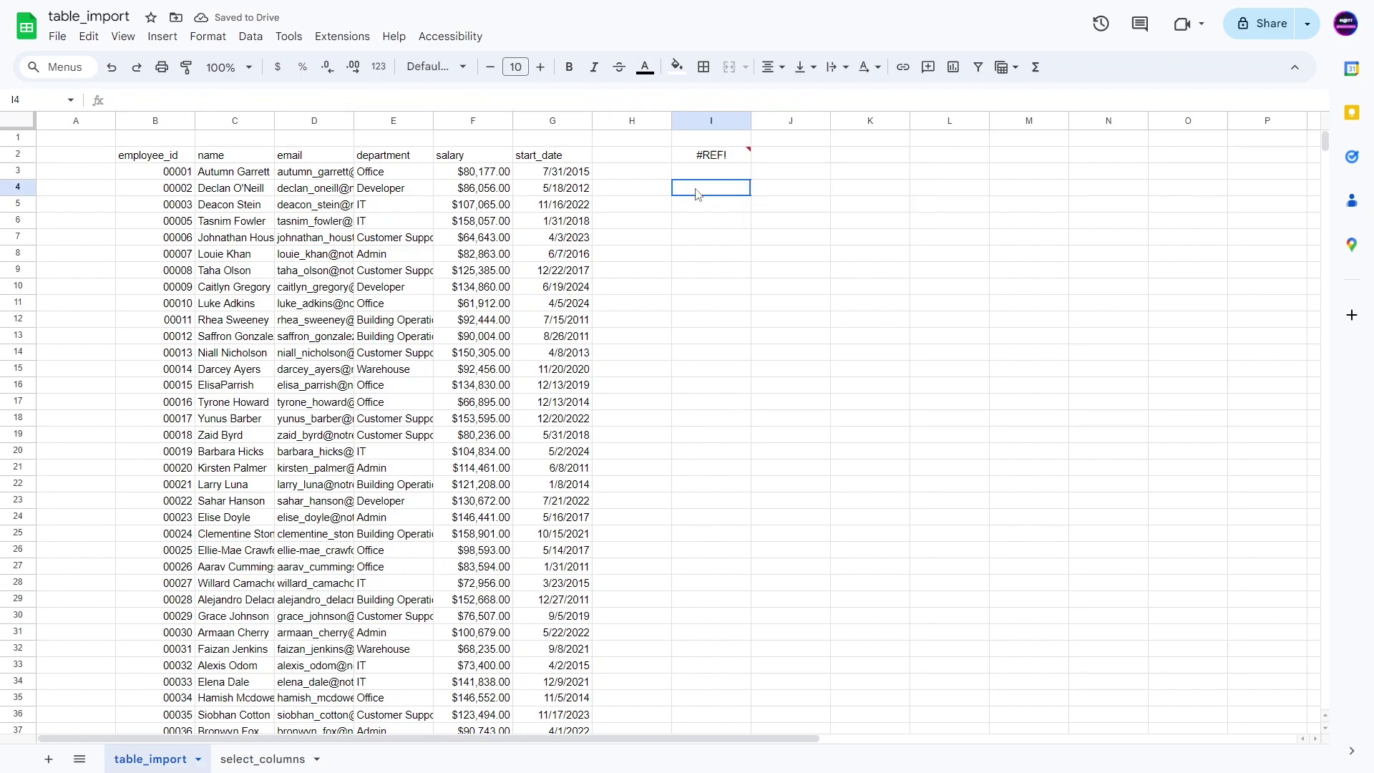
pyautogui.doubleClick(762, 100)
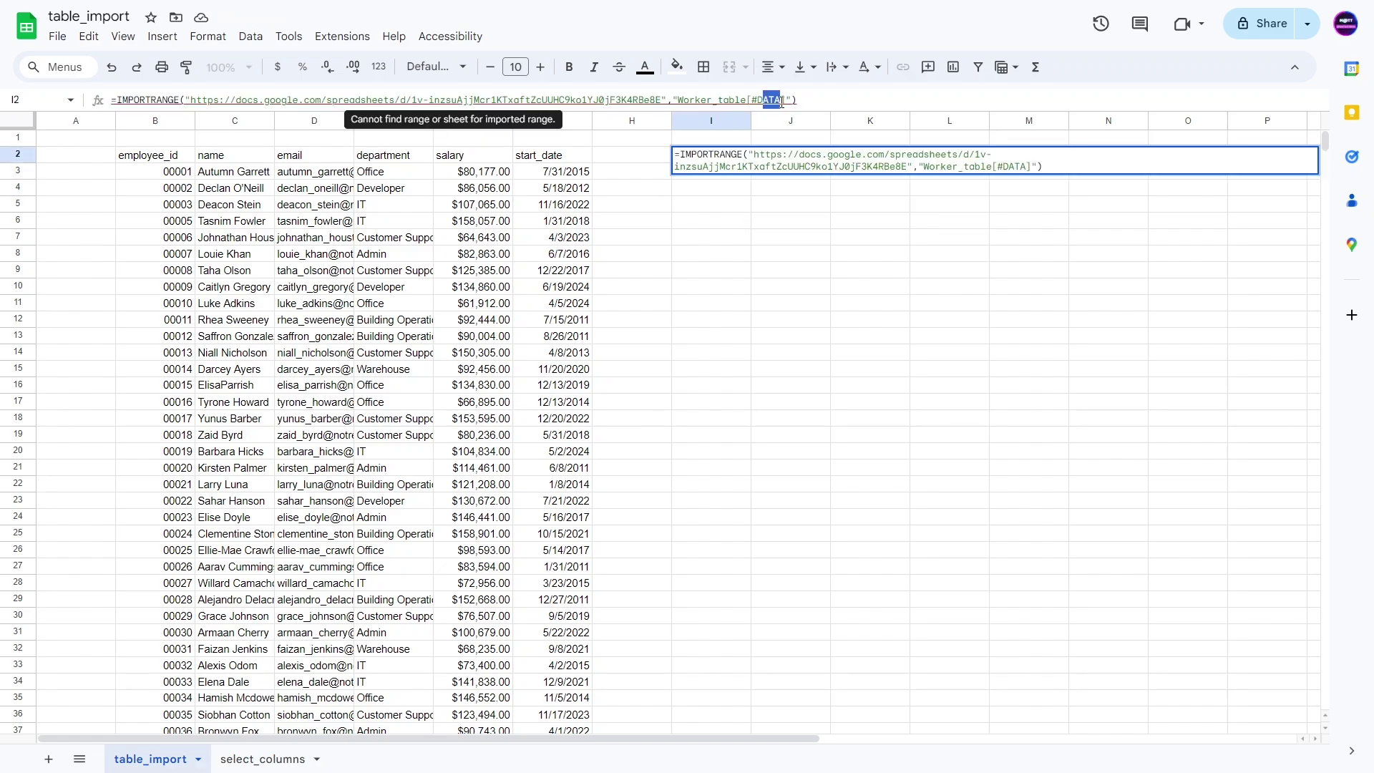
pyautogui.write('data')
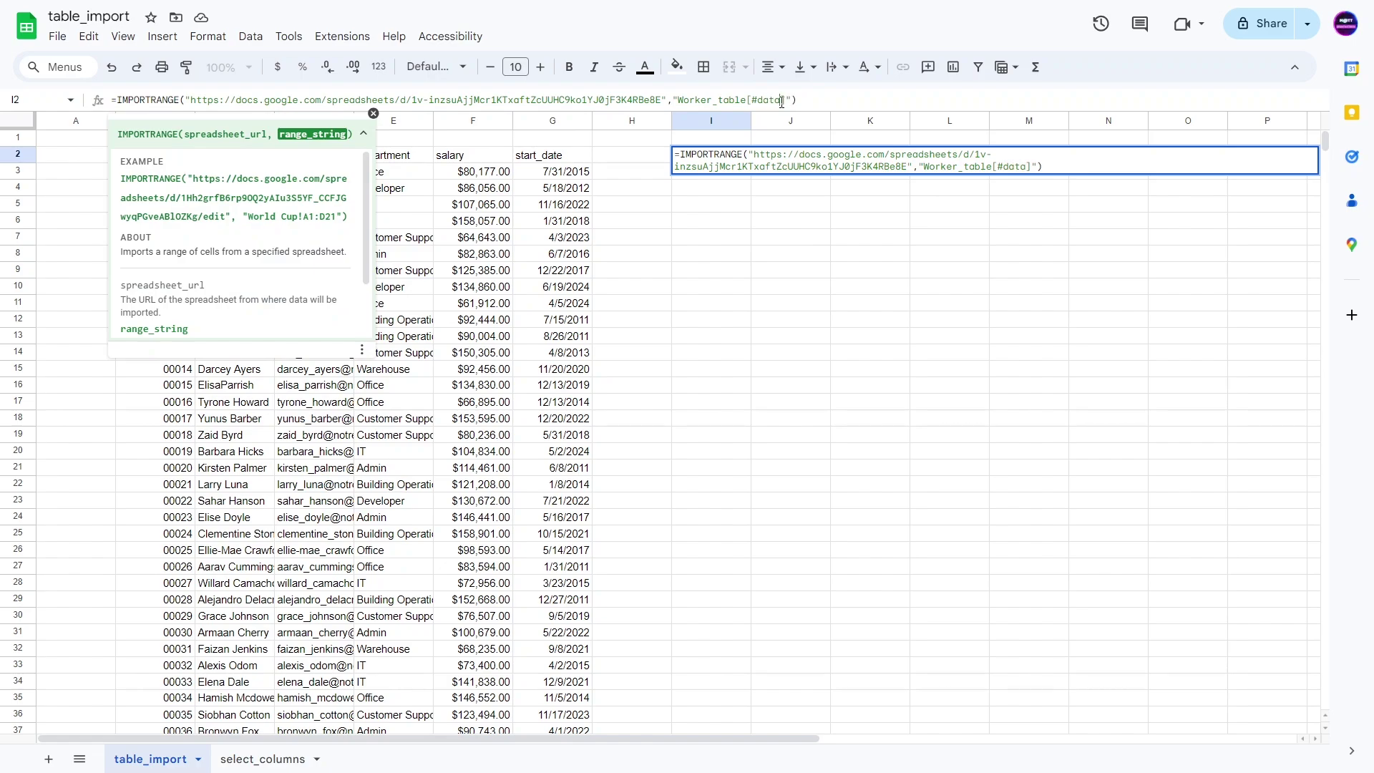
pyautogui.press('Return')
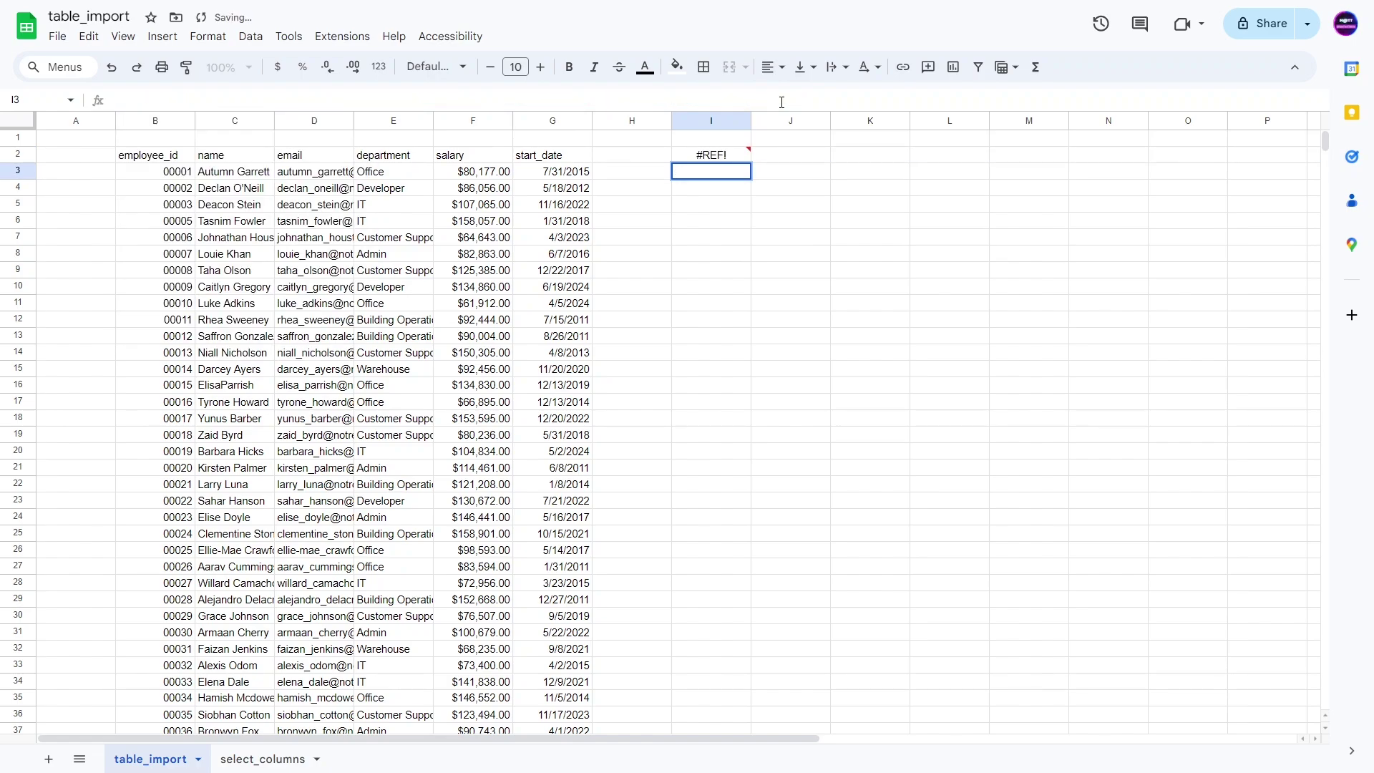
# Look up "#data" in the Google Workspace Updates blog page, then return to the table_import spreadsheet
pyautogui.hotkey('ctrl', 'Tab')
pyautogui.scroll(-2, 828, 171)
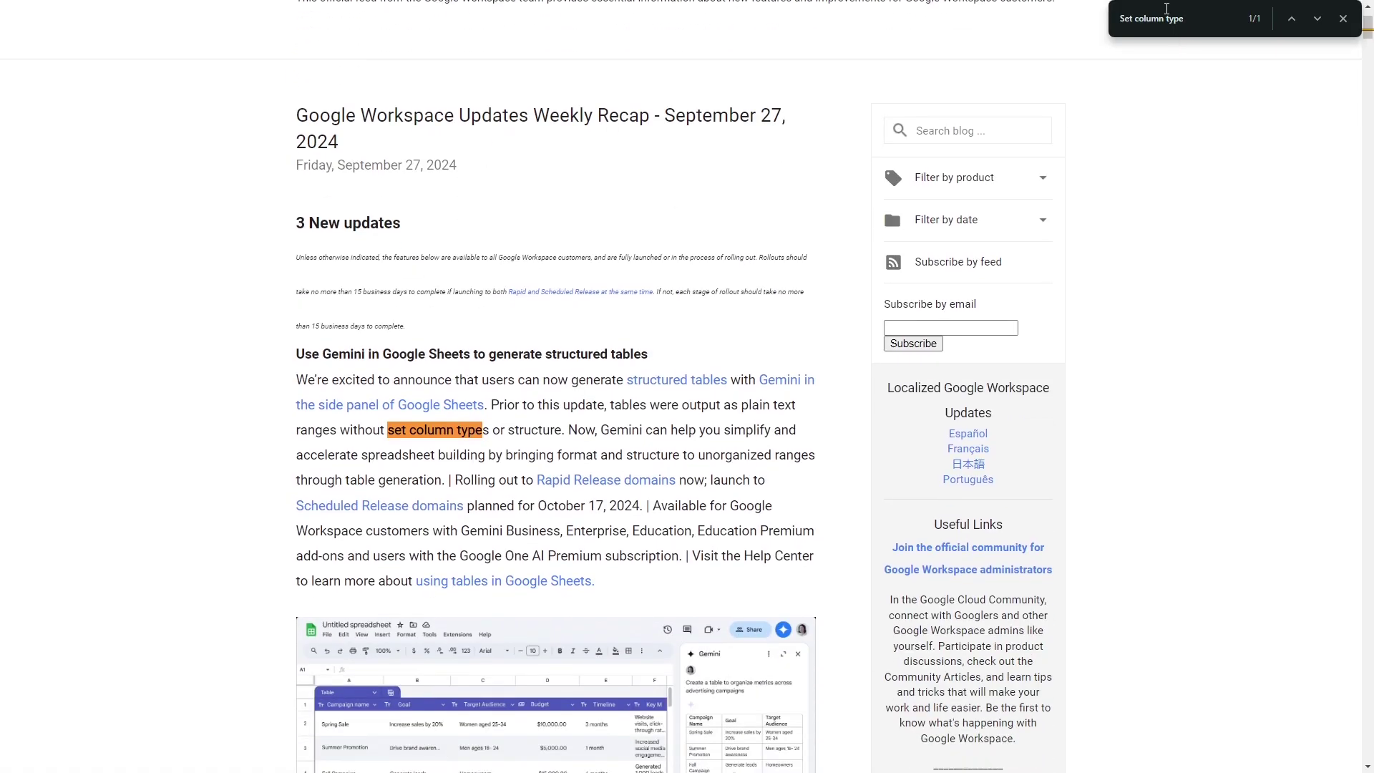
pyautogui.hotkey('ctrl', 'a')
pyautogui.write('#data')
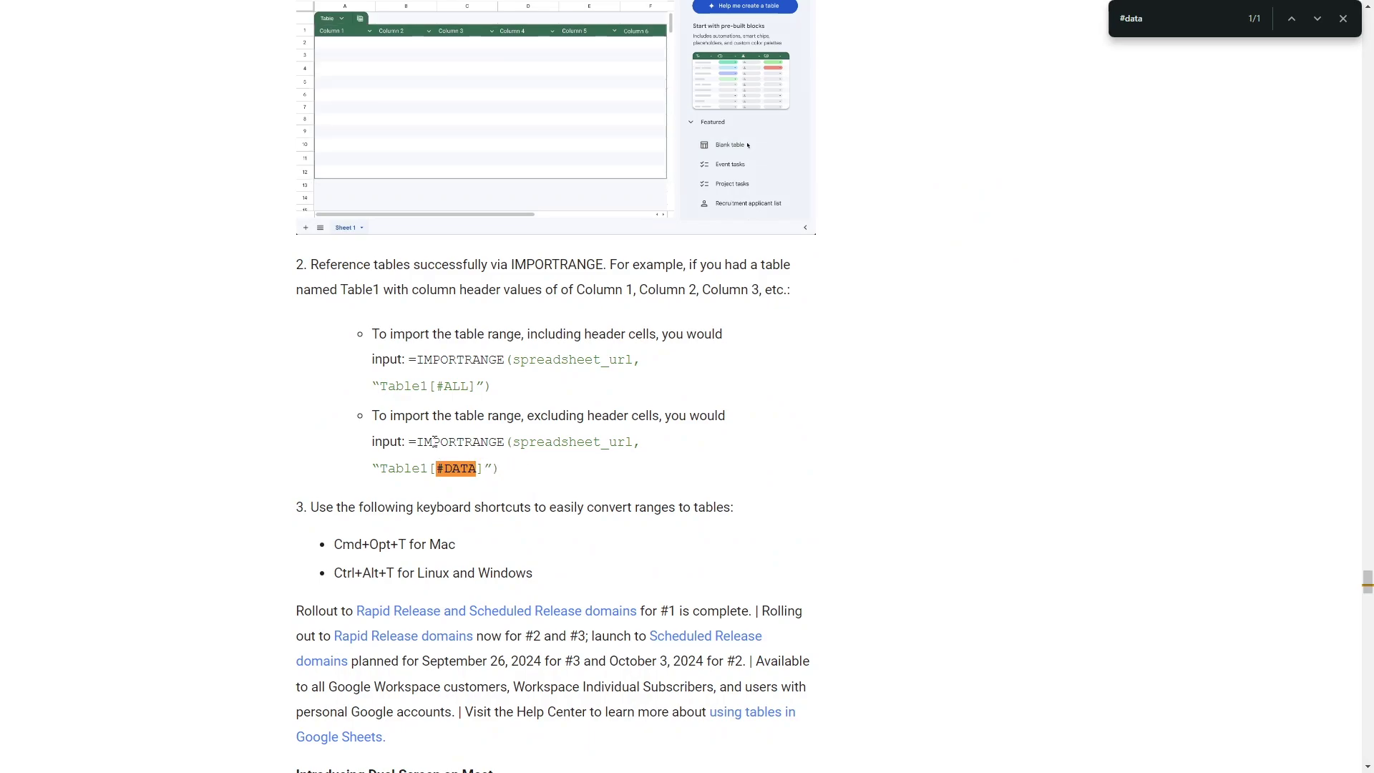
pyautogui.hotkey('ctrl', 'Tab')
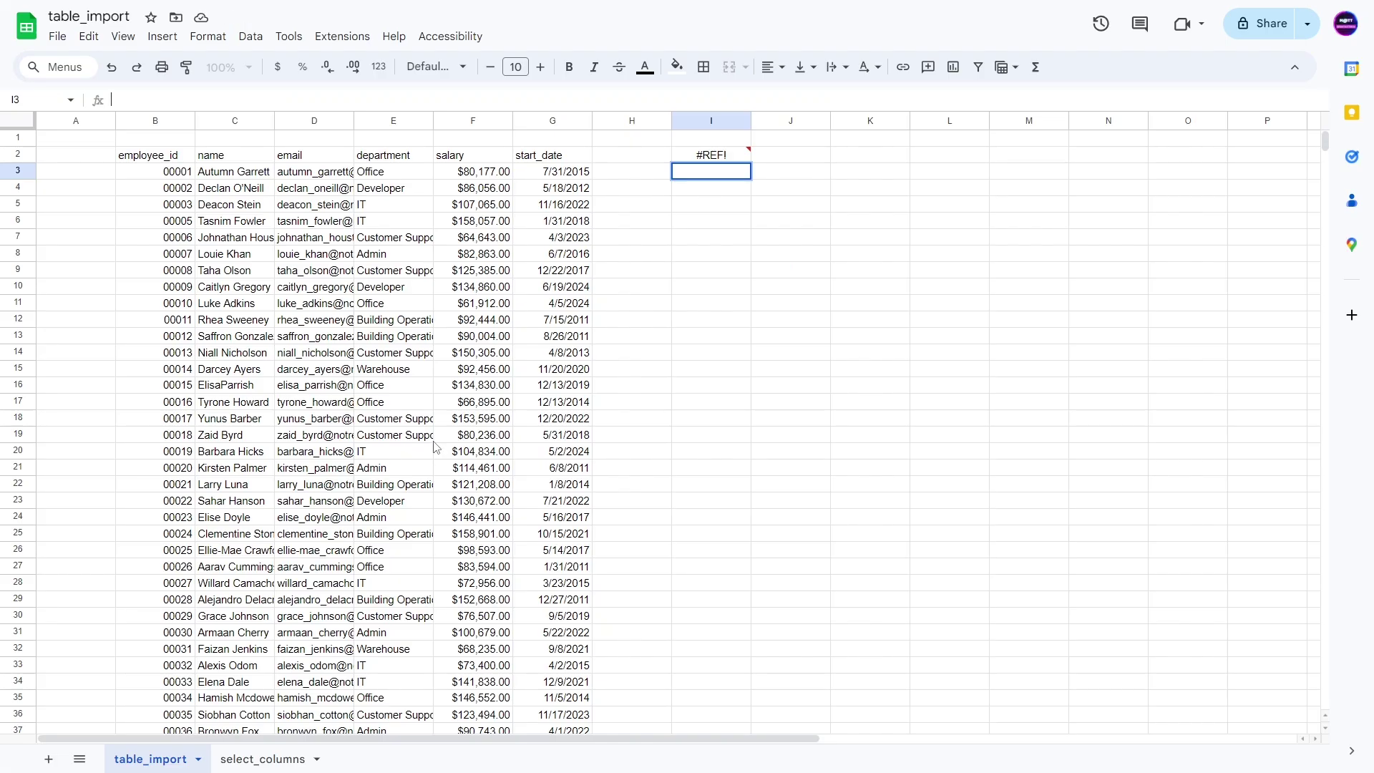
# Remove the bracketed part from the I2 formula's range string so it reads "Worker_table"
pyautogui.doubleClick(713, 154)
pyautogui.moveTo(748, 101); pyautogui.dragTo(788, 101)
pyautogui.press('BackSpace')
pyautogui.click(788, 101)
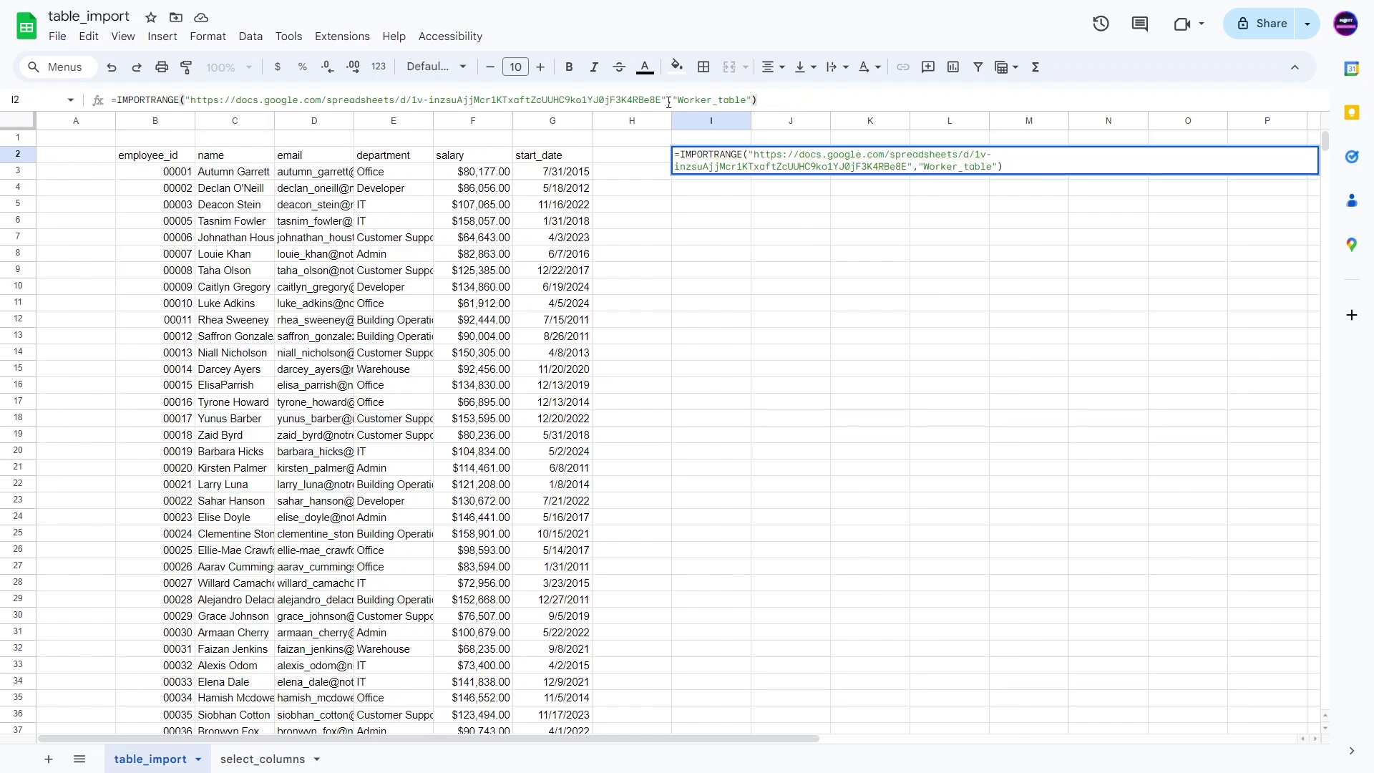
pyautogui.press('Return')
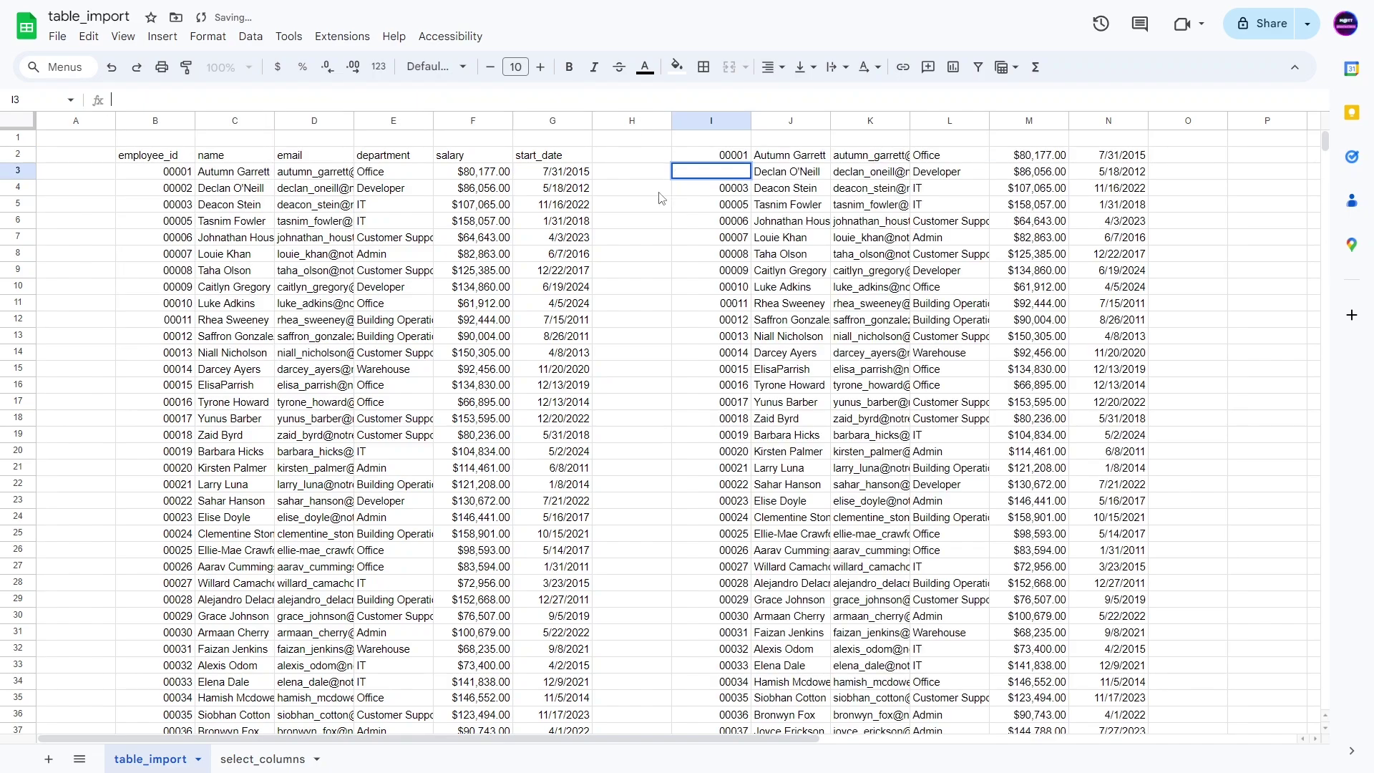
# Move the IMPORTRANGE formula from I2 down to I3
pyautogui.doubleClick(708, 155)
pyautogui.click(630, 140)
pyautogui.click(727, 157)
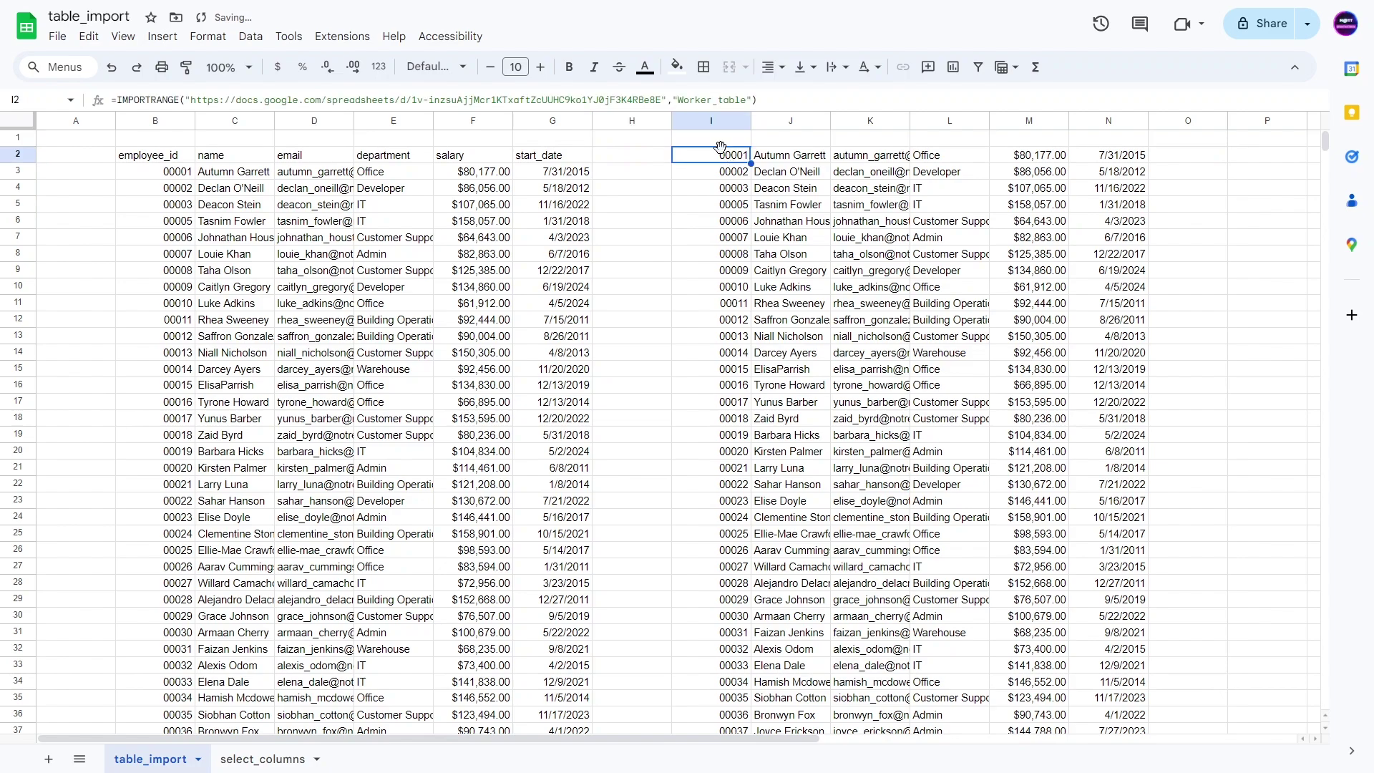
pyautogui.moveTo(728, 158); pyautogui.dragTo(729, 175)
pyautogui.click(630, 172)
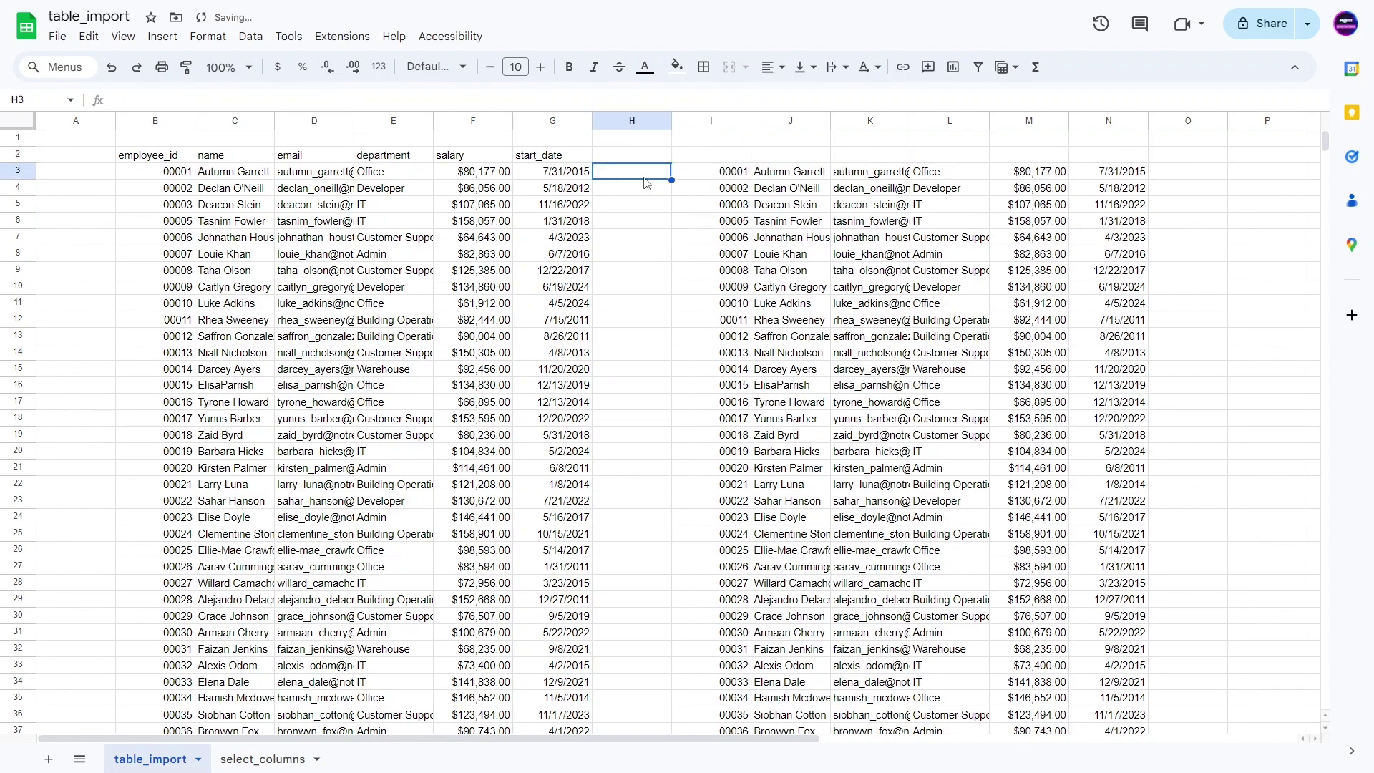
# Review the range string of the IMPORTRANGE formula in I3 without changing it
pyautogui.click(734, 178)
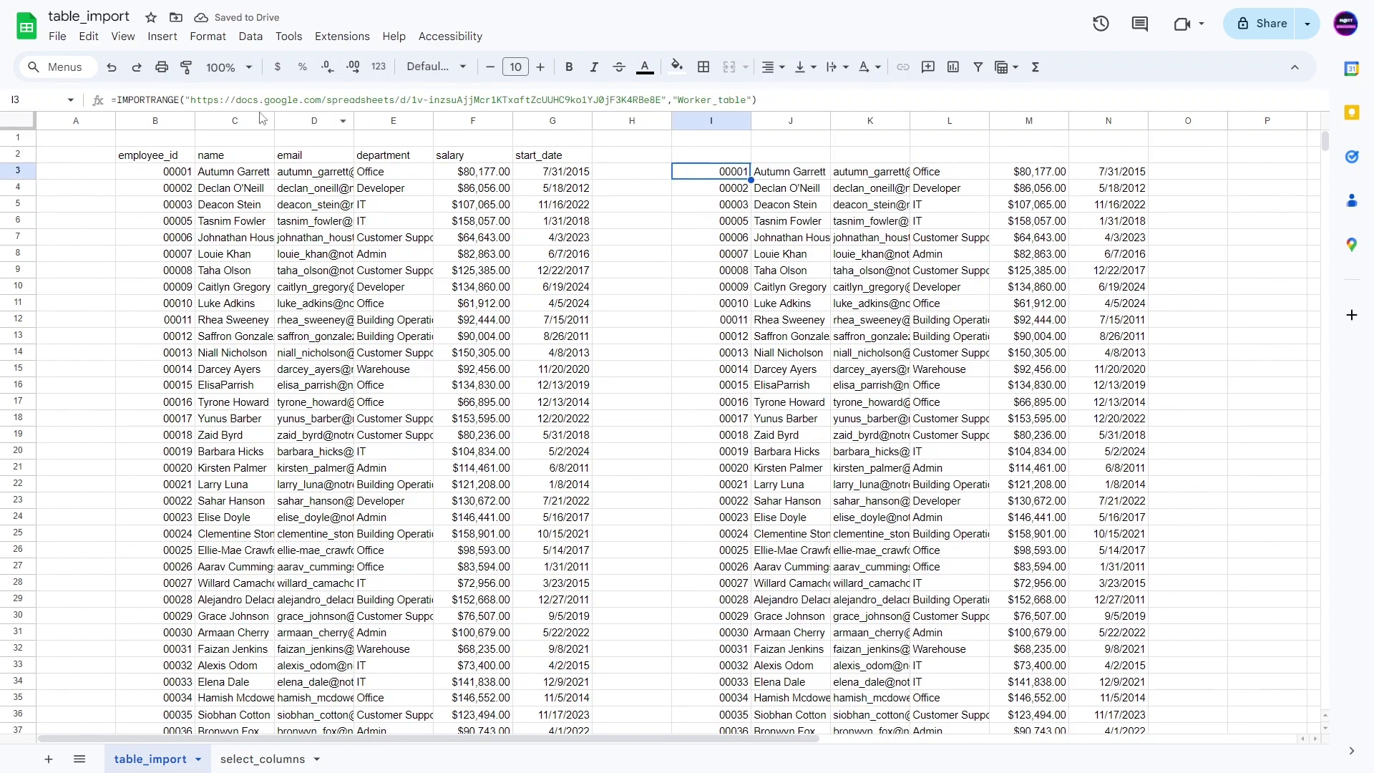
pyautogui.press('Return')
pyautogui.press('Escape')
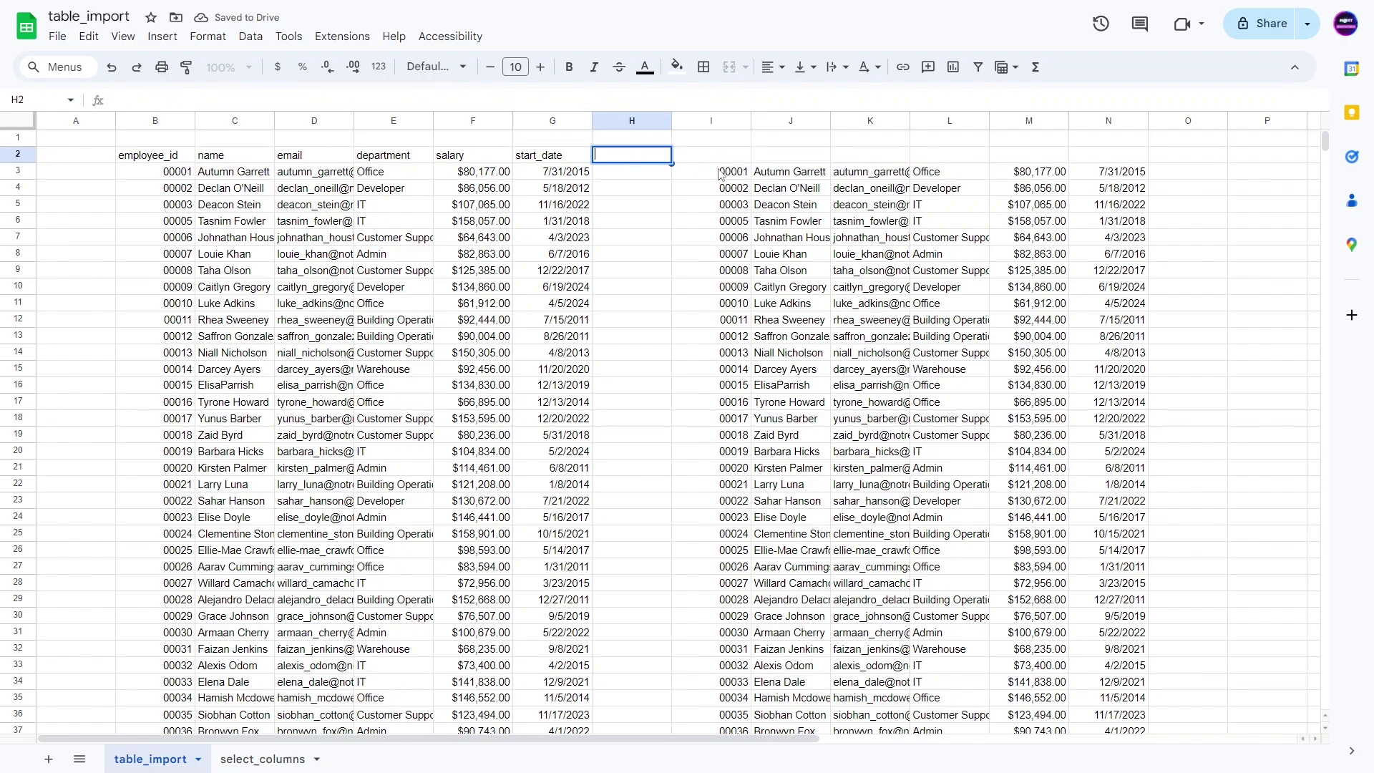
pyautogui.press('Return')
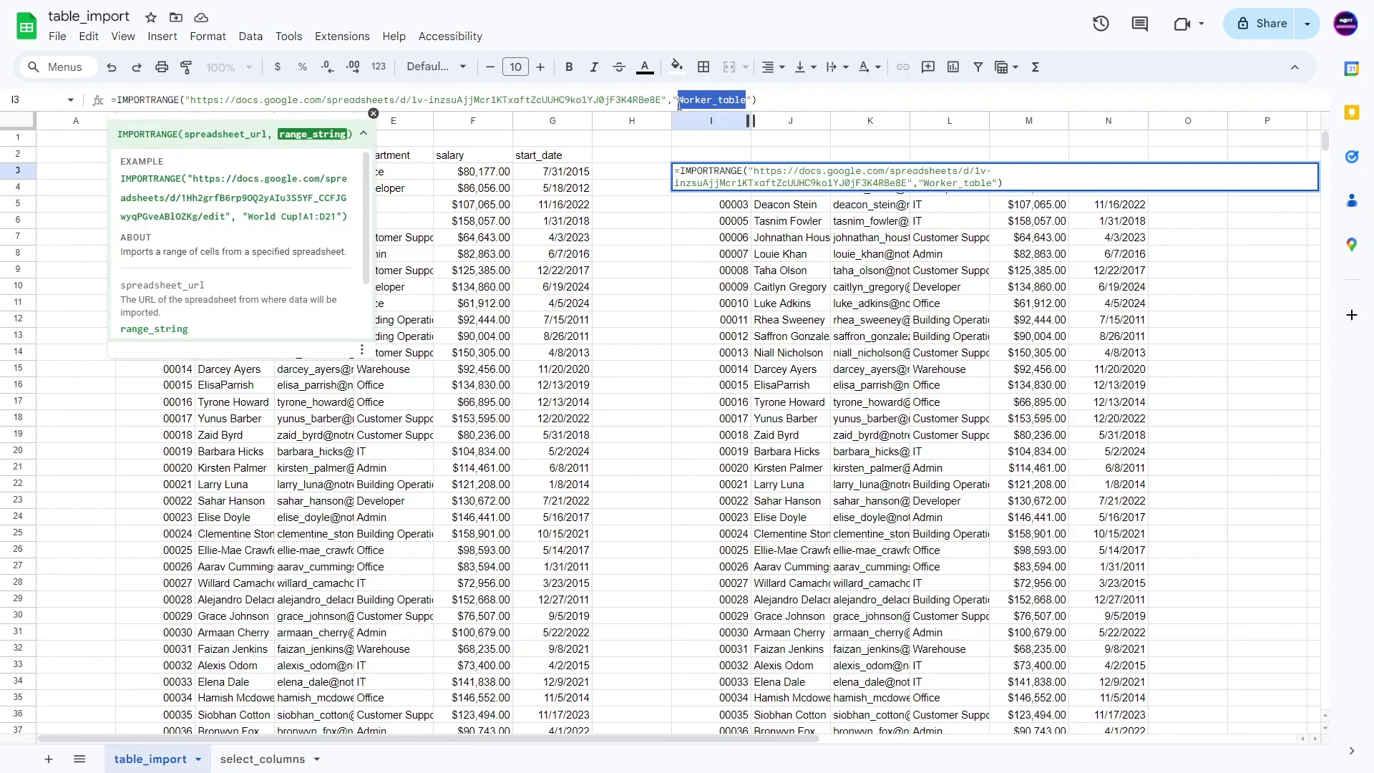
pyautogui.doubleClick(632, 237)
# Make the header cells B2:G2, from employee_id to start_date, bold
pyautogui.moveTo(156, 158); pyautogui.dragTo(591, 156)
pyautogui.hotkey('ctrl', 'b')
pyautogui.click(684, 204)
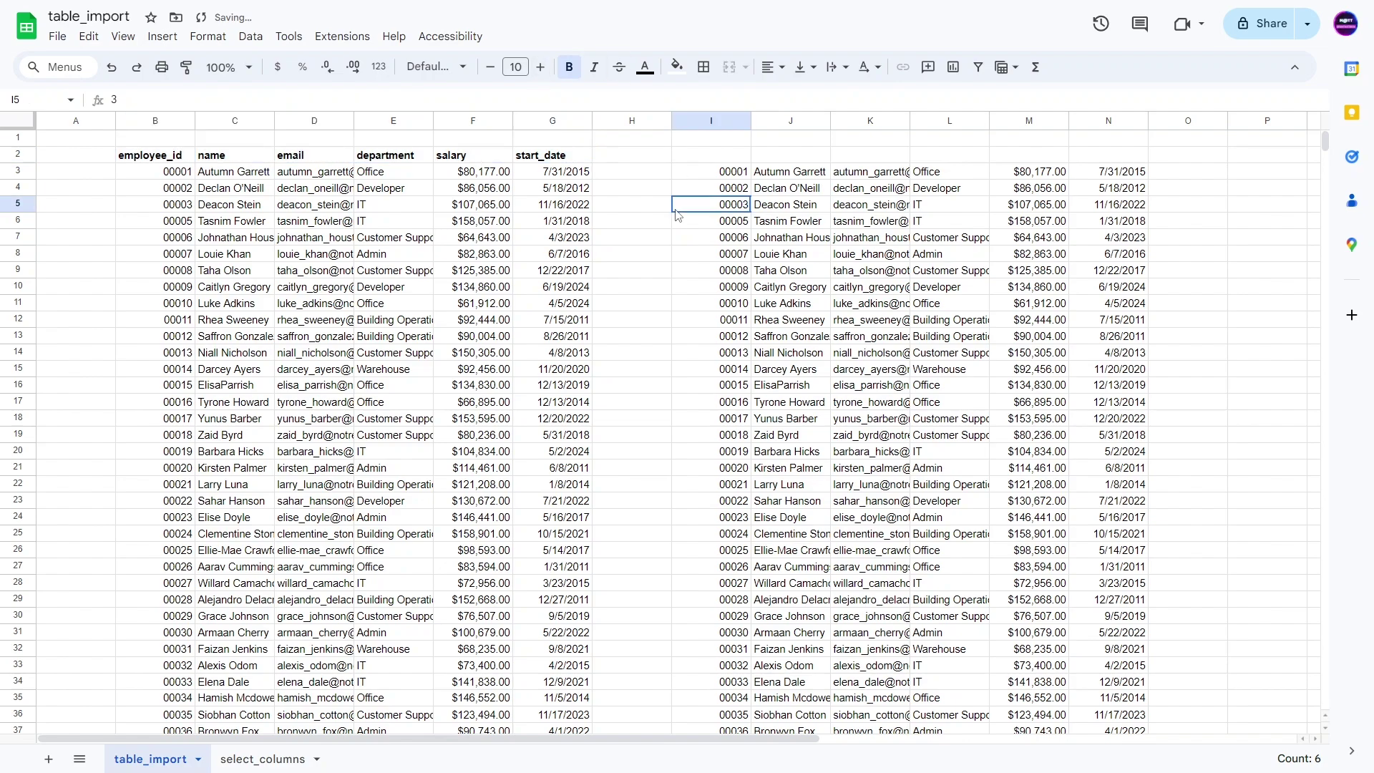
pyautogui.click(330, 188)
# Change the range string of the I3 formula to "Worker_table[department]" to import only that column
pyautogui.click(679, 173)
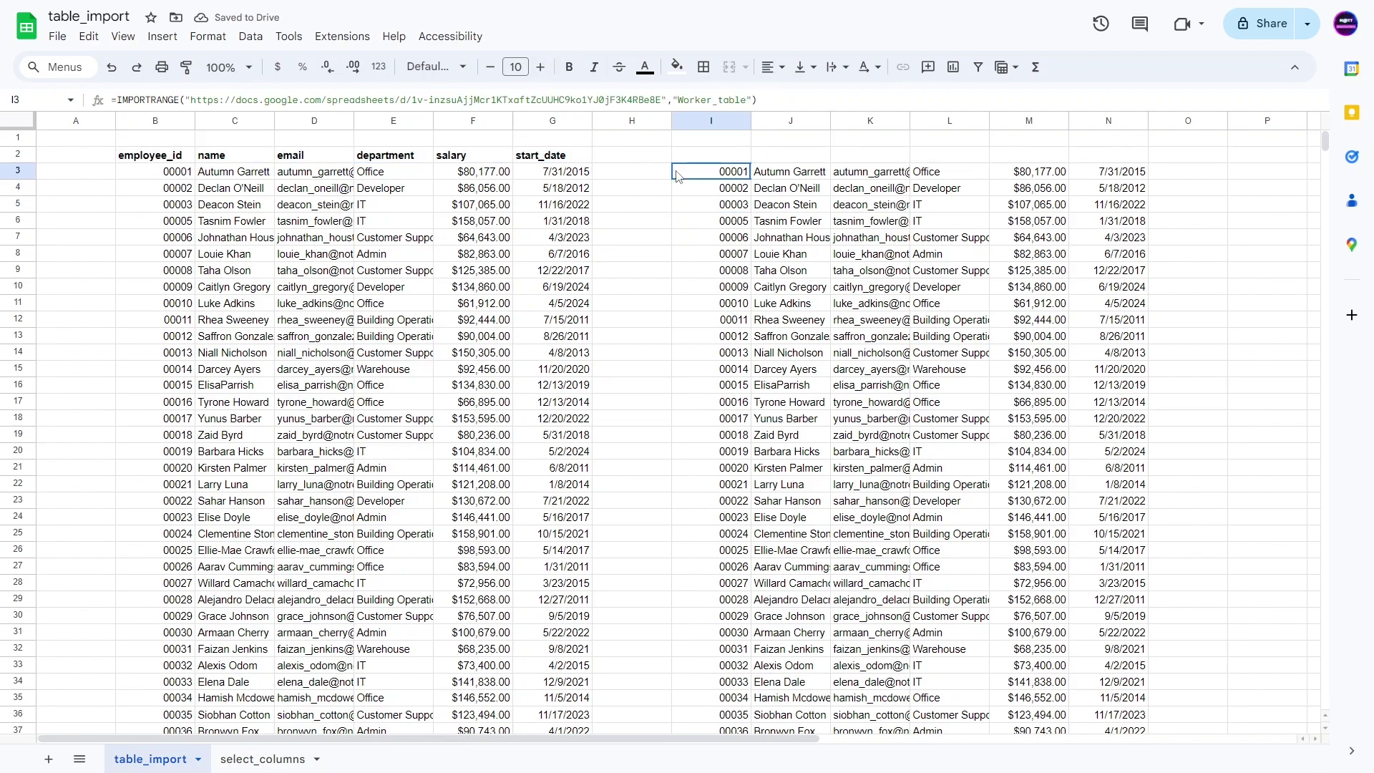
pyautogui.click(749, 100)
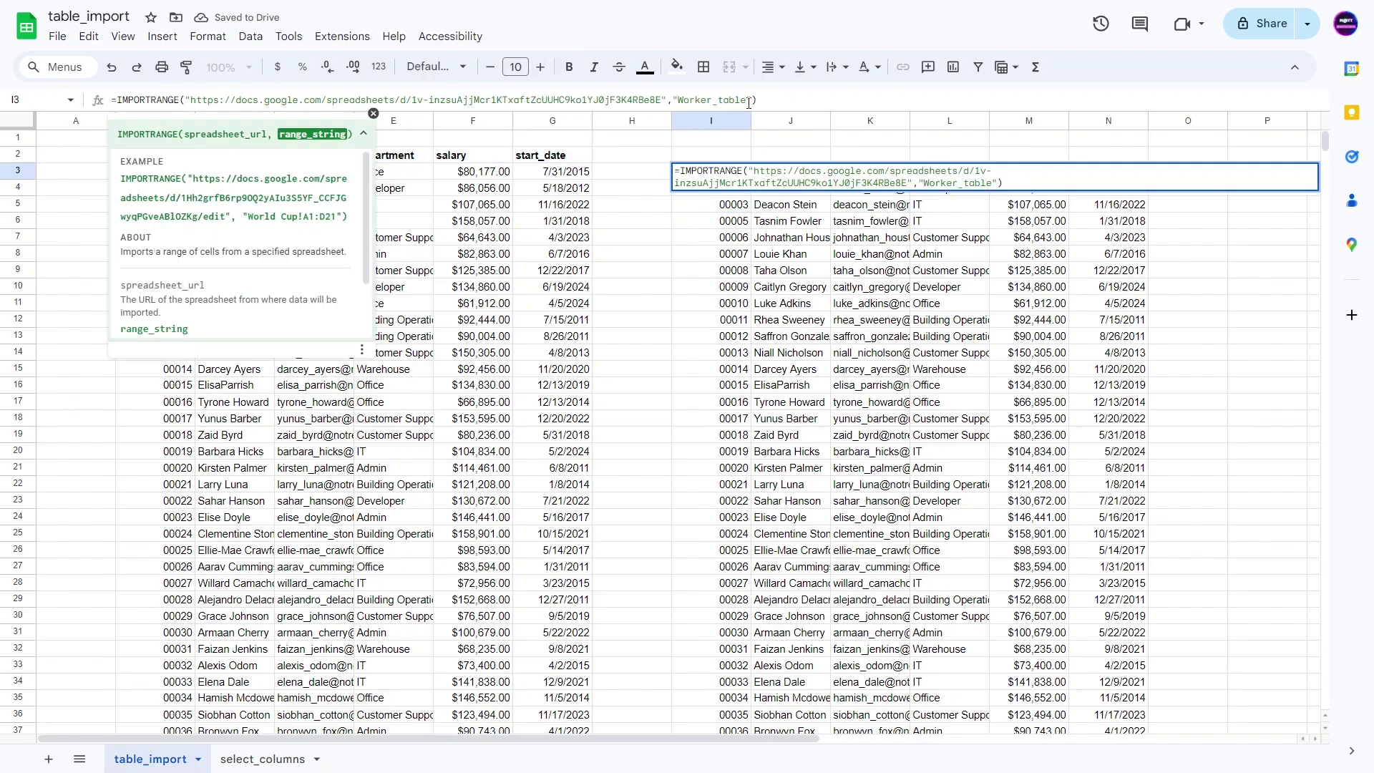
pyautogui.write('[]')
pyautogui.write('department')
pyautogui.press('Return')
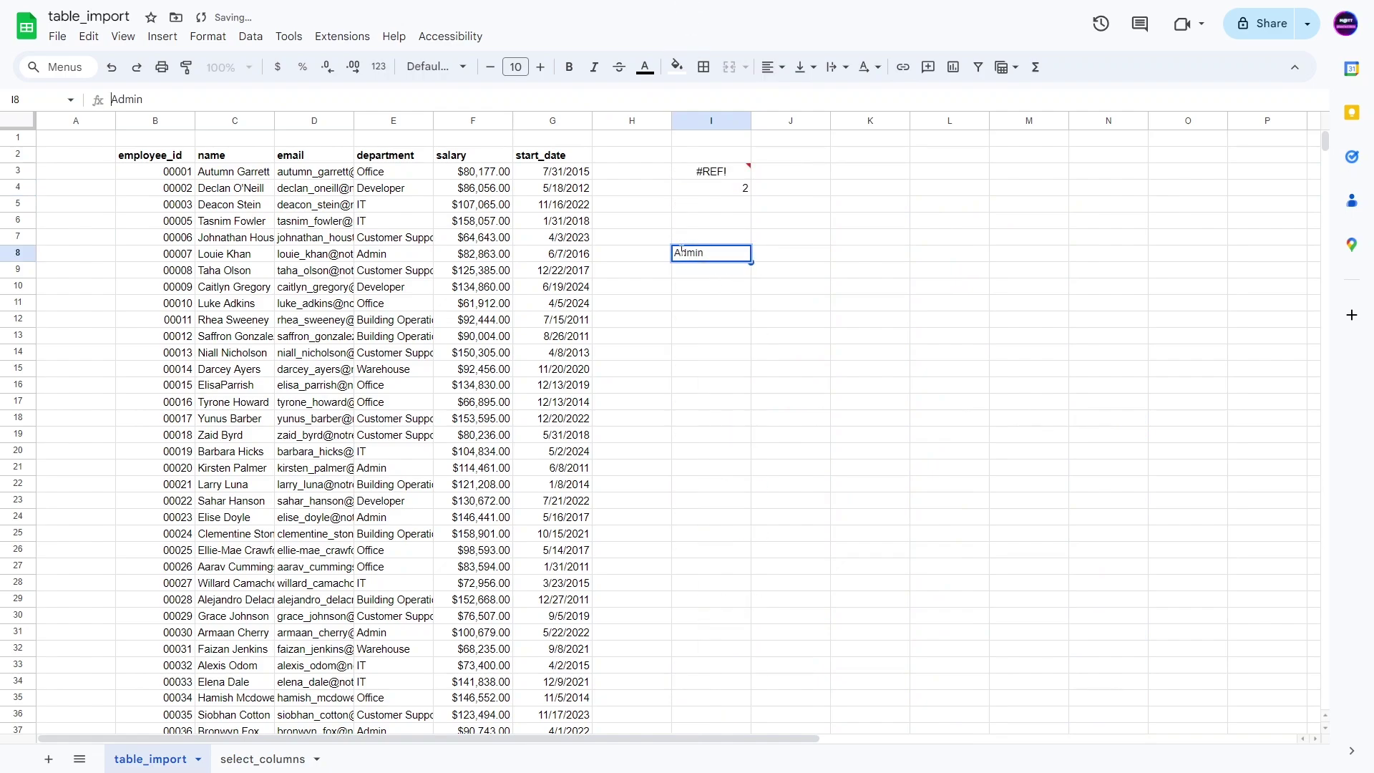
# Examine the I3 formula and compare the imported department column with the employee_id rows down to the end of the data
pyautogui.click(666, 228)
pyautogui.moveTo(707, 188); pyautogui.dragTo(718, 315)
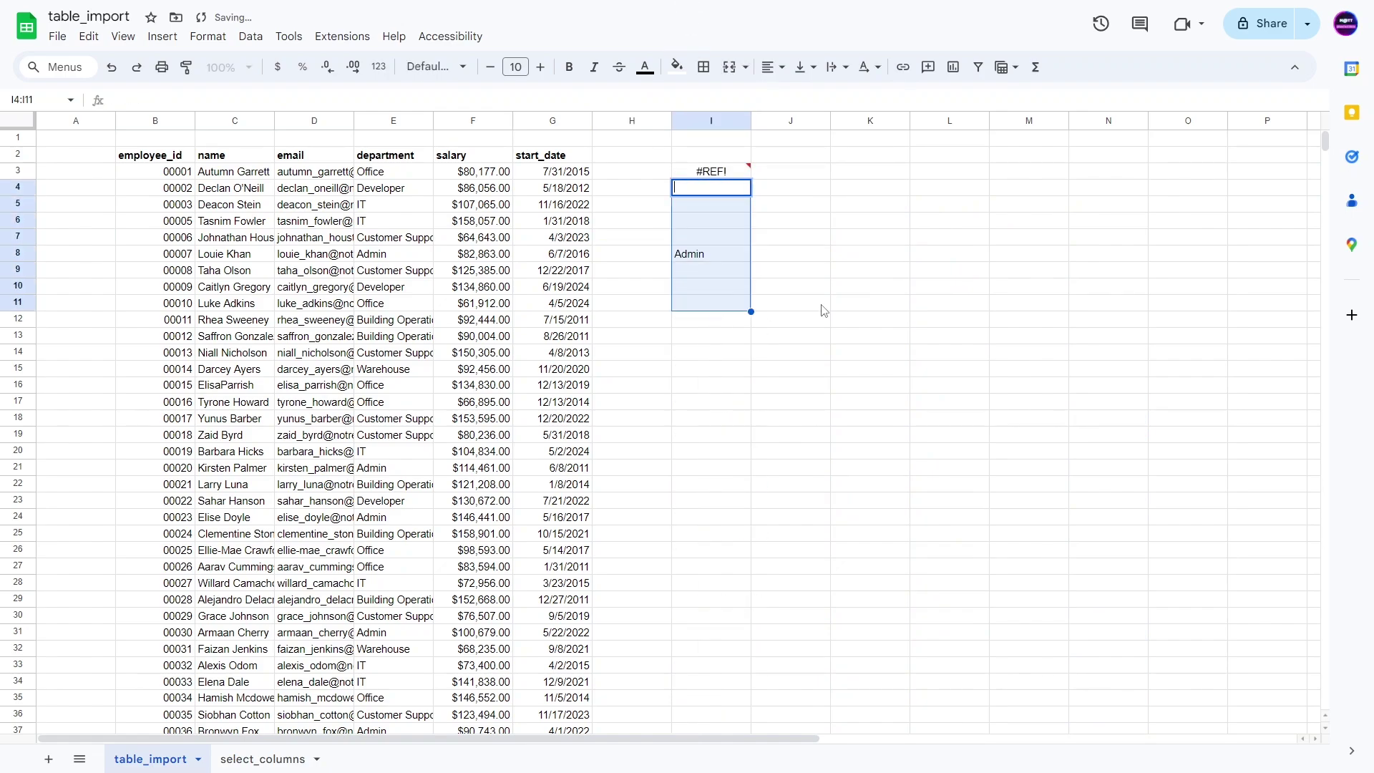
pyautogui.click(826, 310)
pyautogui.click(702, 265)
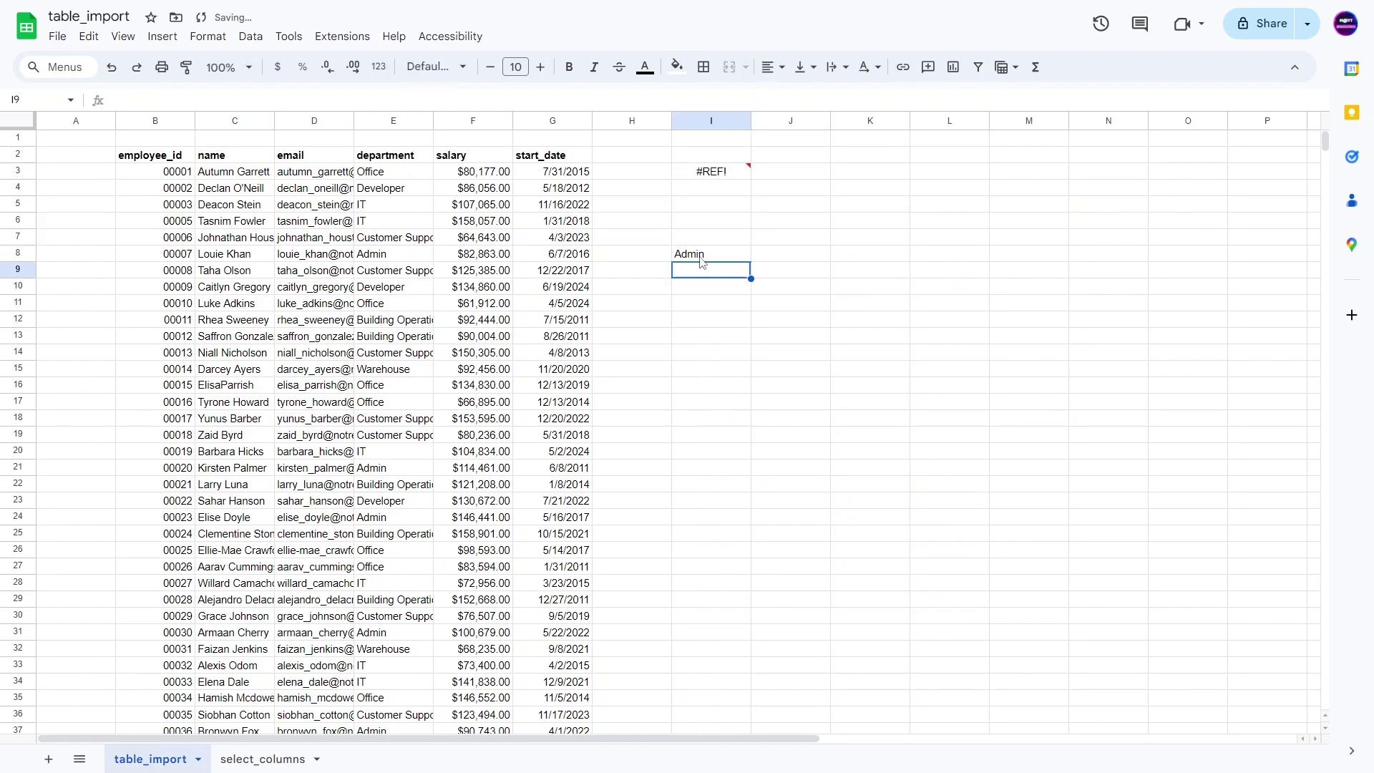
pyautogui.click(716, 176)
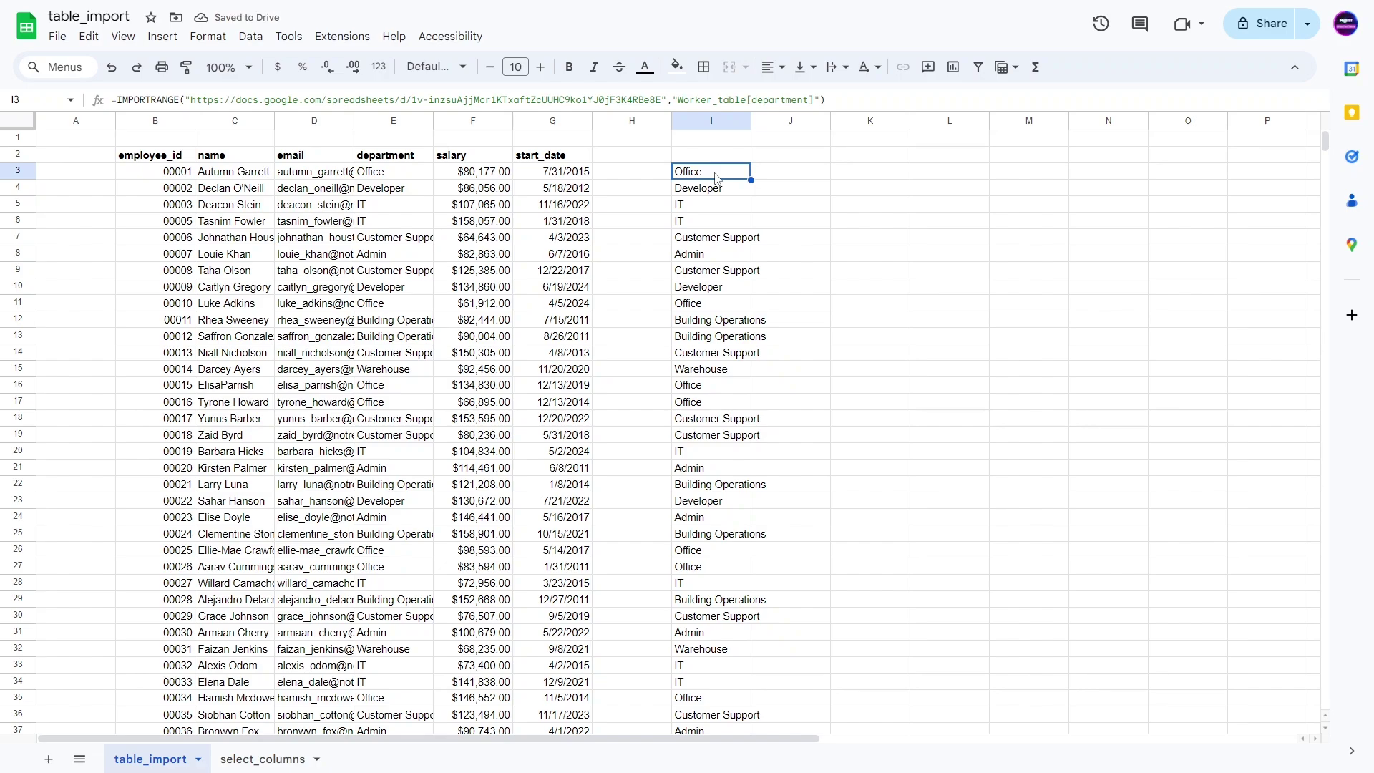
pyautogui.click(787, 99)
pyautogui.doubleClick(795, 100)
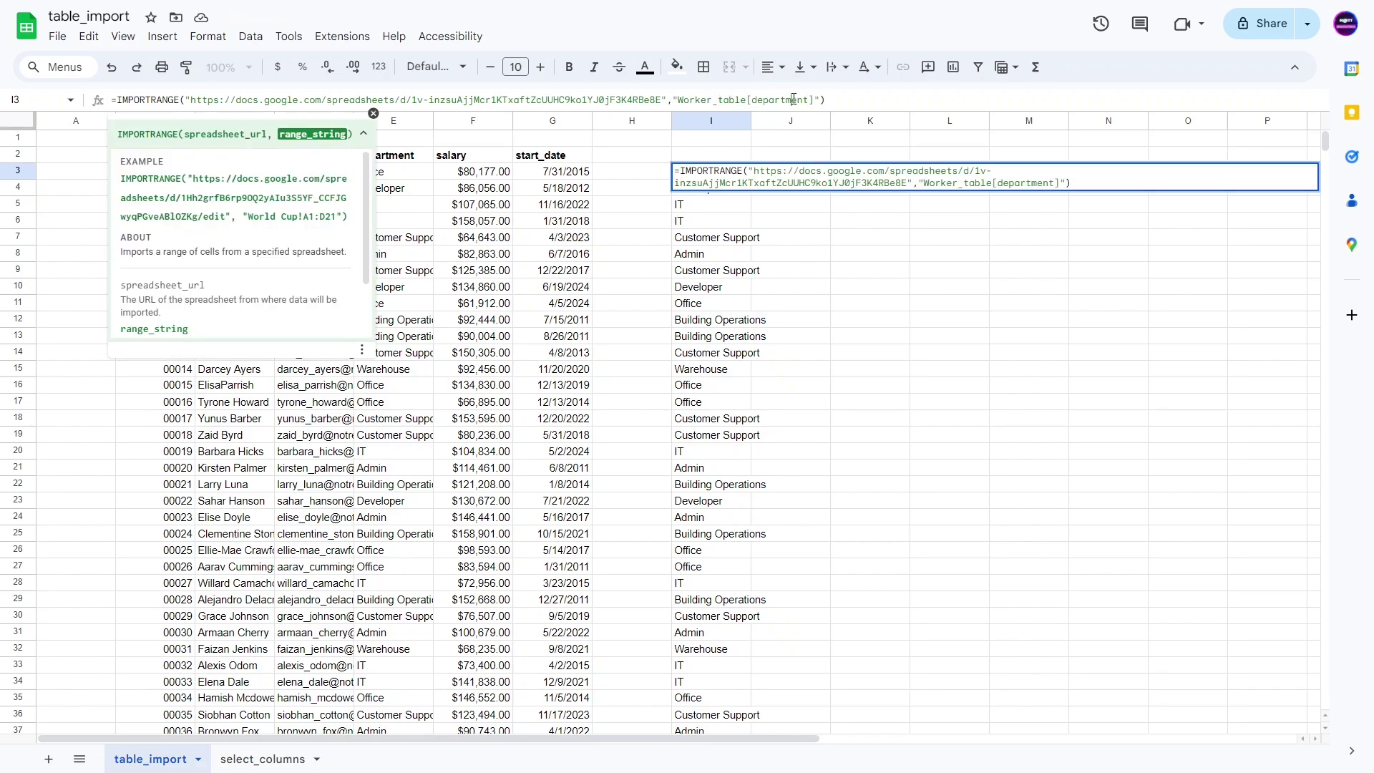
pyautogui.click(643, 223)
pyautogui.click(705, 174)
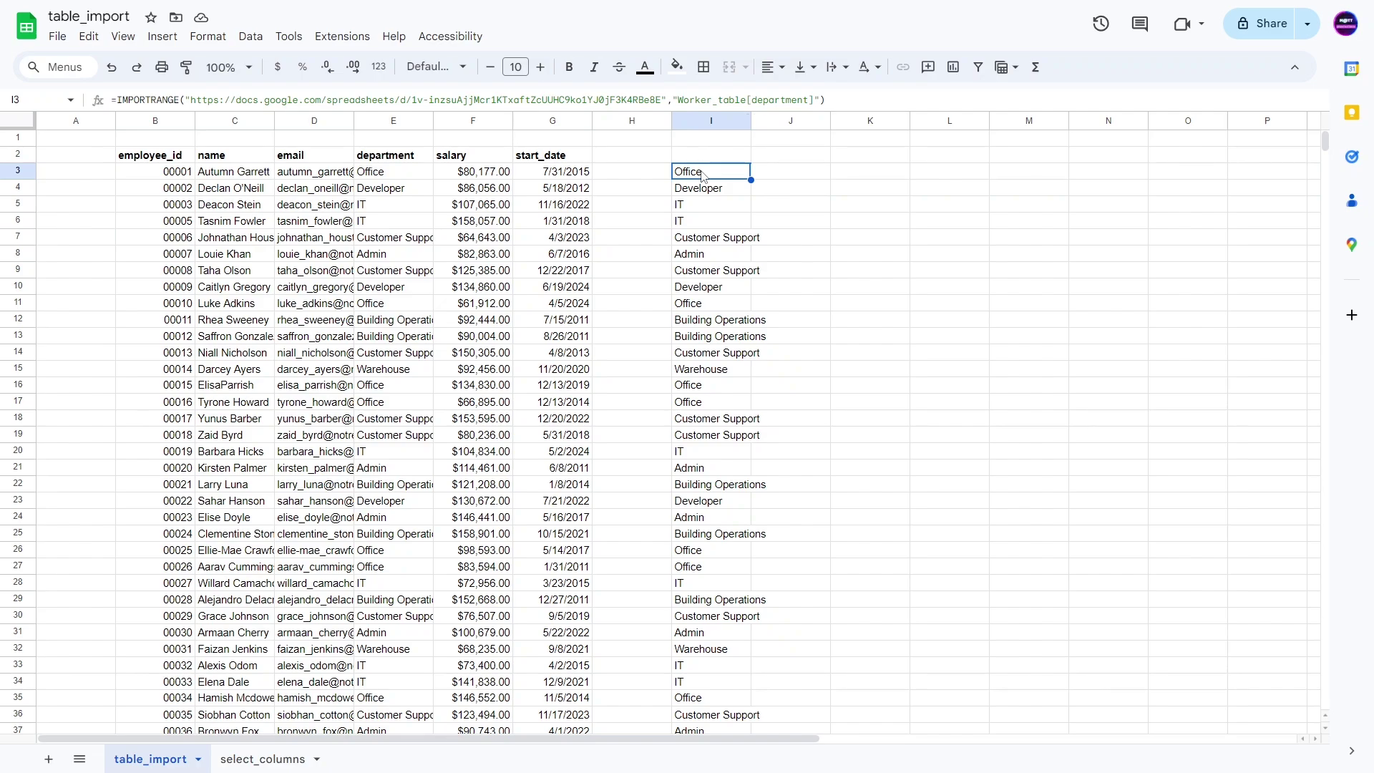
pyautogui.scroll(-20, 695, 177)
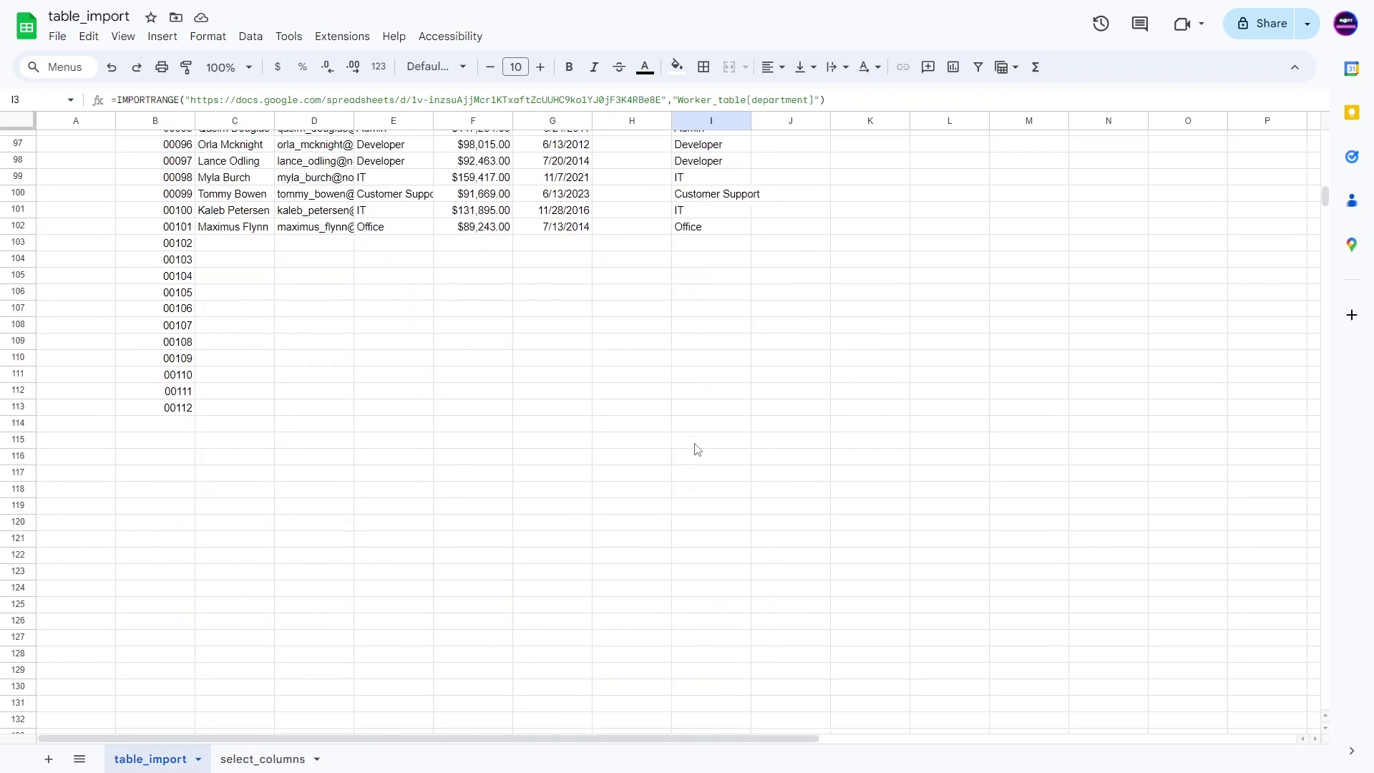
pyautogui.moveTo(159, 259); pyautogui.dragTo(161, 376)
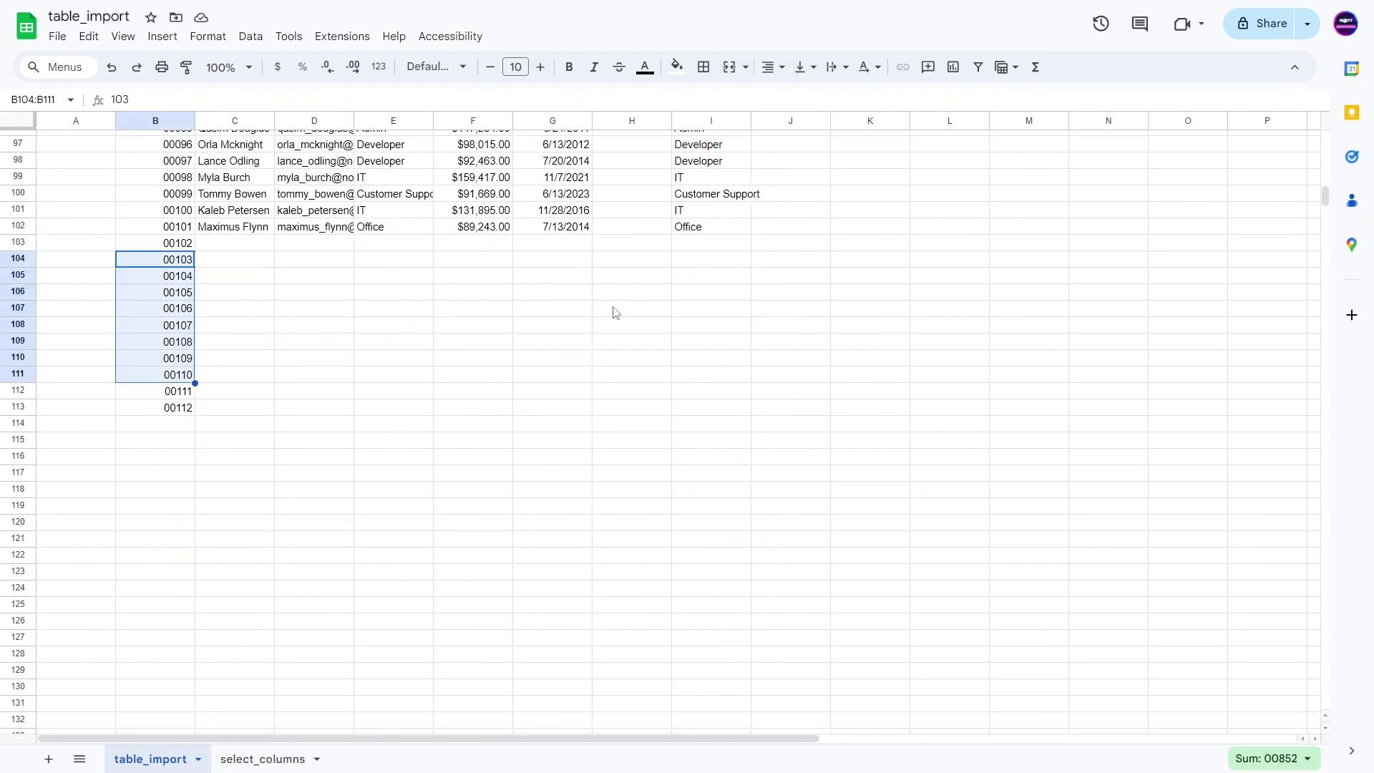
# Enter the test text "jkl;" in I107 below the imported department data, then clear I105:I109
pyautogui.click(741, 313)
pyautogui.write('jkl;')
pyautogui.click(566, 425)
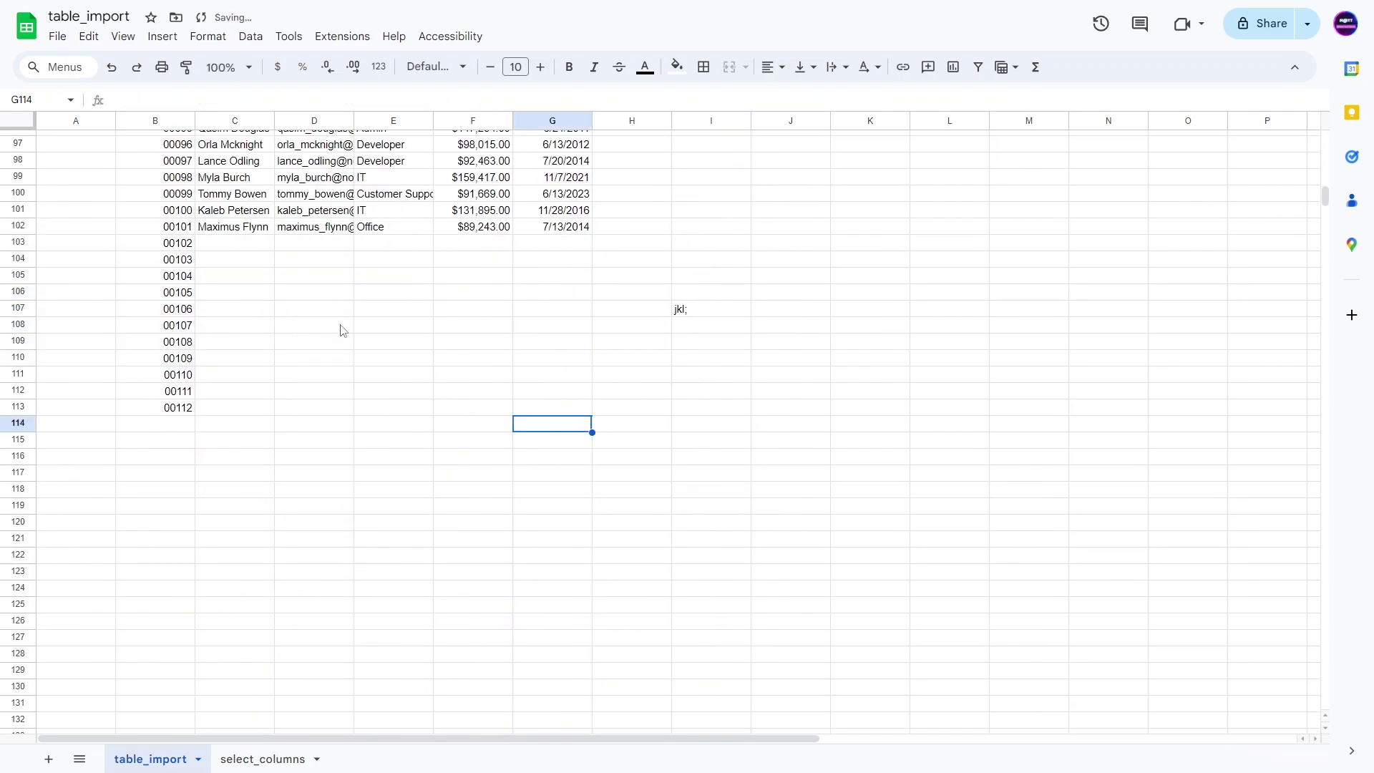
pyautogui.moveTo(710, 276); pyautogui.dragTo(712, 342)
pyautogui.press('Delete')
pyautogui.click(602, 398)
# Enter the test text "jk;l" in I118 and in I114, below the last employee_id row
pyautogui.click(730, 487)
pyautogui.write('jk;l')
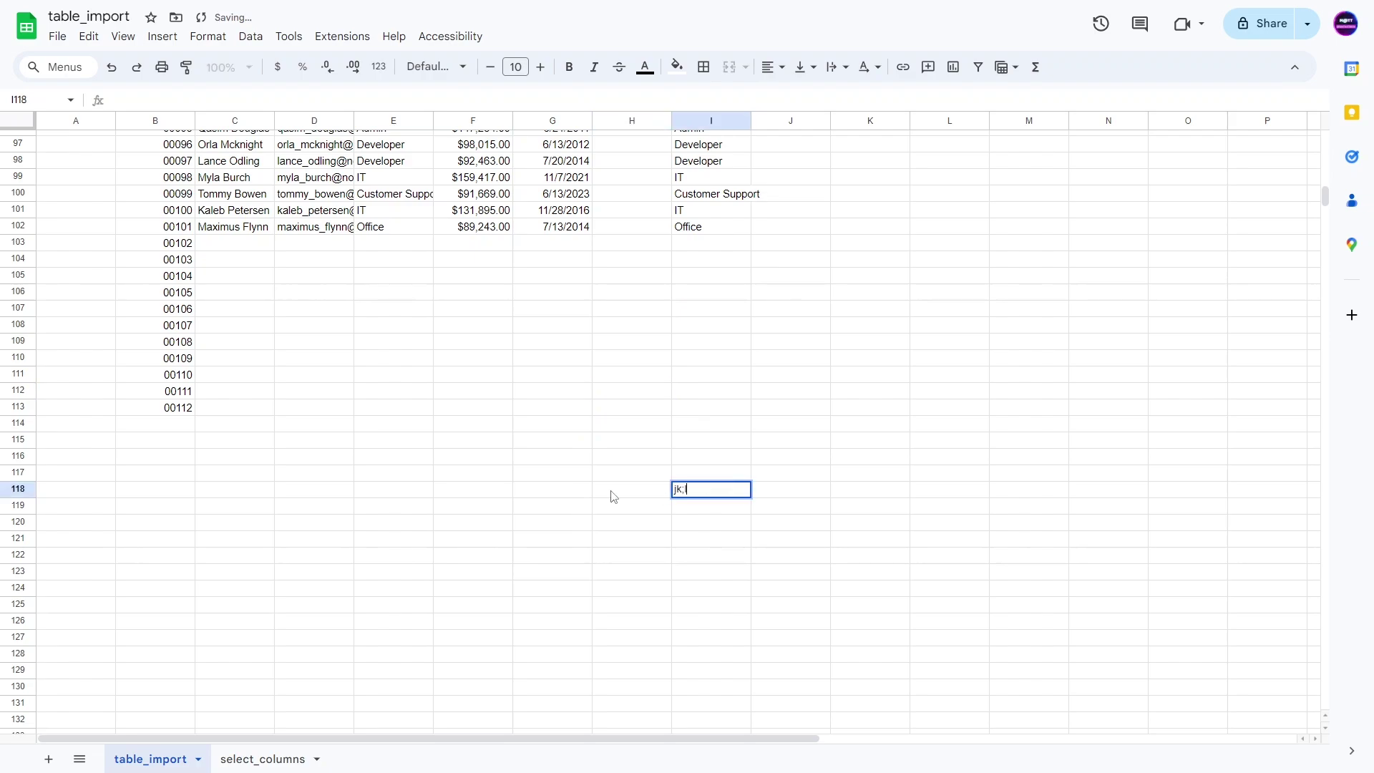
pyautogui.click(460, 499)
pyautogui.click(697, 429)
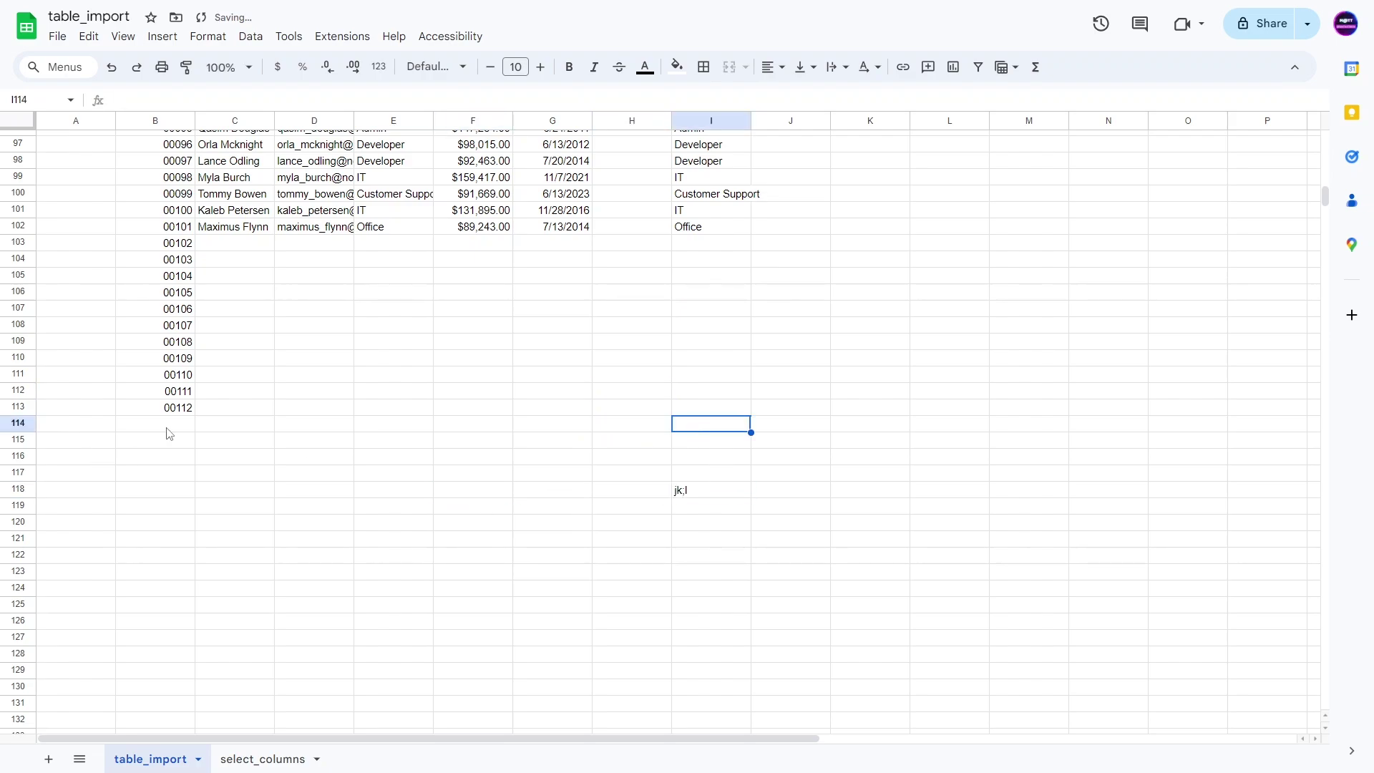
pyautogui.moveTo(169, 432); pyautogui.dragTo(706, 426)
pyautogui.click(715, 426)
pyautogui.write('jk;l')
pyautogui.click(565, 493)
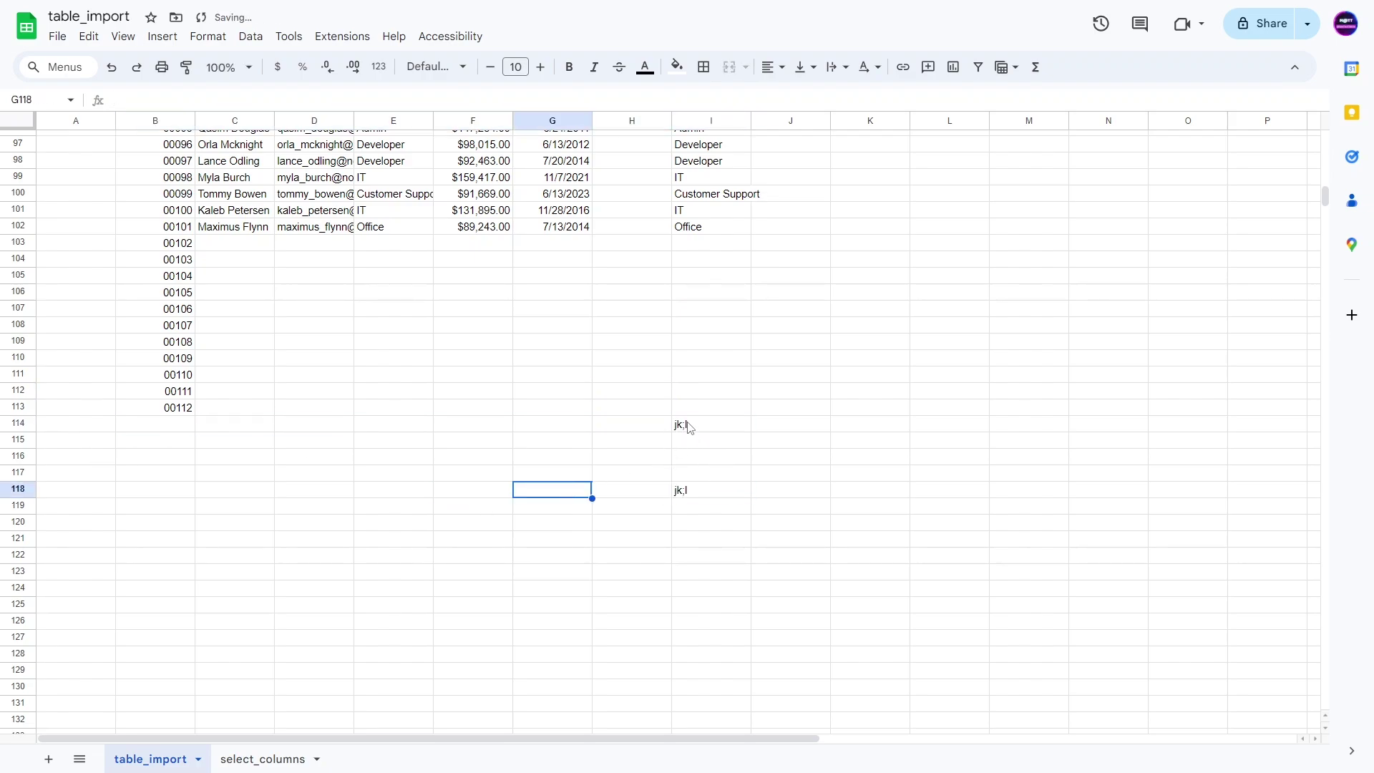
# Enter the test text "jk;l" in I113, then clear all test entries from I113 downward
pyautogui.click(709, 427)
pyautogui.click(703, 411)
pyautogui.write('jk;l')
pyautogui.click(551, 457)
pyautogui.moveTo(680, 408); pyautogui.dragTo(687, 590)
pyautogui.press('Delete')
pyautogui.click(484, 503)
pyautogui.moveTo(166, 412); pyautogui.dragTo(722, 414)
pyautogui.click(499, 474)
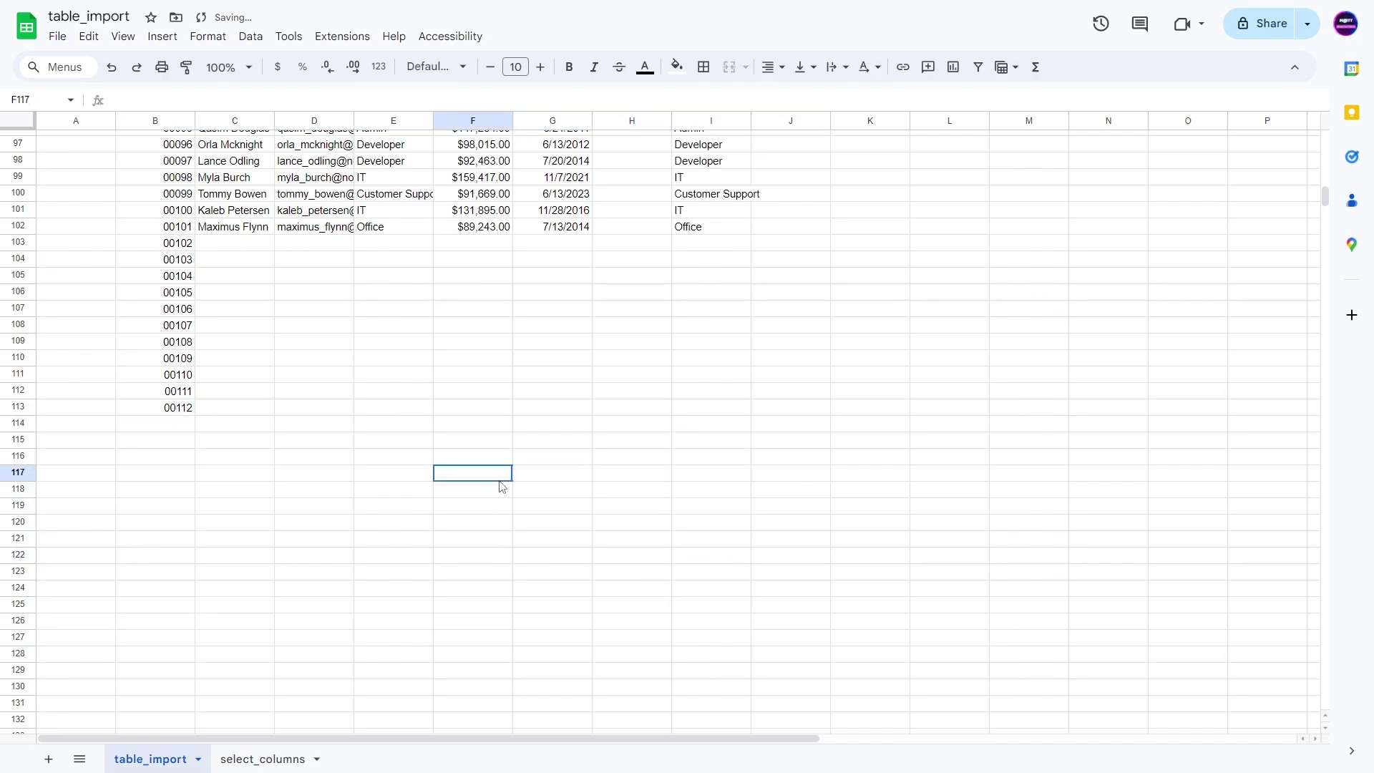
# Return to I3 and review its department IMPORTRANGE formula
pyautogui.scroll(20, 696, 179)
pyautogui.click(697, 173)
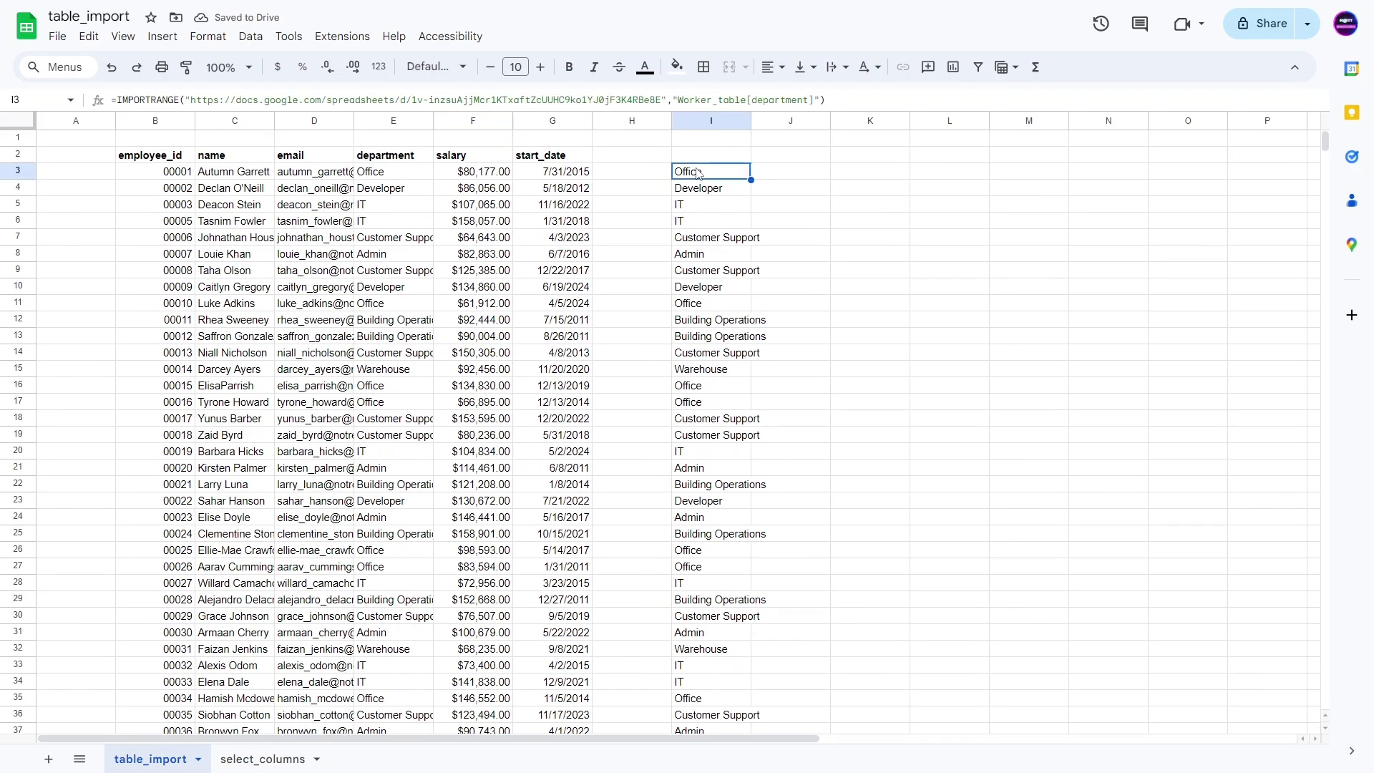
pyautogui.click(633, 188)
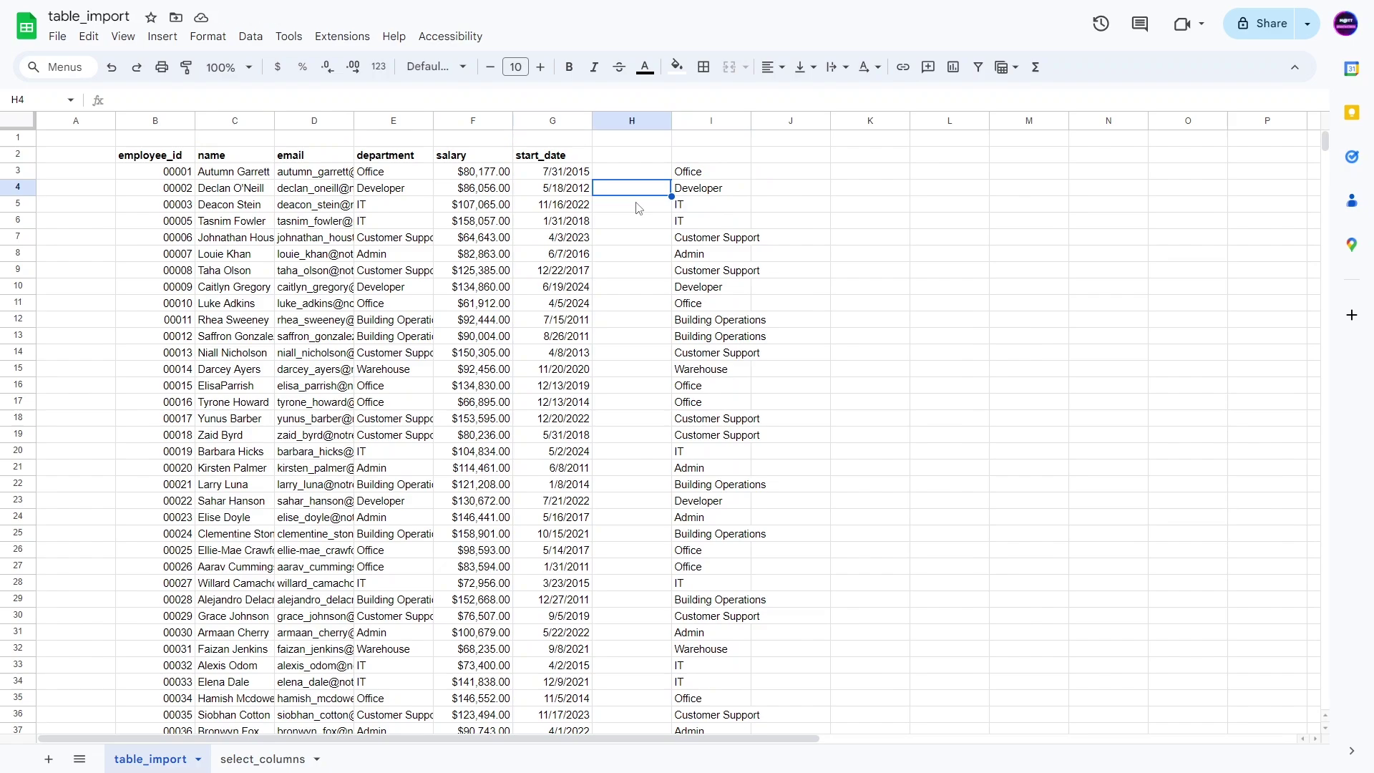
# Open the select_columns sheet and look over the column choices in the columns_to_show dropdown in J3
pyautogui.click(262, 759)
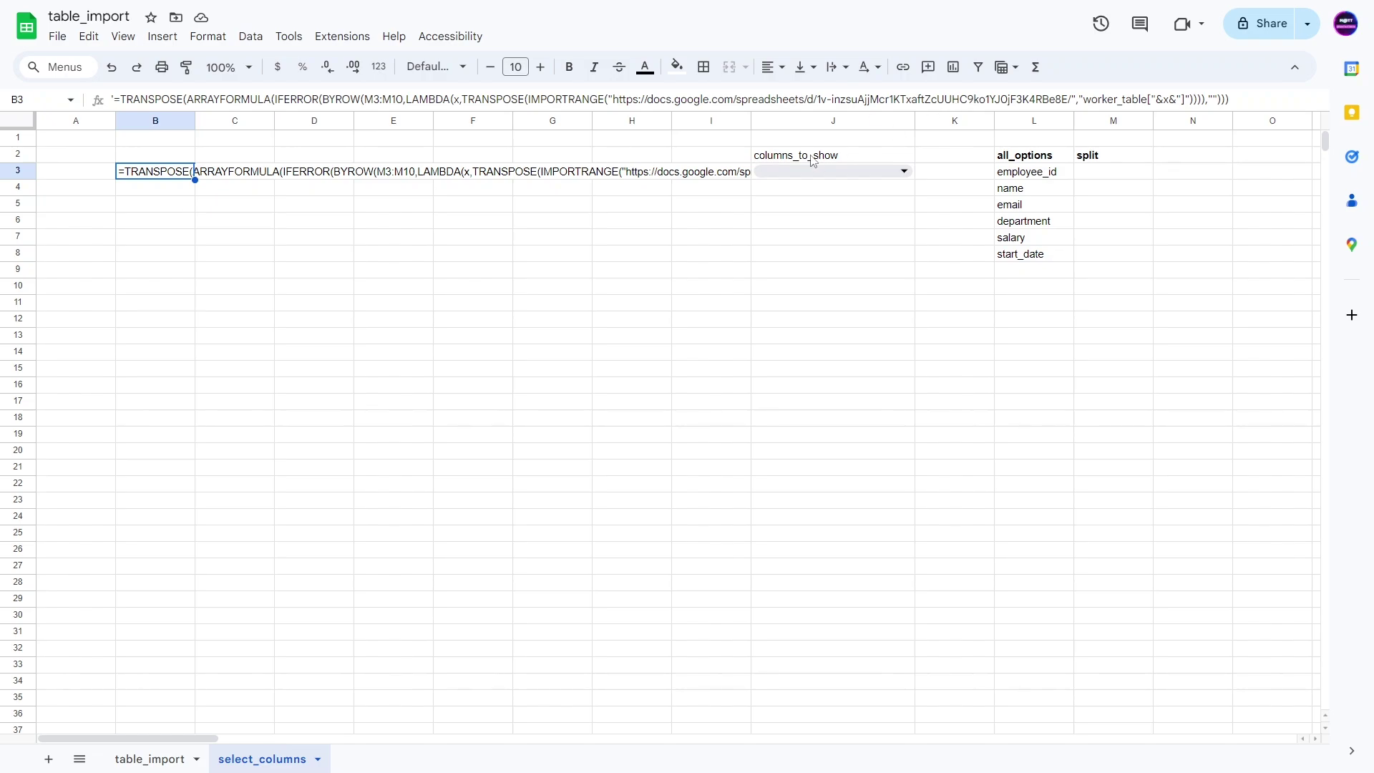
pyautogui.click(836, 171)
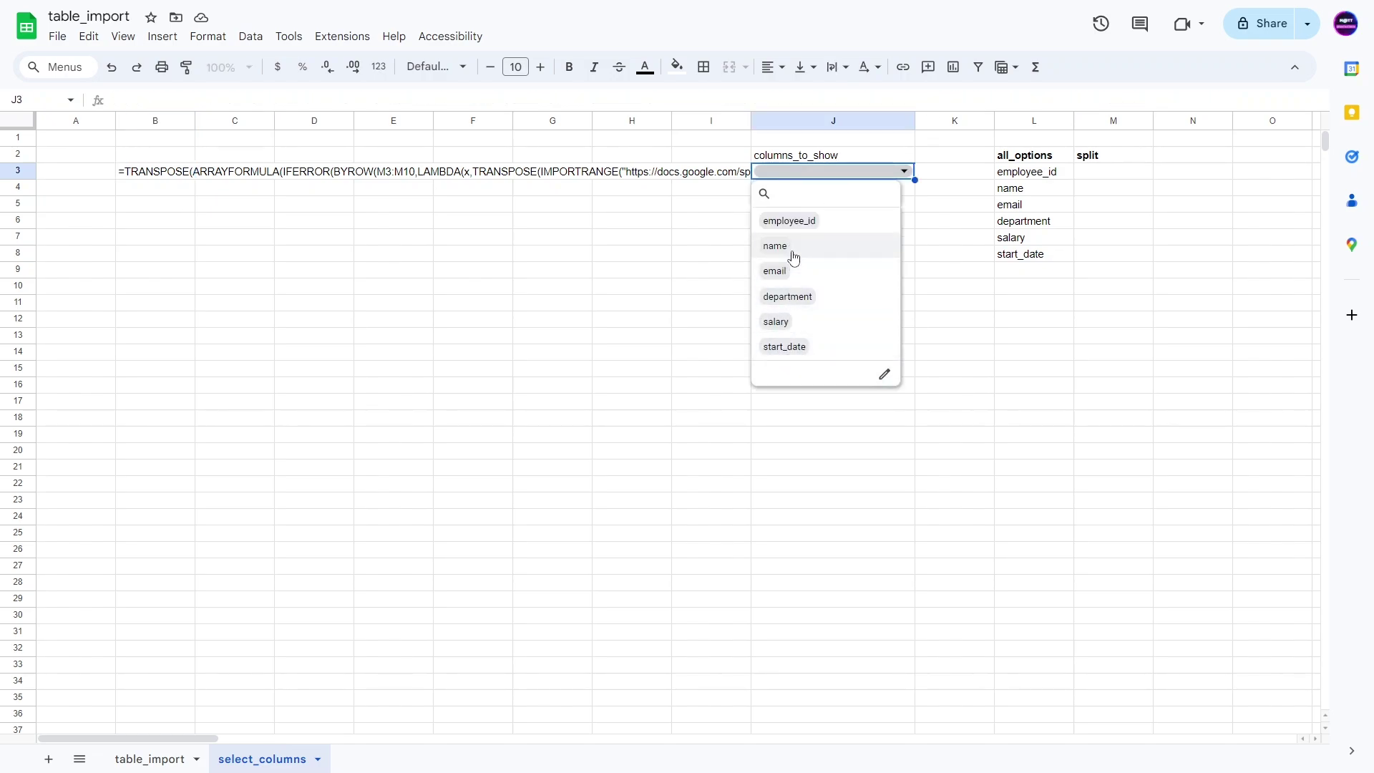
pyautogui.click(205, 193)
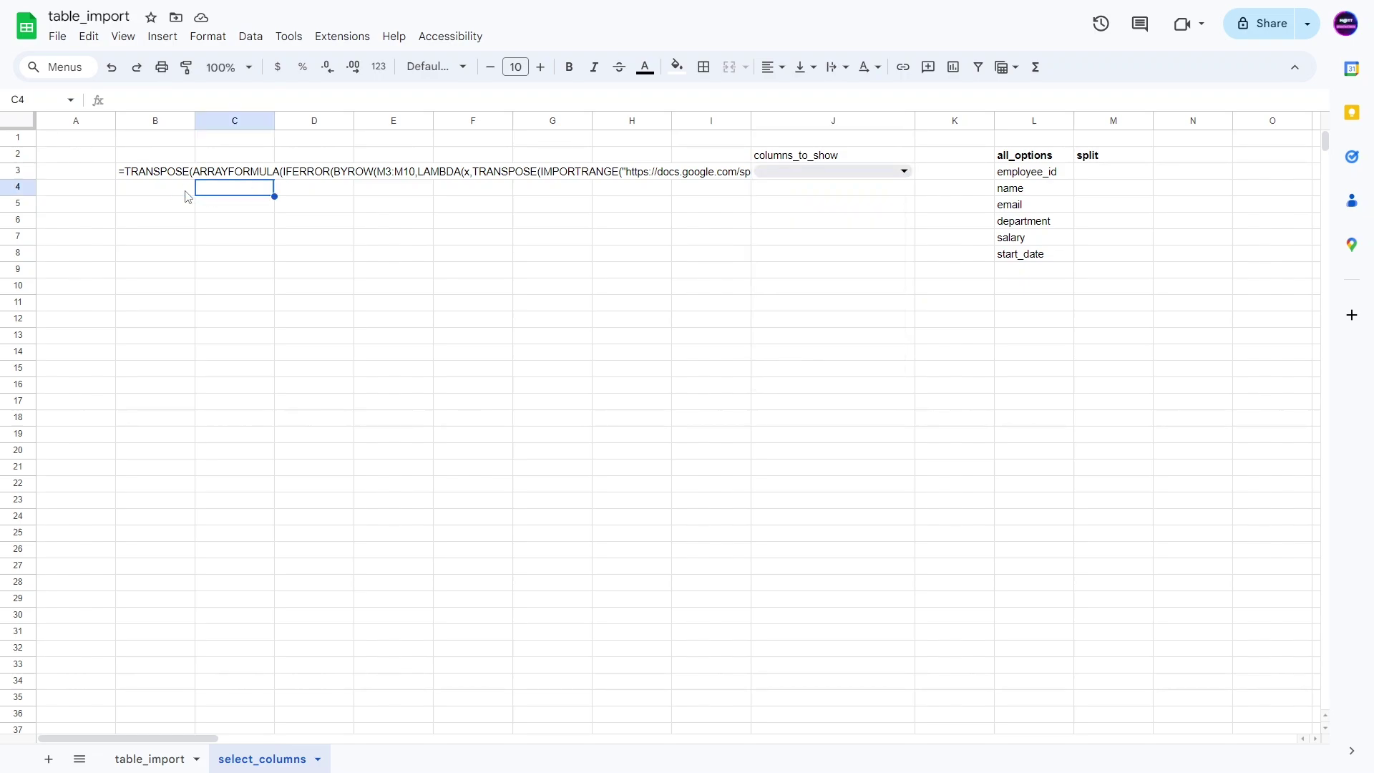
# Turn the text in B3 into a live formula by removing the leading apostrophe before =TRANSPOSE
pyautogui.click(153, 179)
pyautogui.click(122, 99)
pyautogui.press('Home')
pyautogui.press('Delete')
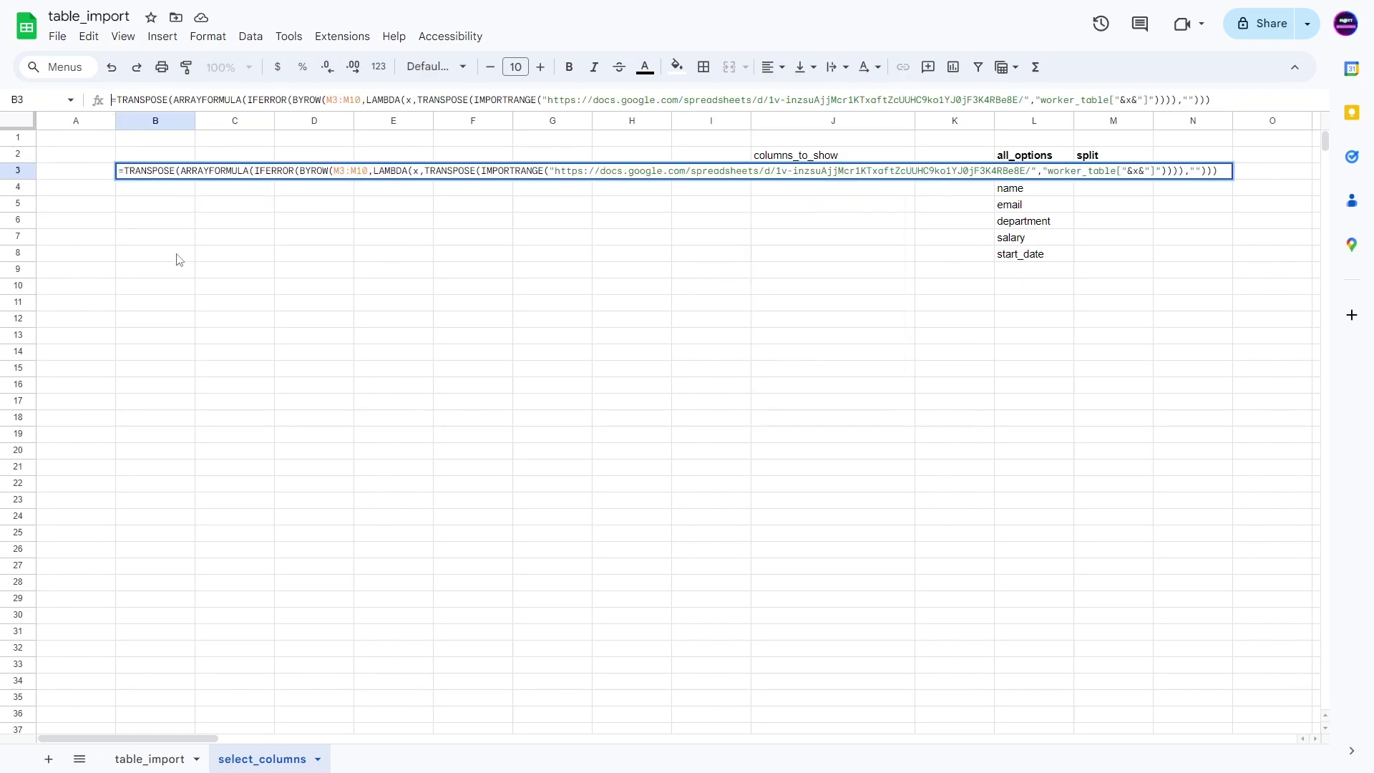
pyautogui.press('Return')
# Examine the full TRANSPOSE, BYROW and IMPORTRANGE formula in B3 and the M3:M10 range it references
pyautogui.doubleClick(129, 174)
pyautogui.moveTo(193, 111); pyautogui.dragTo(199, 187)
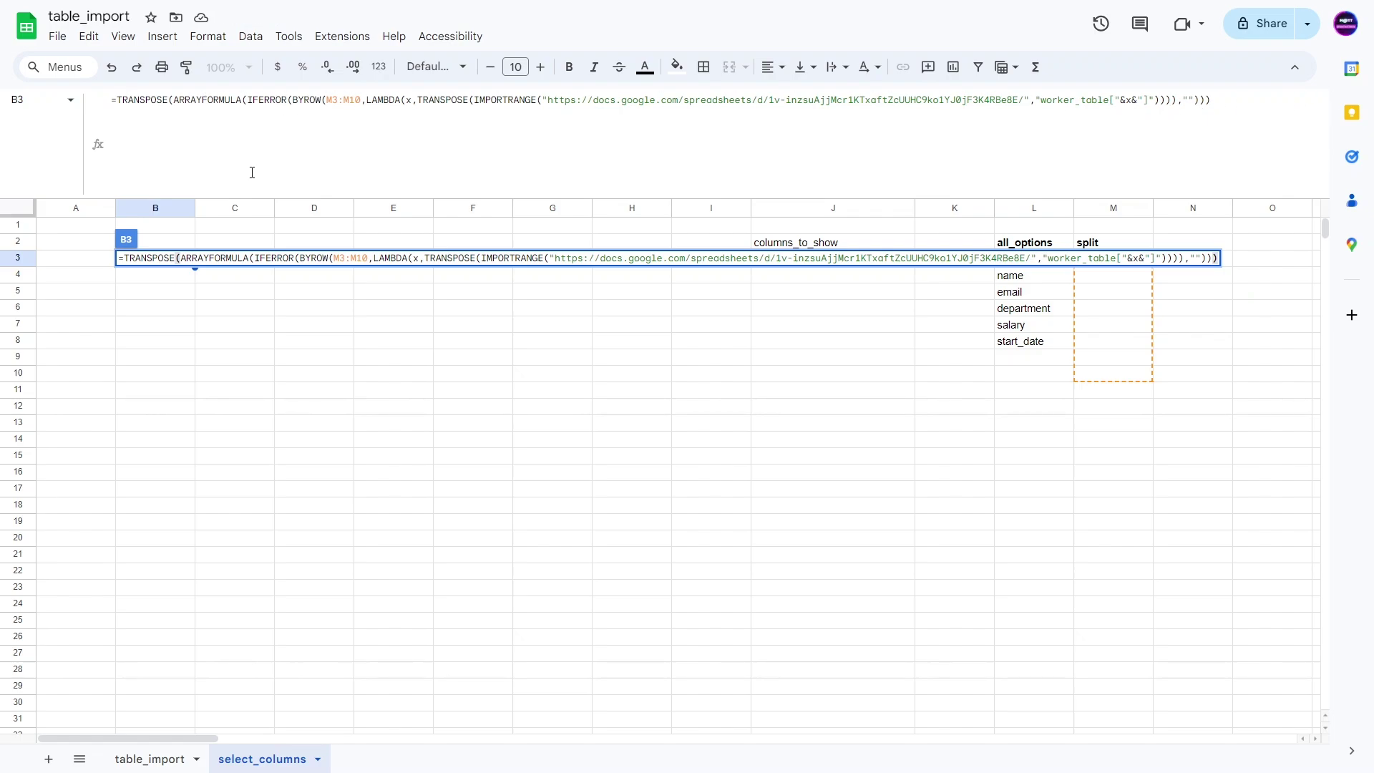
pyautogui.moveTo(315, 198); pyautogui.dragTo(315, 112)
pyautogui.click(247, 307)
pyautogui.click(173, 171)
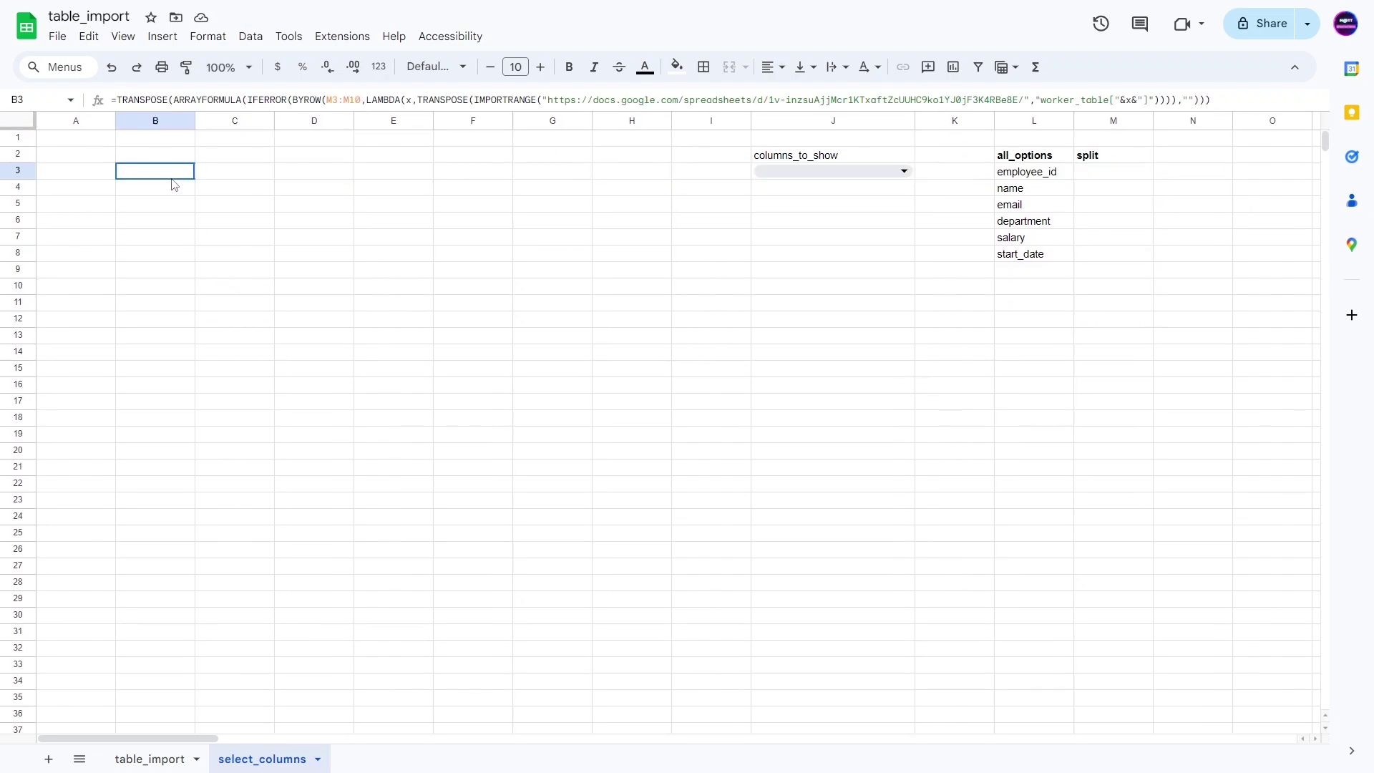
# Choose employee_id, name and email in the columns_to_show dropdown and look through the imported rows
pyautogui.click(715, 188)
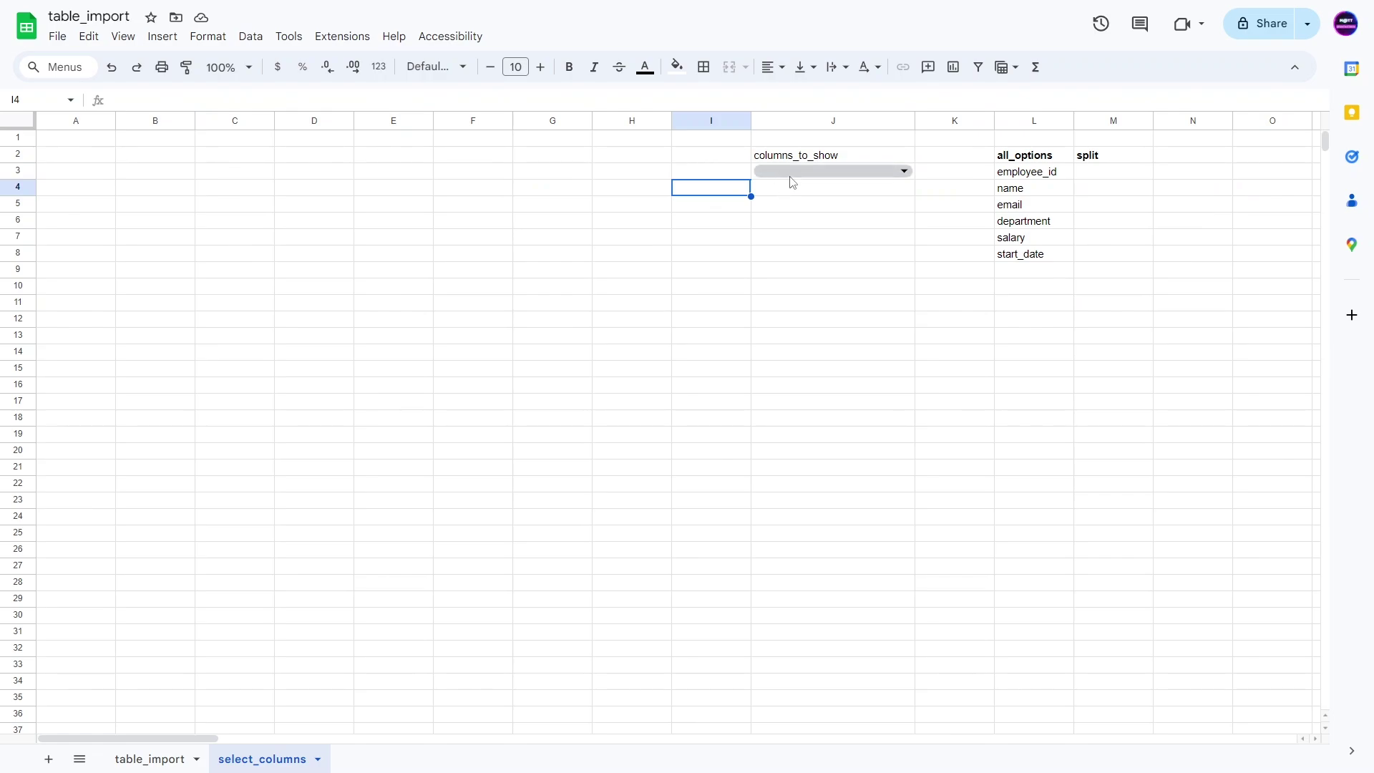
pyautogui.click(791, 174)
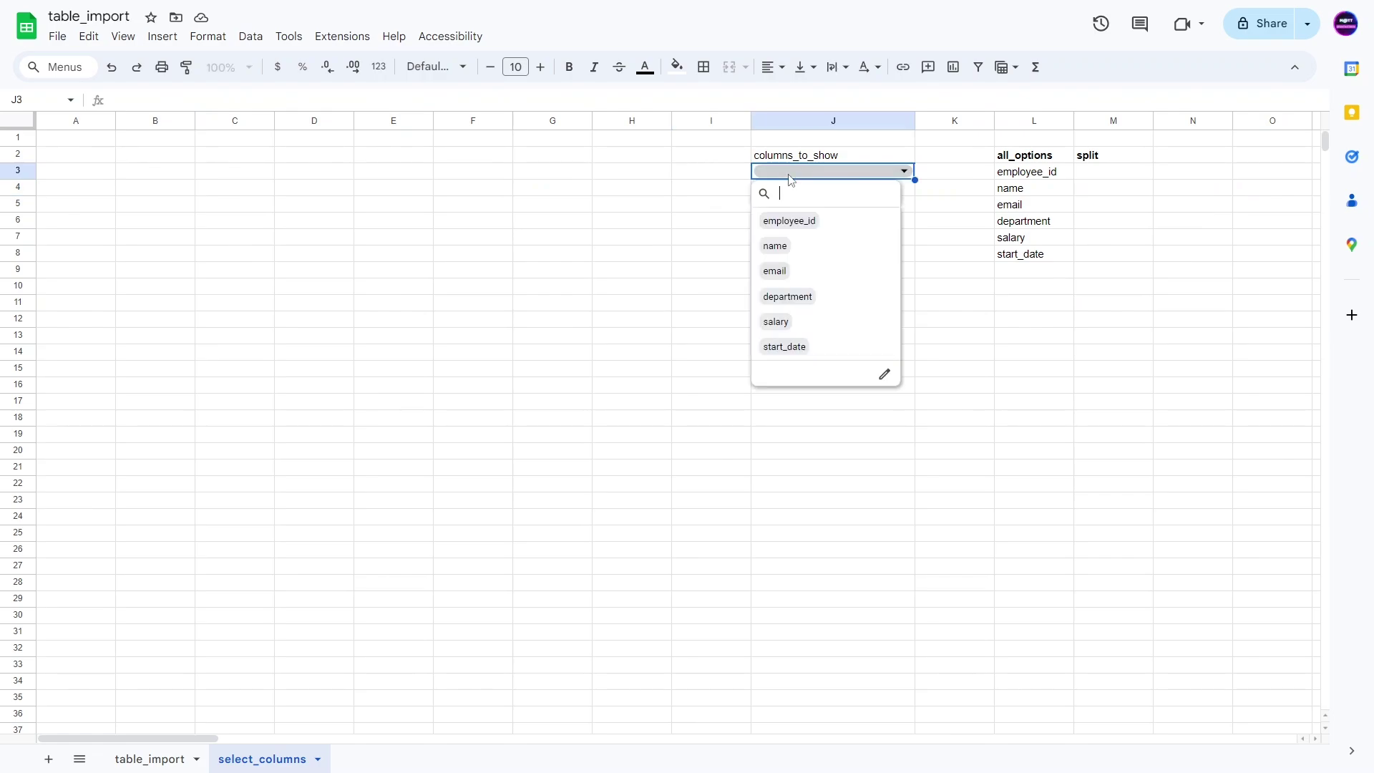
pyautogui.click(786, 226)
pyautogui.click(776, 247)
pyautogui.click(778, 274)
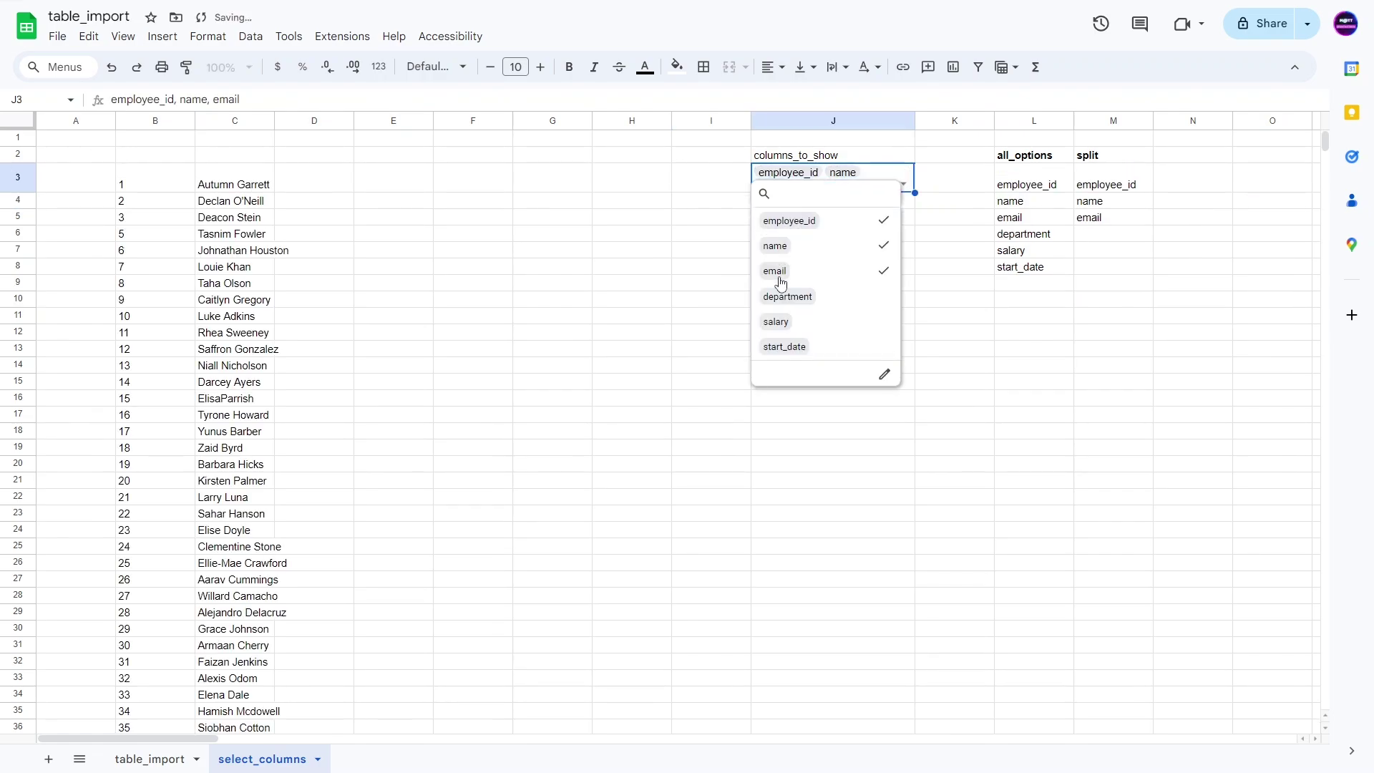
pyautogui.scroll(-20, 243, 358)
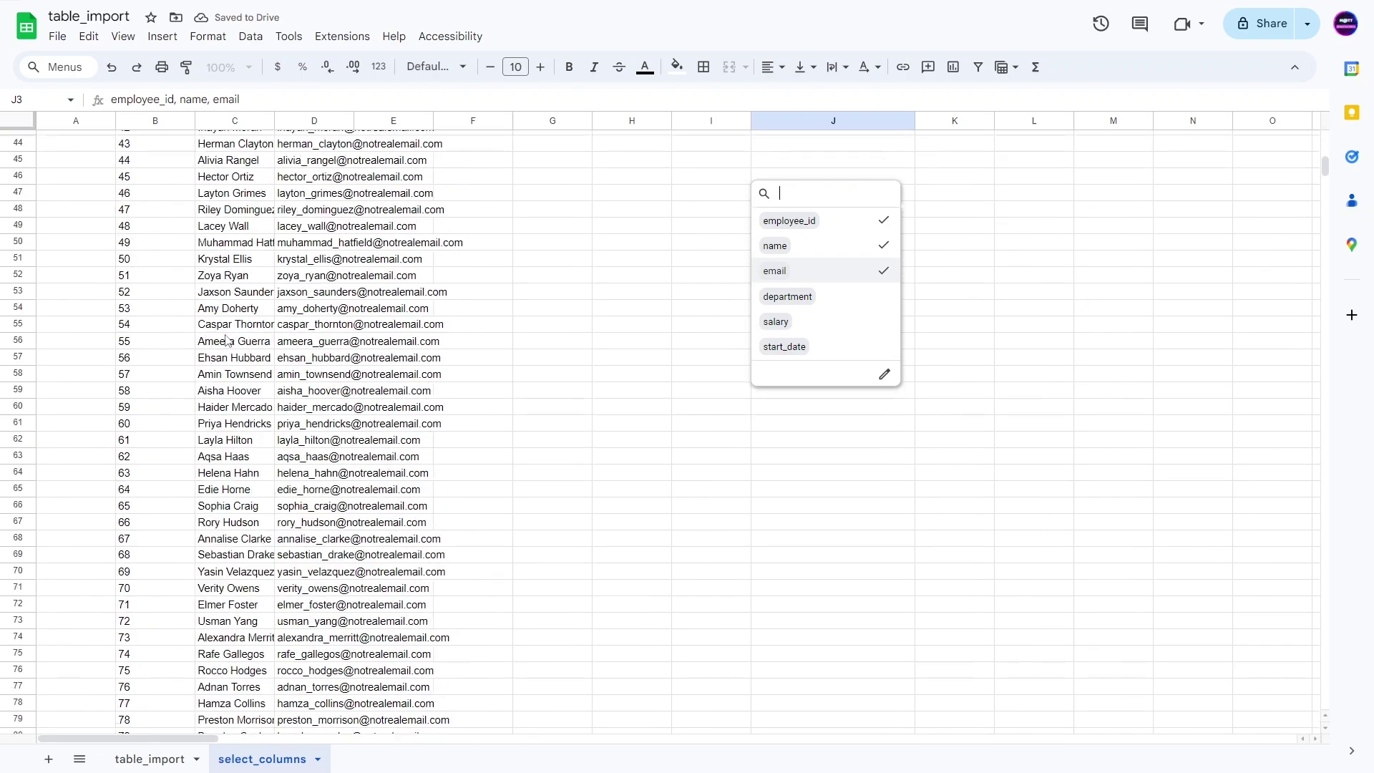
pyautogui.scroll(7, 243, 358)
pyautogui.scroll(15, 243, 359)
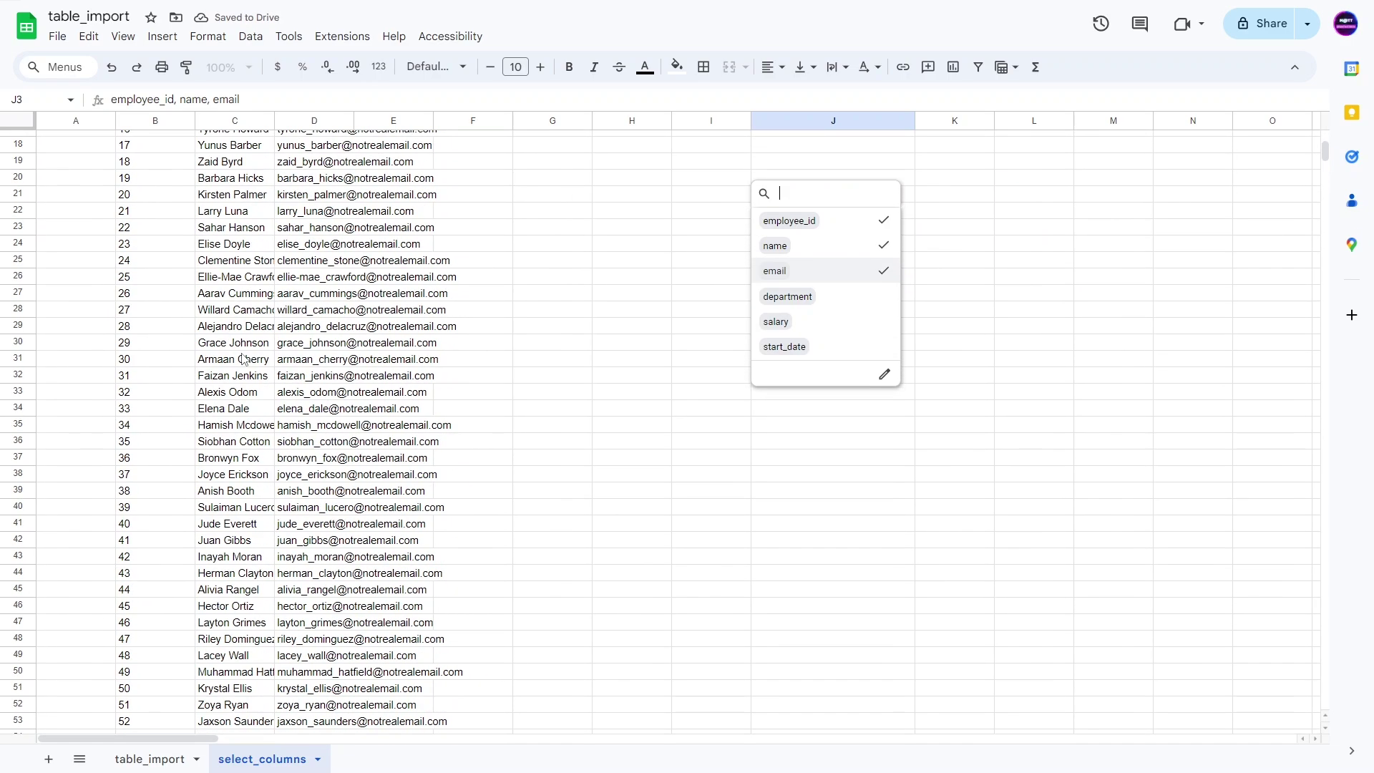
# Change the columns_to_show selection to name and department, and look through the imported rows
pyautogui.click(800, 278)
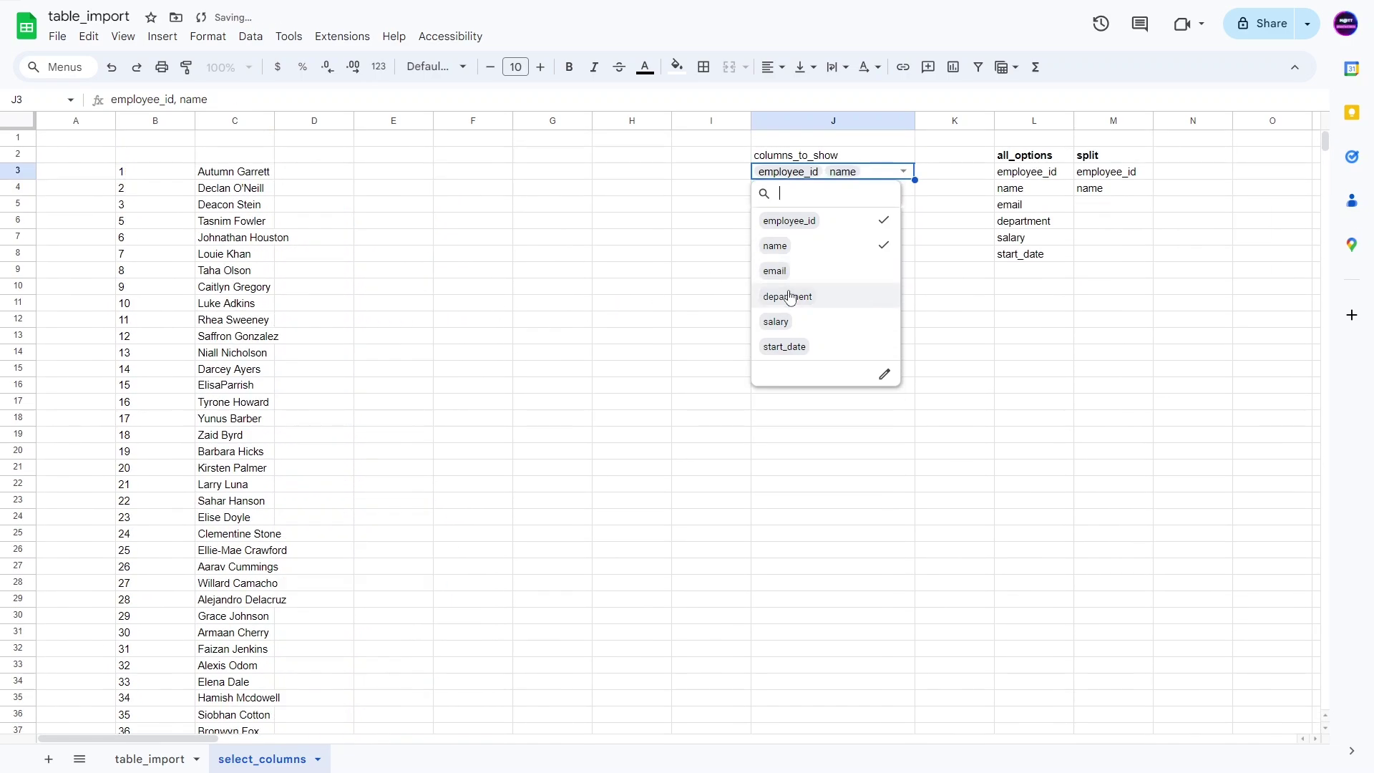
pyautogui.click(790, 297)
pyautogui.click(789, 221)
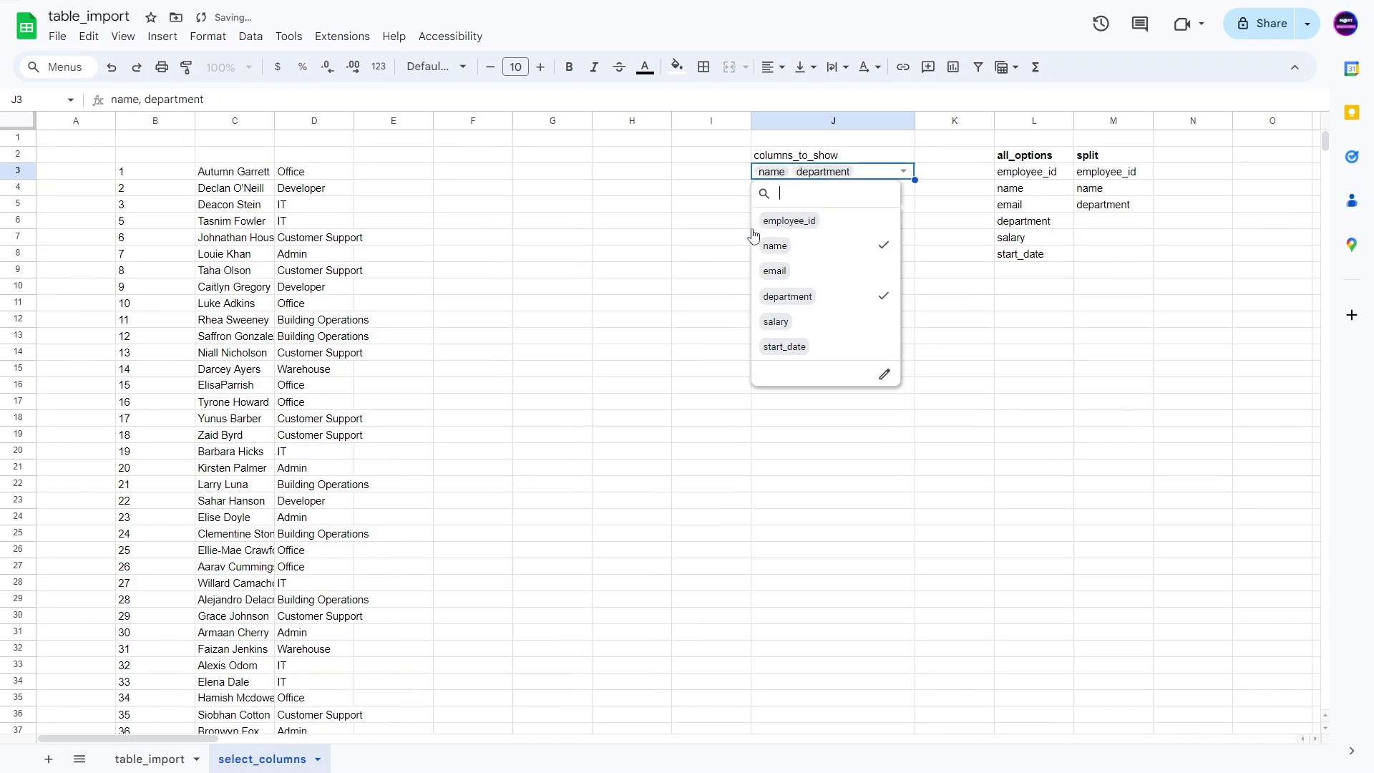
pyautogui.scroll(-10, 384, 332)
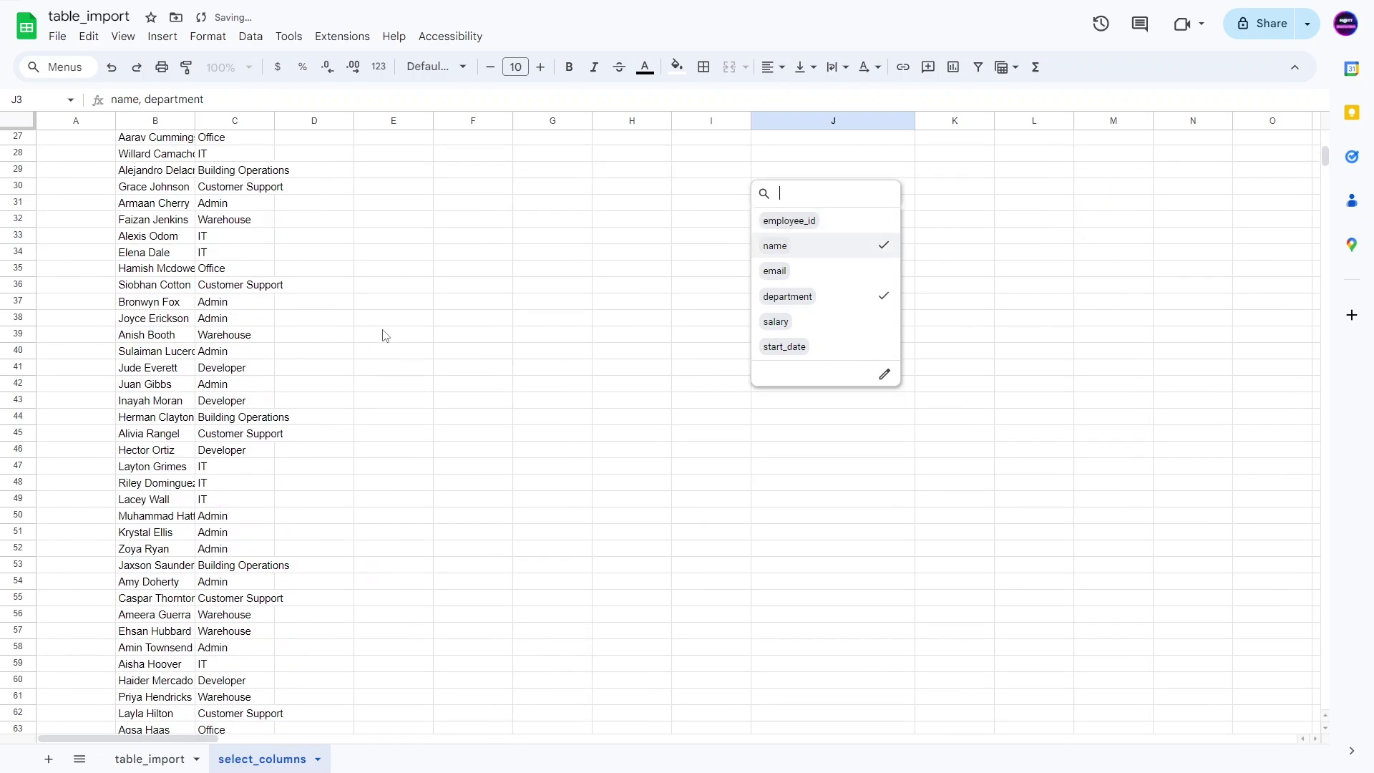
pyautogui.scroll(10, 398, 337)
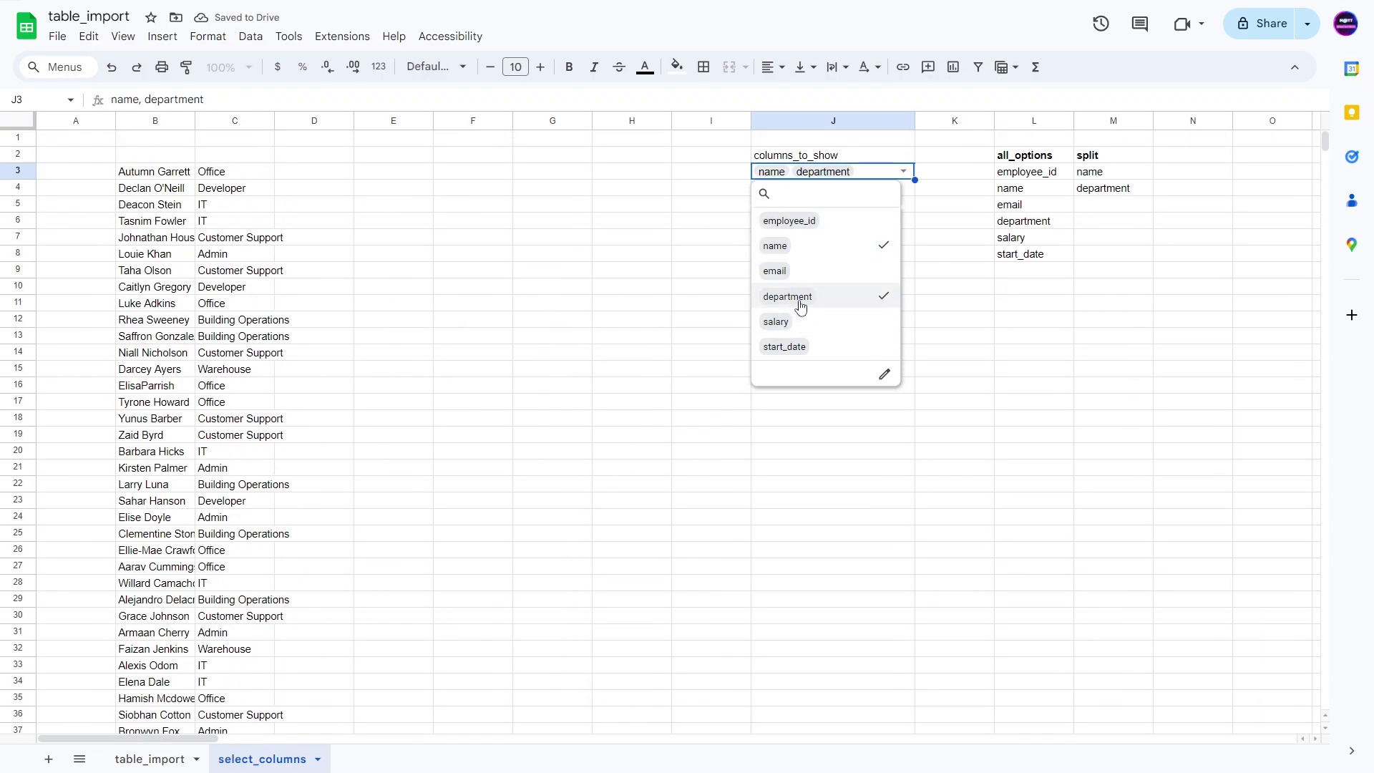
# Replace name with salary in the columns_to_show selection, leaving department and salary, and check the imported rows
pyautogui.click(777, 246)
pyautogui.click(776, 322)
pyautogui.scroll(-10, 158, 263)
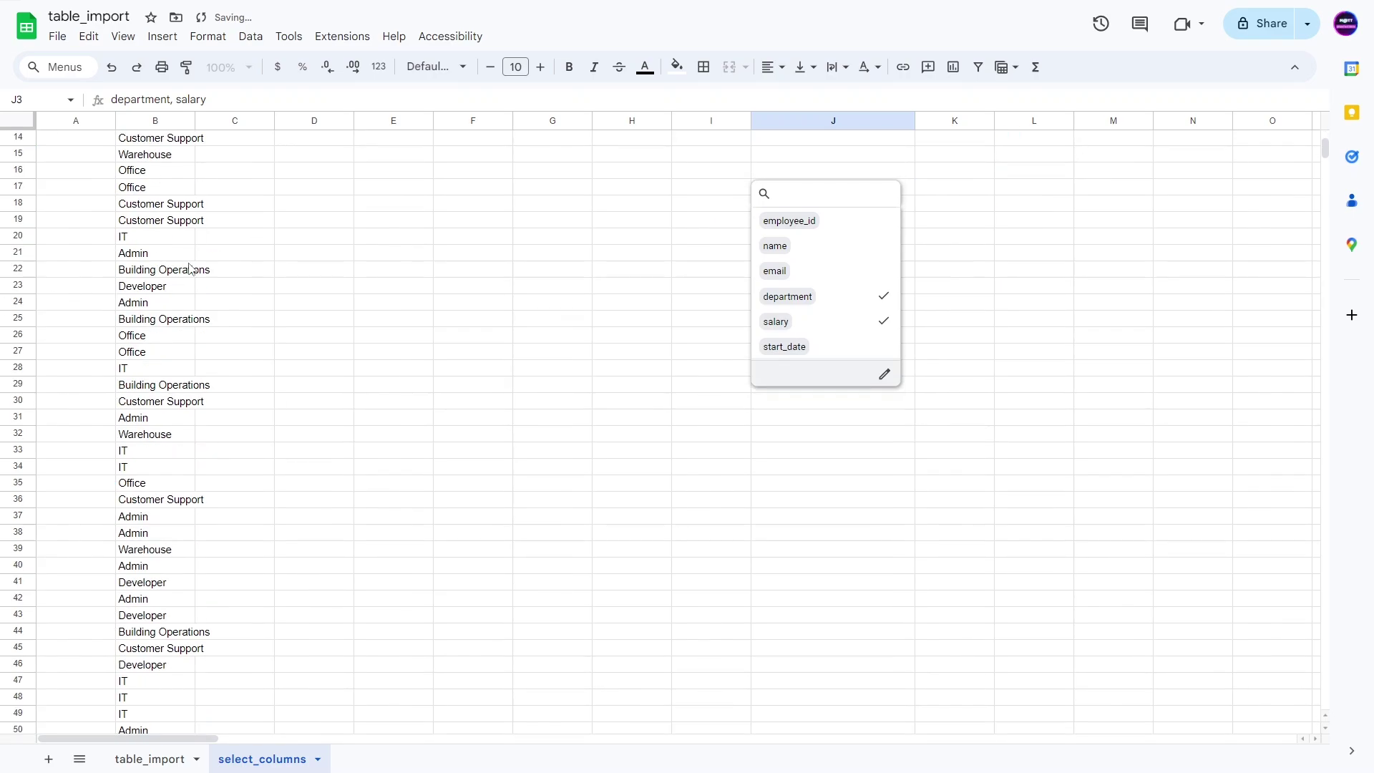
pyautogui.scroll(10, 238, 309)
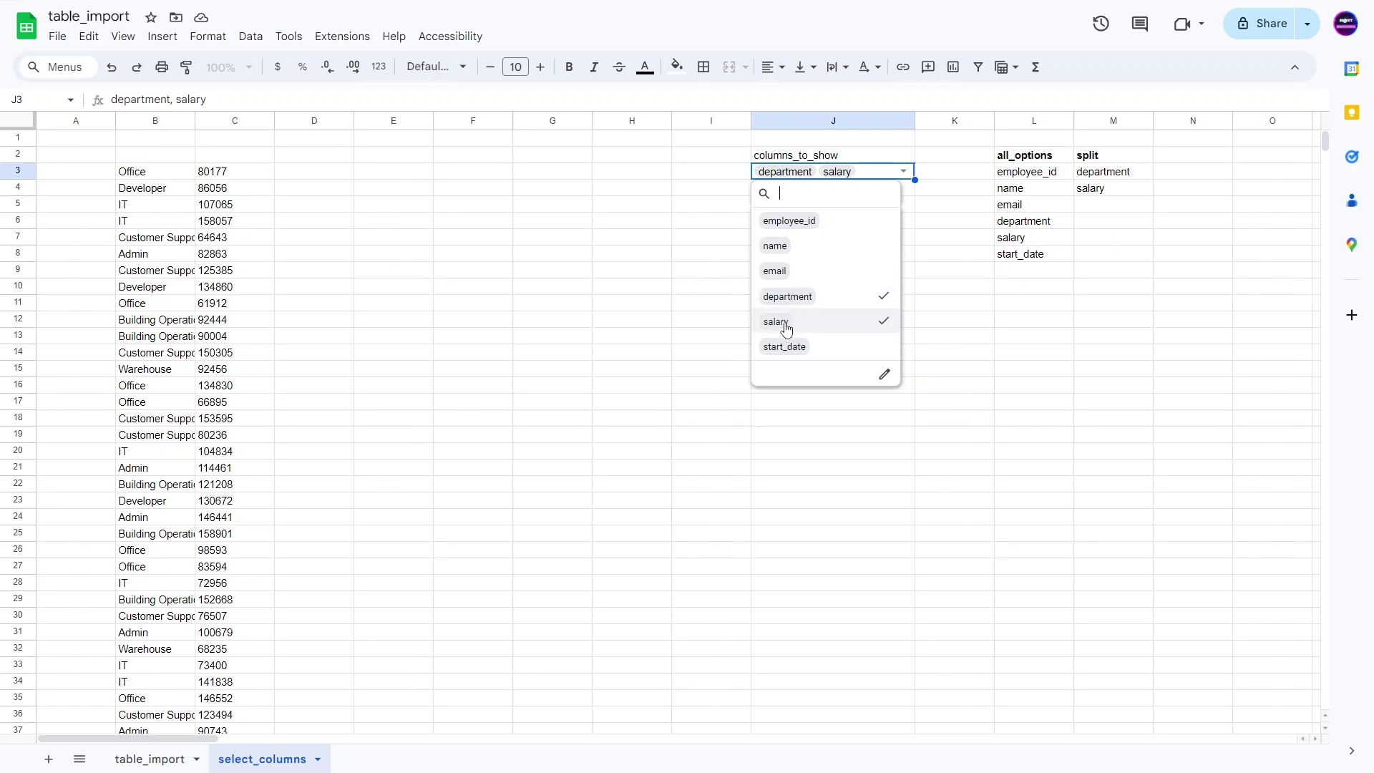
# Format the imported salary values in column C as Currency
pyautogui.click(231, 121)
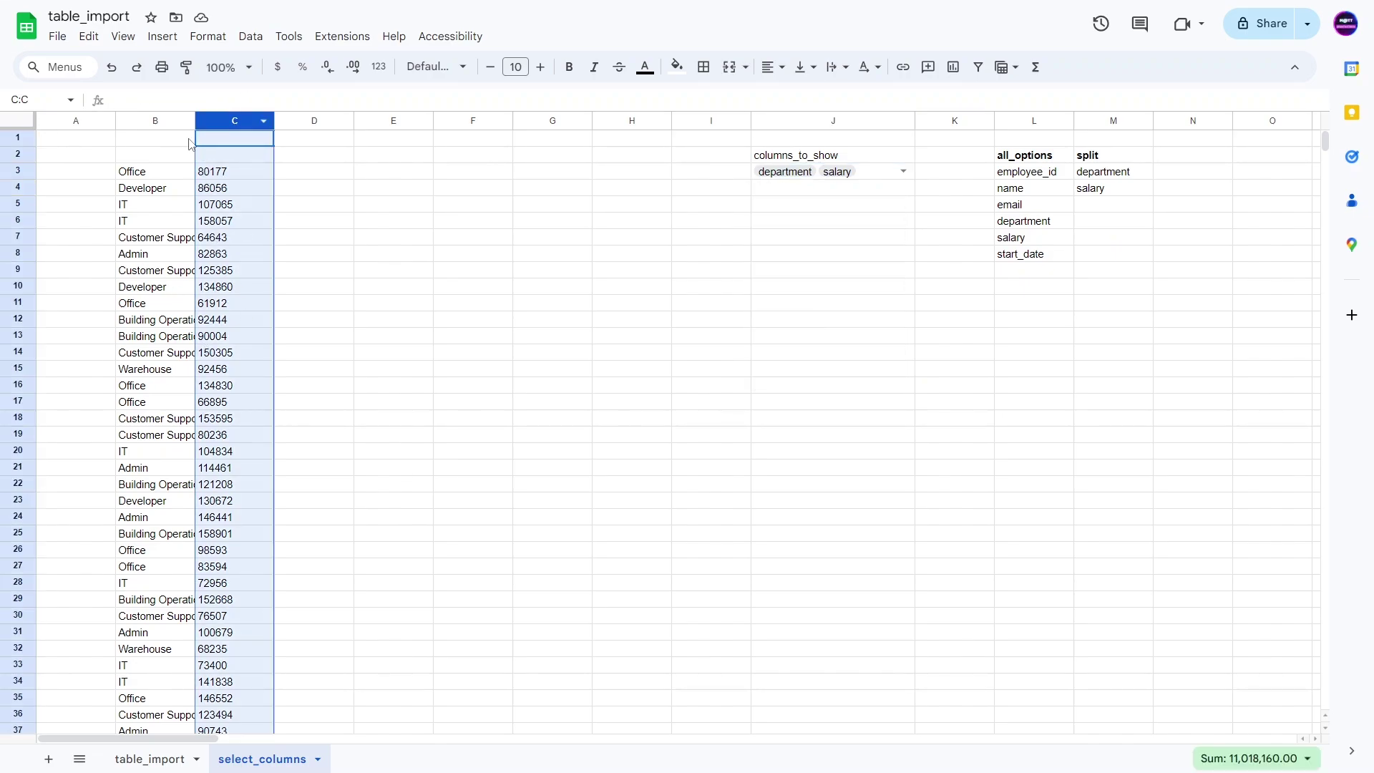
pyautogui.click(250, 37)
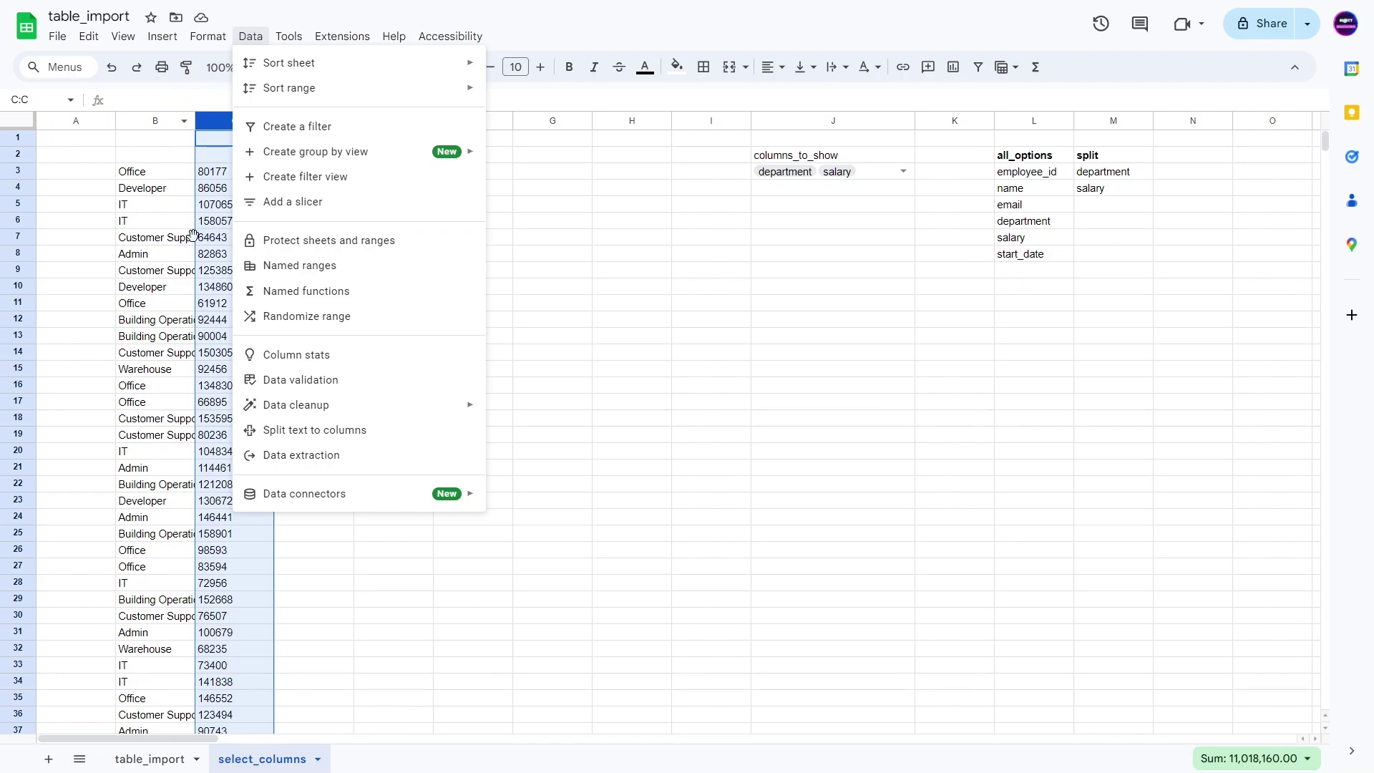
pyautogui.moveTo(210, 44)
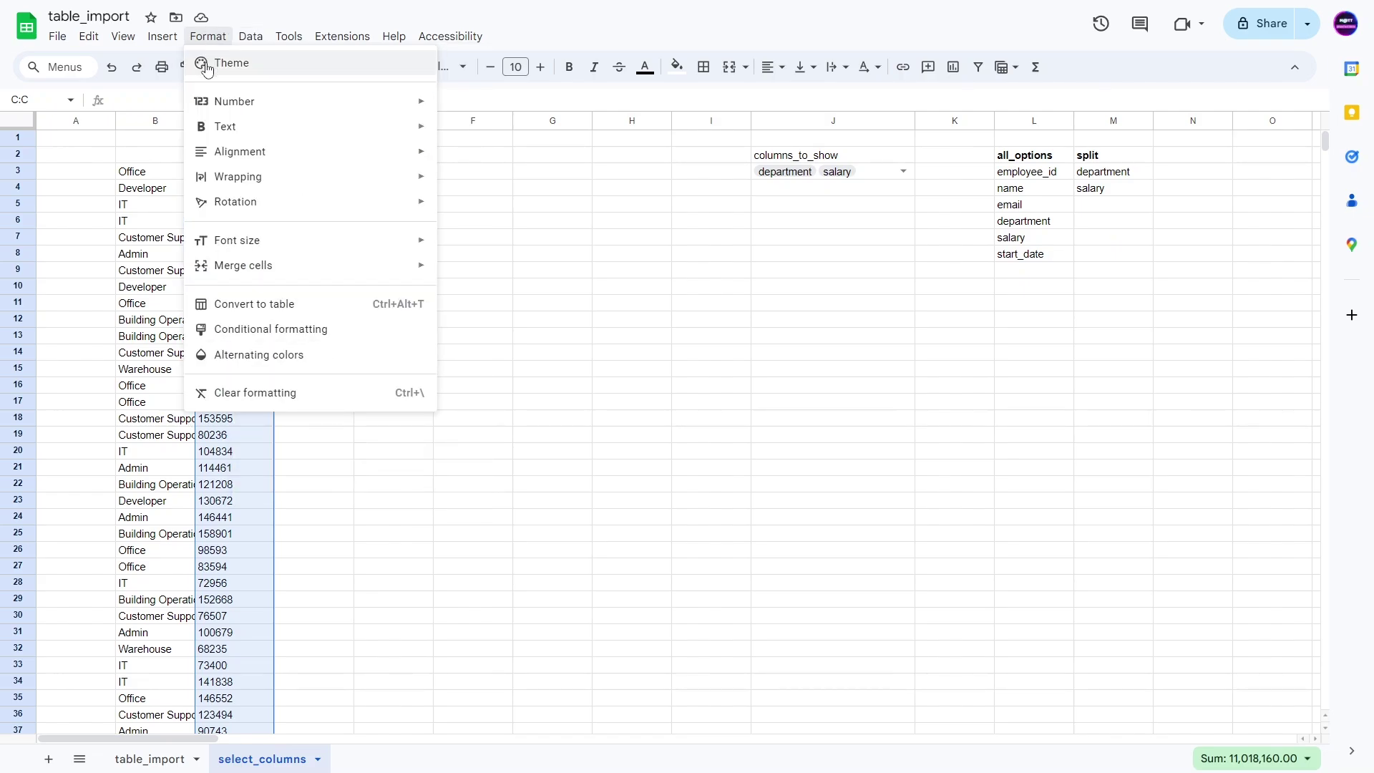
pyautogui.moveTo(267, 101)
pyautogui.click(541, 309)
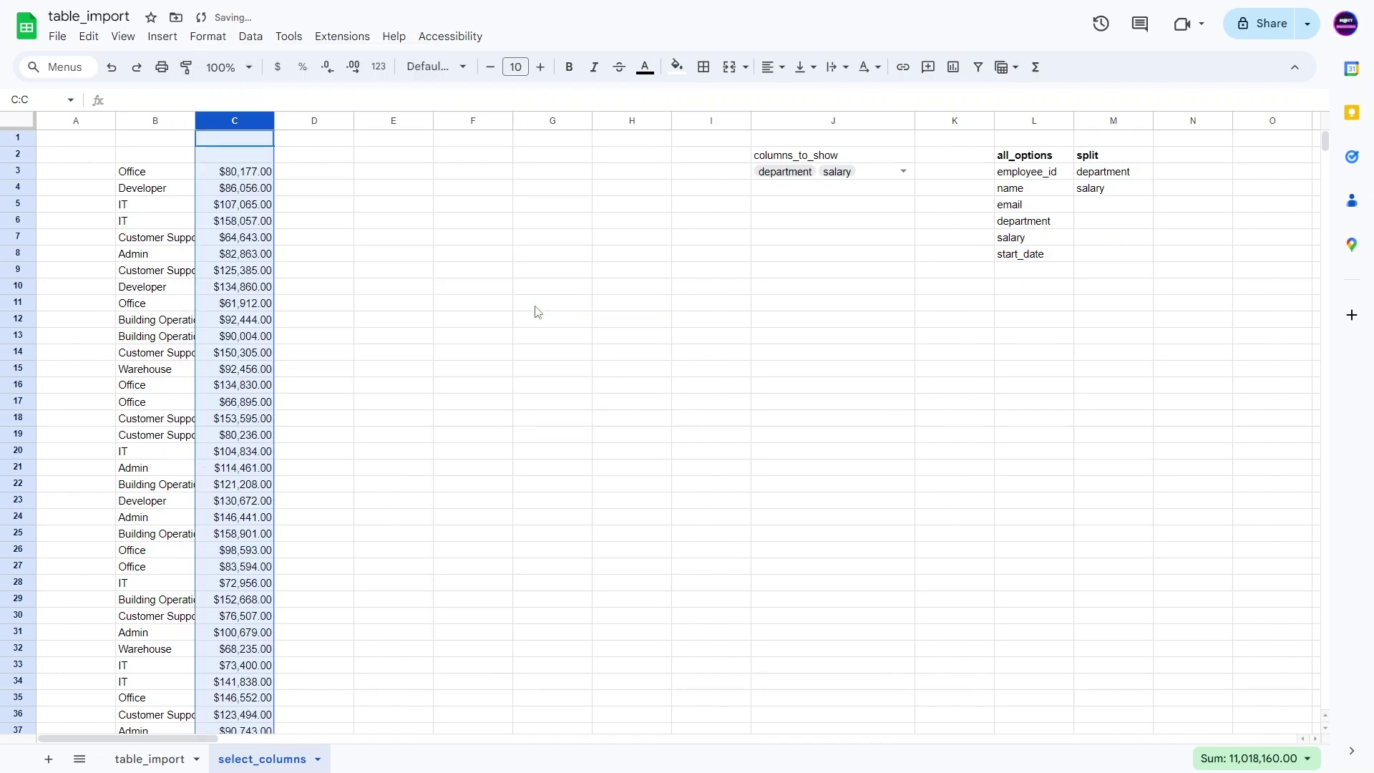
pyautogui.click(414, 275)
# Replace salary with start_date in the columns_to_show selection, keeping department
pyautogui.click(903, 171)
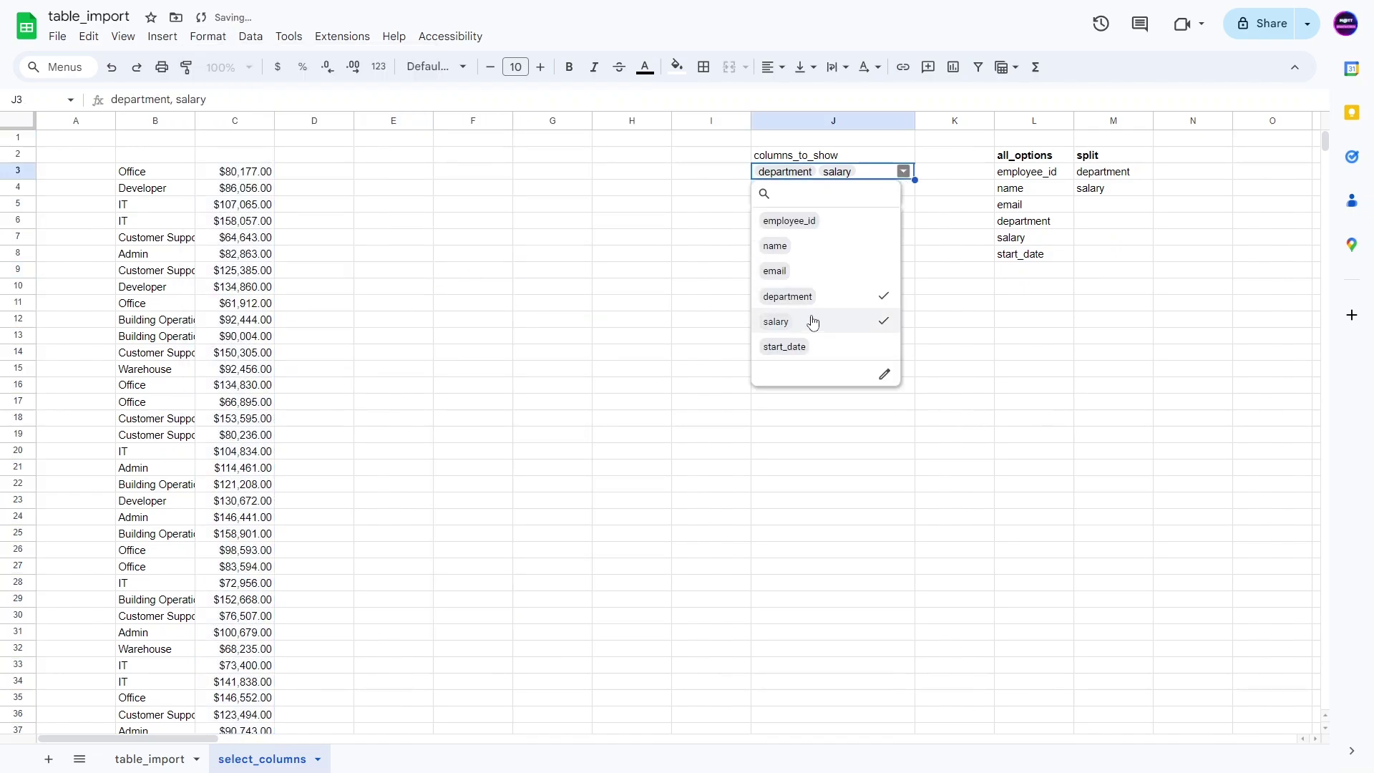
pyautogui.click(845, 321)
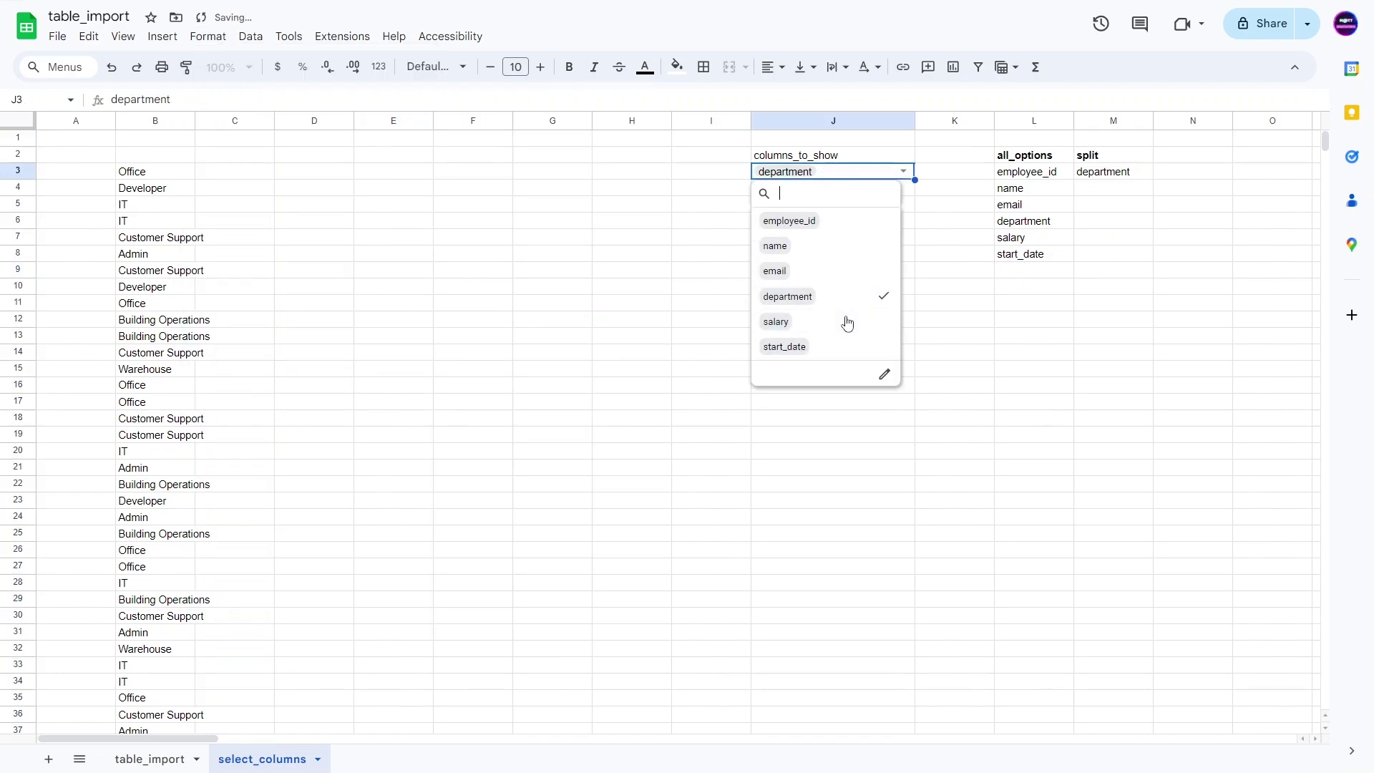
pyautogui.click(821, 348)
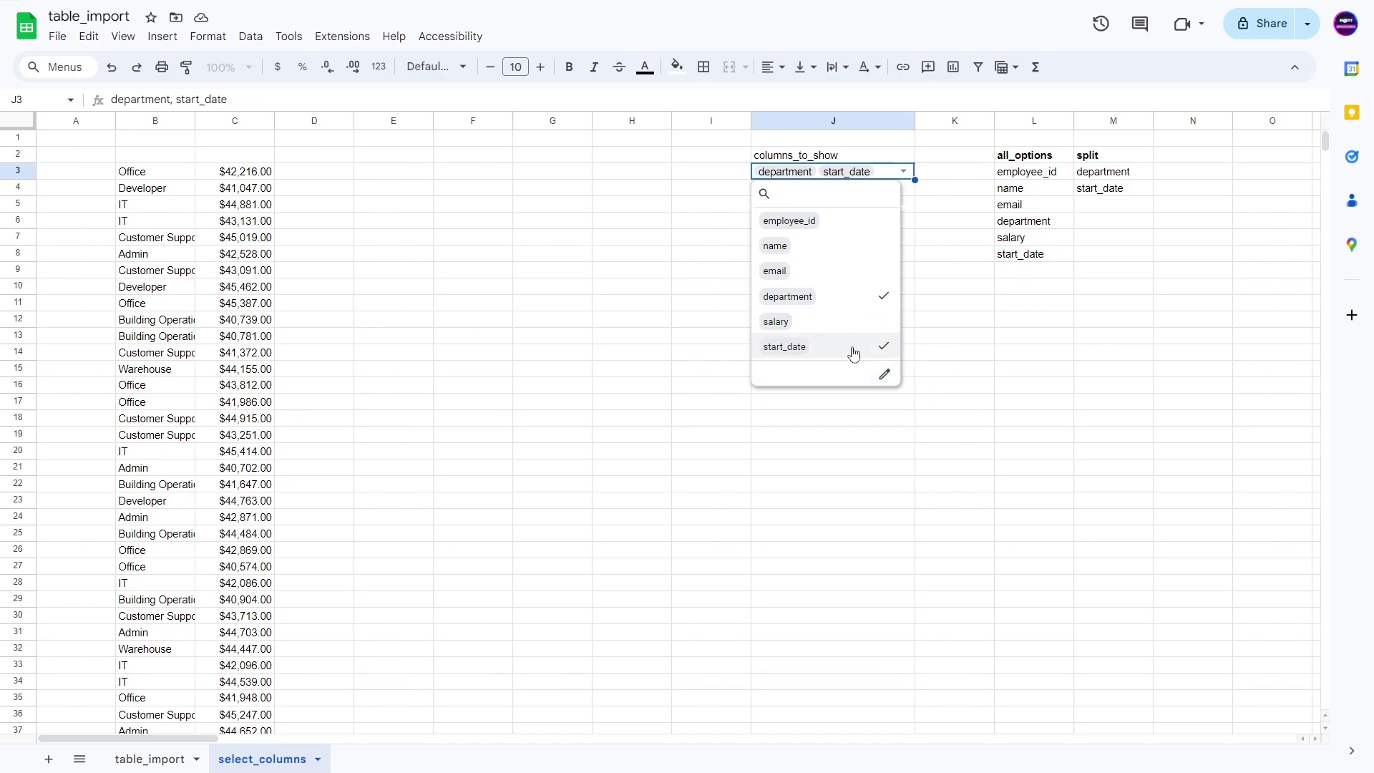
# Format the imported start_date values in column C as Date and look through the rows
pyautogui.click(238, 119)
pyautogui.click(250, 36)
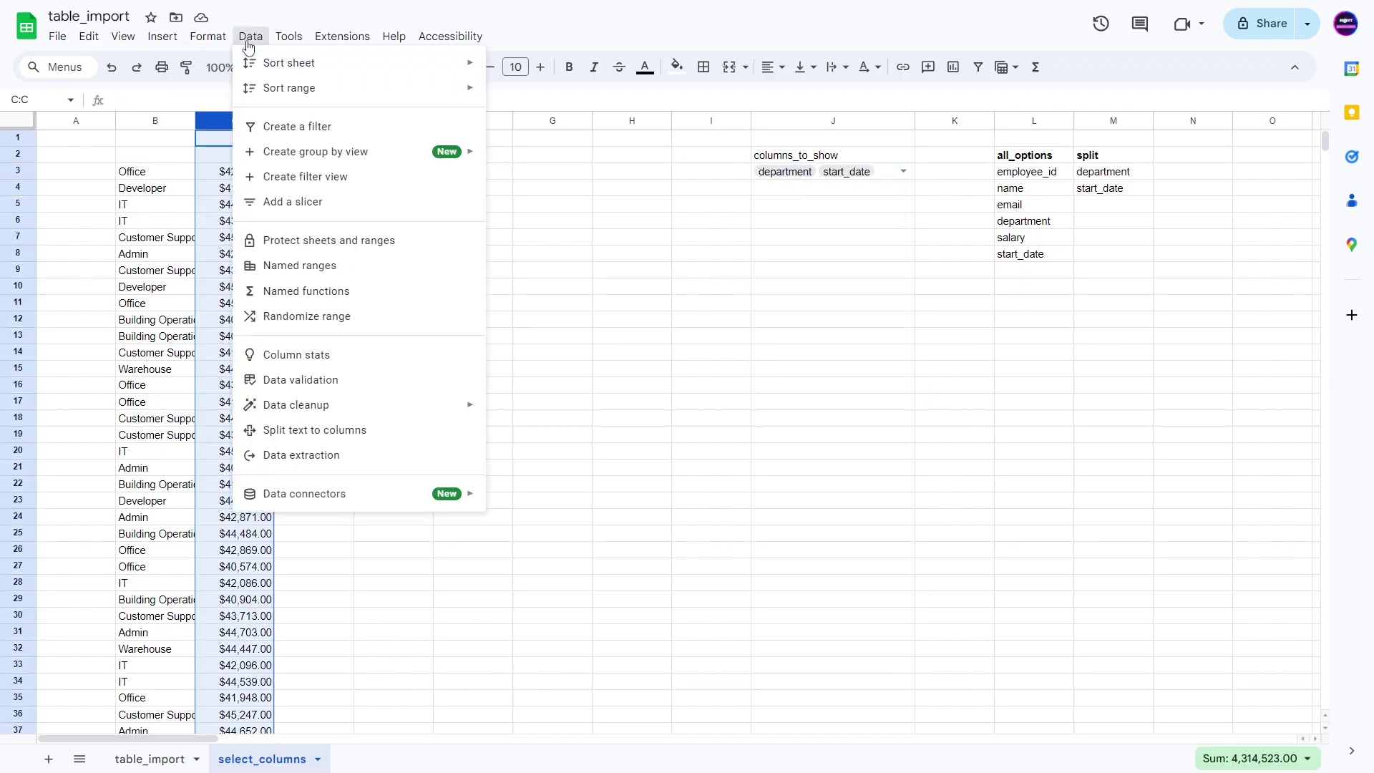
pyautogui.moveTo(207, 35)
pyautogui.moveTo(217, 106)
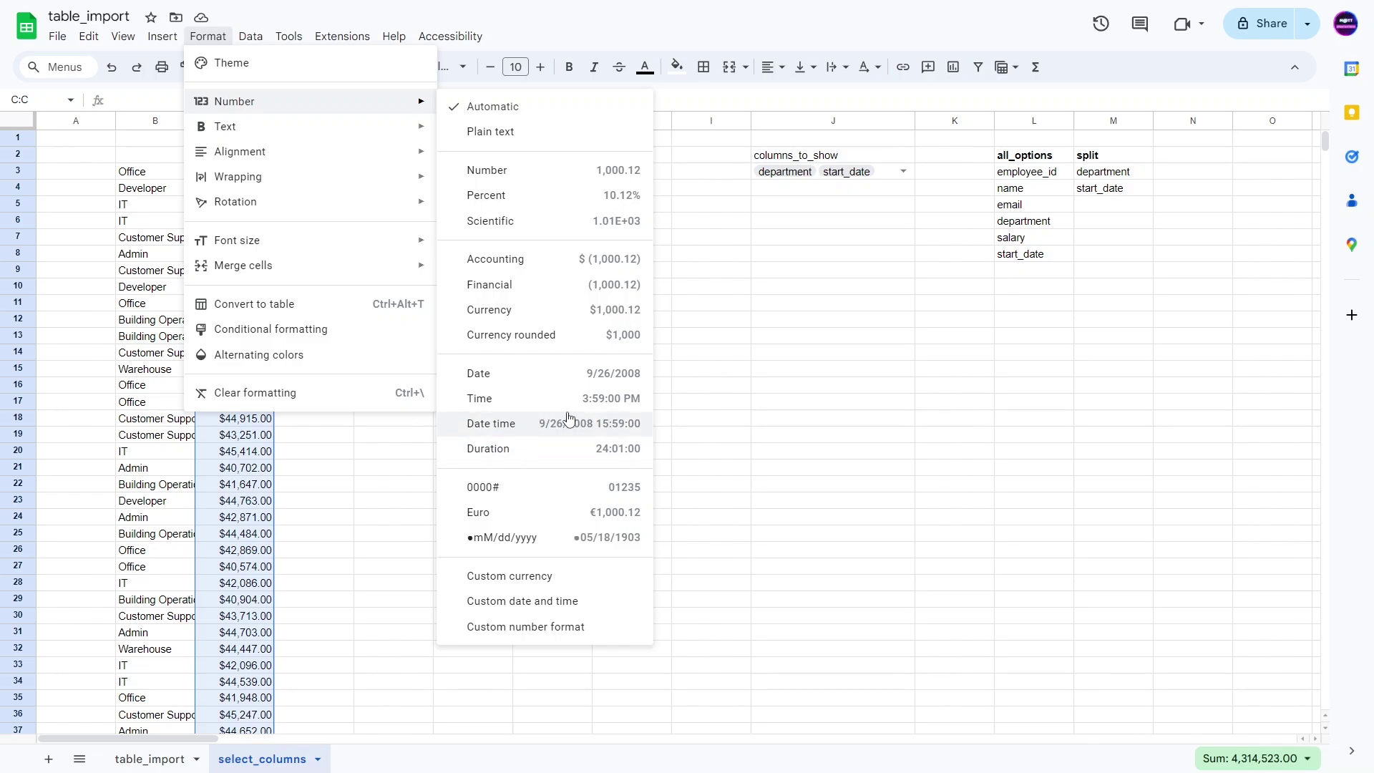
pyautogui.click(540, 378)
pyautogui.click(398, 488)
pyautogui.scroll(-2, 811, 141)
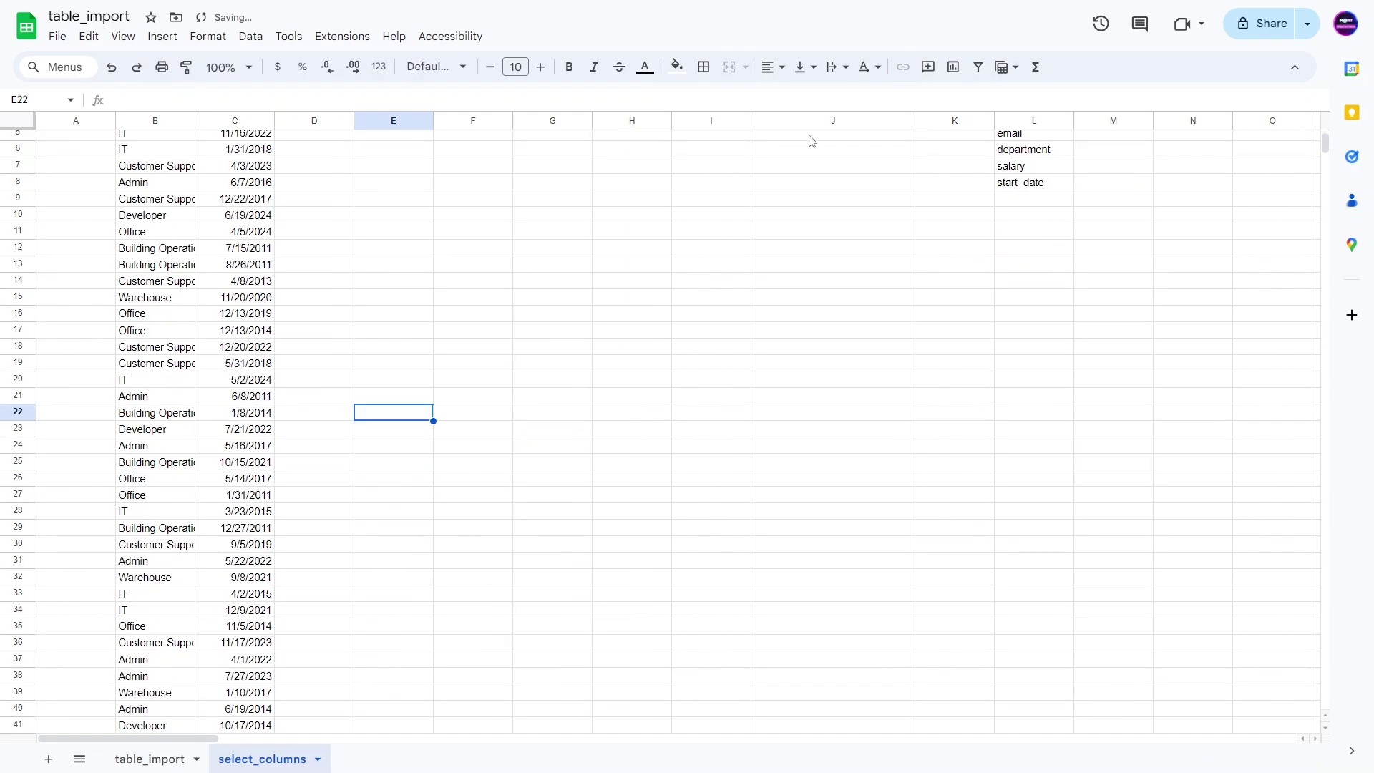
pyautogui.scroll(2, 820, 220)
pyautogui.click(893, 178)
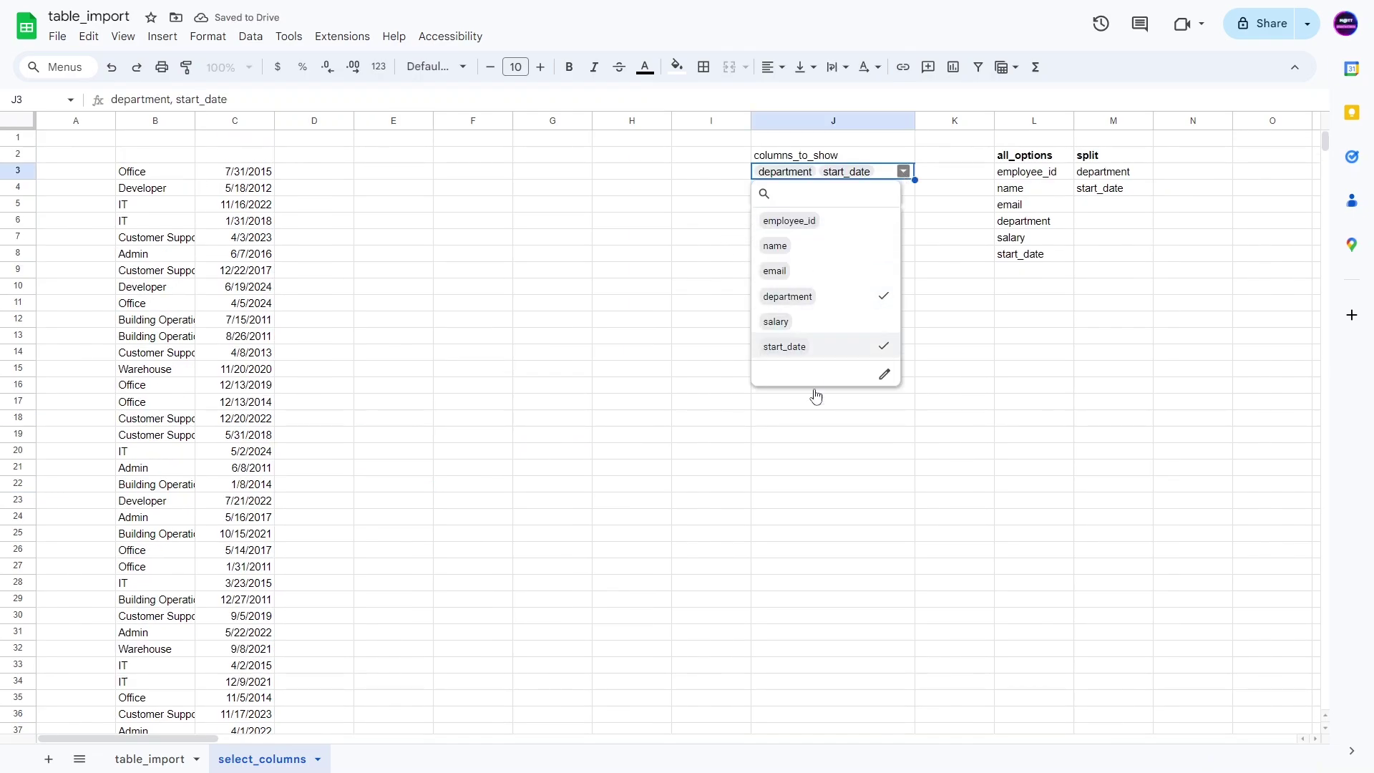
pyautogui.click(640, 270)
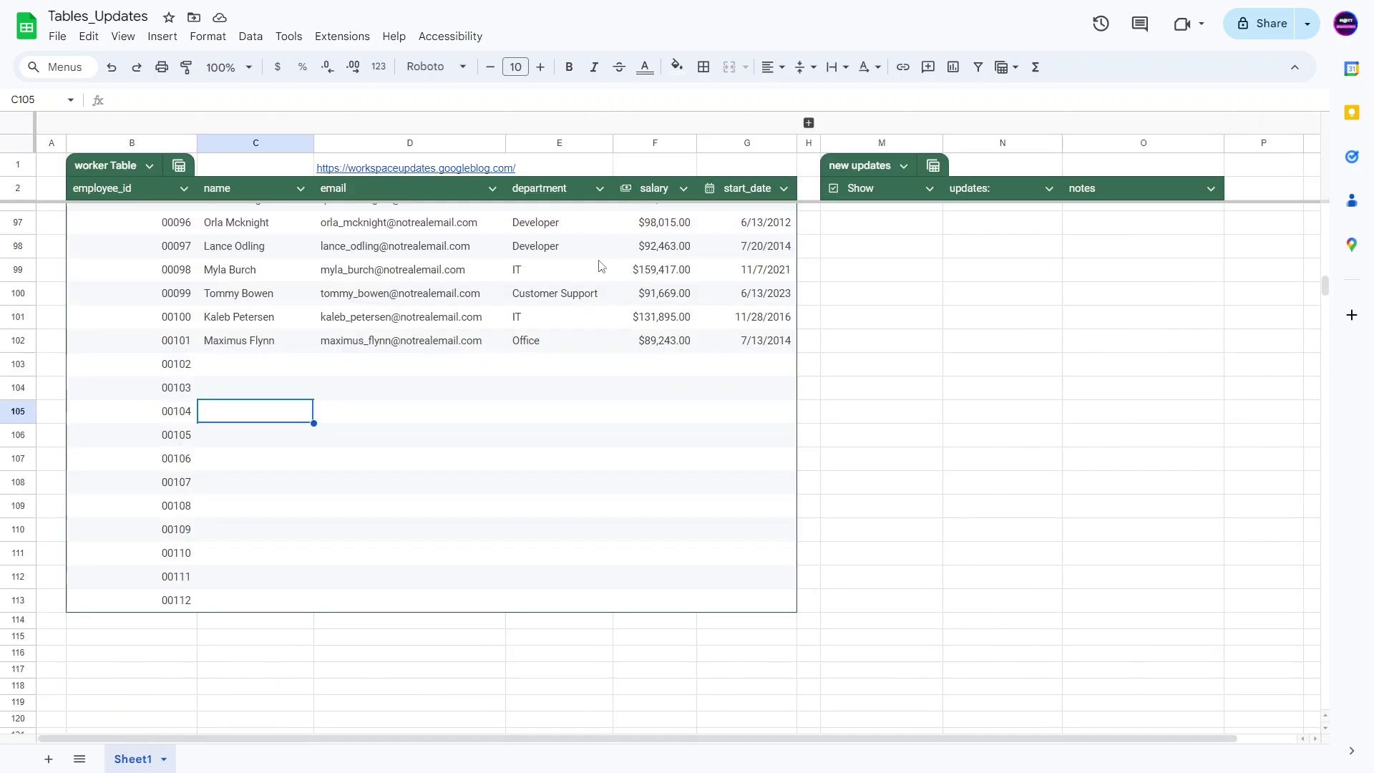
# In the Tables_Updates spreadsheet, tick the Show checkbox in row 10 of the new updates table to reveal its update and notes
pyautogui.scroll(-5, 884, 300)
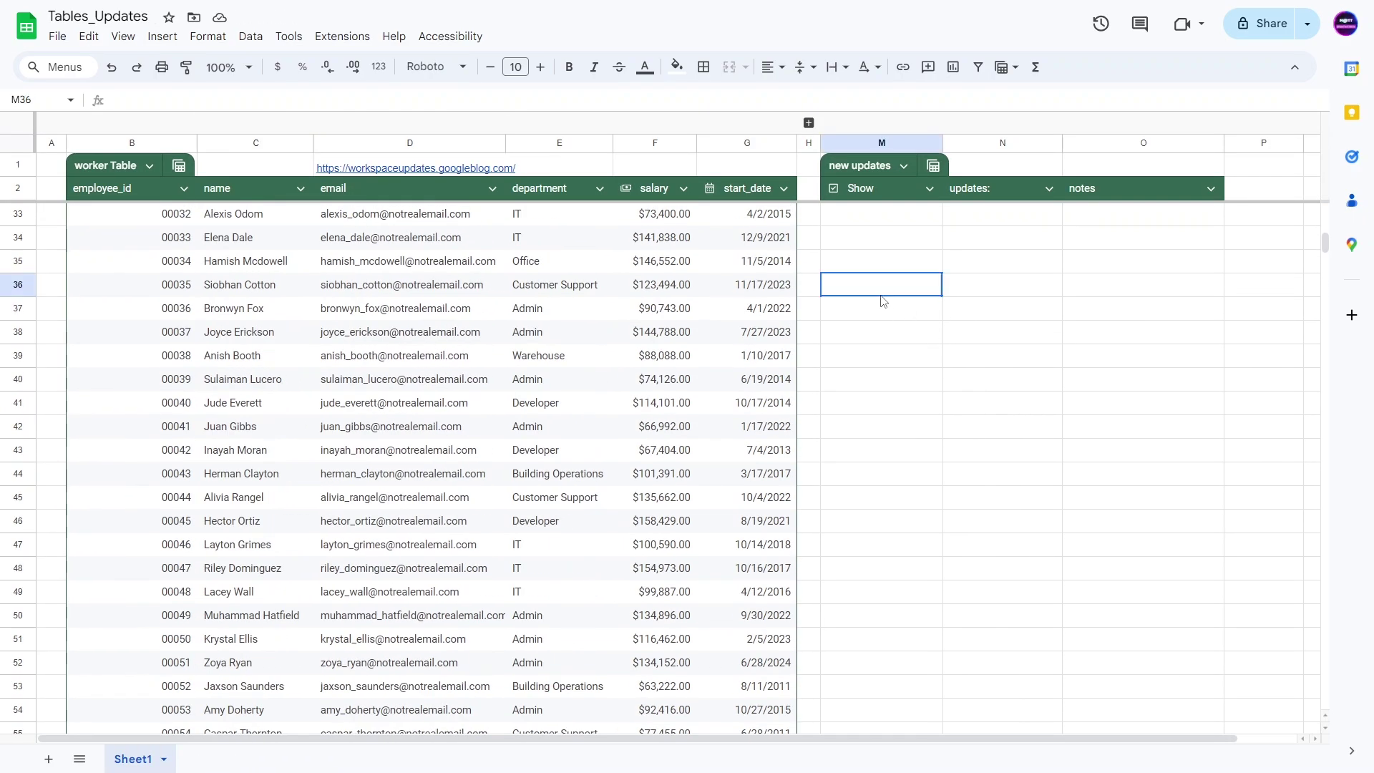
pyautogui.scroll(8, 884, 297)
pyautogui.click(903, 232)
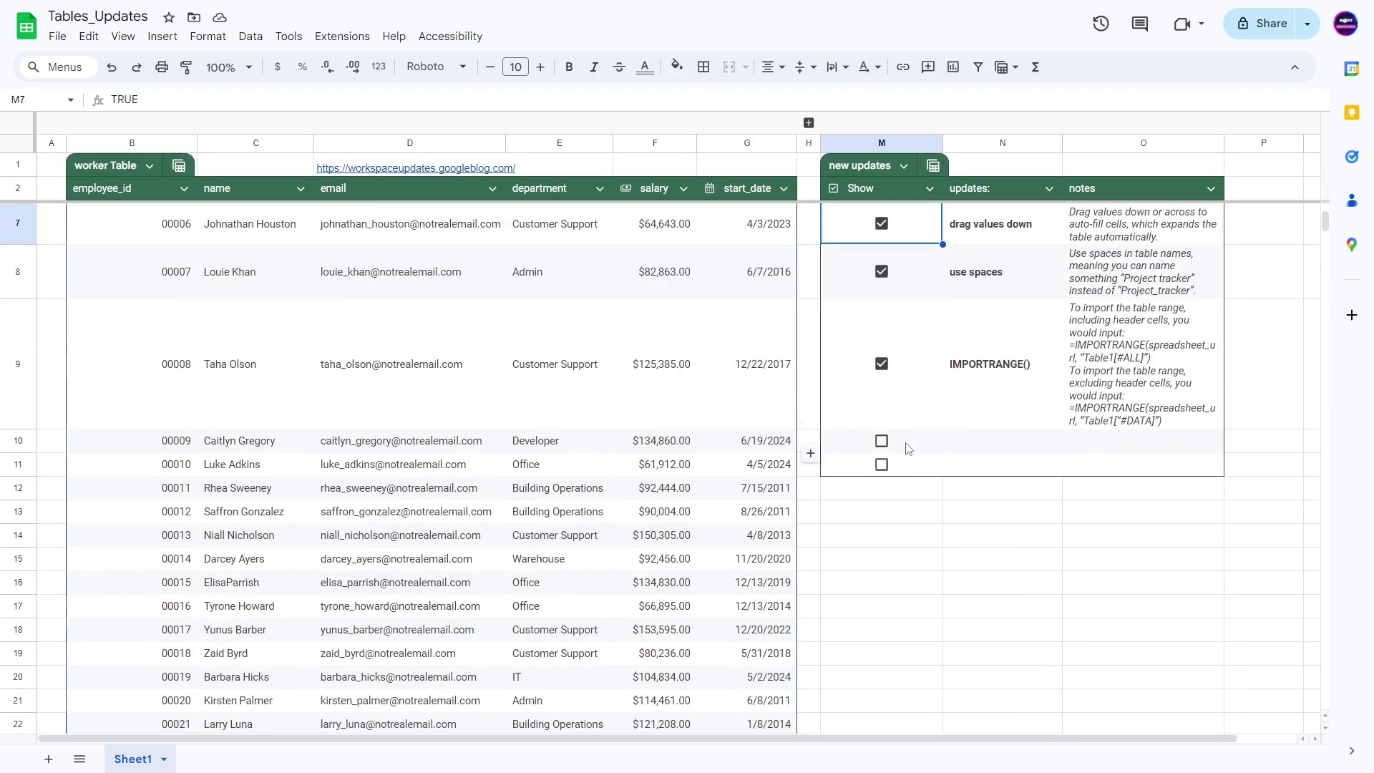
pyautogui.scroll(1, 907, 448)
pyautogui.click(884, 495)
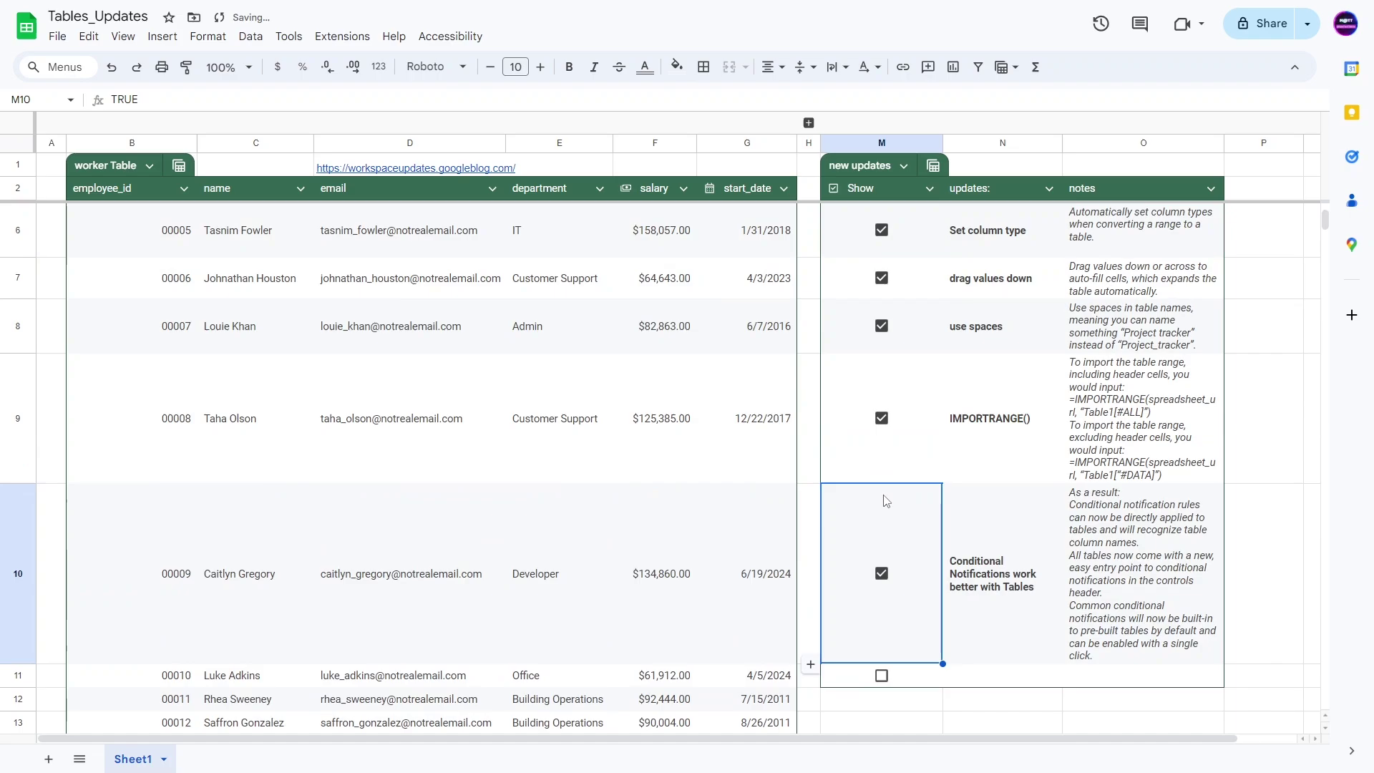
pyautogui.click(978, 518)
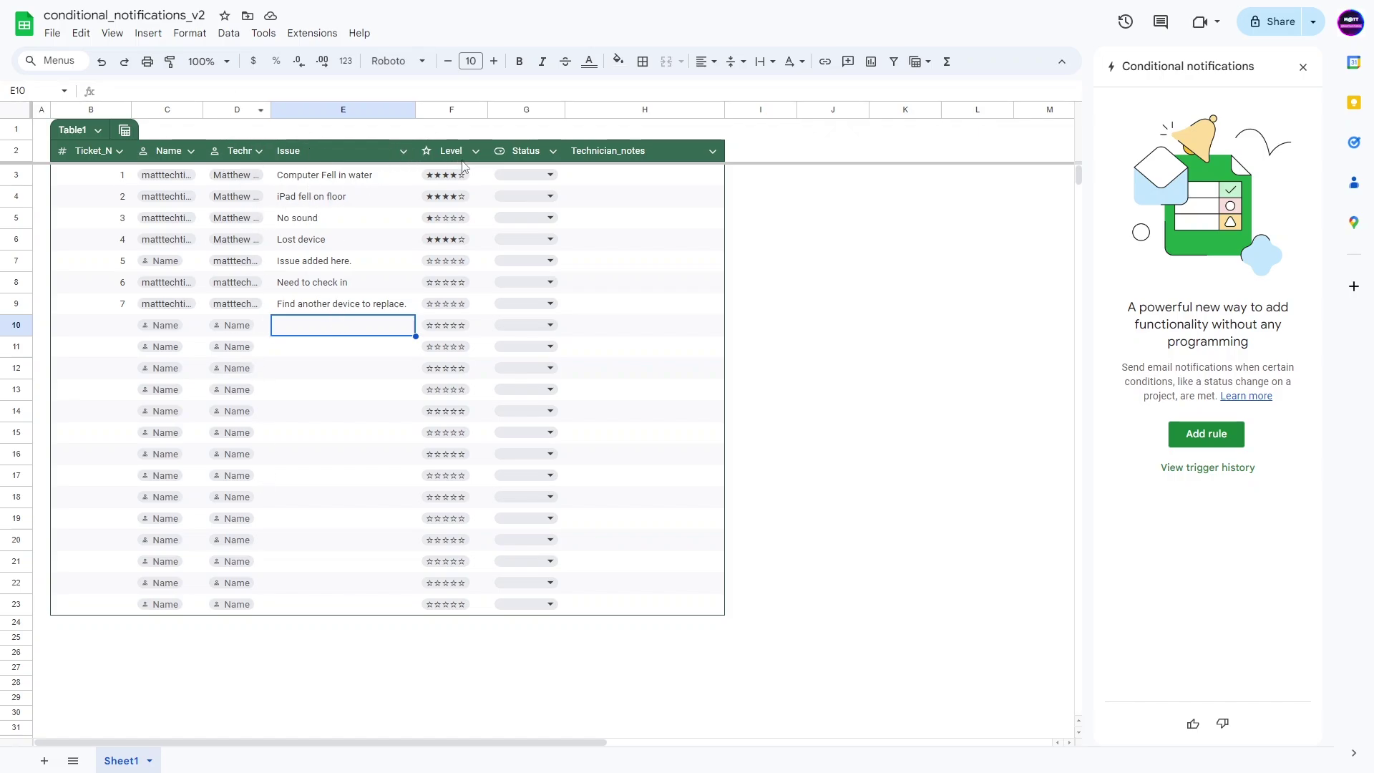
# In the conditional_notifications_v2 spreadsheet, examine the Status dropdown options and the Issue entries of the ticket table
pyautogui.click(543, 196)
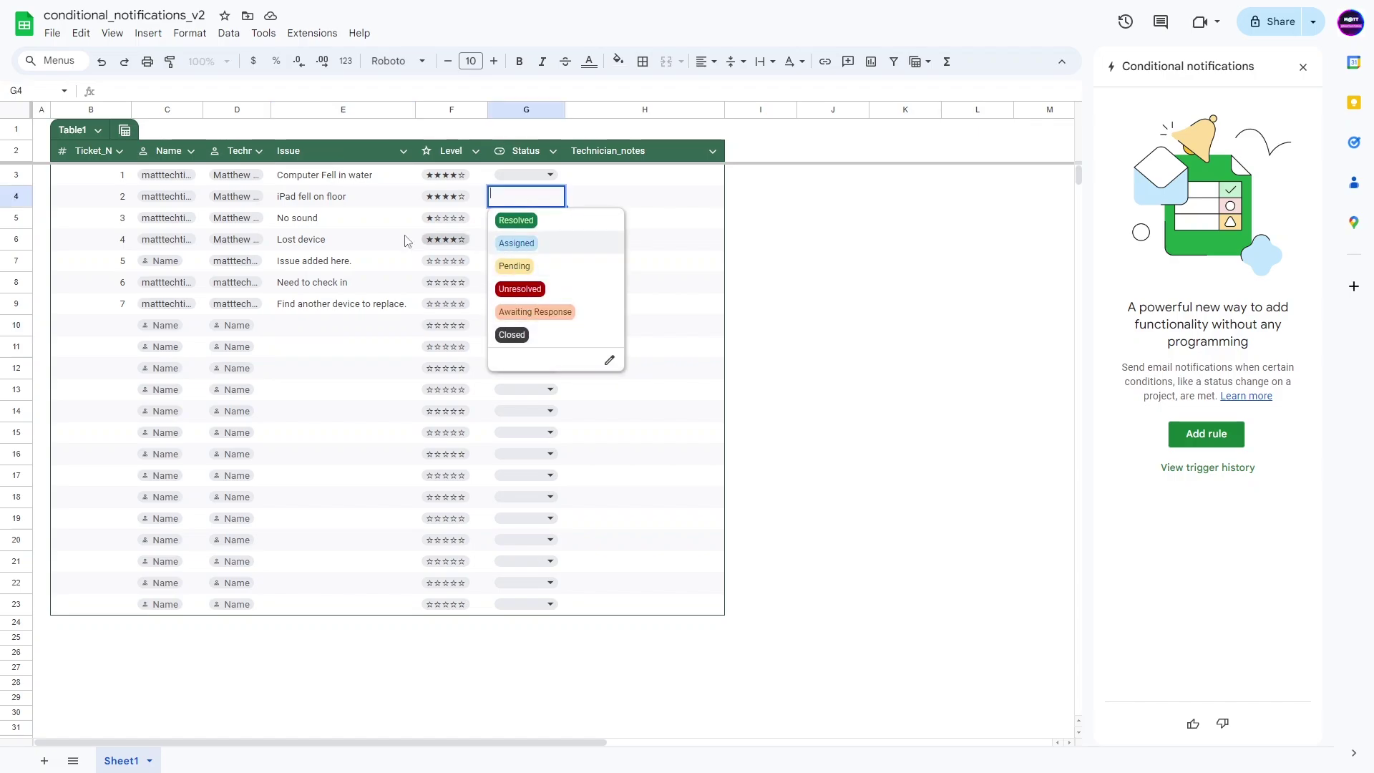
pyautogui.moveTo(326, 219); pyautogui.dragTo(326, 233)
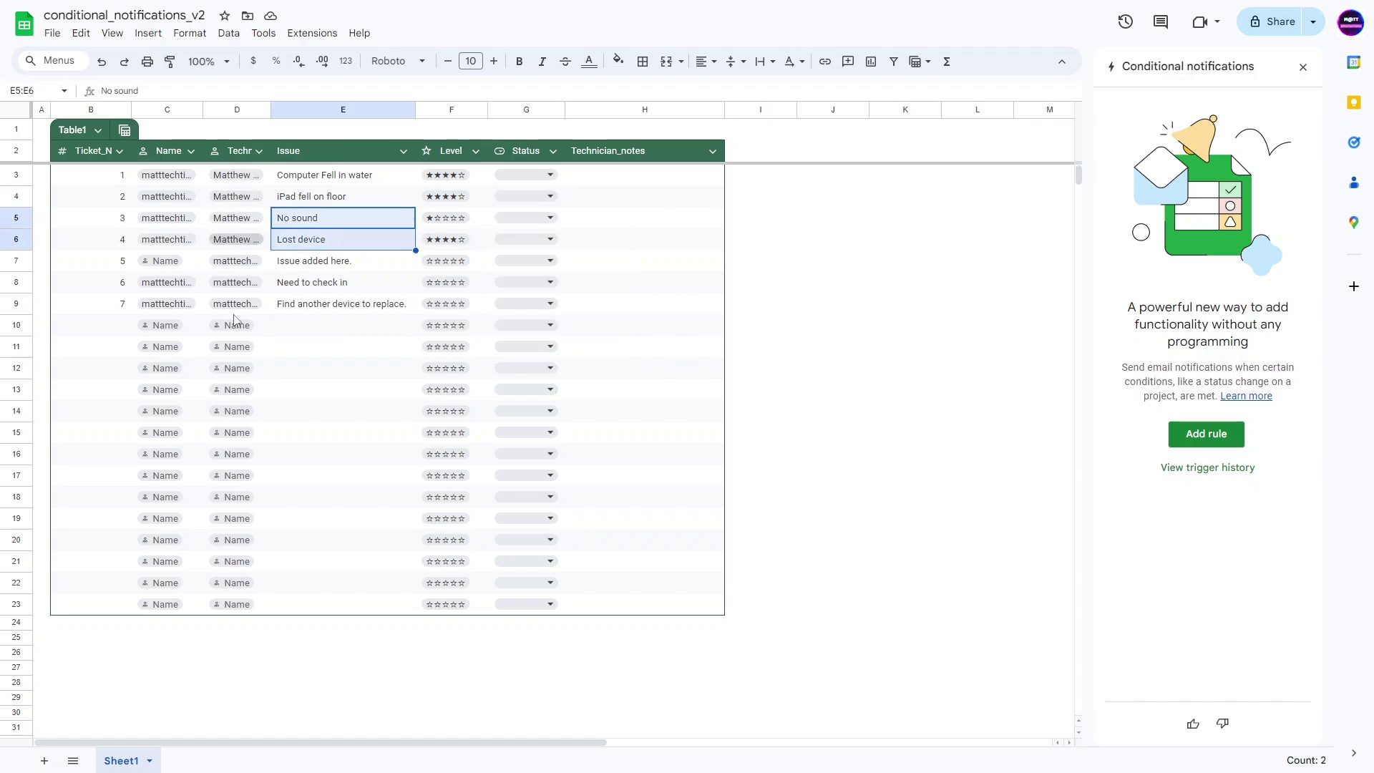
# Start a new conditional notification rule named assigned_email that applies to Table1
pyautogui.click(368, 326)
pyautogui.click(1202, 433)
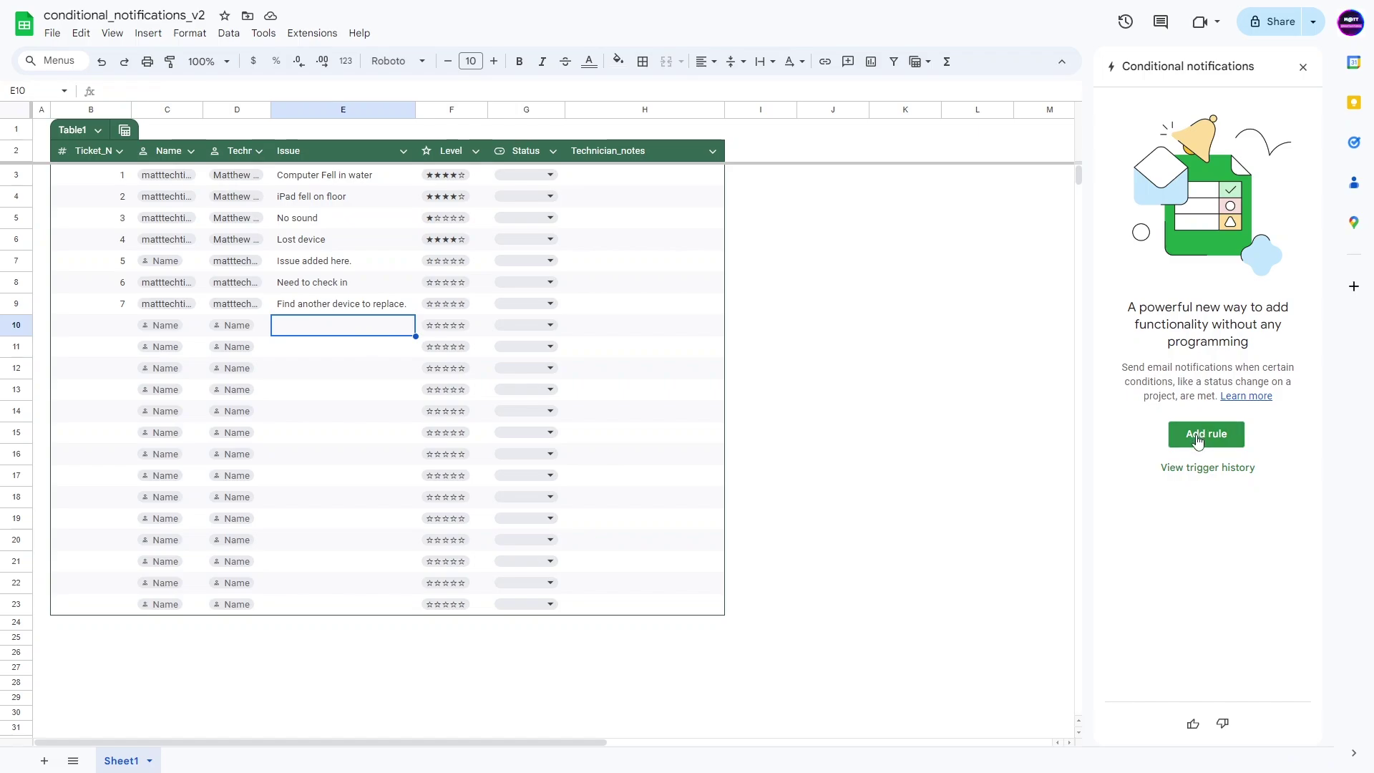
pyautogui.click(1169, 129)
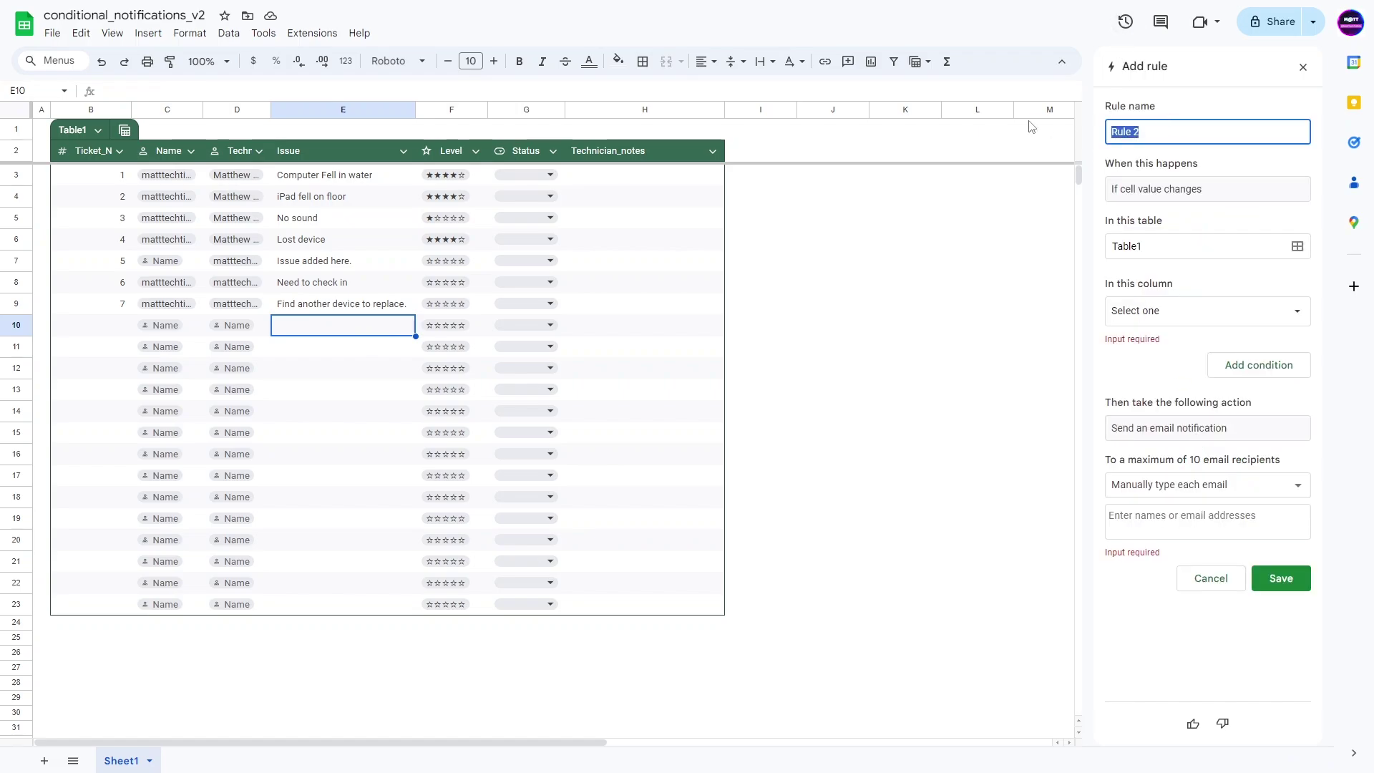
pyautogui.write('assigned_email')
pyautogui.click(1138, 248)
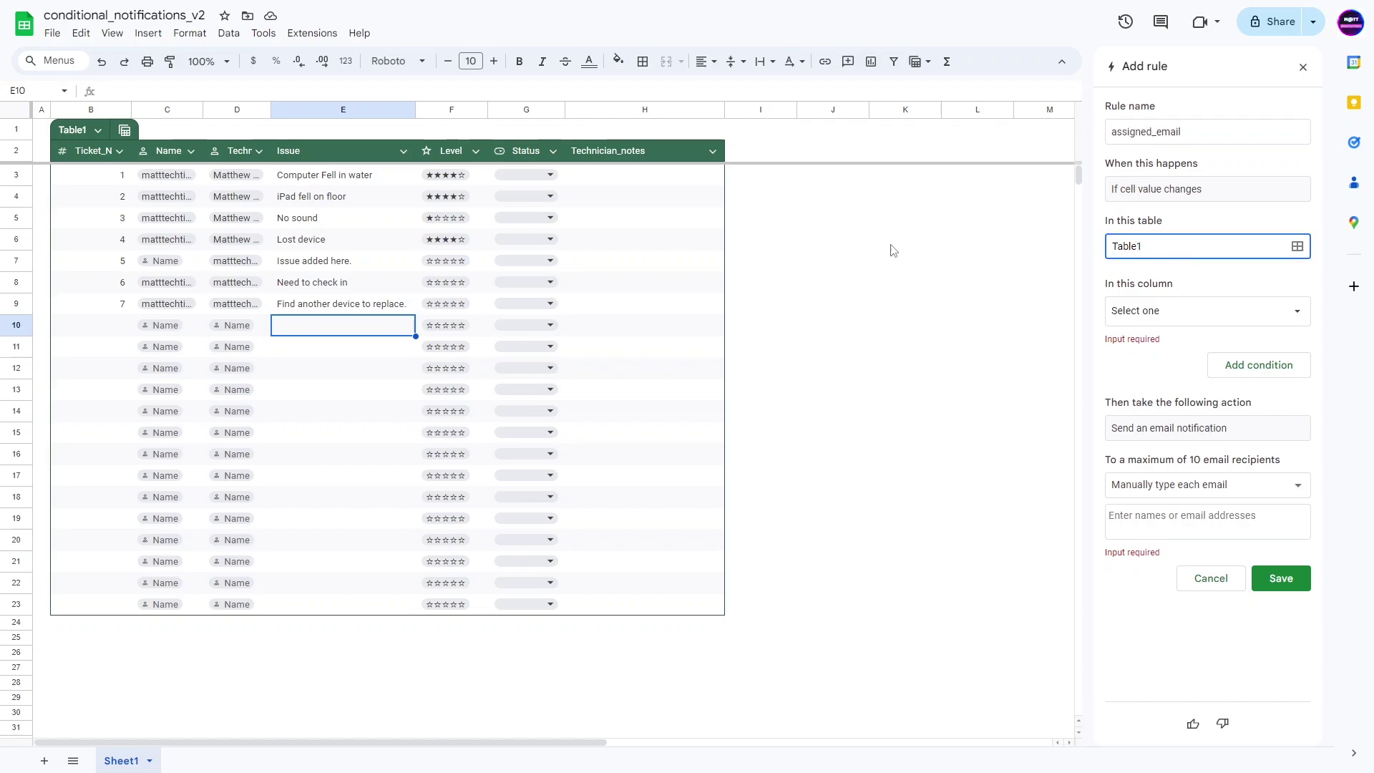
pyautogui.moveTo(1026, 251); pyautogui.dragTo(677, 251)
# Make the rule watch the Status column, with the condition that its text is exactly Assigned
pyautogui.click(1177, 320)
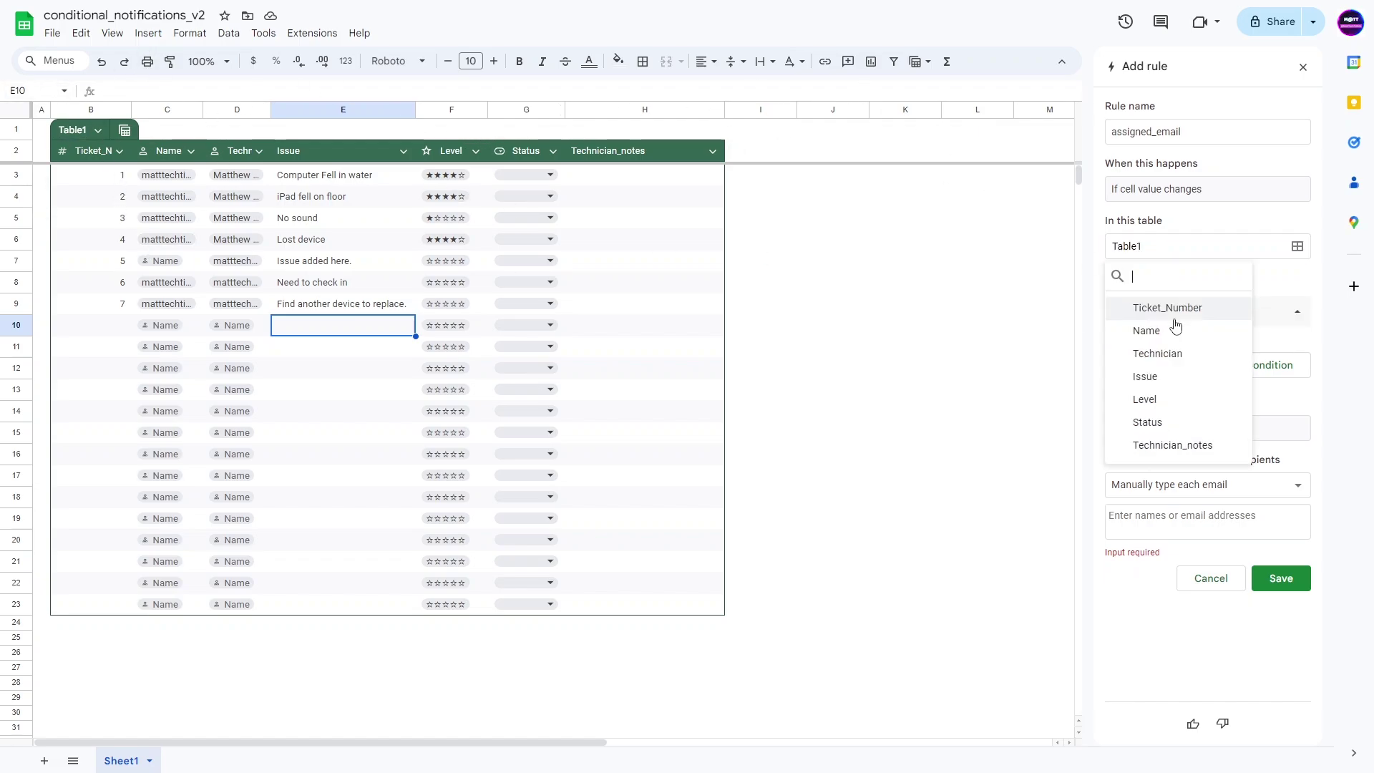
pyautogui.click(1185, 423)
pyautogui.click(1223, 350)
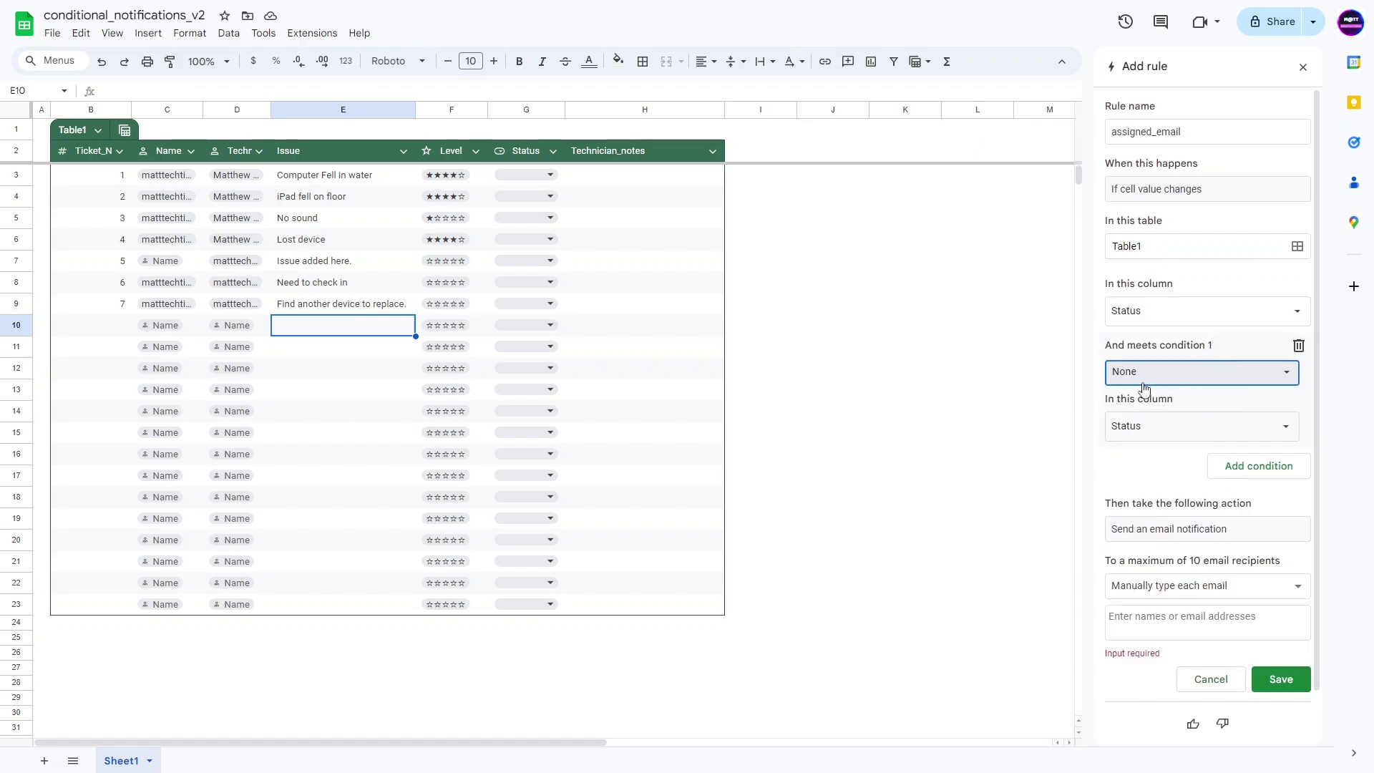
pyautogui.click(1125, 372)
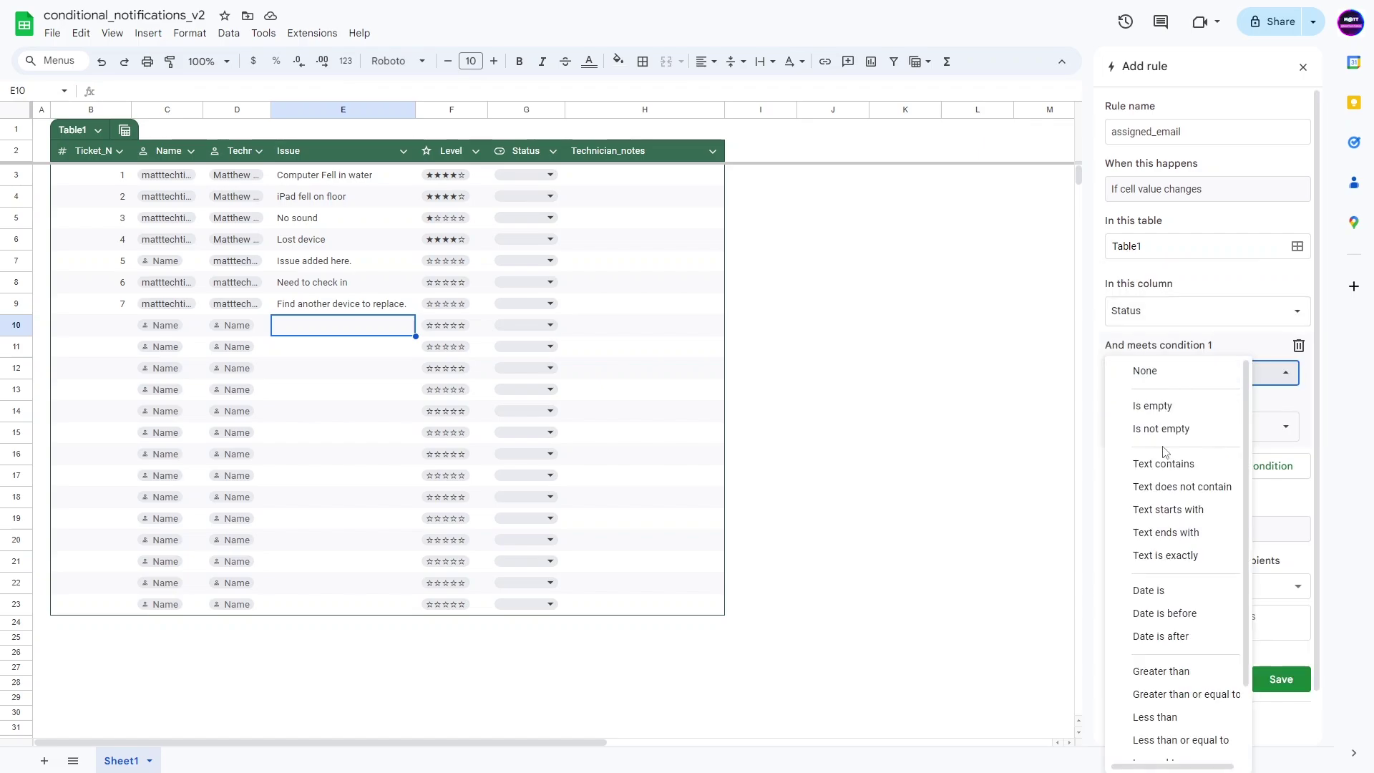
pyautogui.click(1157, 563)
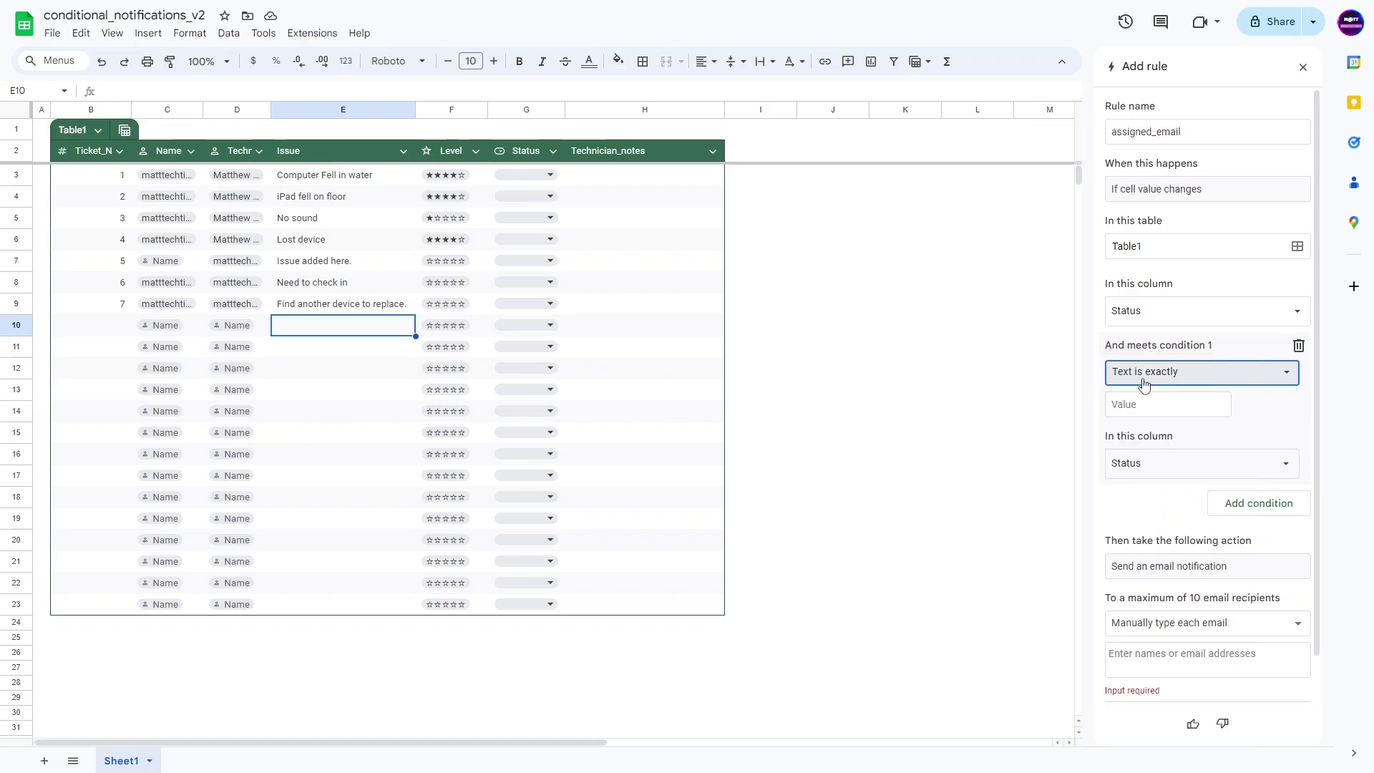
pyautogui.click(1144, 405)
pyautogui.write('Assign')
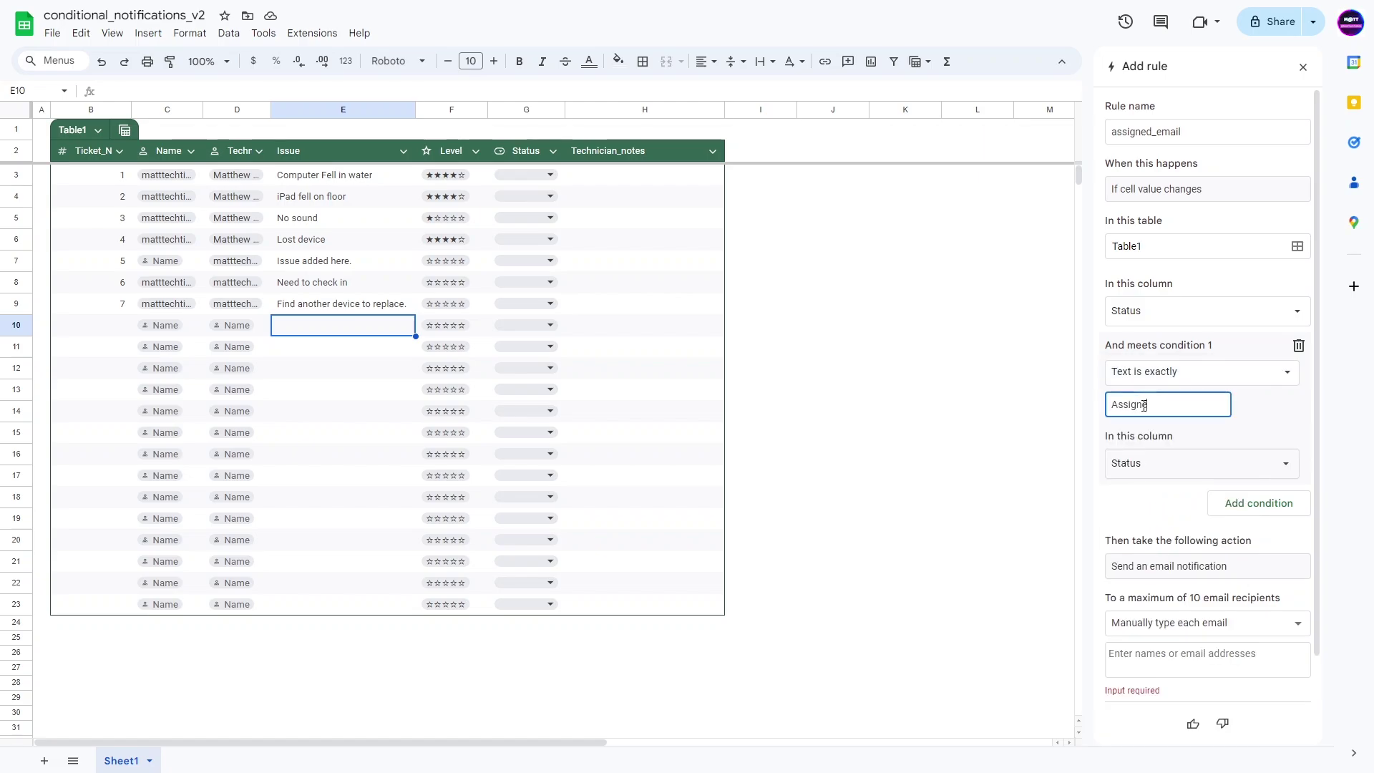
pyautogui.write('ed')
# Send the notification to the emails in the Technician column and save the rule
pyautogui.scroll(-1, 1149, 552)
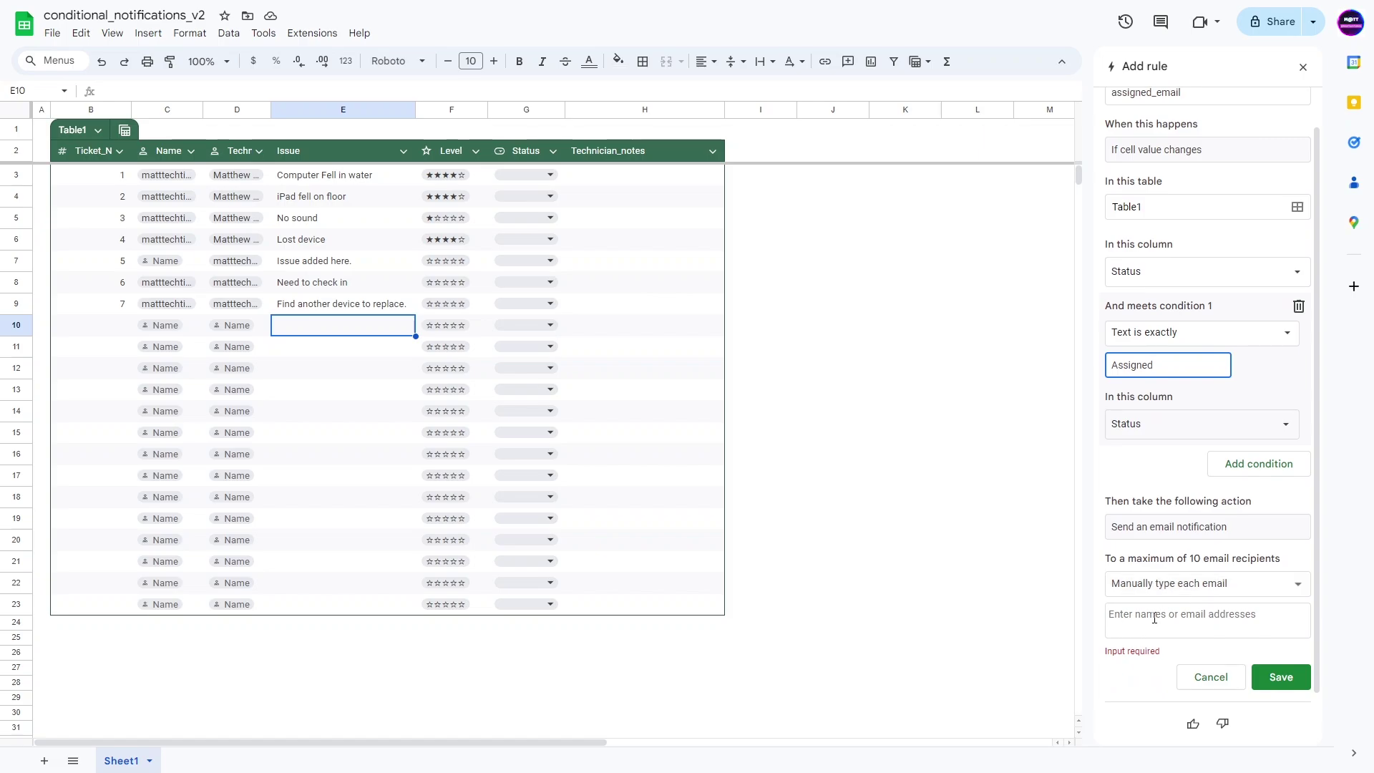
pyautogui.click(1142, 583)
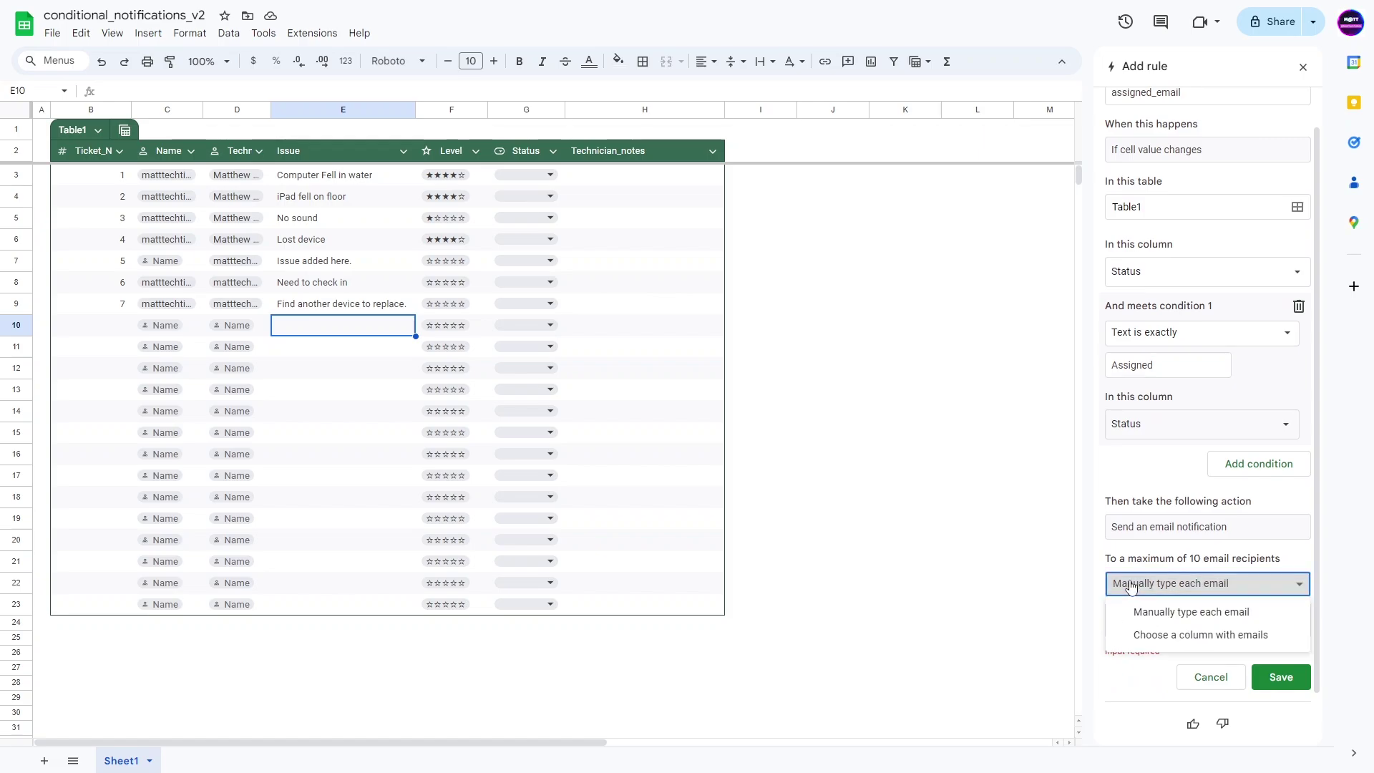
pyautogui.click(1154, 639)
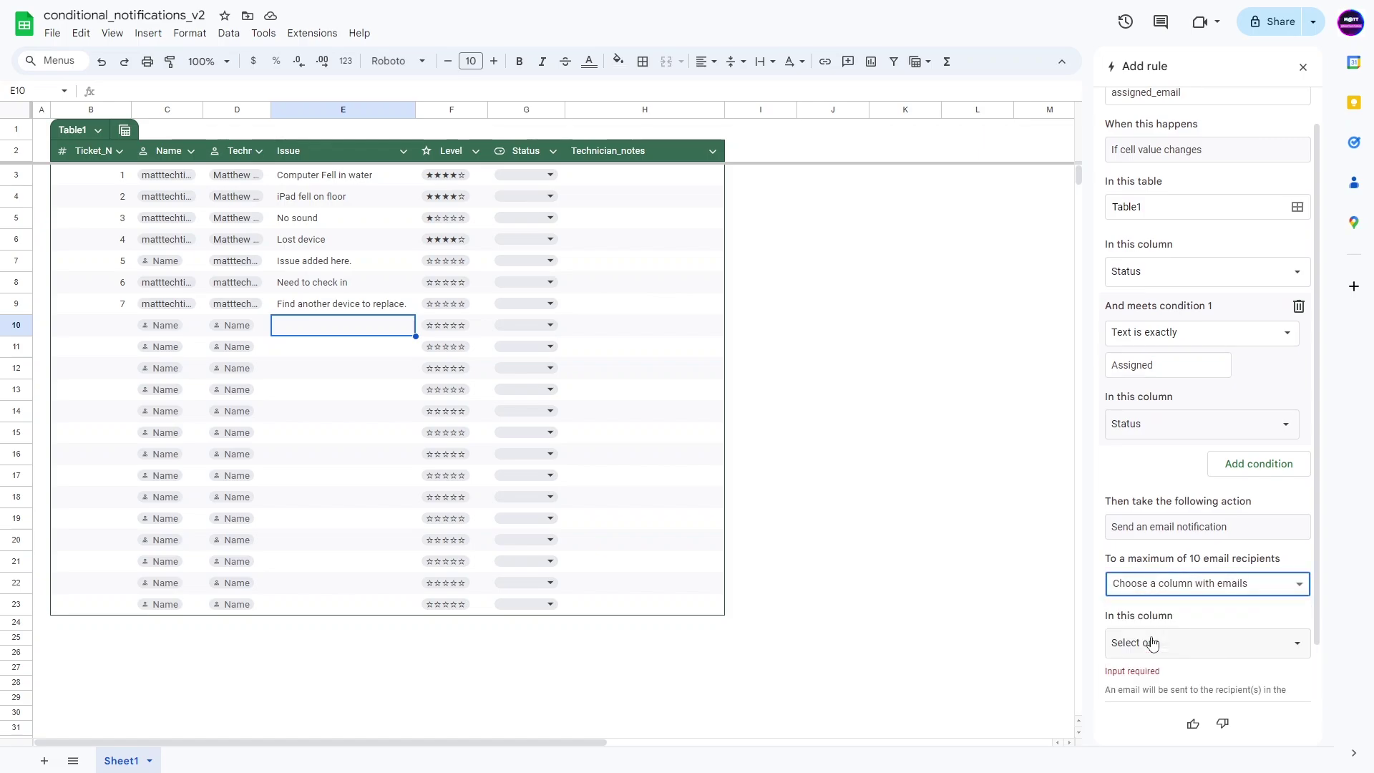
pyautogui.click(1152, 642)
pyautogui.scroll(-1, 1167, 679)
pyautogui.click(1173, 660)
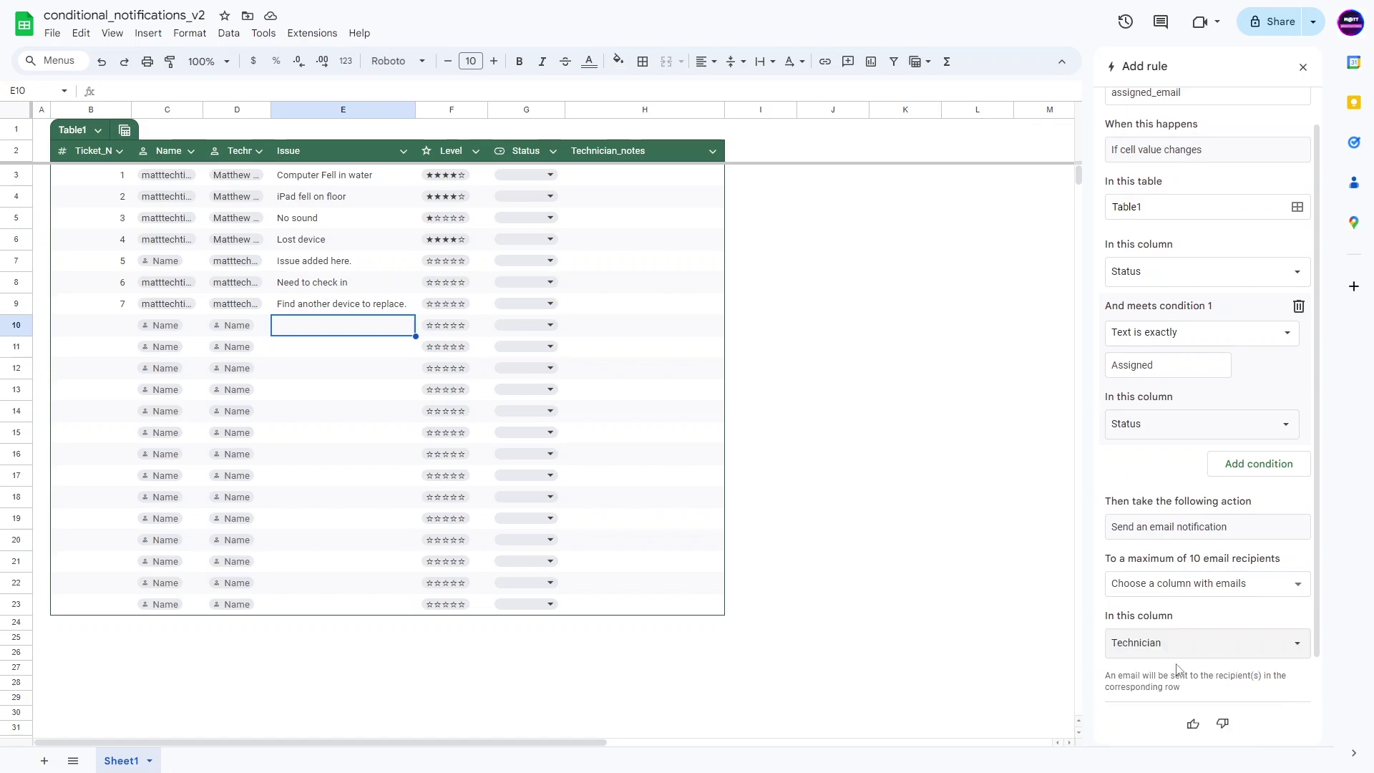
pyautogui.scroll(-1, 1177, 669)
pyautogui.click(1288, 677)
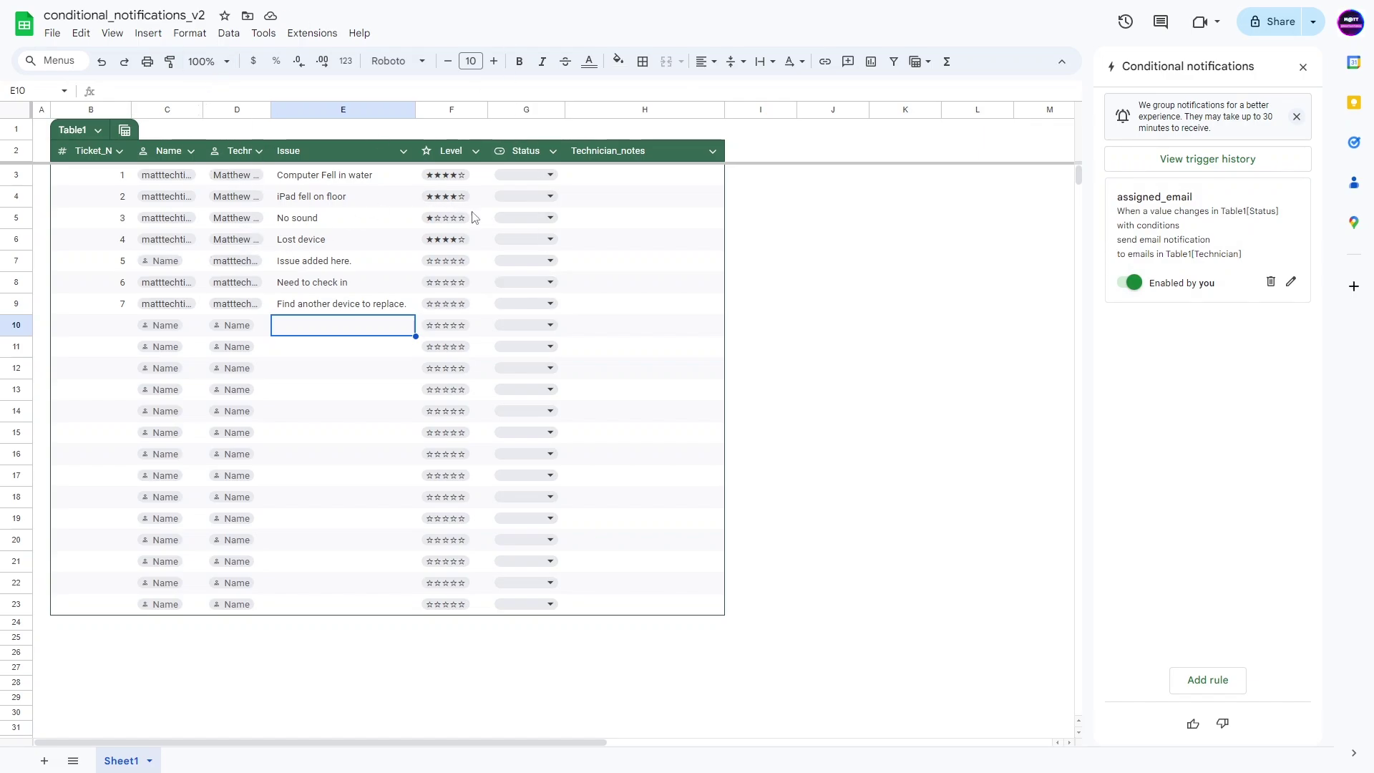
# Set the Status of tickets 5 and 7 to Assigned
pyautogui.click(550, 218)
pyautogui.click(336, 280)
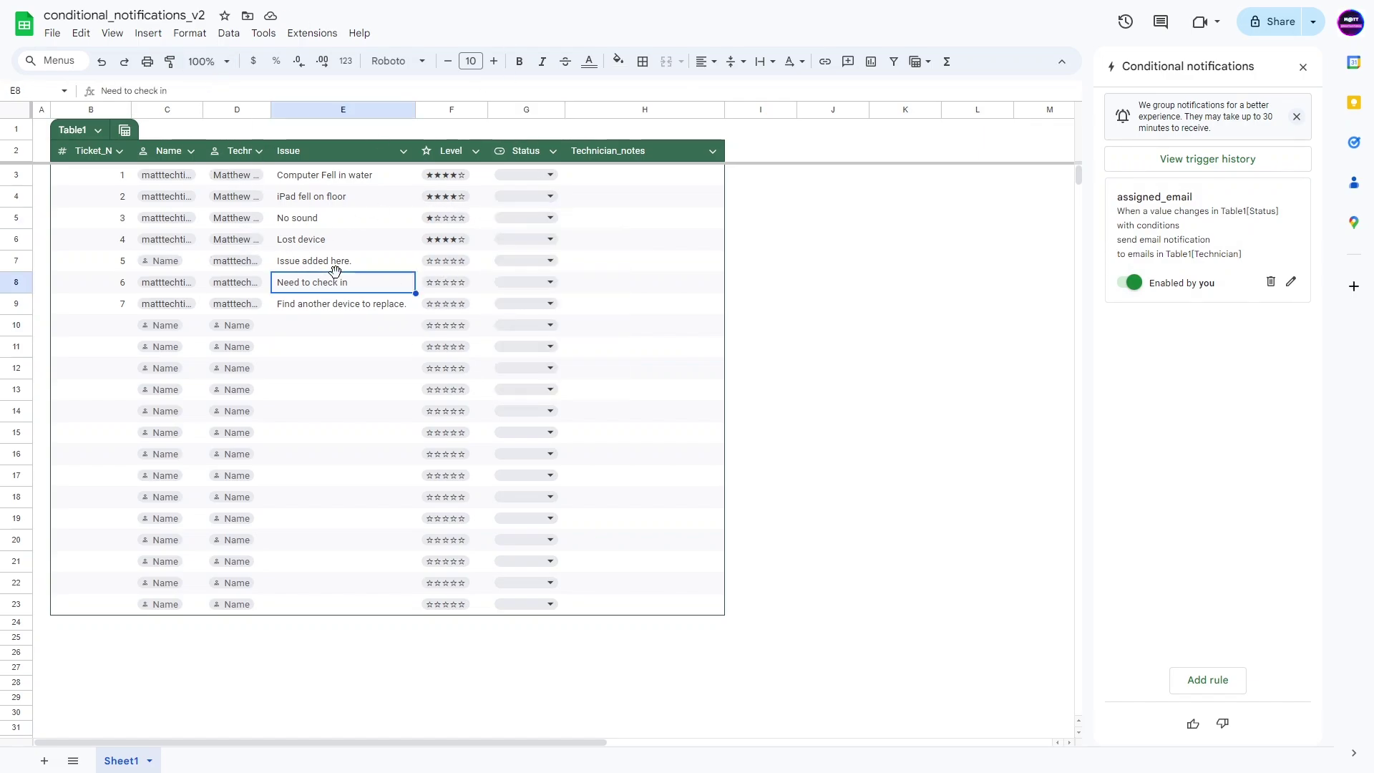
pyautogui.click(530, 262)
pyautogui.click(516, 307)
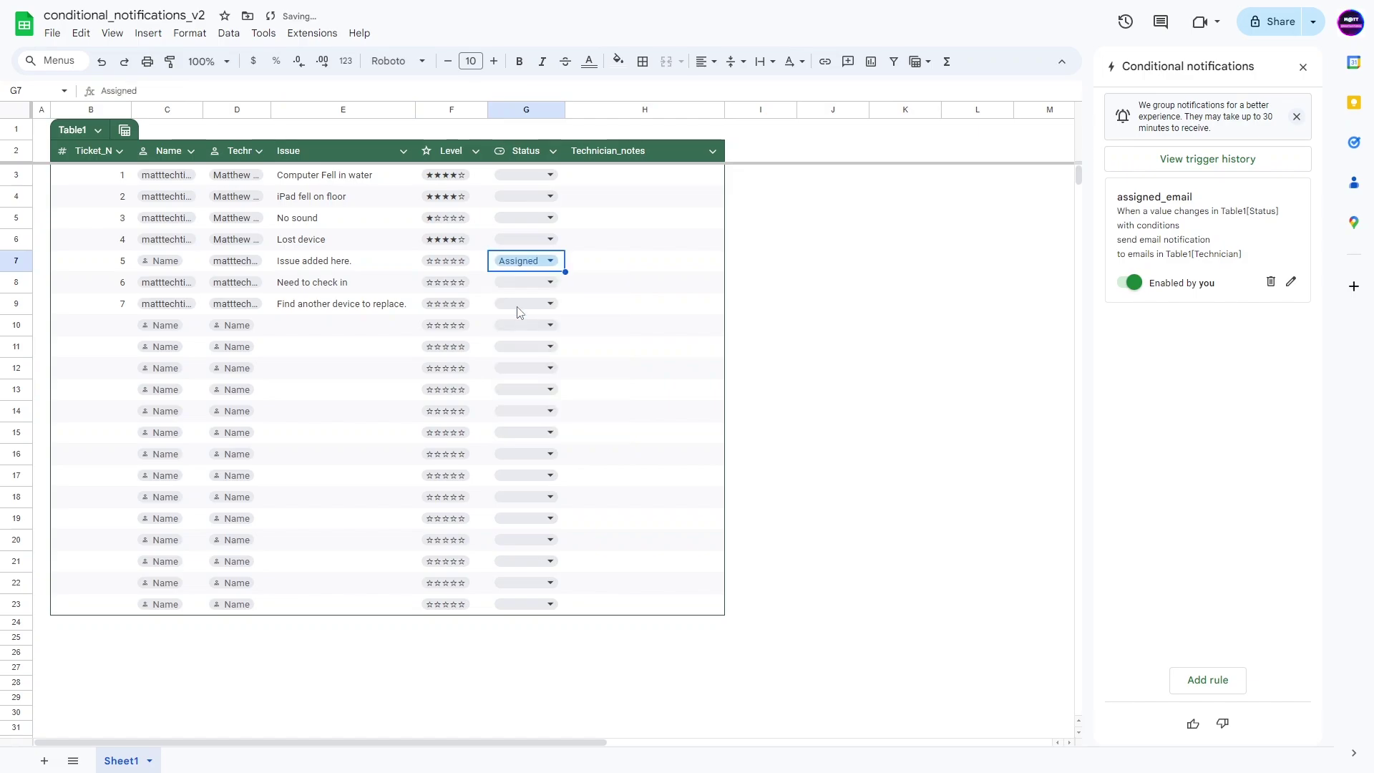
pyautogui.click(526, 304)
pyautogui.click(520, 351)
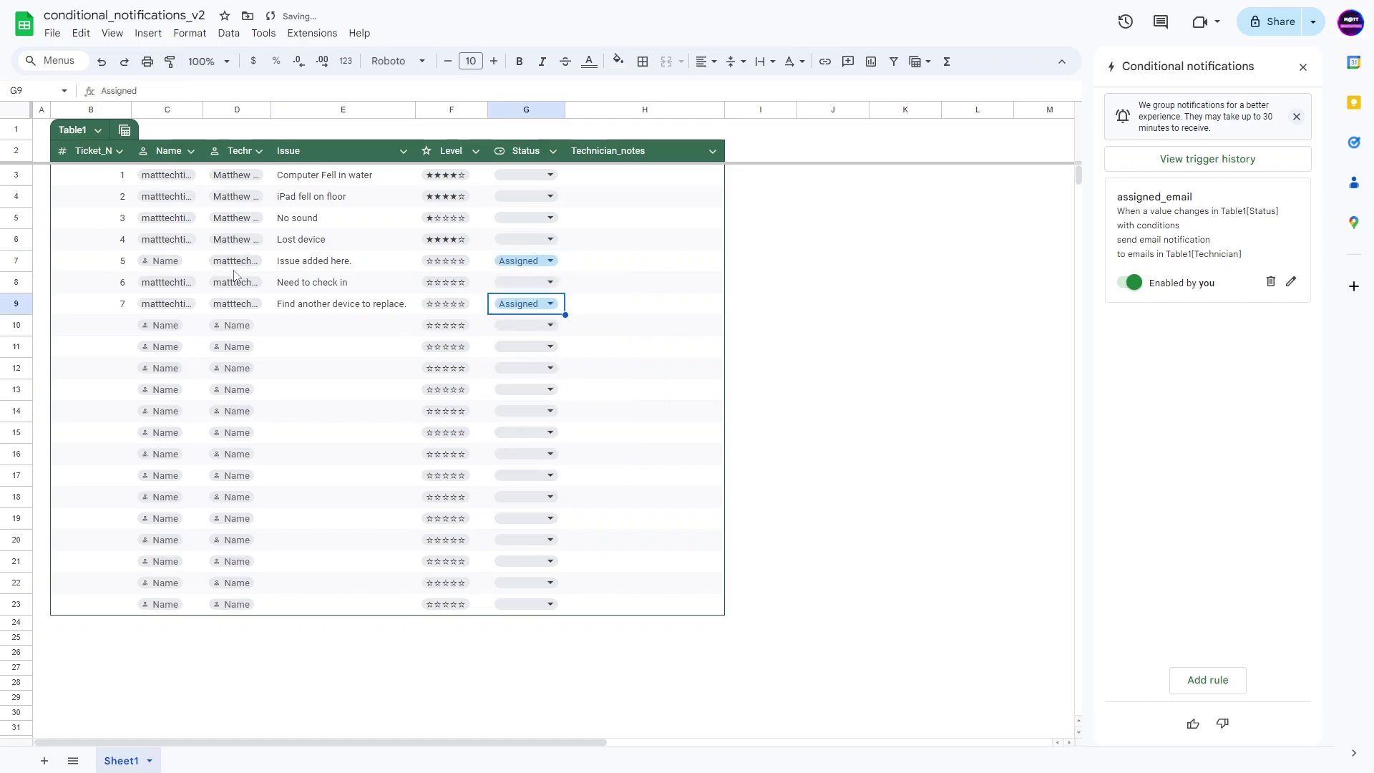
# Check the status, action and recipients of the assigned_email entry in the trigger history
pyautogui.click(316, 301)
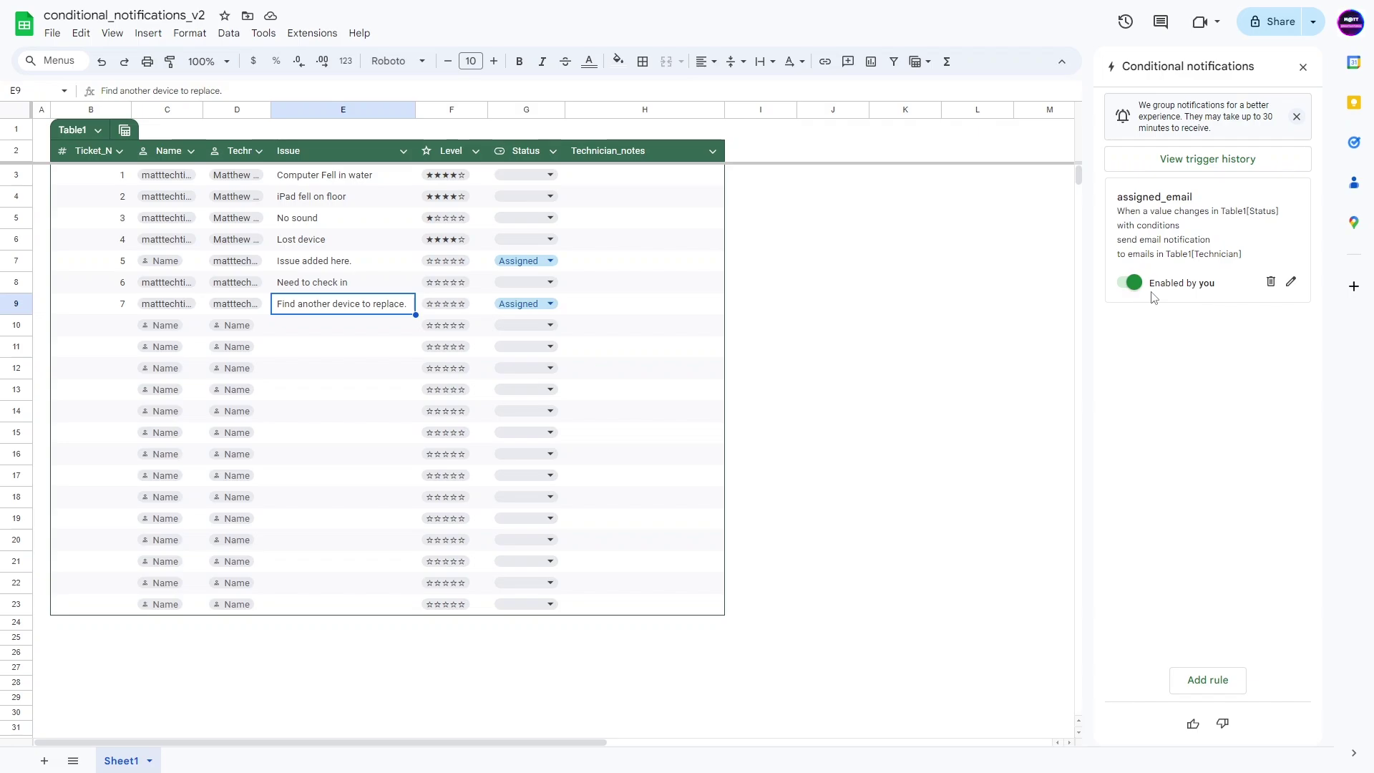
pyautogui.click(212, 391)
pyautogui.click(330, 366)
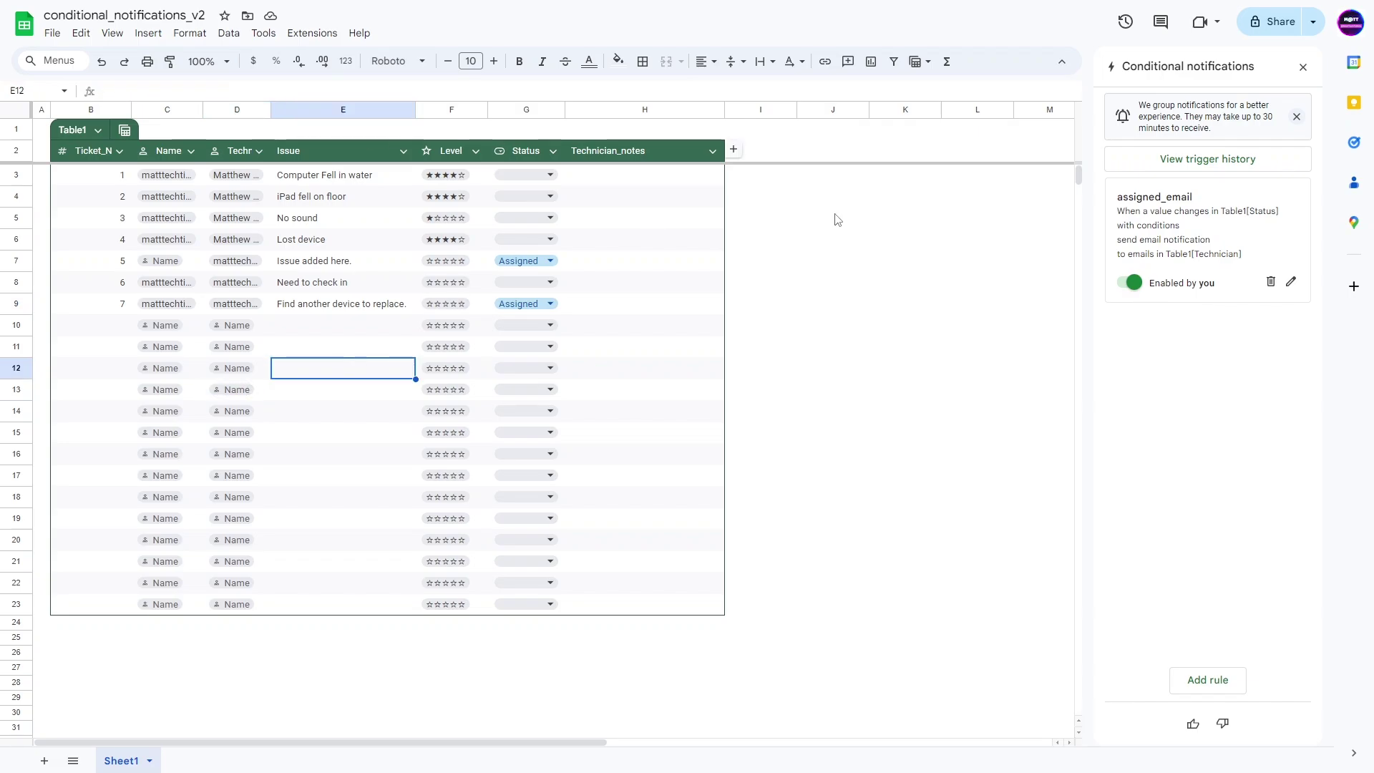
pyautogui.click(1186, 161)
pyautogui.click(1115, 177)
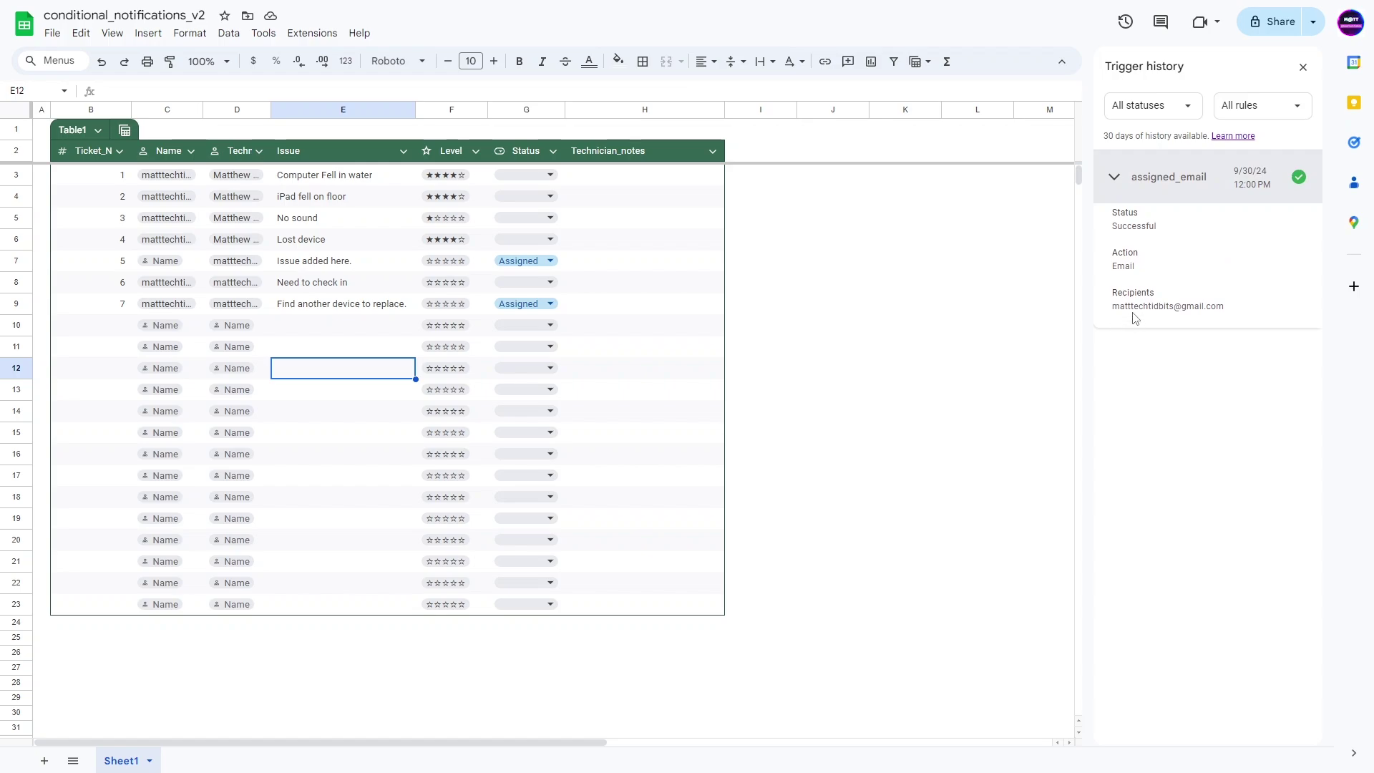
pyautogui.click(1116, 182)
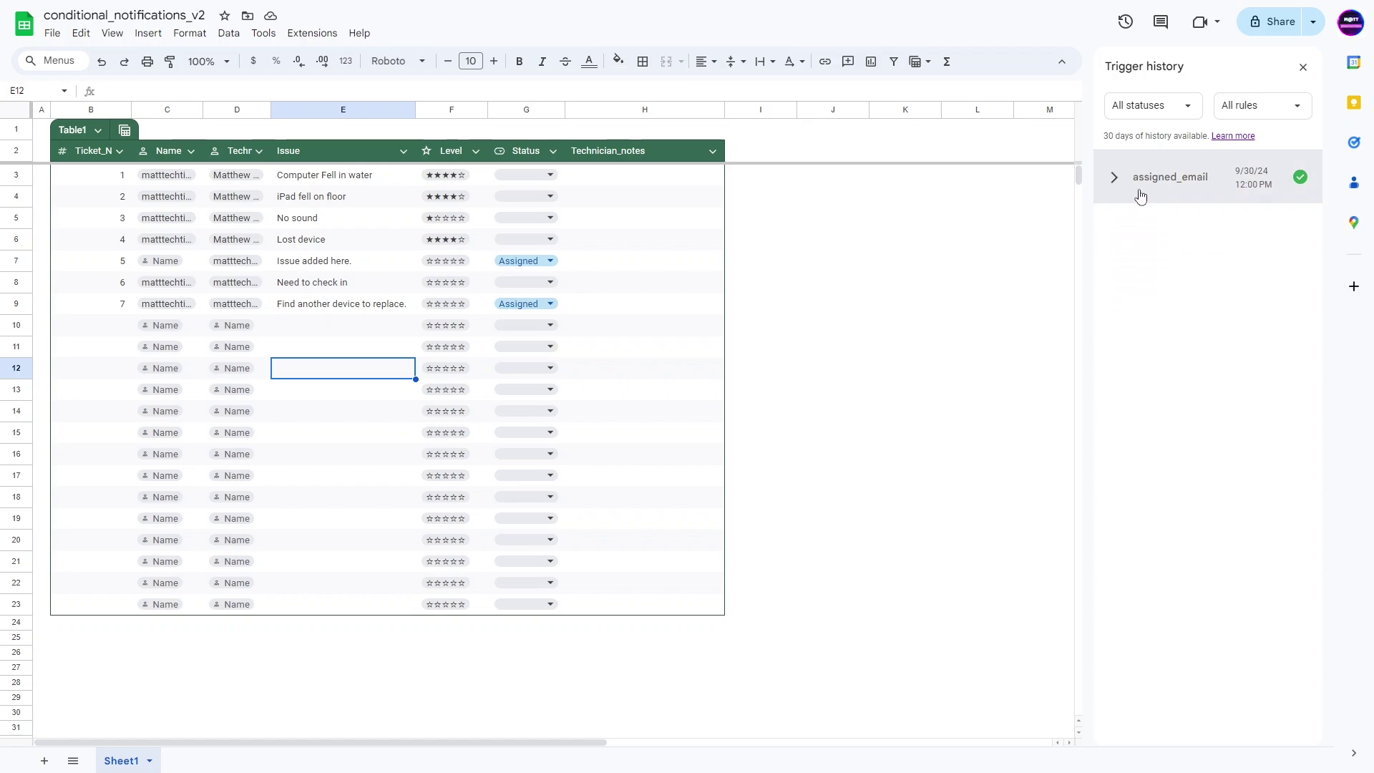
# Widen the Status column of the ticket table slightly
pyautogui.click(302, 342)
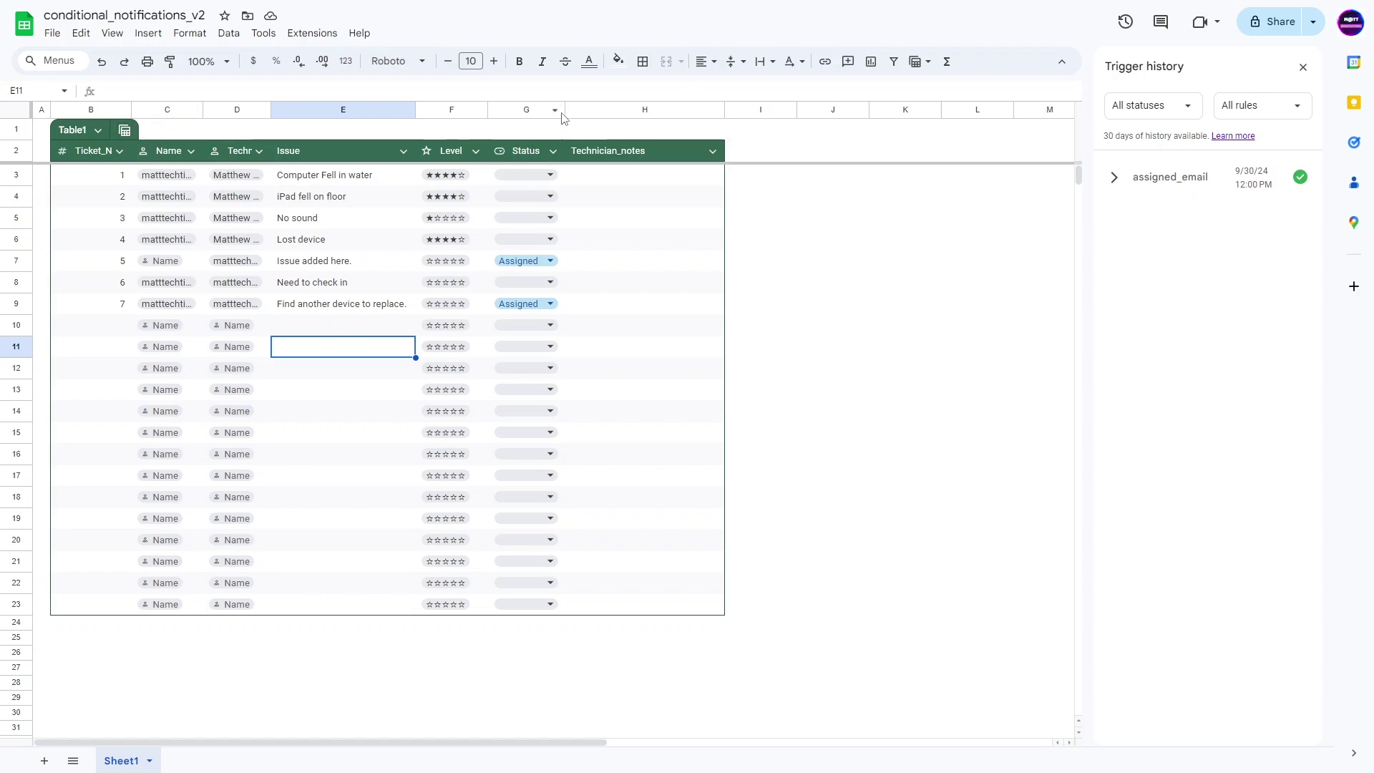
pyautogui.moveTo(564, 110); pyautogui.dragTo(576, 109)
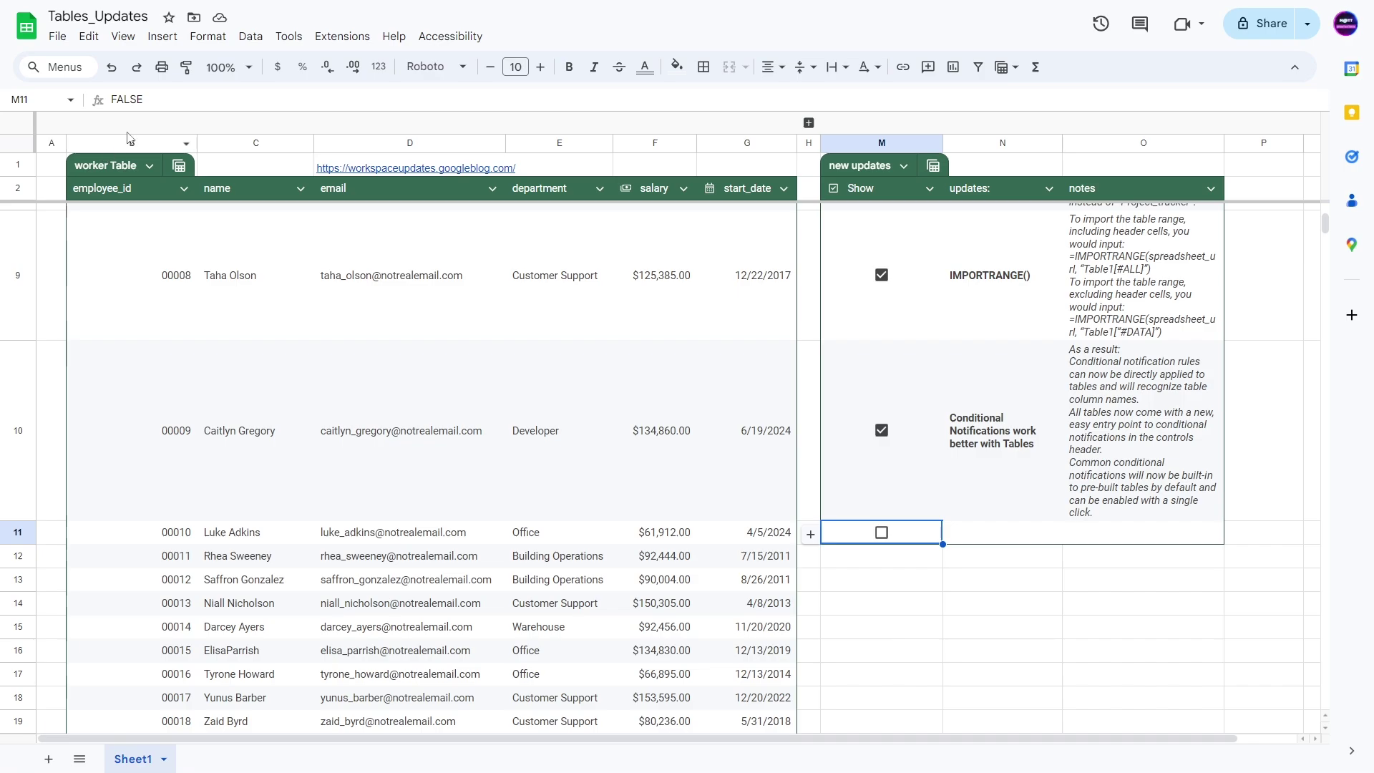
# In the Tables_Updates spreadsheet, tick the Show checkbox in row 11 of the new updates table to reveal its update and notes
pyautogui.click(883, 532)
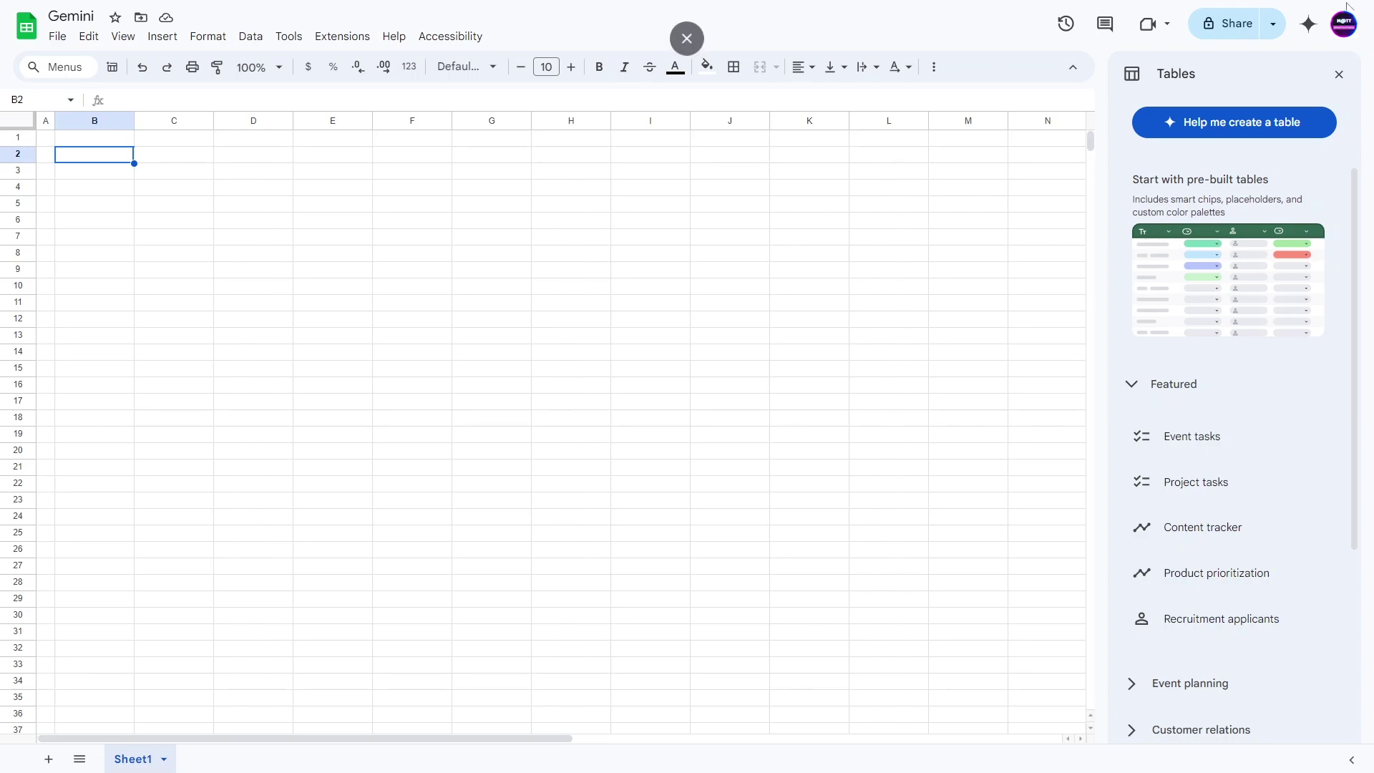
# In the Gemini spreadsheet, have Gemini generate a table from the suggested prompt "Create a tracker to manage a customer service call center"
pyautogui.click(1174, 131)
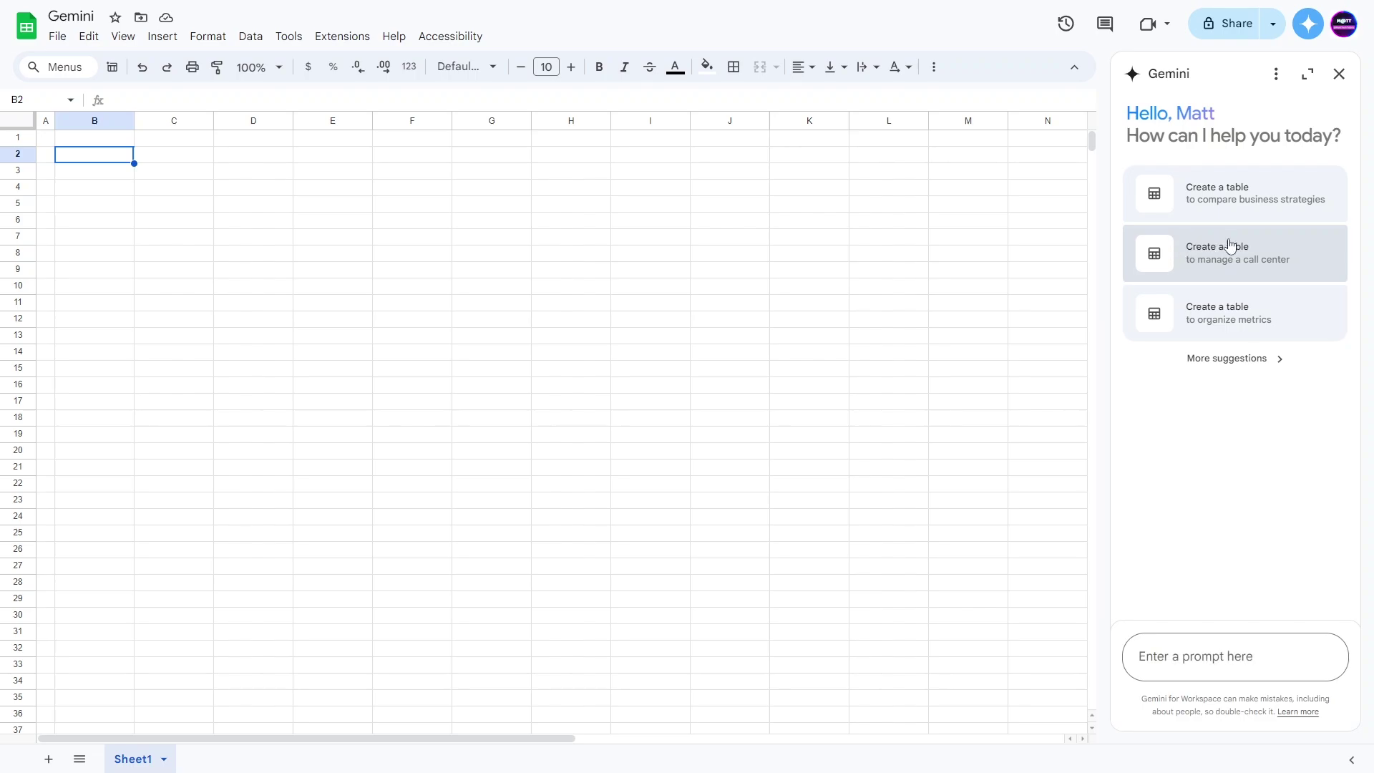
pyautogui.click(1213, 269)
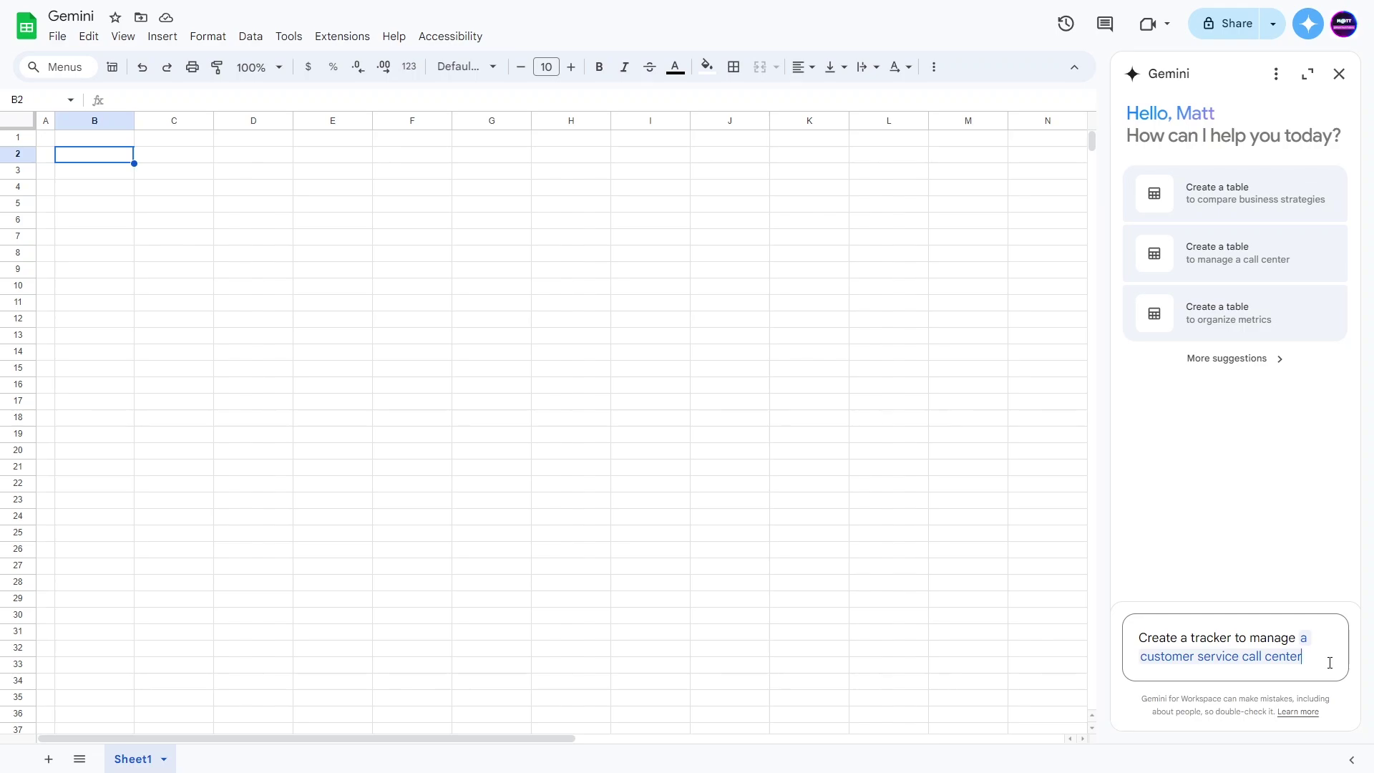
pyautogui.press('Return')
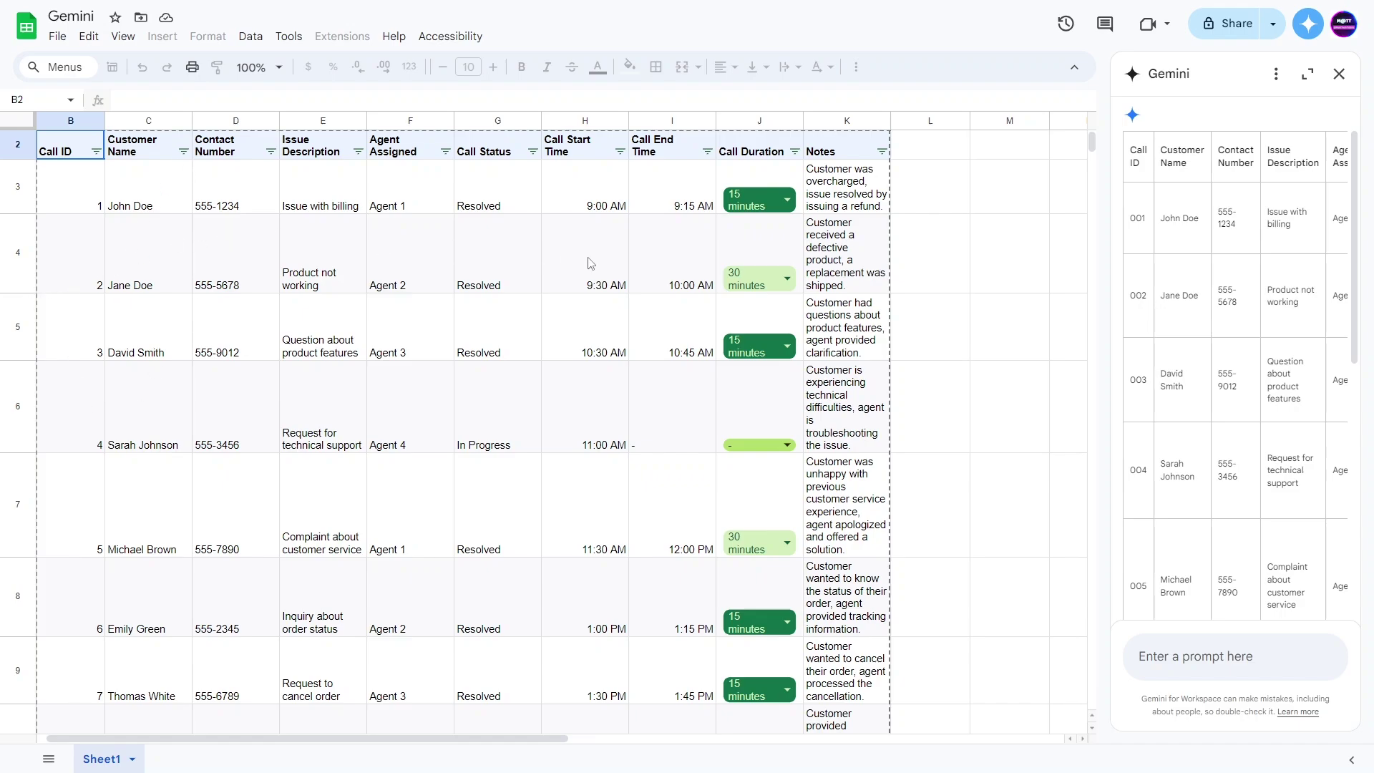
# Review the generated call center table preview and insert it into the sheet
pyautogui.scroll(-9, 601, 337)
pyautogui.scroll(4, 454, 402)
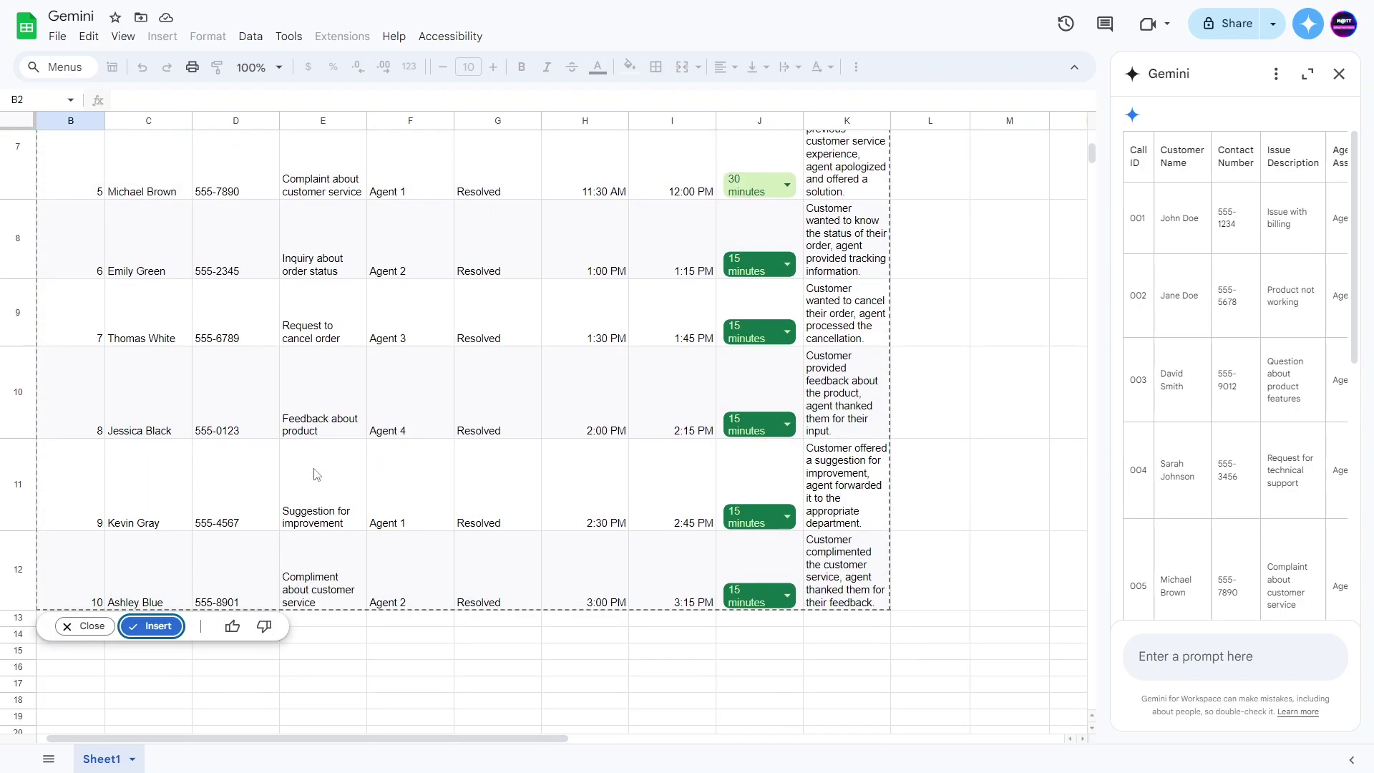
pyautogui.click(151, 626)
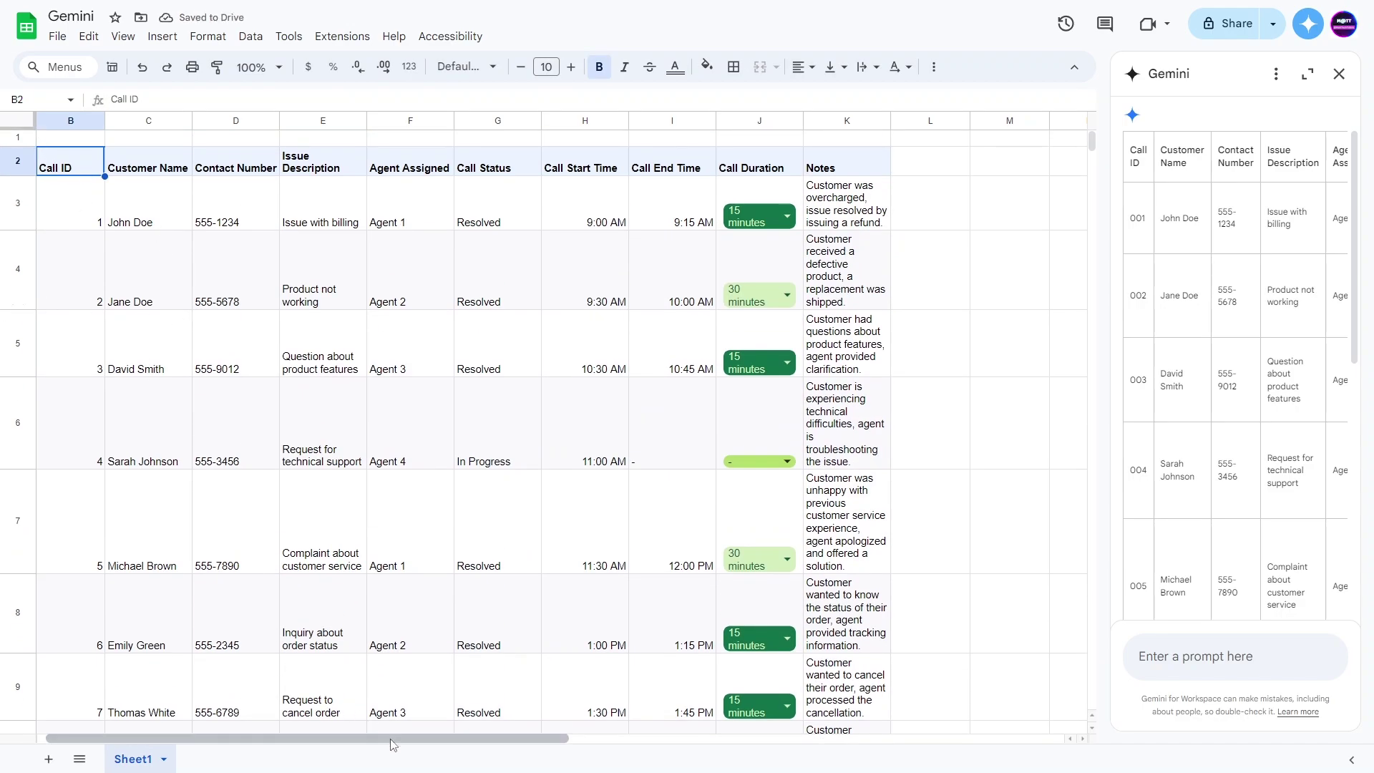
# Look through the rows of the inserted call center table, including its Call Duration dropdowns and call times
pyautogui.hscroll(-1, 218, 745)
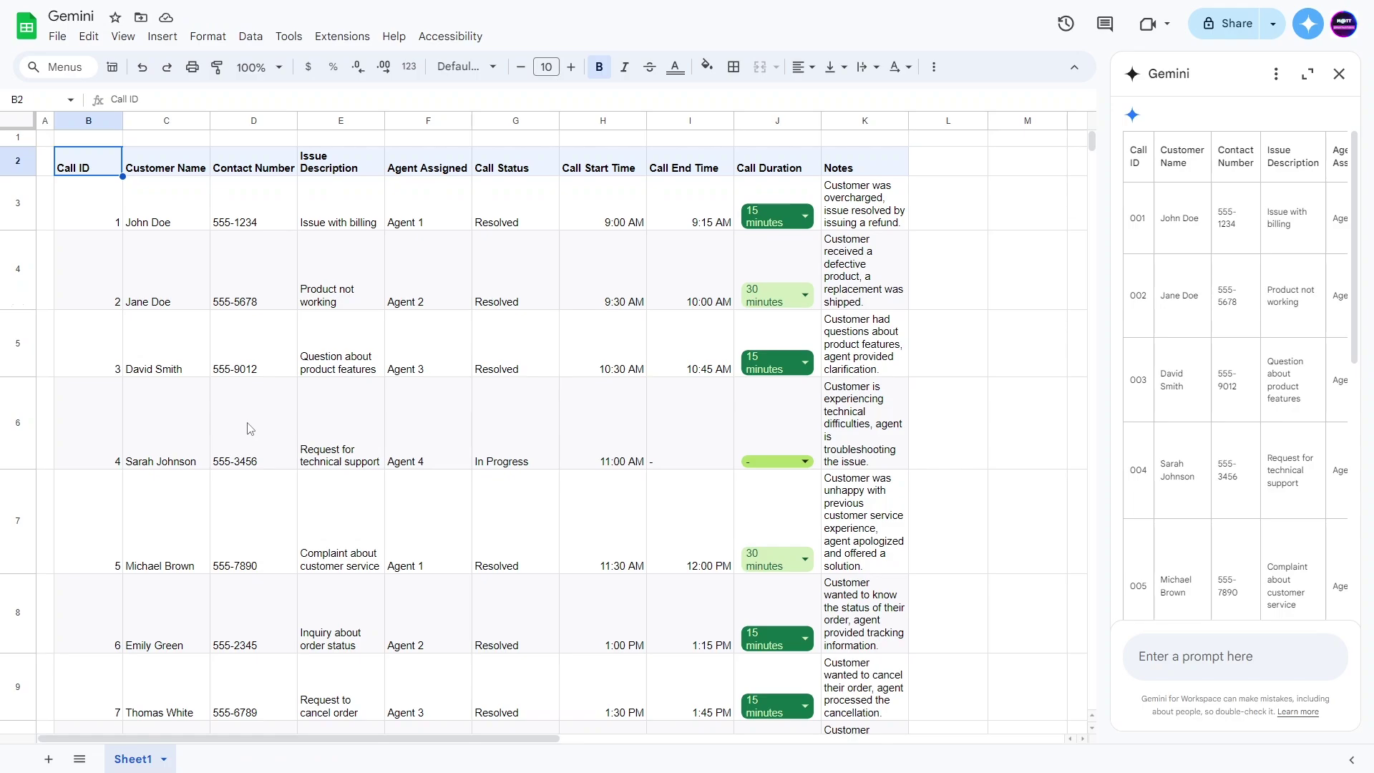
pyautogui.scroll(-6, 694, 347)
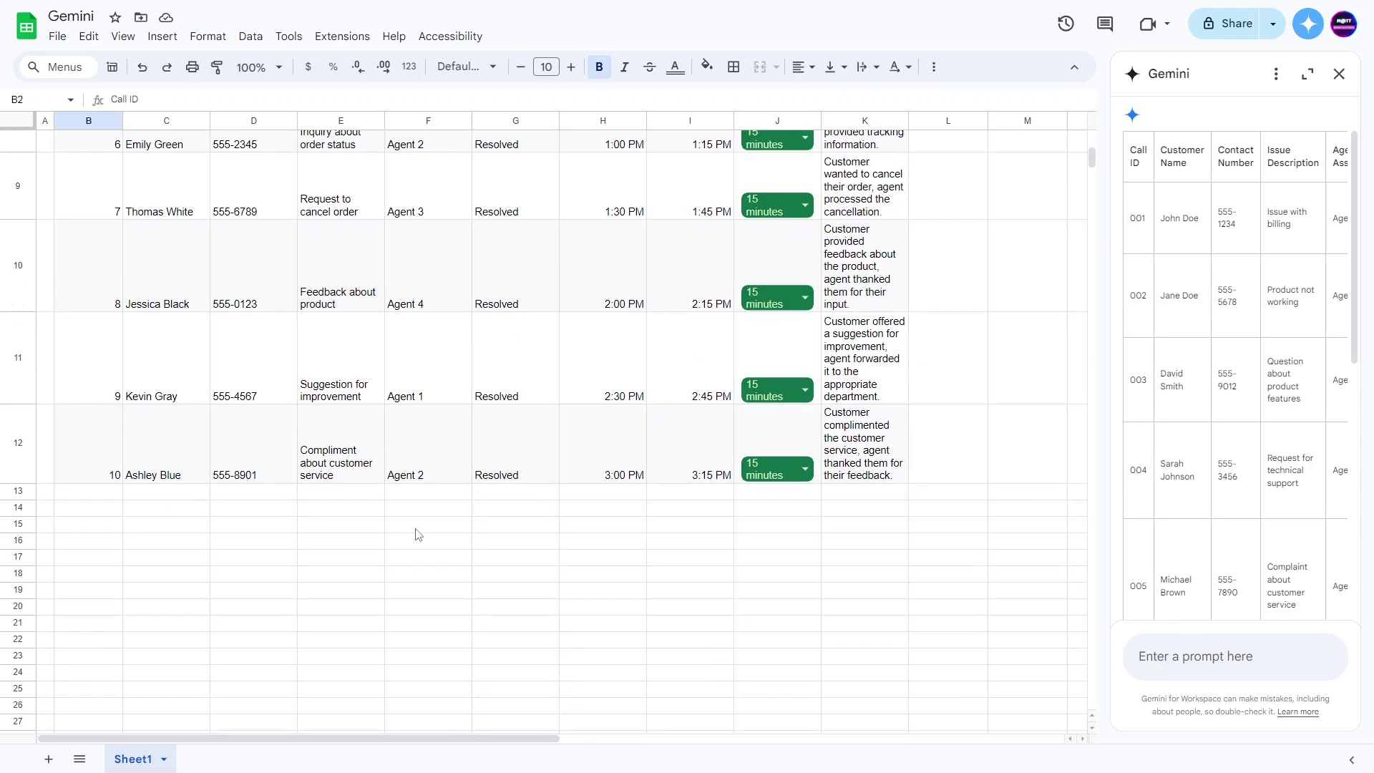
pyautogui.scroll(6, 379, 526)
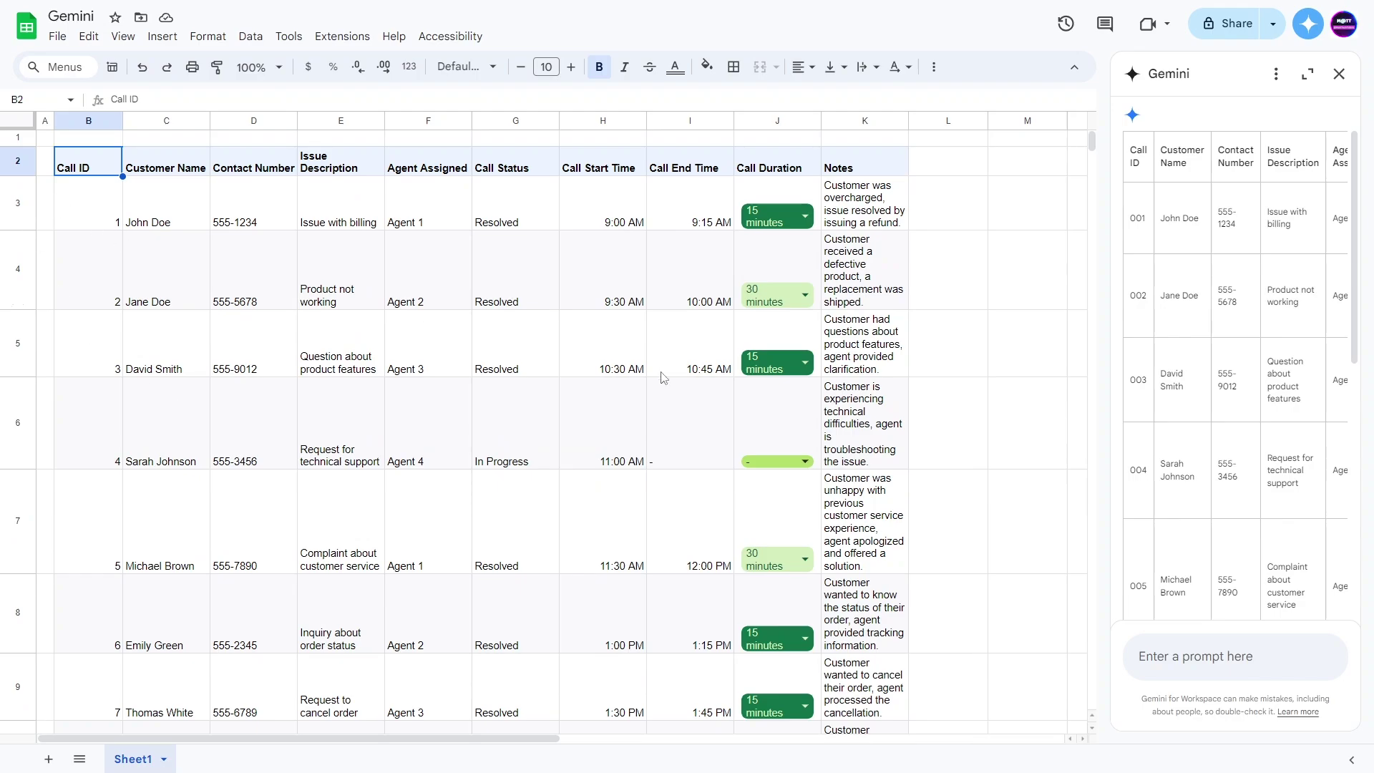
pyautogui.scroll(-5, 662, 374)
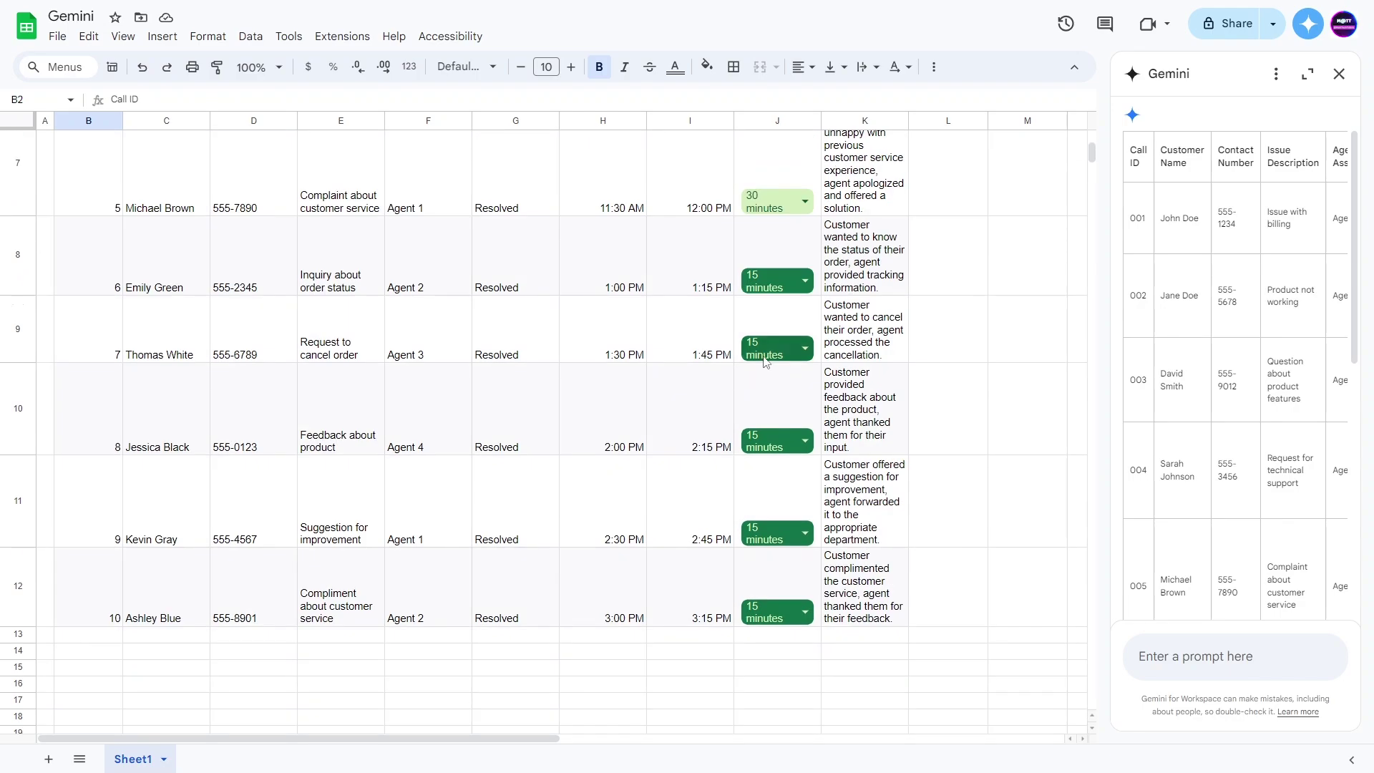
pyautogui.click(766, 352)
pyautogui.click(640, 387)
pyautogui.scroll(5, 666, 373)
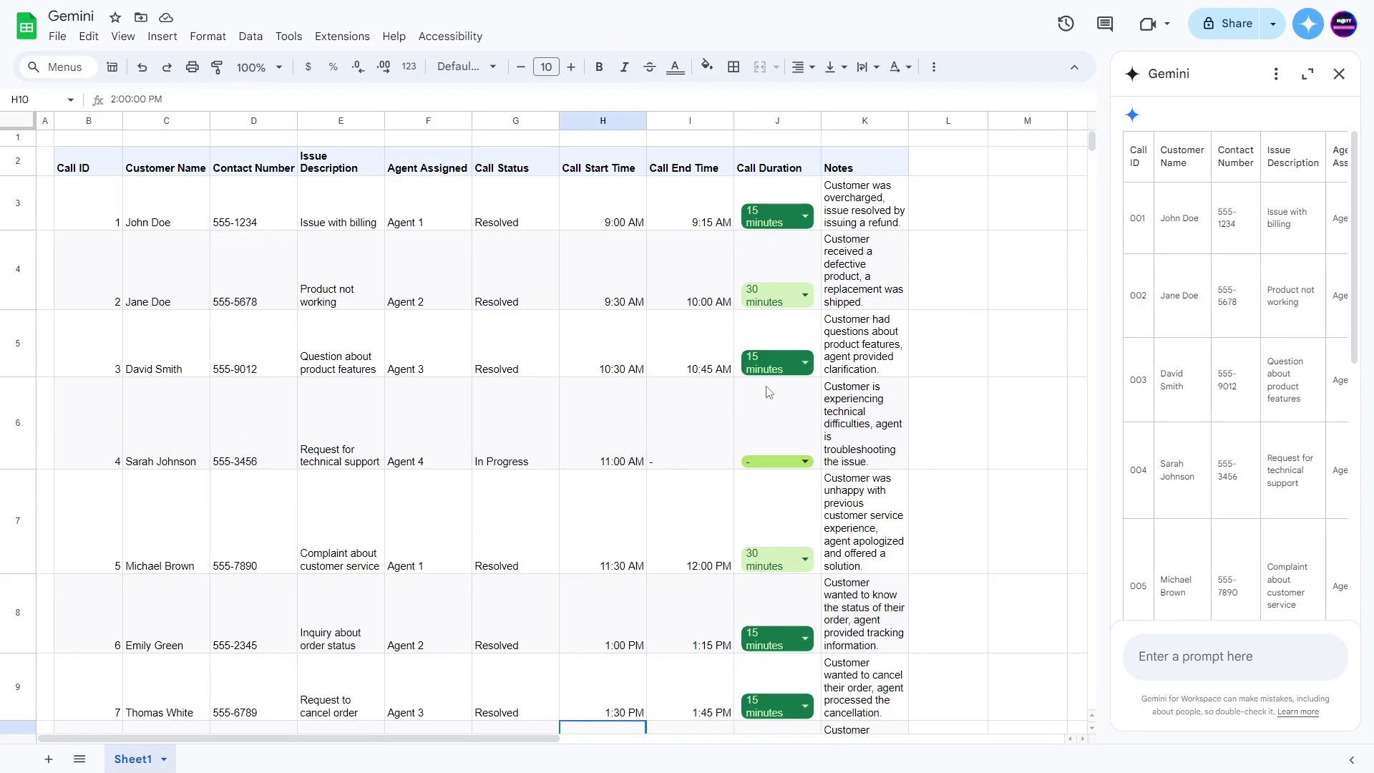
# Widen the Notes column of the call center table slightly
pyautogui.moveTo(907, 122); pyautogui.dragTo(925, 122)
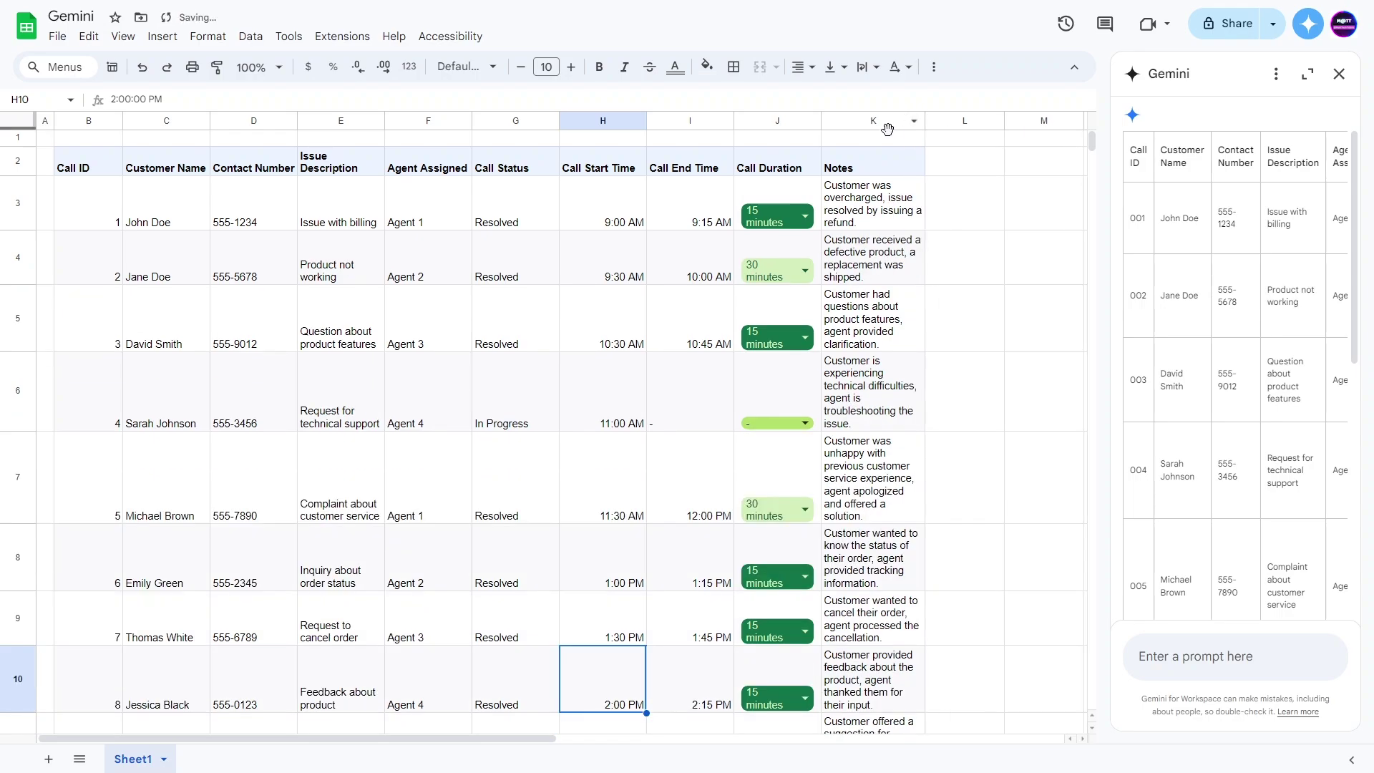
pyautogui.click(524, 333)
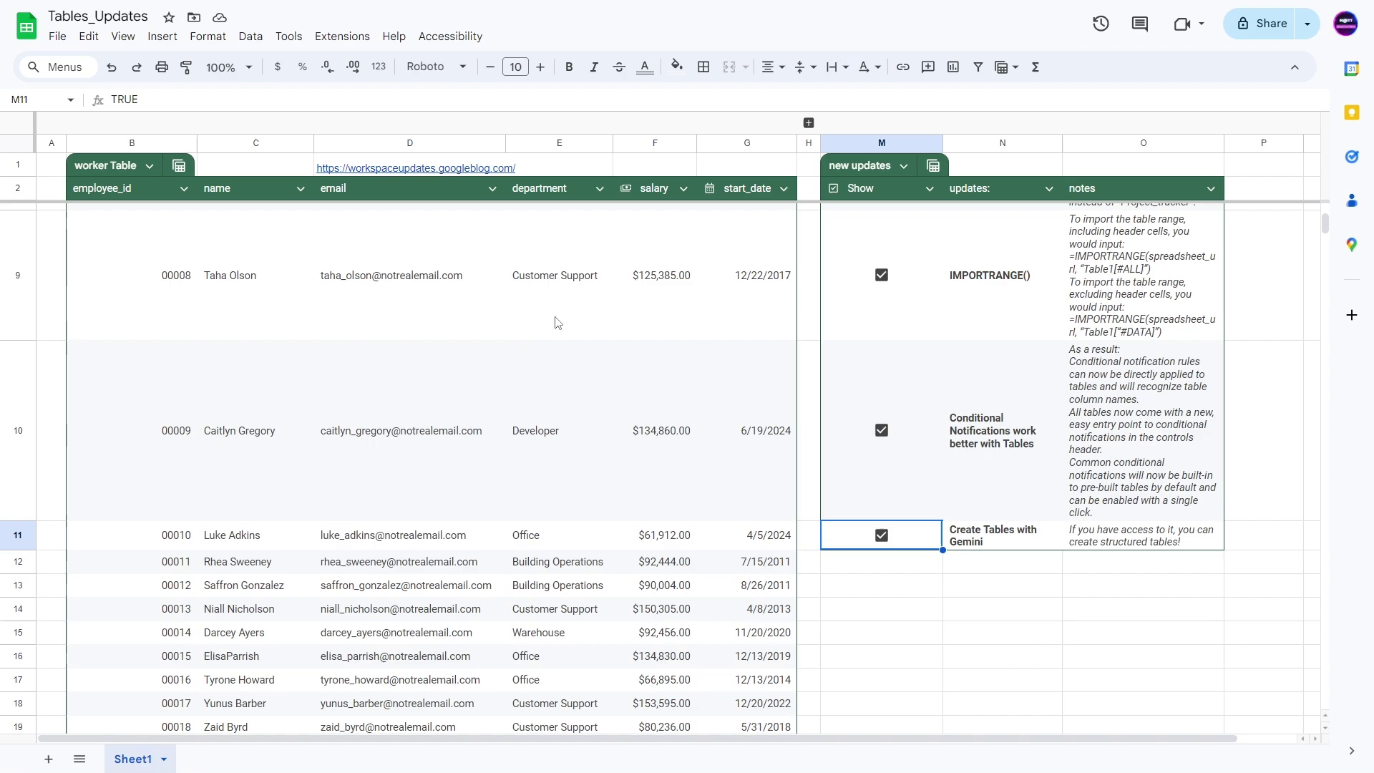
# In the Tables_Updates spreadsheet, widen the notes column of the new updates table slightly
pyautogui.scroll(5, 609, 588)
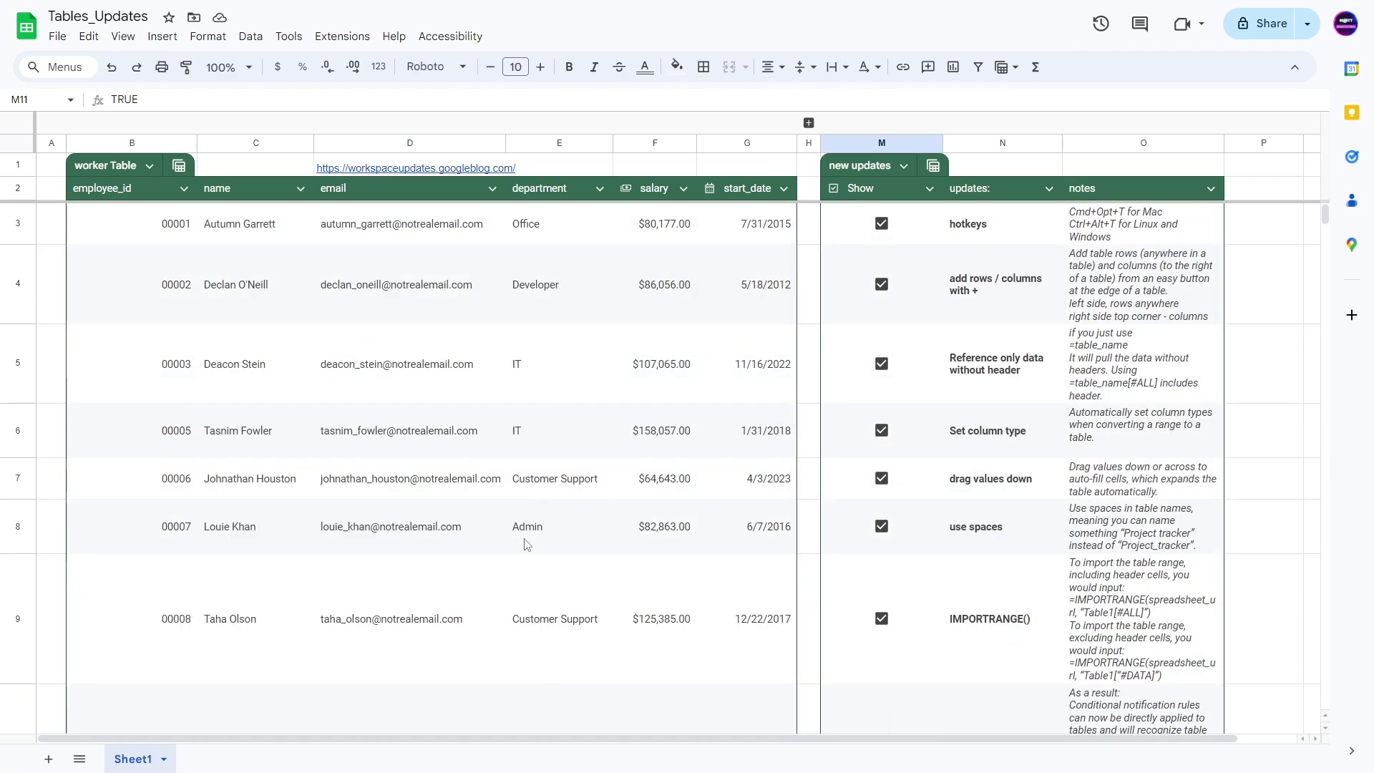
pyautogui.scroll(-3, 816, 487)
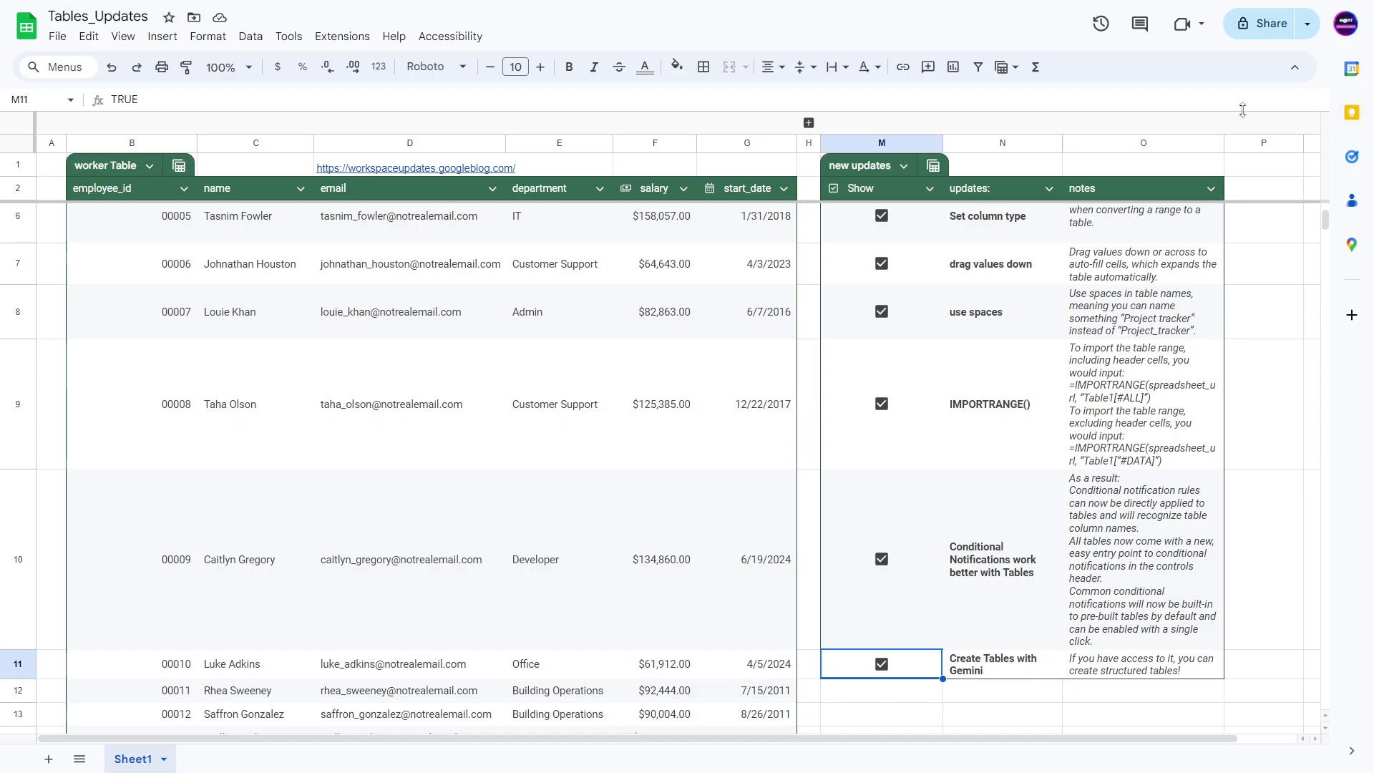
pyautogui.moveTo(1224, 143); pyautogui.dragTo(1269, 142)
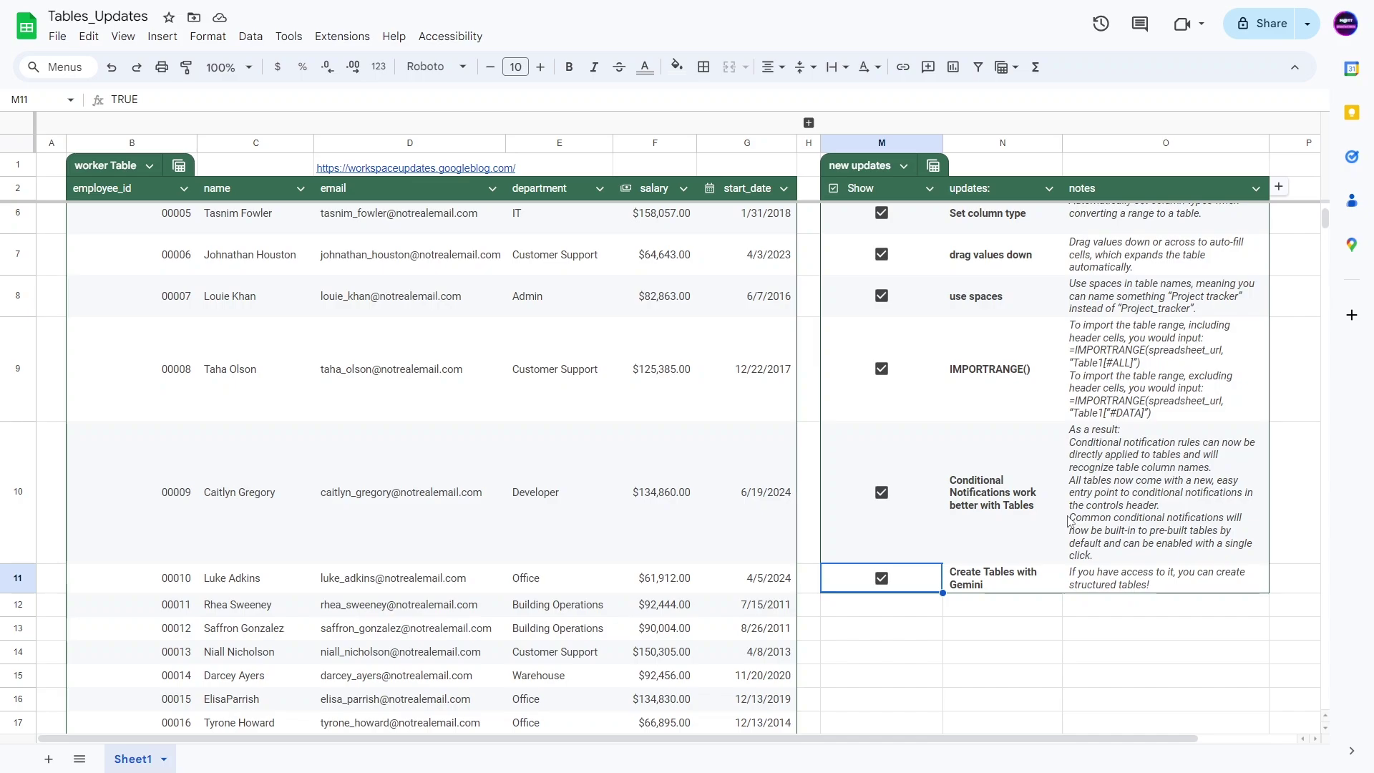
pyautogui.click(903, 628)
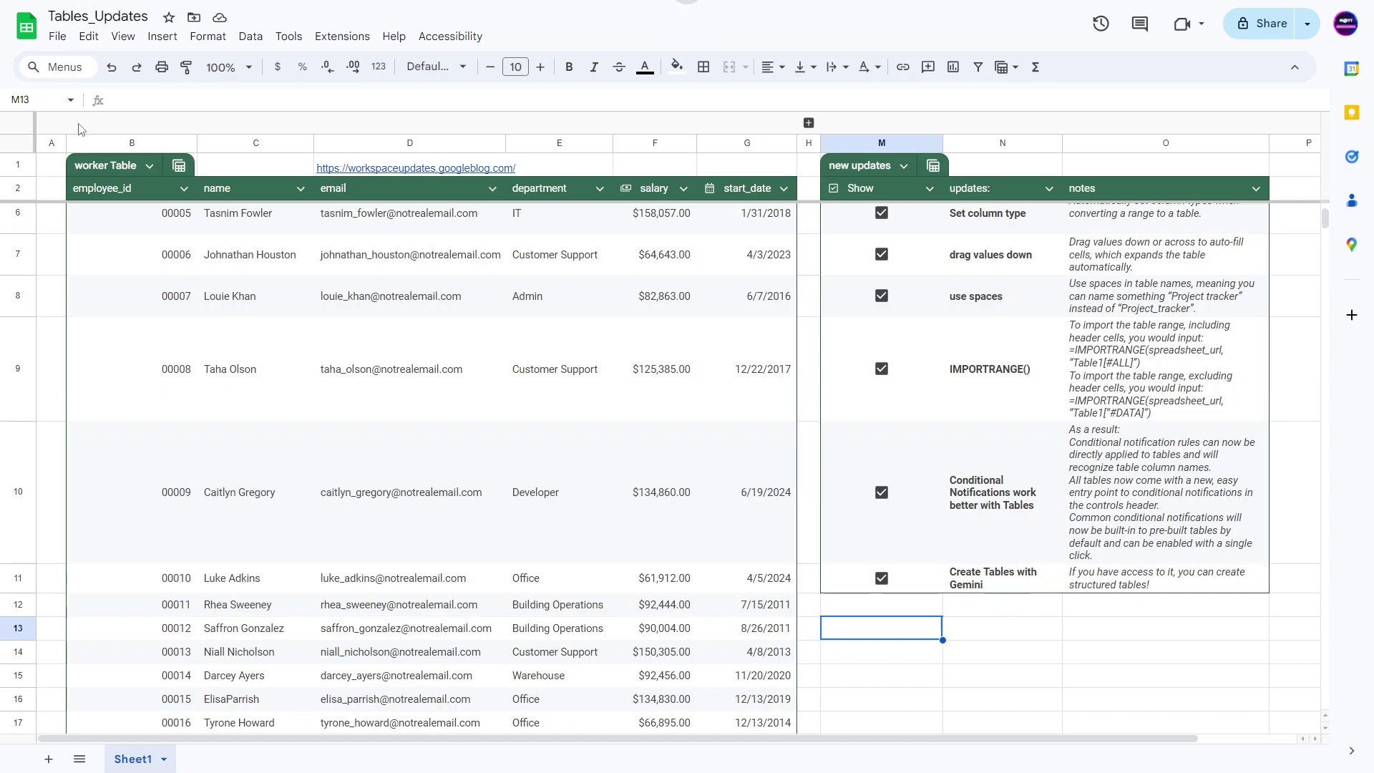
# Examine the table options offered for the worker Table, and close them without choosing any
pyautogui.click(149, 166)
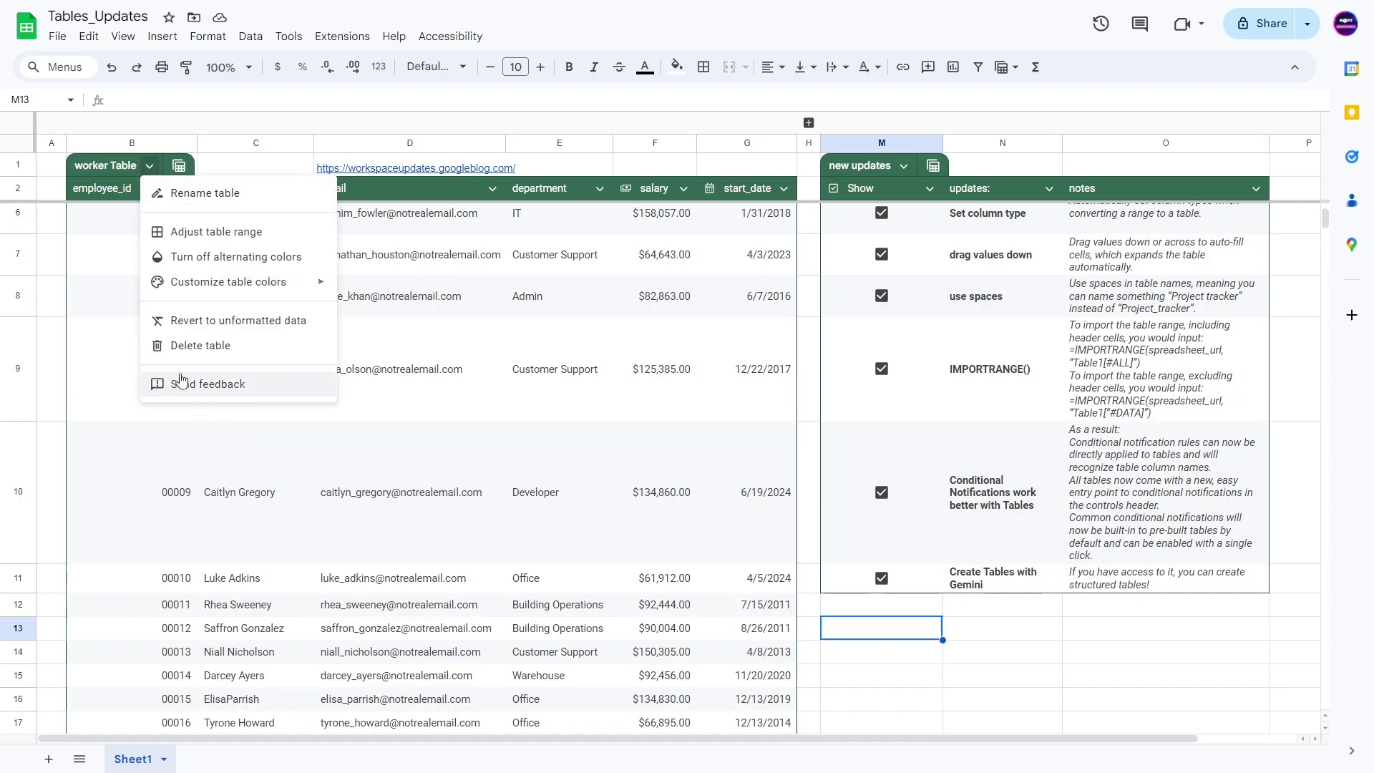
pyautogui.click(176, 521)
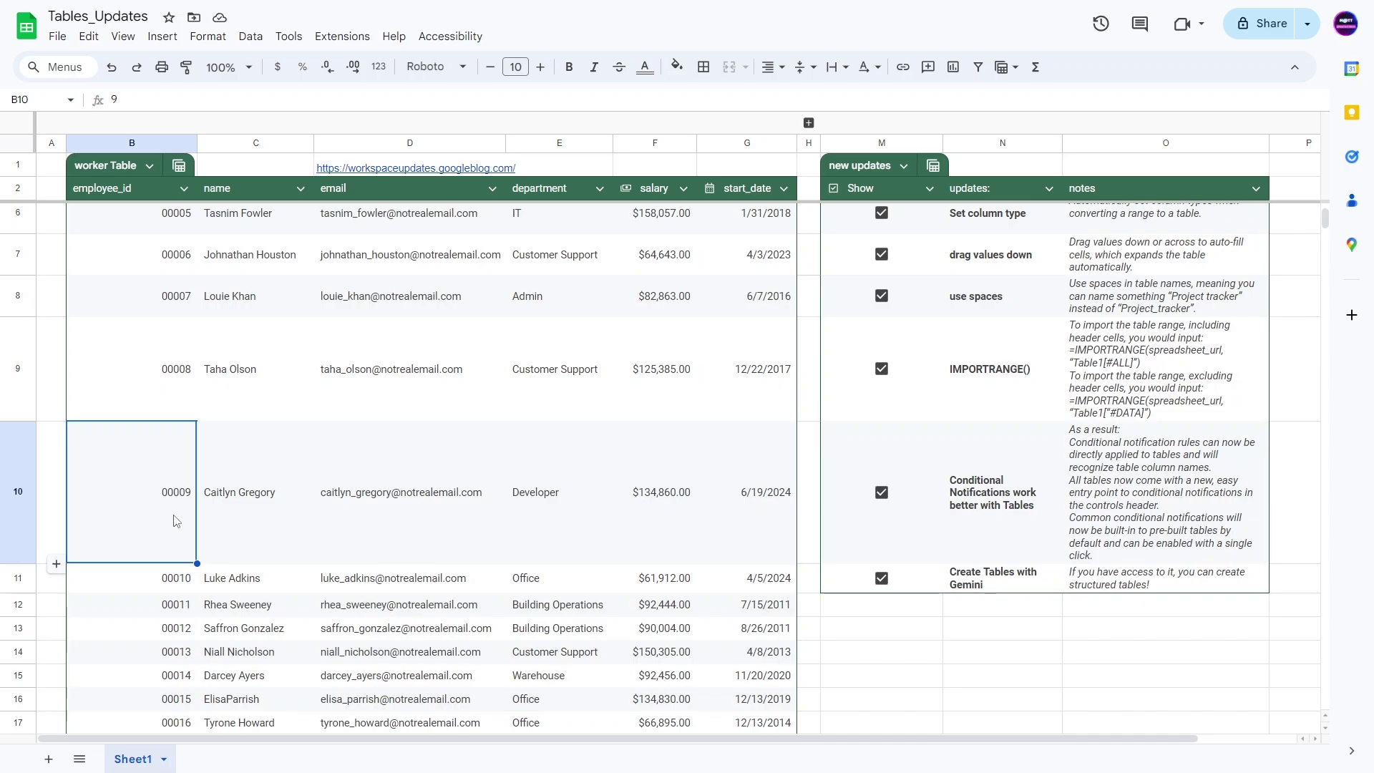
pyautogui.click(151, 165)
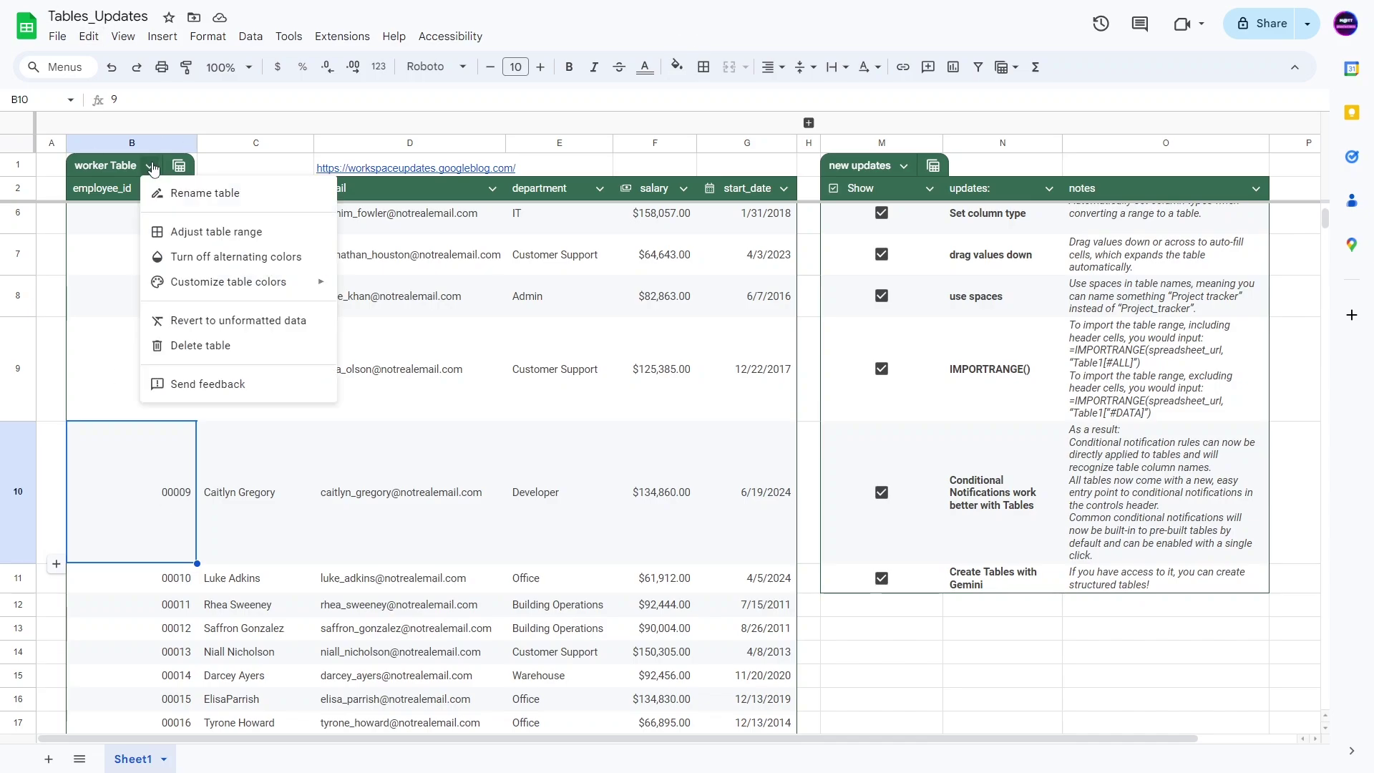
pyautogui.click(114, 392)
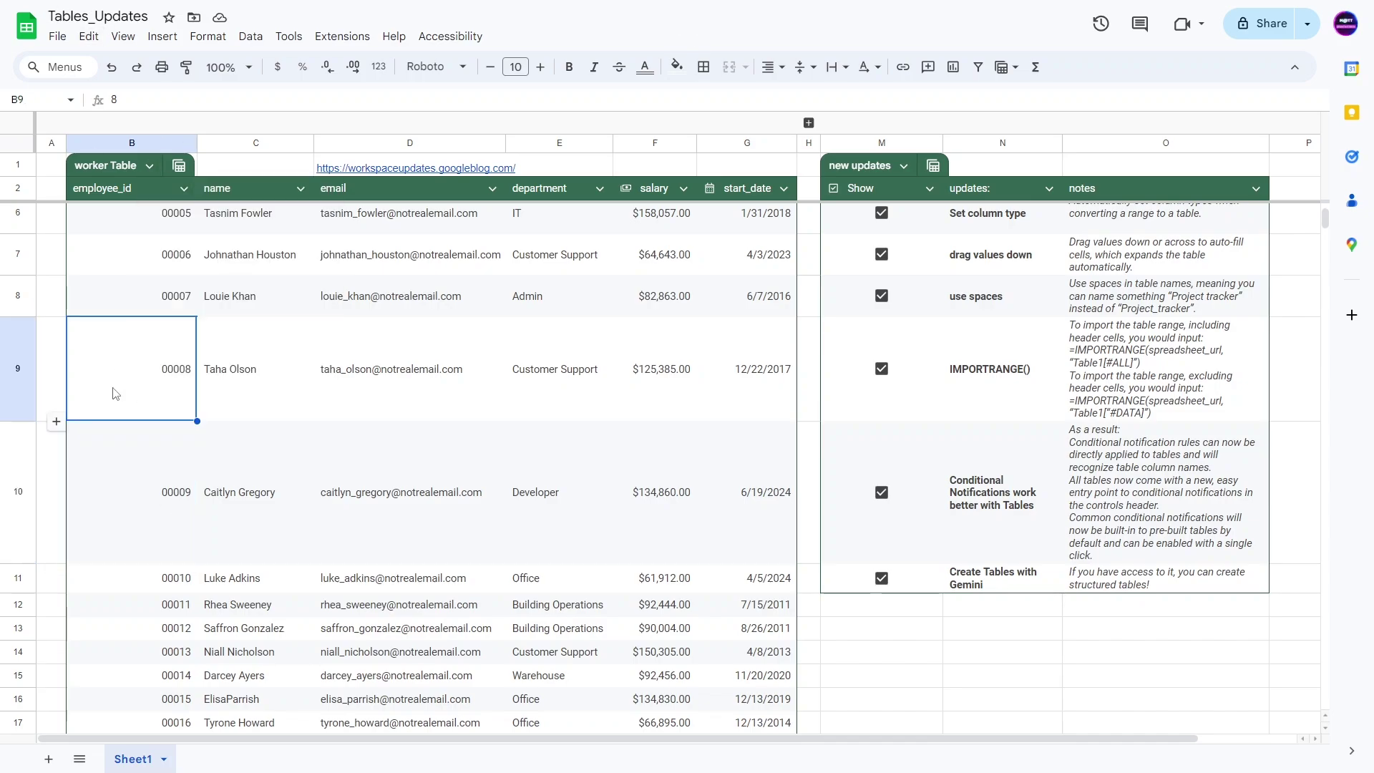